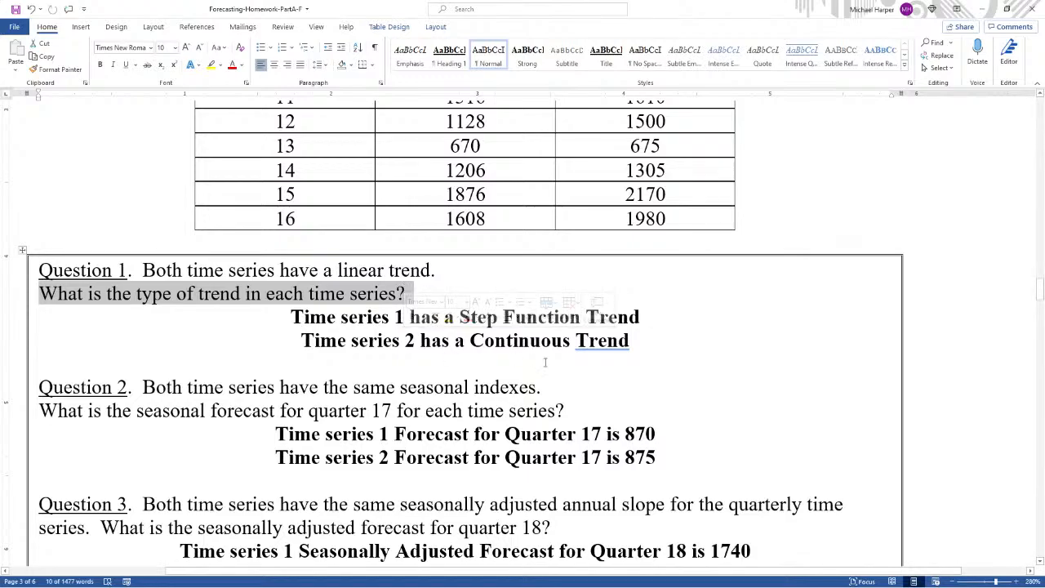
left_click(707, 339)
left_click_drag(460, 318, 639, 317)
left_click_drag(470, 340, 612, 340)
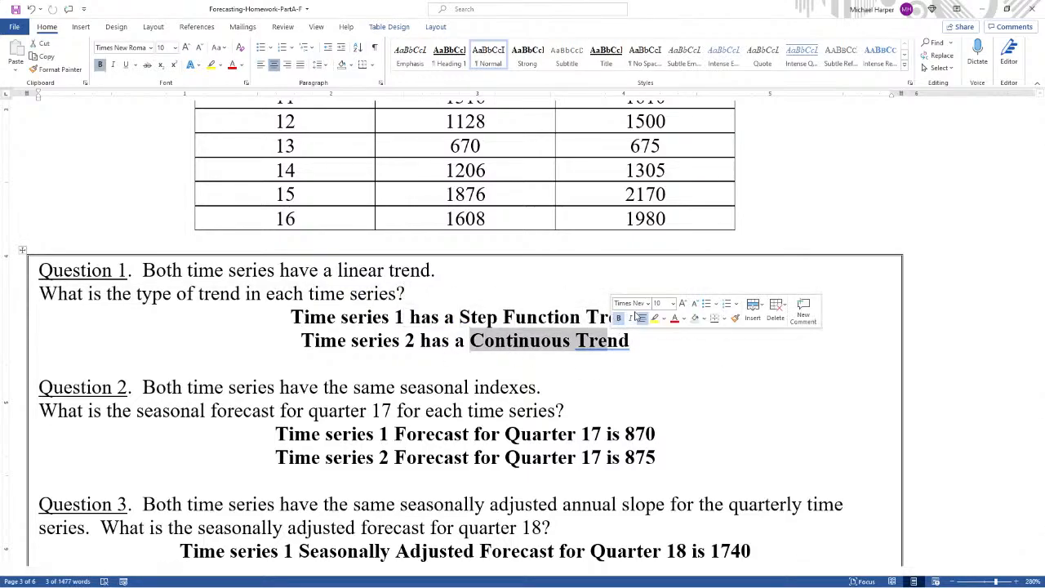
- Copy the 16-quarter table of both time series from the Word document into the blank Excel workbook at C3, then maximize the workbook window
scroll(595, 310, "up", 5)
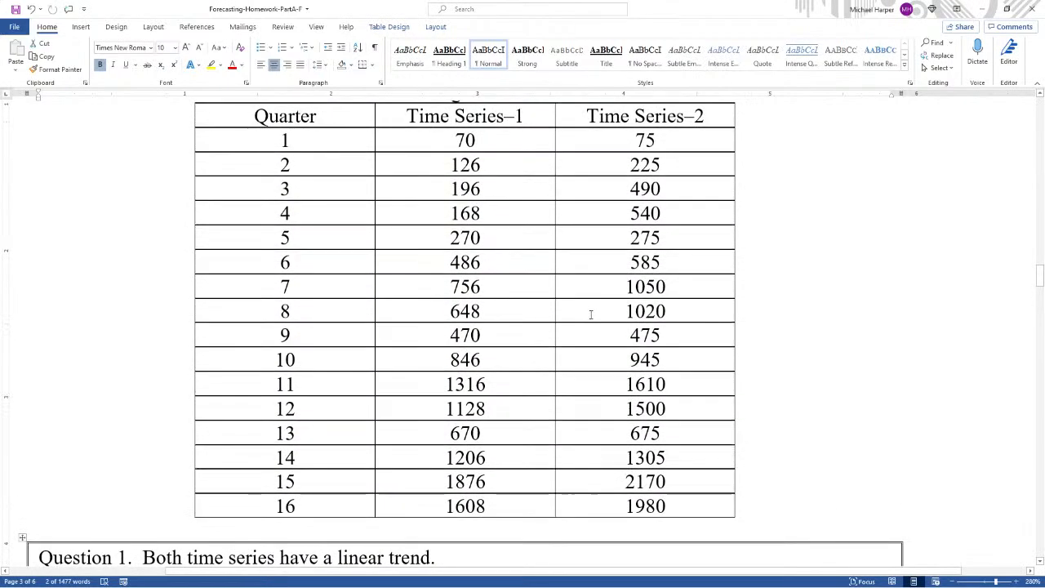
left_click_drag(599, 506, 220, 129)
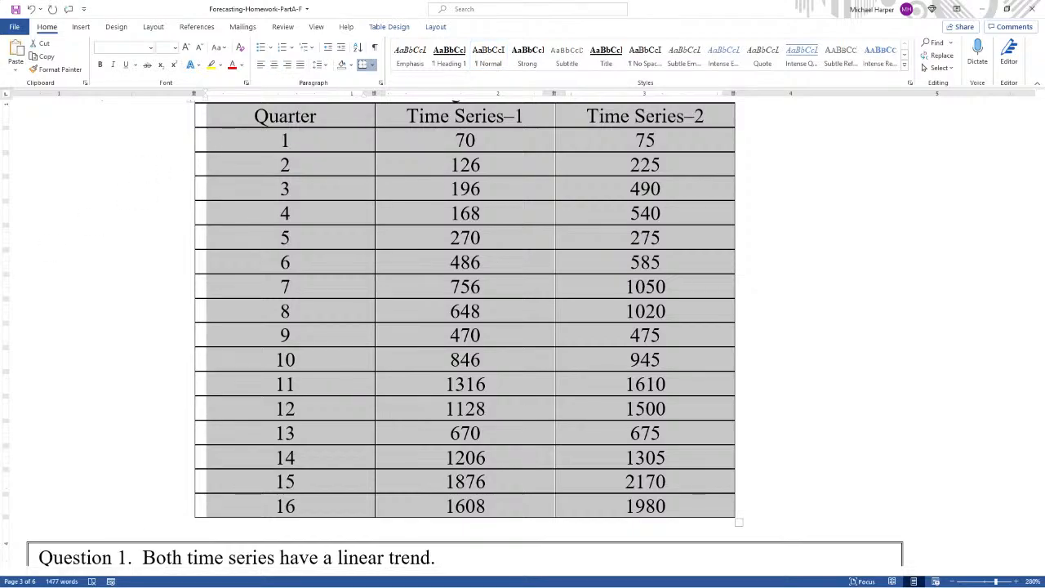
key("alt+Tab")
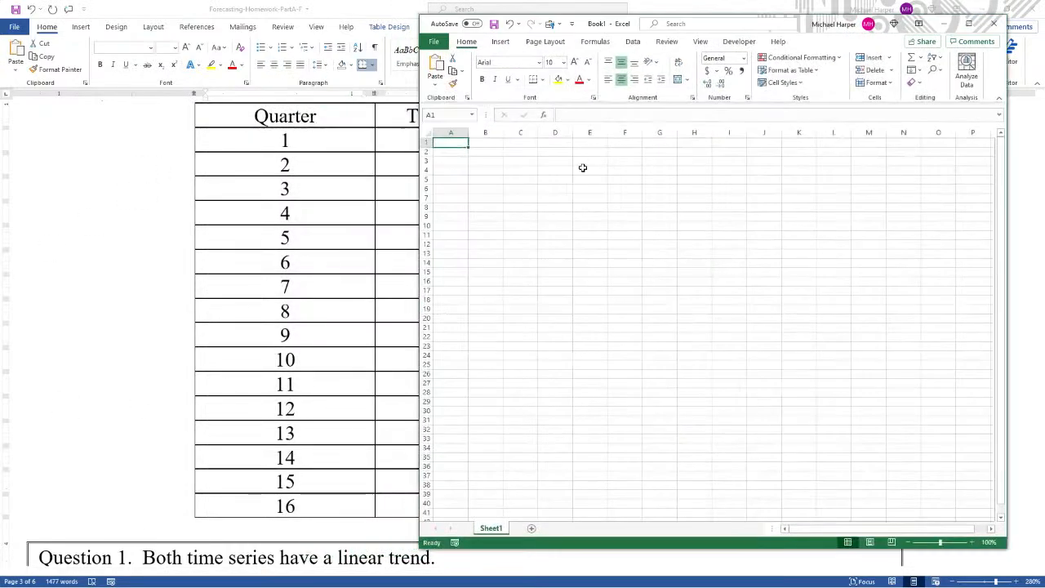
left_click(524, 161)
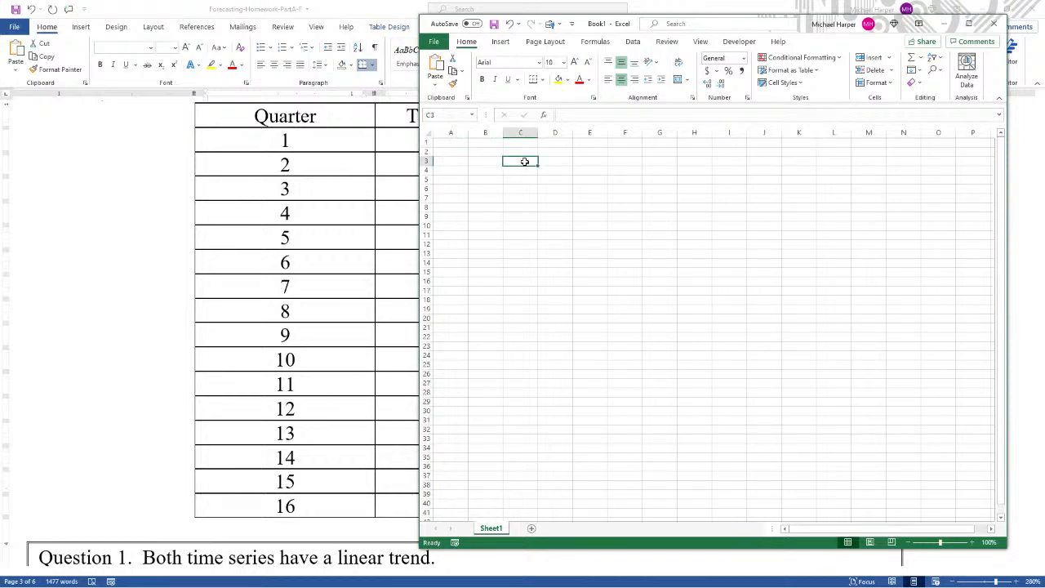
key("ctrl+v")
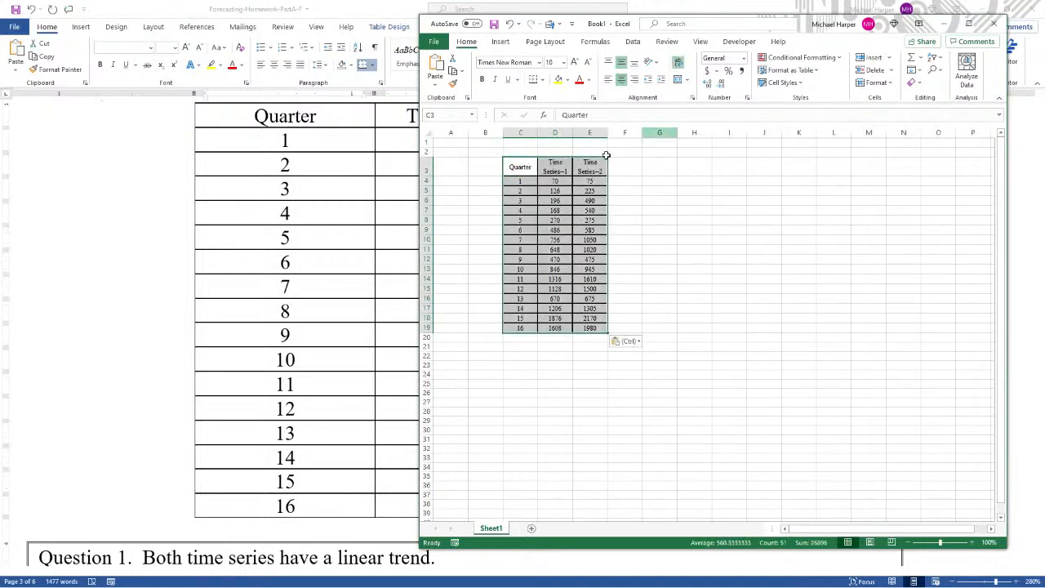
right_click(520, 169)
left_click(548, 188)
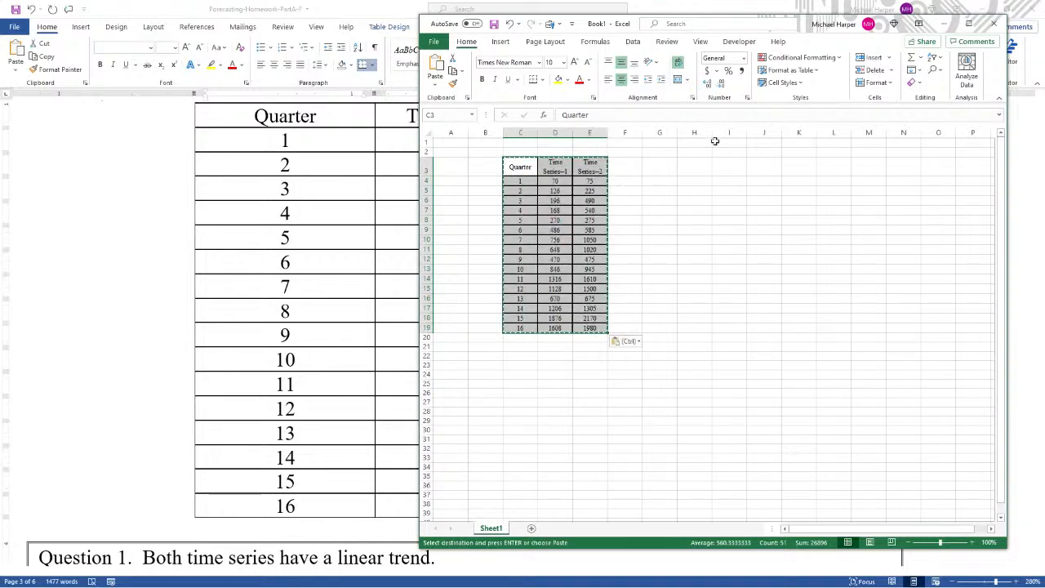
left_click(968, 23)
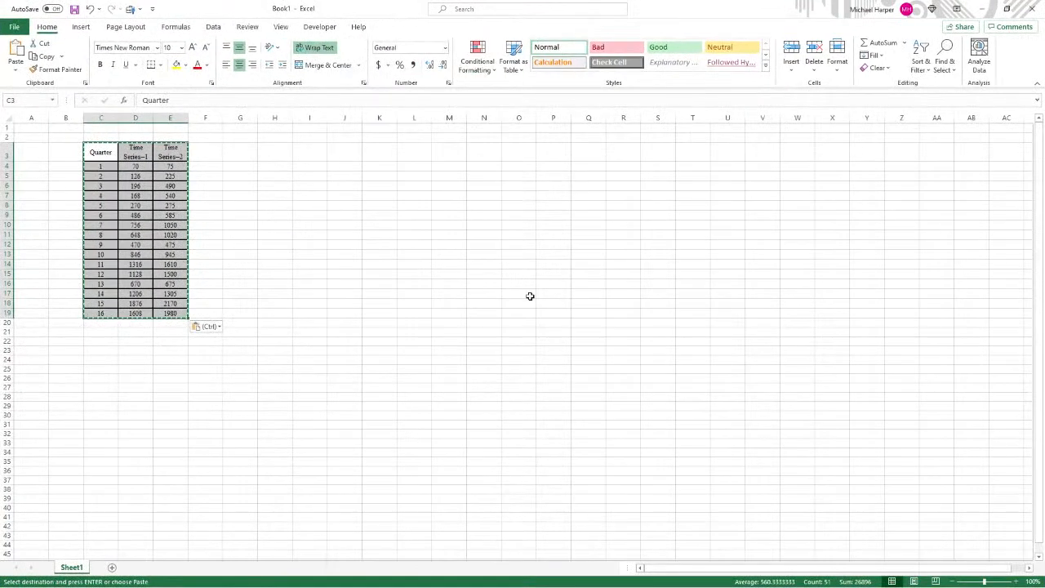
scroll(531, 296, "up", 6)
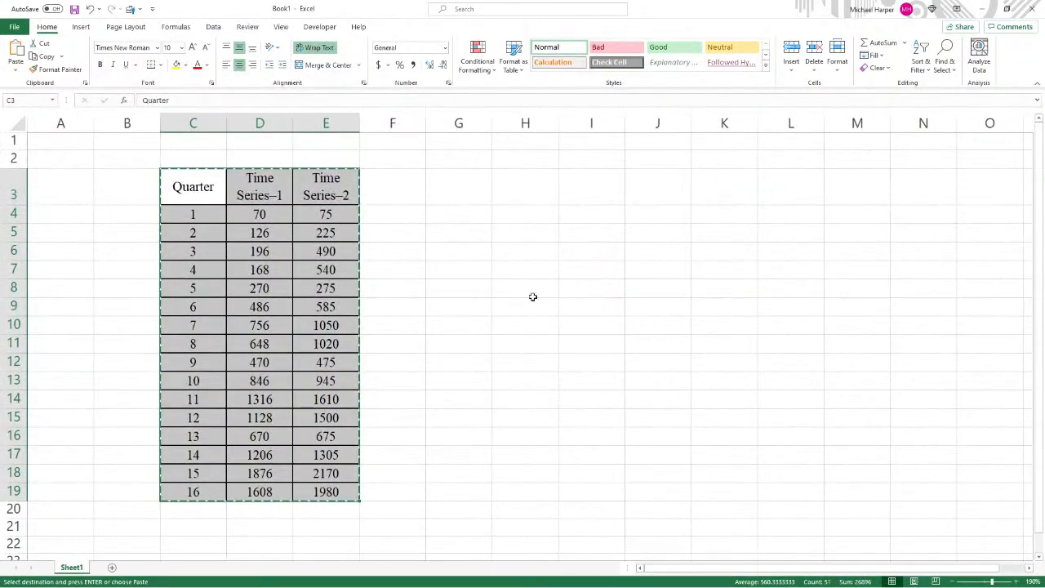
- Insert a scatter chart with straight lines and markers for C3:E19 and place it beside the table
left_click(487, 291)
left_click_drag(205, 193, 327, 492)
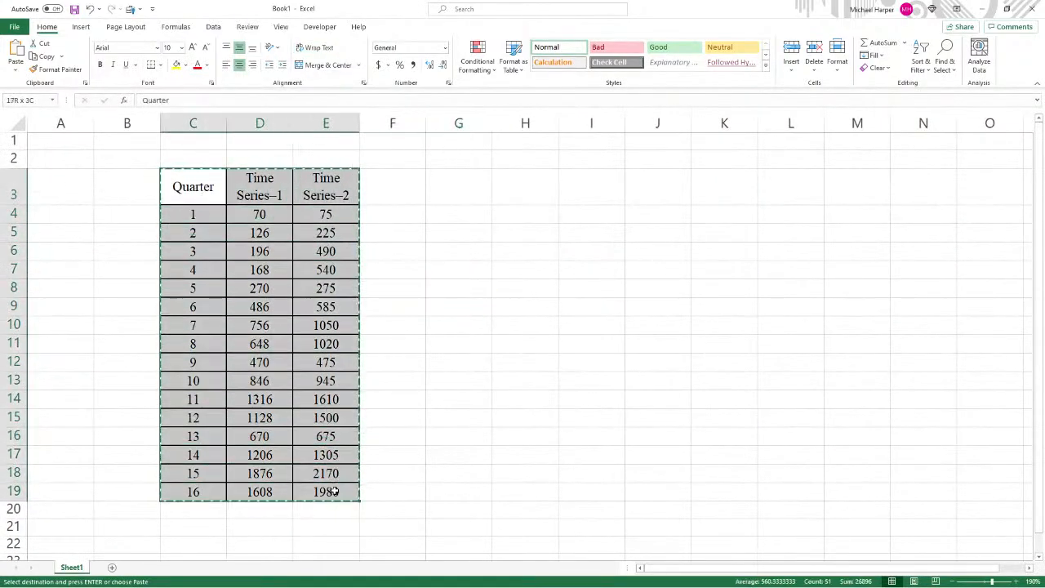
left_click(81, 26)
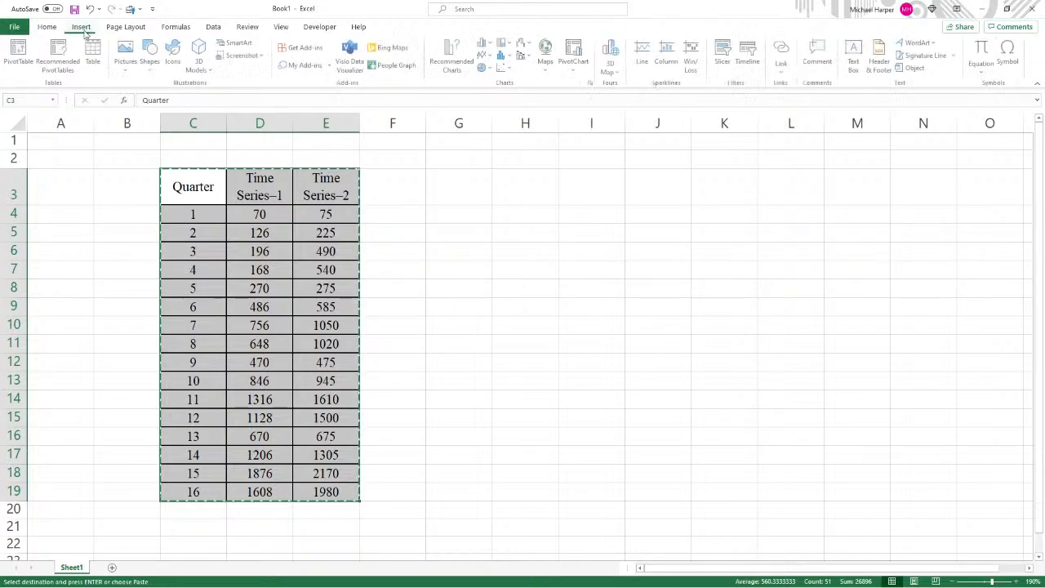
left_click(504, 67)
left_click(513, 135)
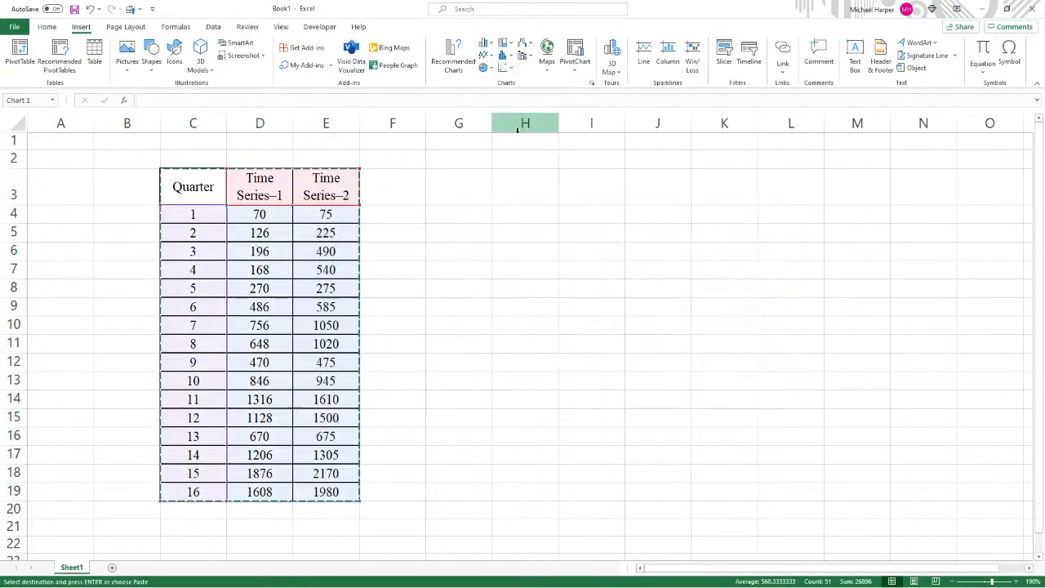
left_click_drag(478, 203, 553, 180)
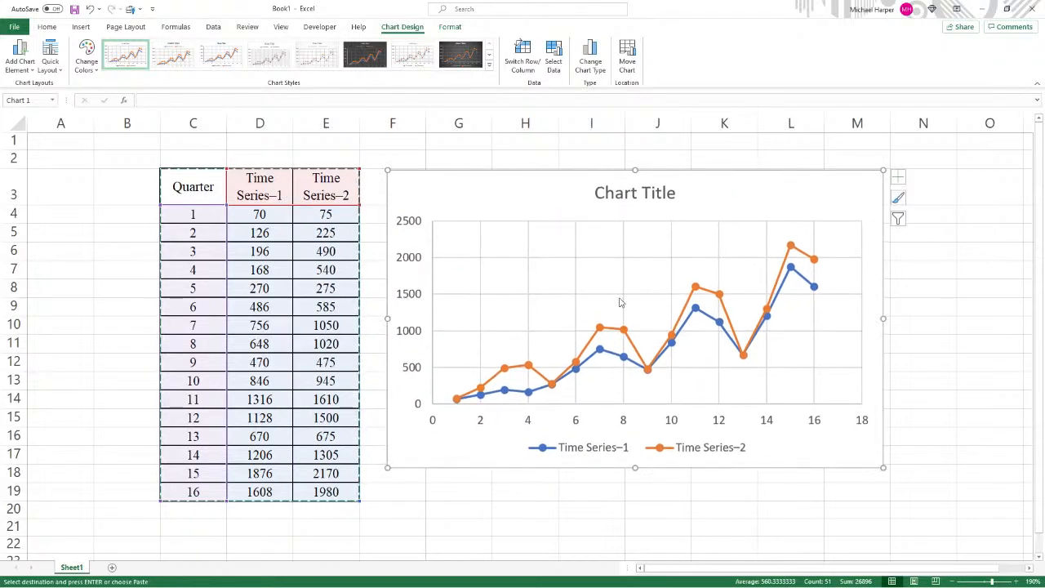
scroll(596, 359, "down", 1)
left_click(564, 423)
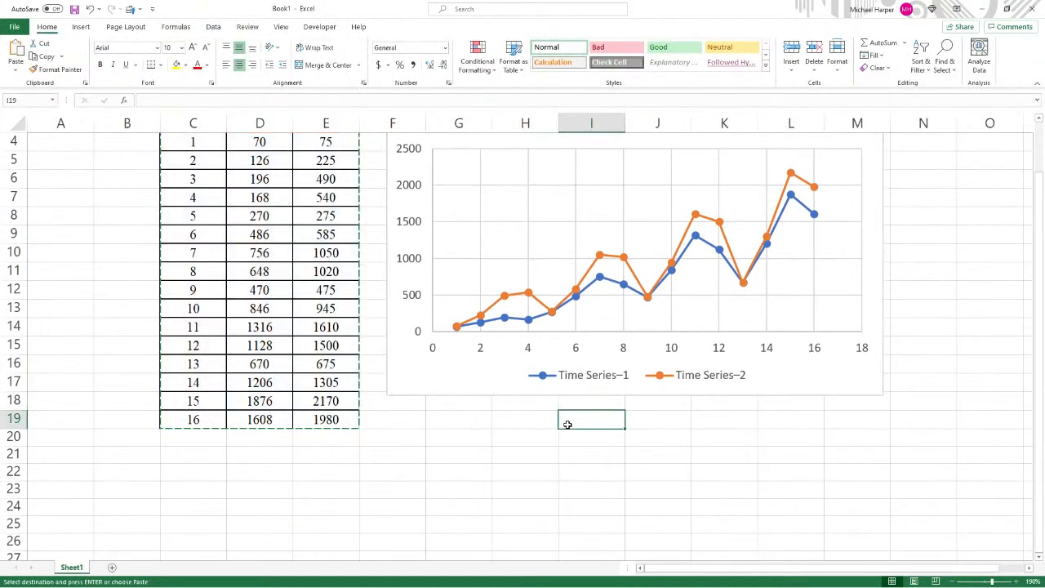
key("Escape")
scroll(600, 390, "up", 1)
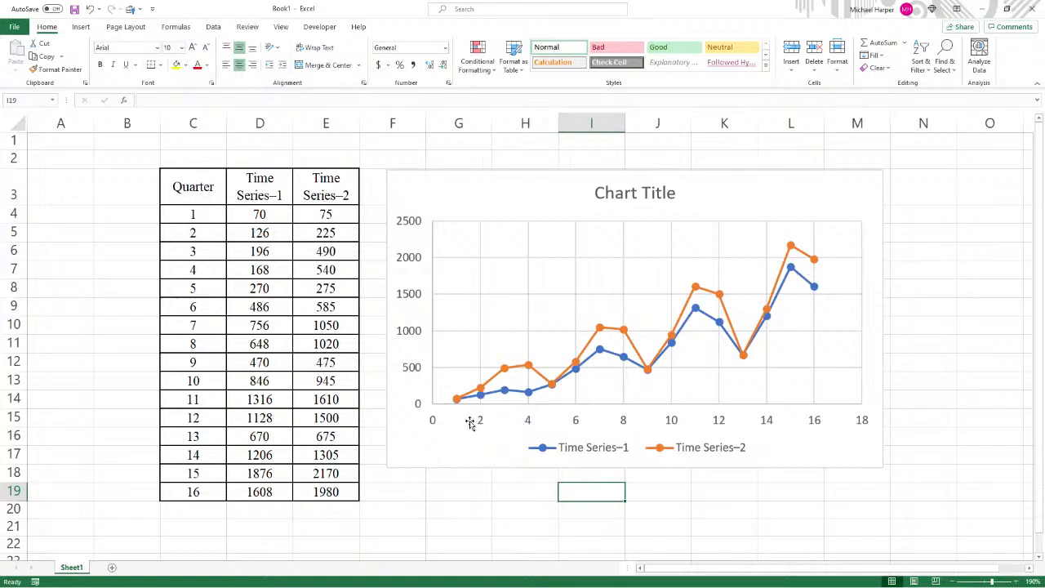
- Copy the table C3:E19 and paste it transposed starting at cell C22
mouse_move(817, 287)
mouse_move(670, 340)
left_click_drag(191, 193, 320, 492)
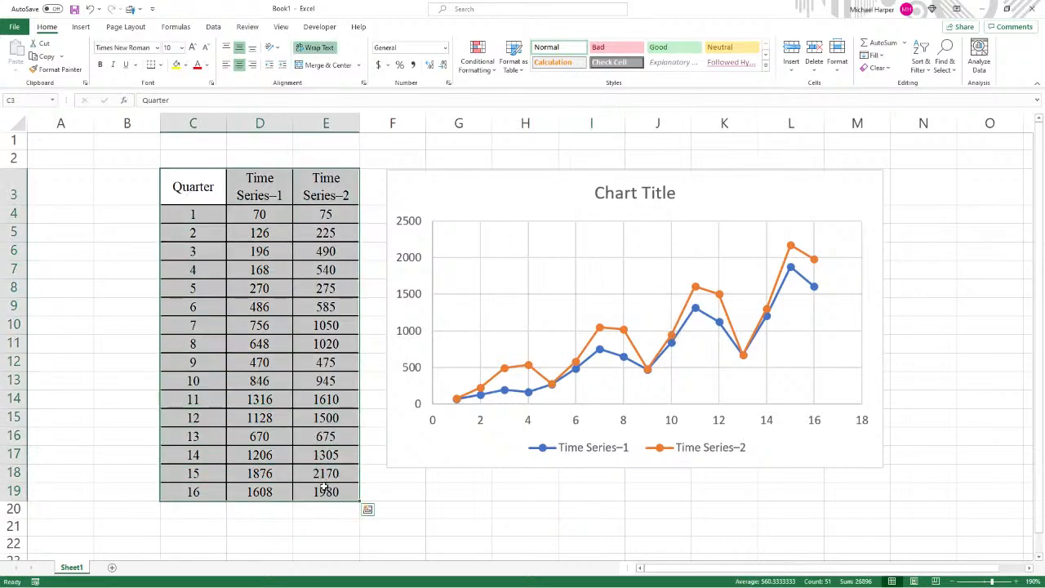
key("ctrl+c")
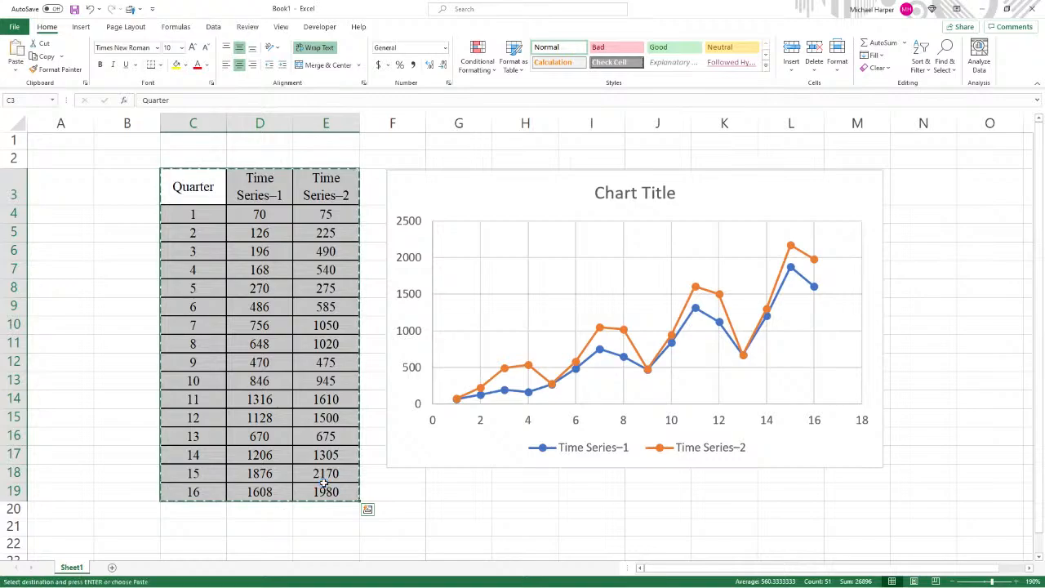
scroll(323, 460, "down", 4)
scroll(323, 461, "down", 1)
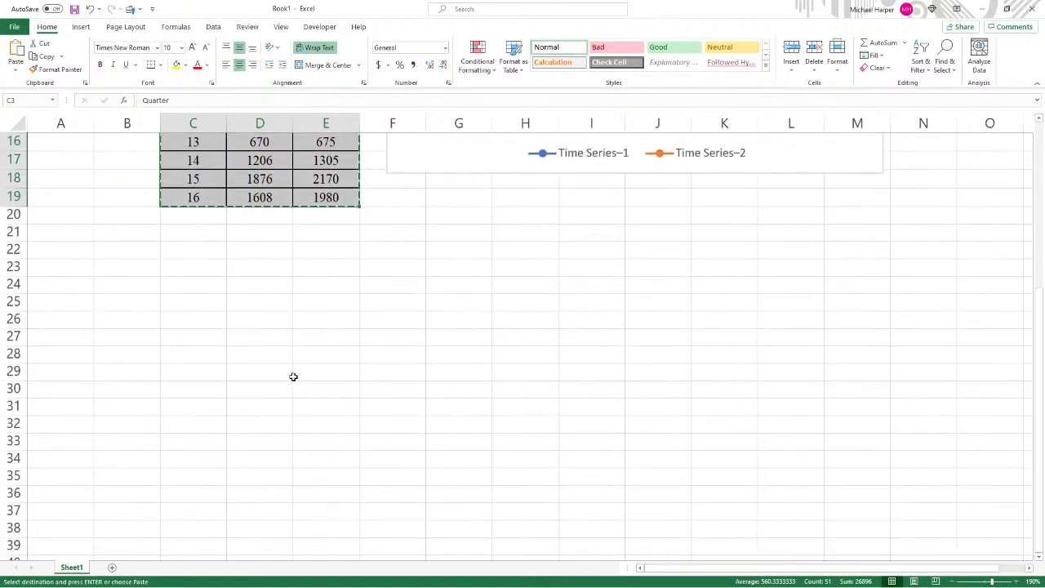
left_click(181, 249)
right_click(180, 249)
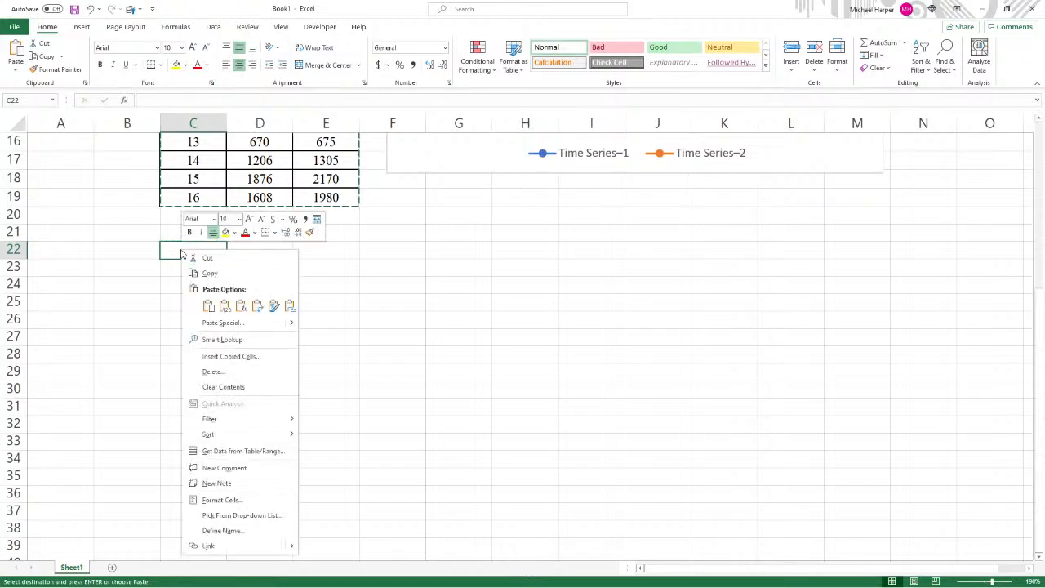
left_click(258, 307)
- Copy the transposed table and paste it back in place at C22 as values only
key("ctrl+c")
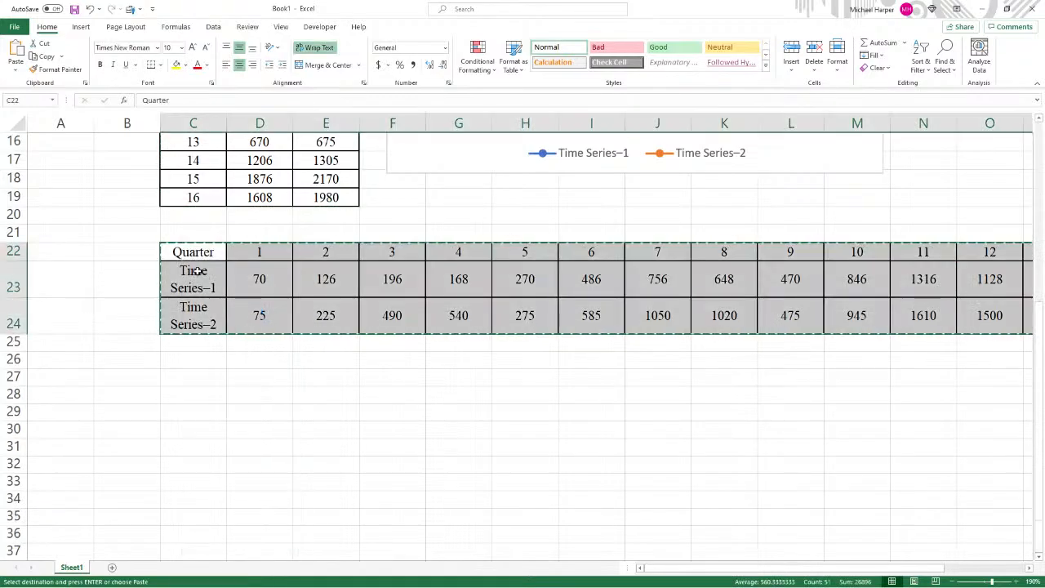
right_click(190, 254)
left_click(233, 312)
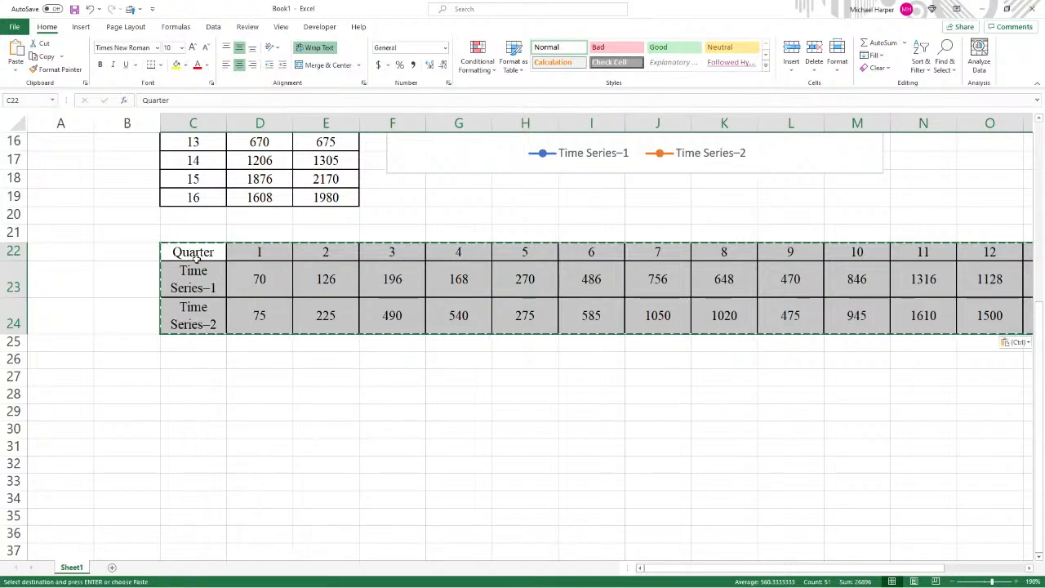
left_click(222, 384)
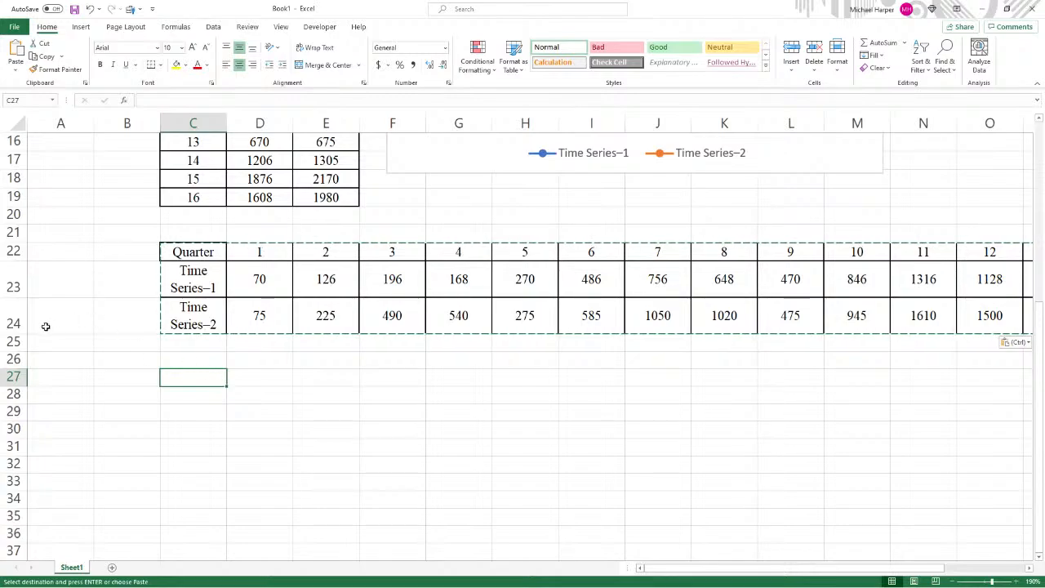
key("Escape")
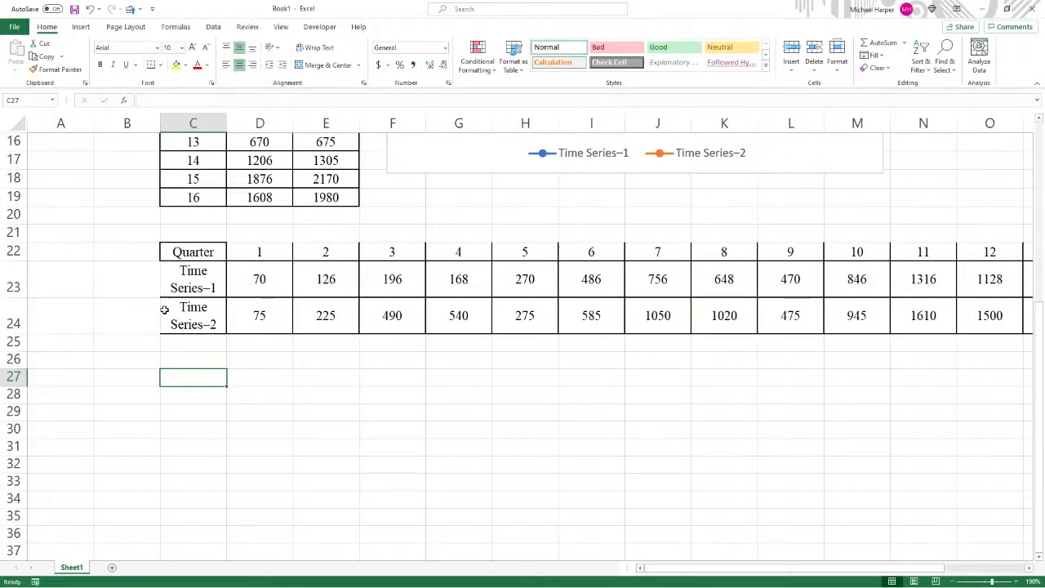
- Rename the transposed table's row labels in C23 and C24 as TS-1 and TS-2
left_click(194, 282)
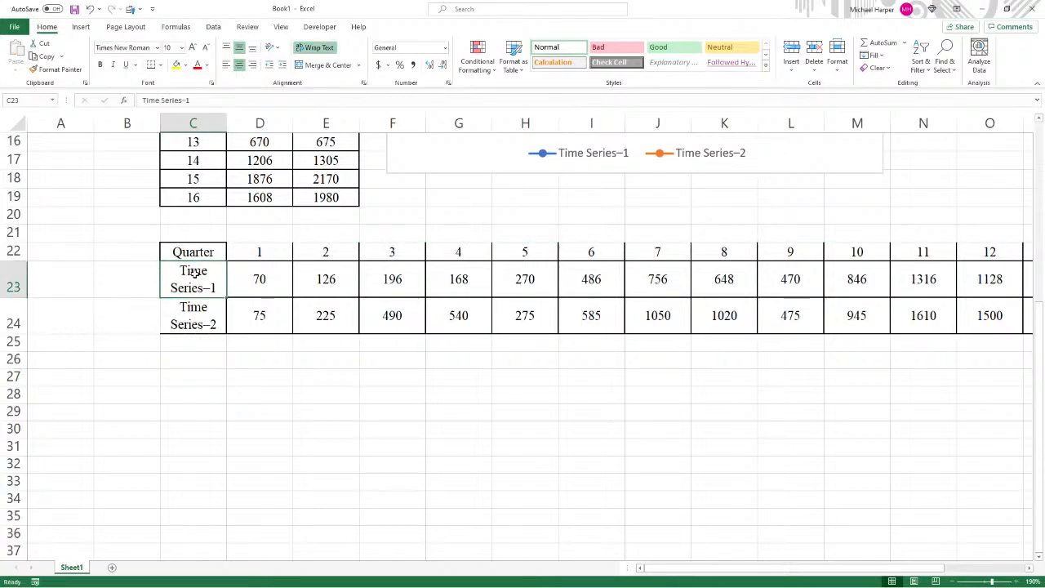
type("T")
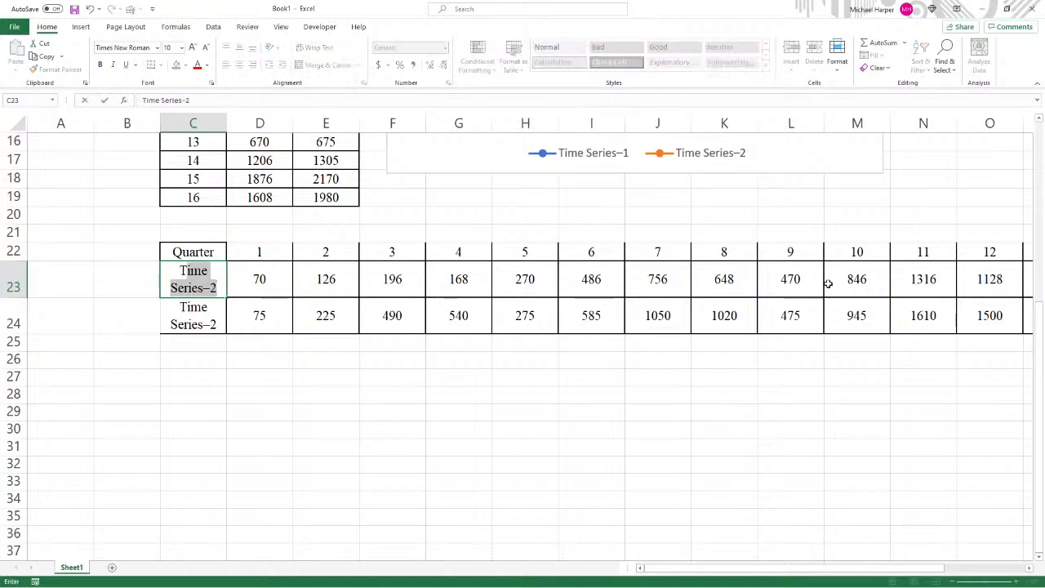
type("S-1")
key("Return")
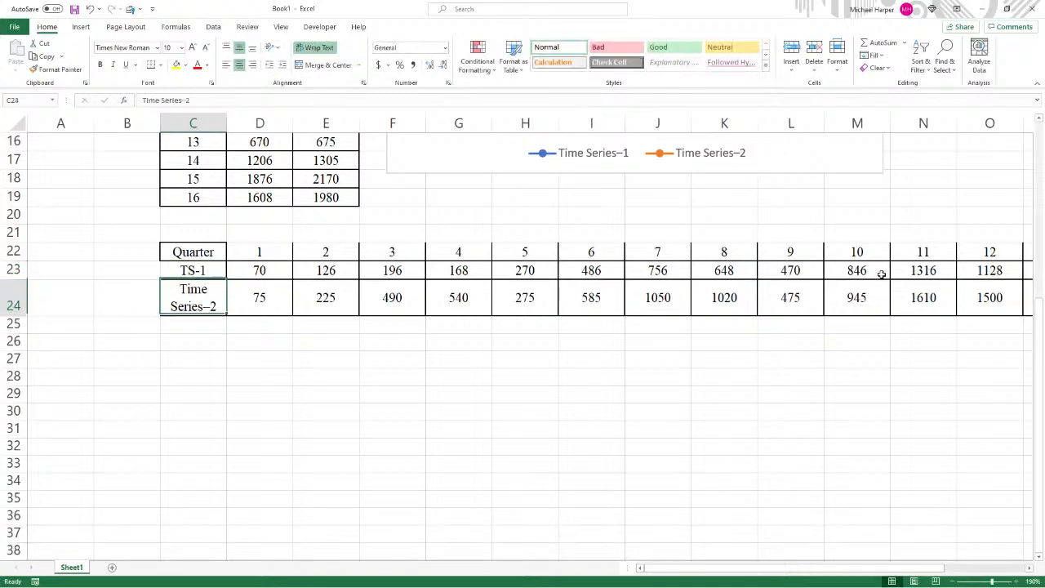
type("T")
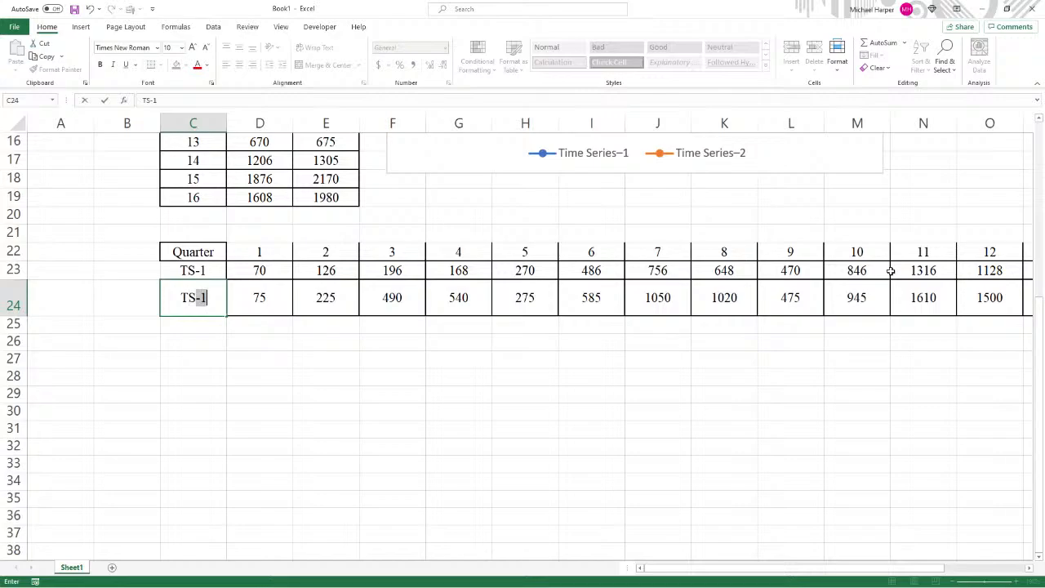
type("S-2")
key("Return")
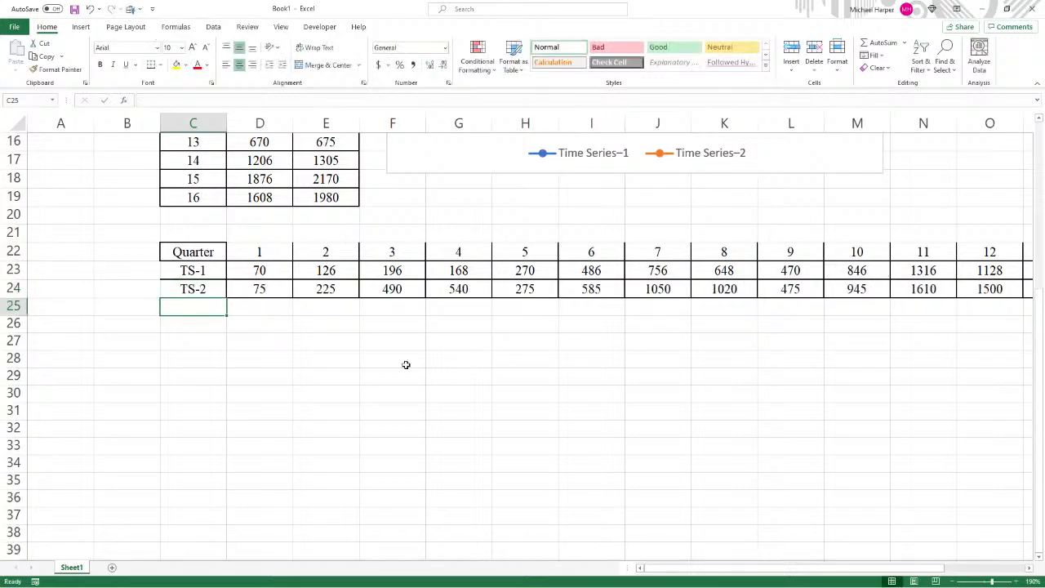
- Insert two blank rows above the TS-2 row
left_click(11, 290)
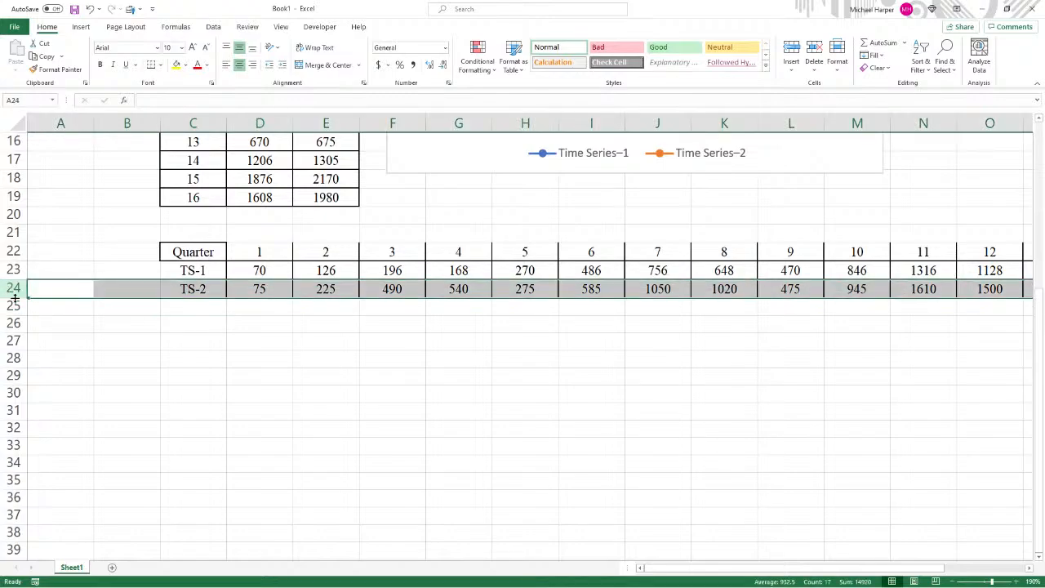
key("ctrl+plus")
key("ctrl+plus")
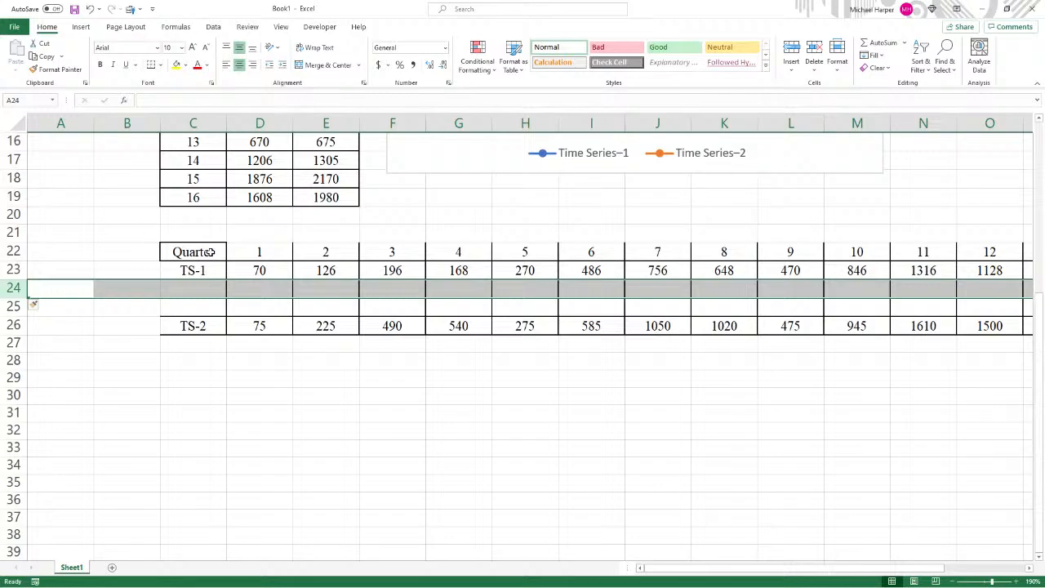
- Copy the Quarter heading row C22:S22 into row 25, starting at C25, directly above TS-2
left_click_drag(209, 252, 930, 253)
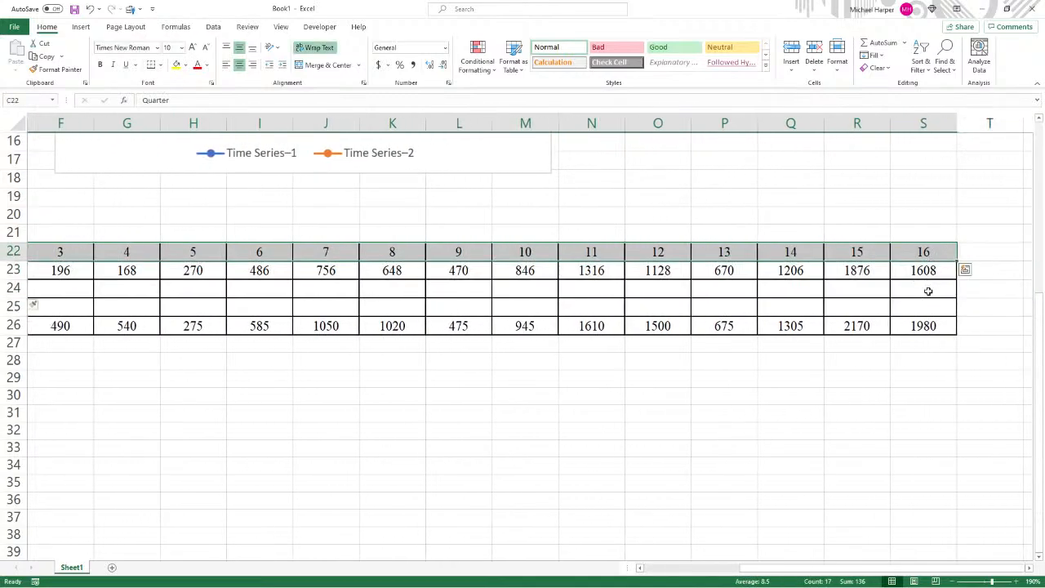
key("ctrl+c")
left_click_drag(782, 572, 624, 569)
left_click(198, 312)
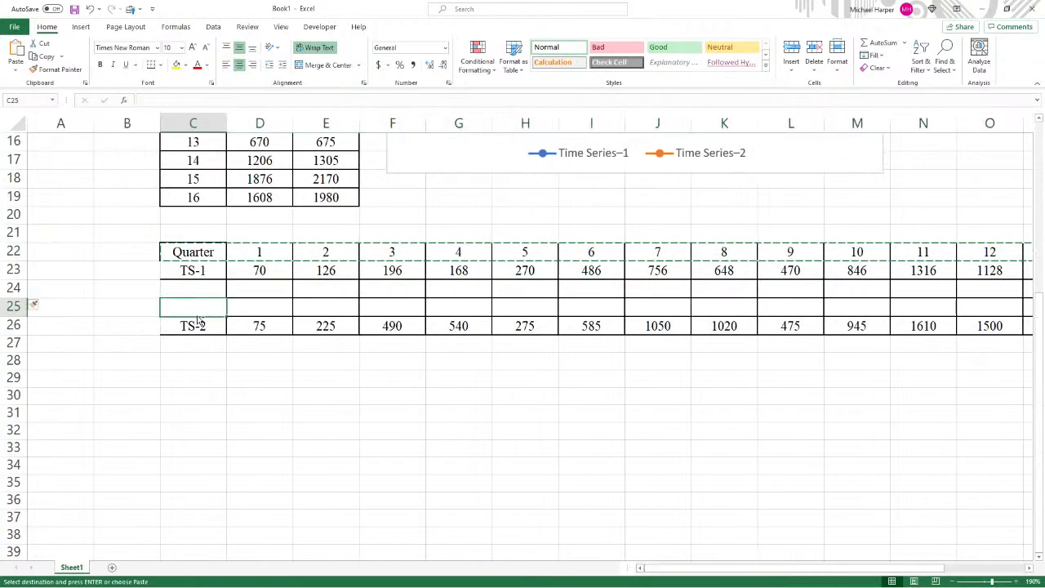
key("ctrl+v")
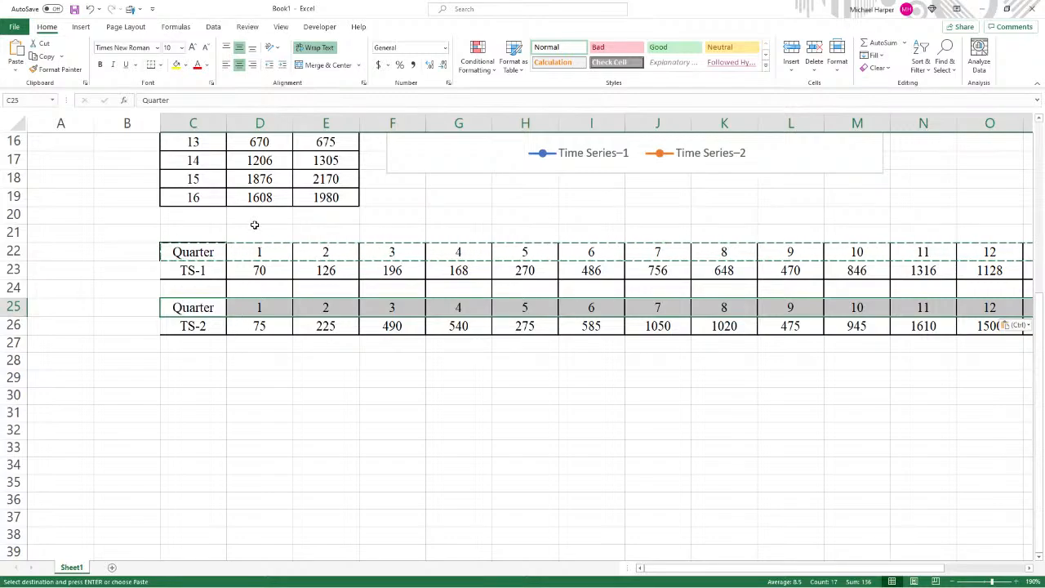
- Copy the TS-1 block C22:S23 and paste it as values only starting at C29
left_click(91, 252)
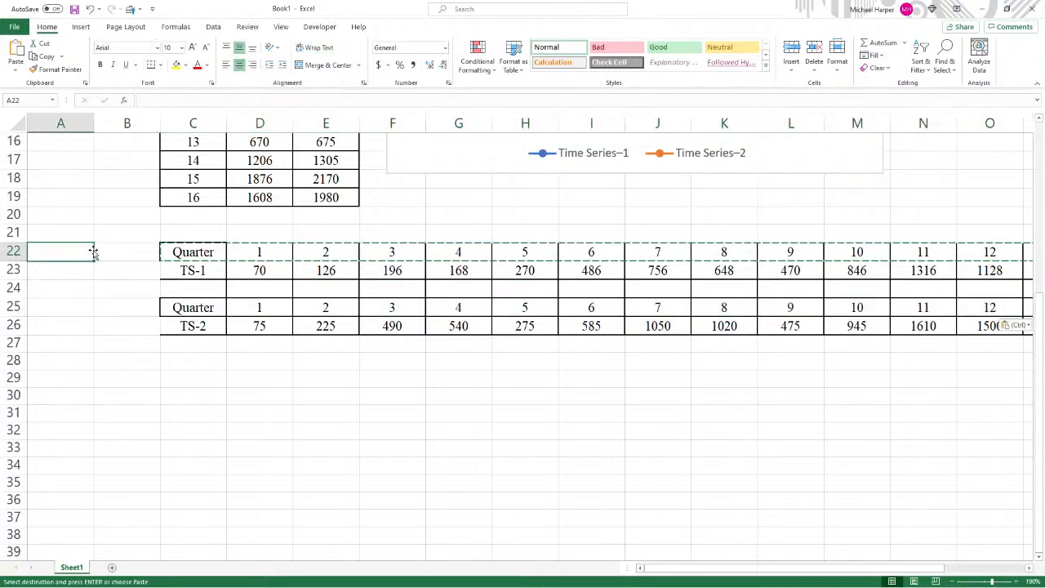
left_click_drag(189, 254, 930, 269)
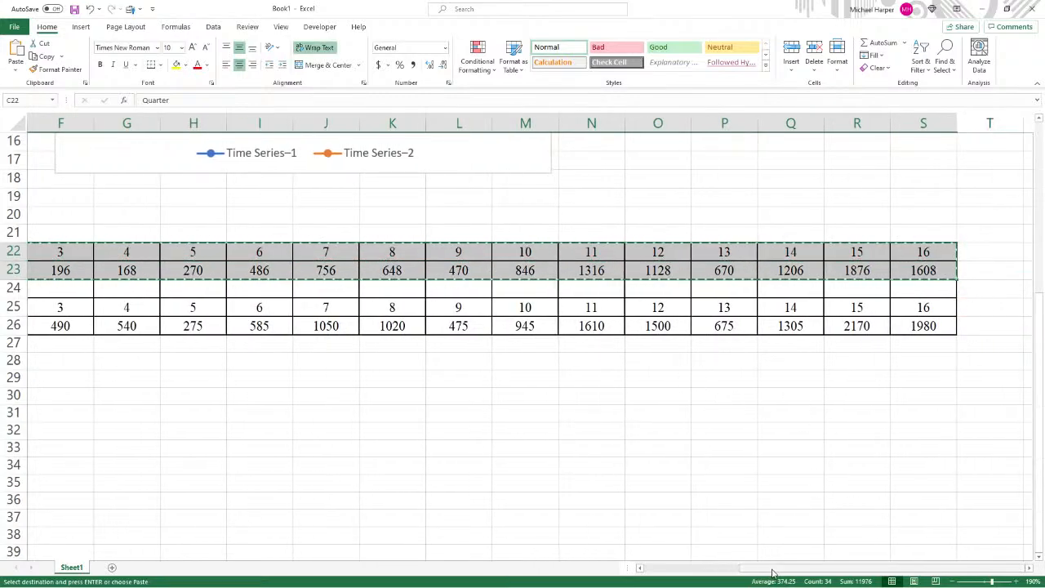
left_click_drag(772, 570, 633, 568)
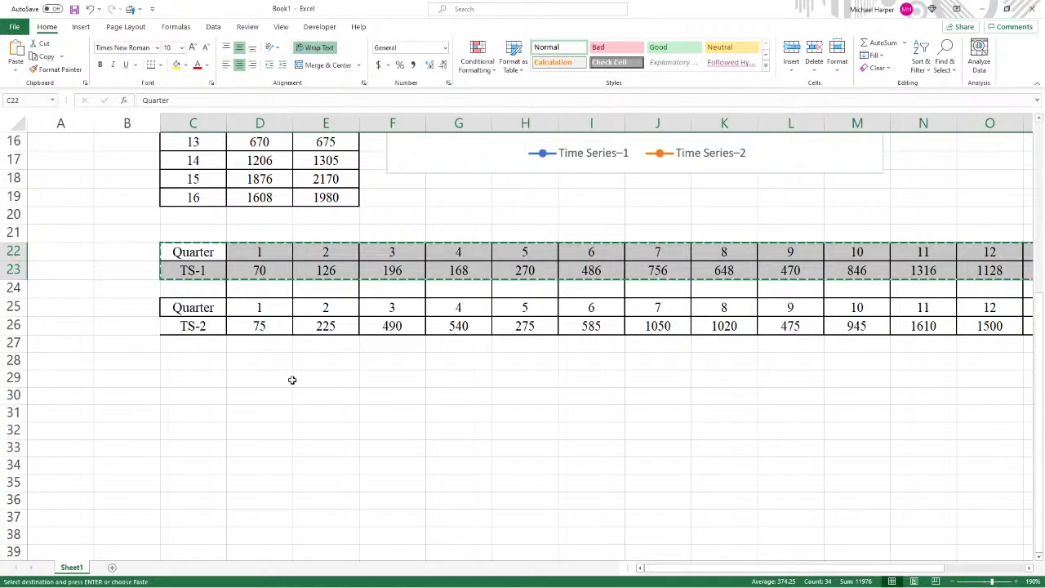
left_click(196, 381)
right_click(196, 381)
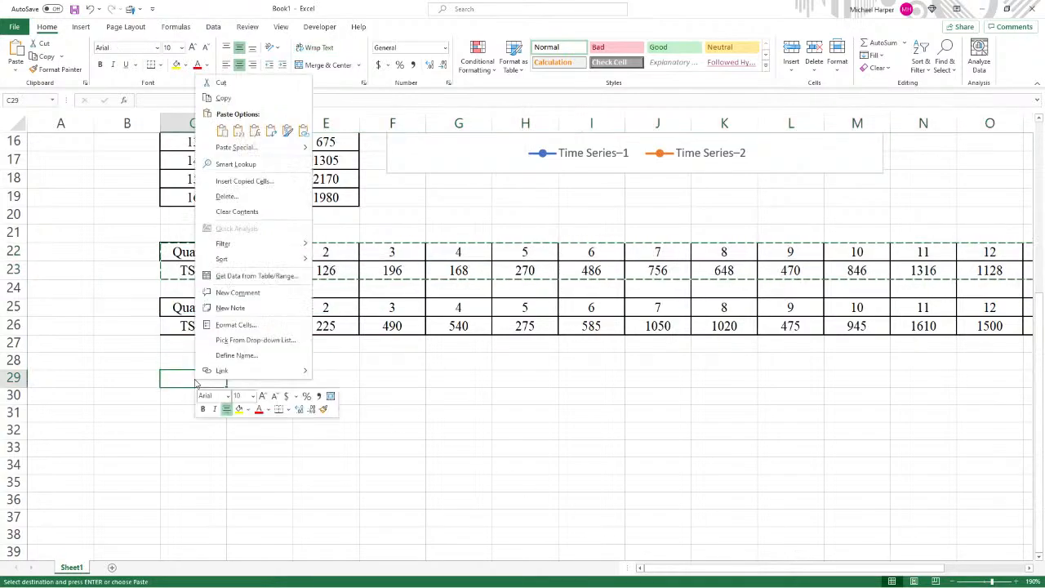
left_click(238, 132)
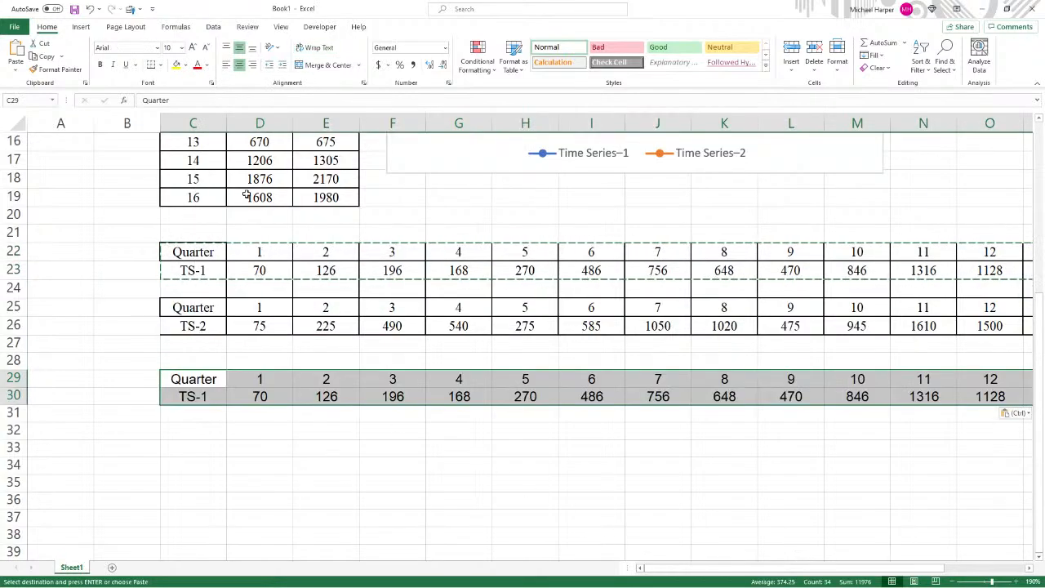
- Clear the Quarter label in C29 and move the TS-1 label from C30 up into C29
left_click(192, 376)
key("Delete")
left_click(191, 396)
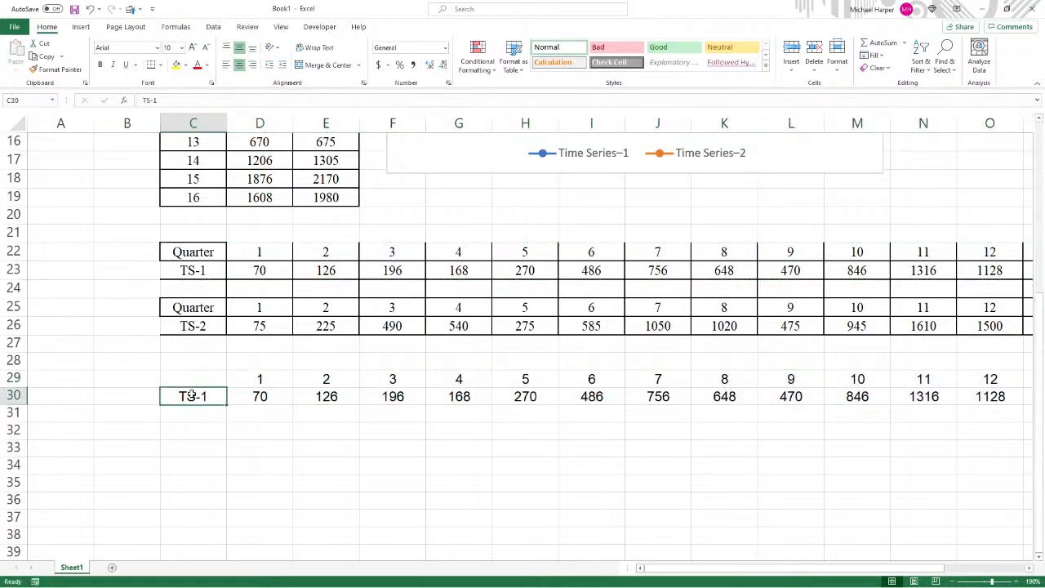
left_click_drag(191, 390, 191, 379)
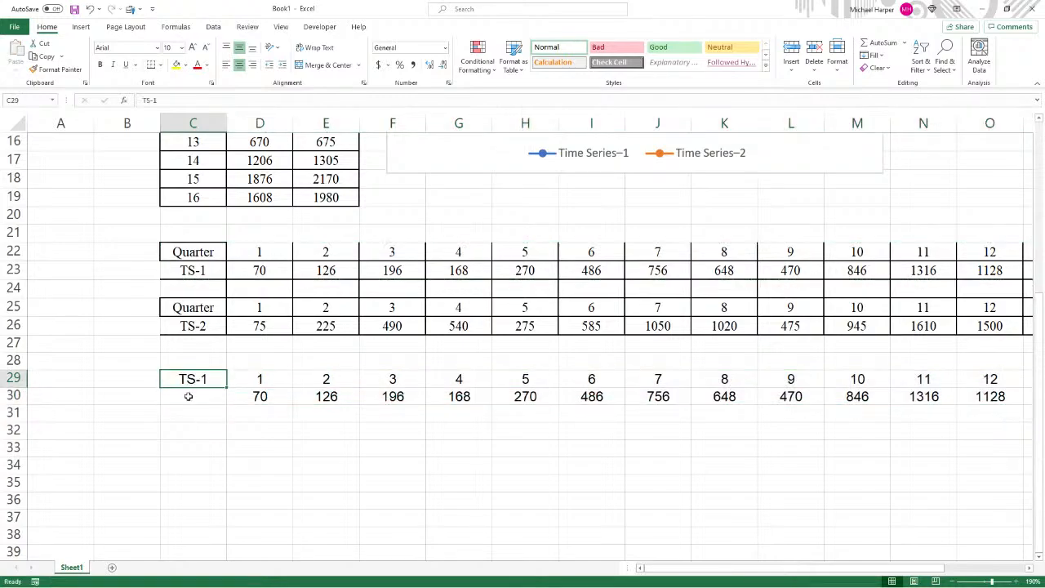
- Enter the row label Year 1 in each of the cells C30 through C33
left_click(187, 397)
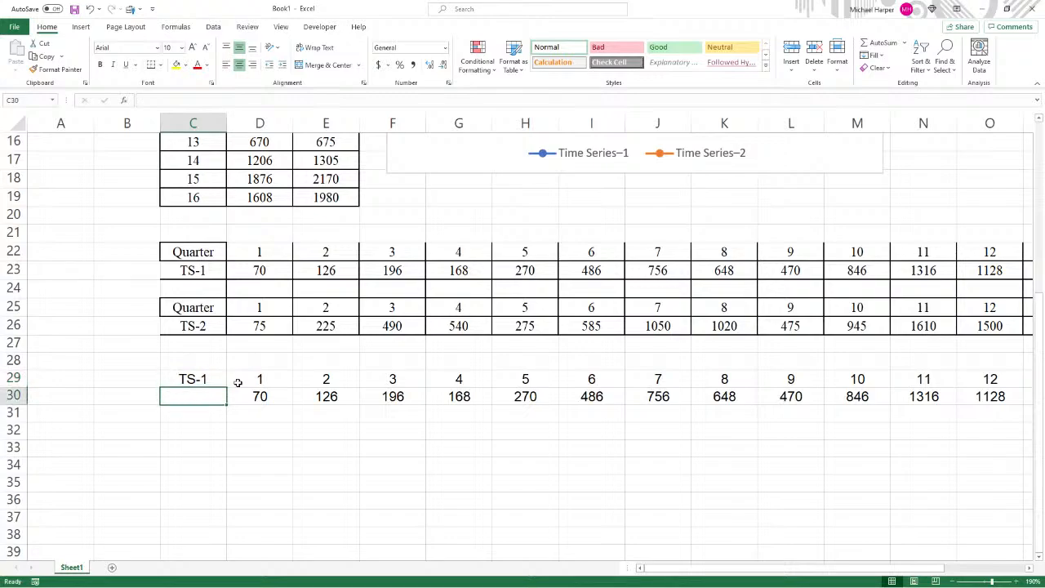
type("Year")
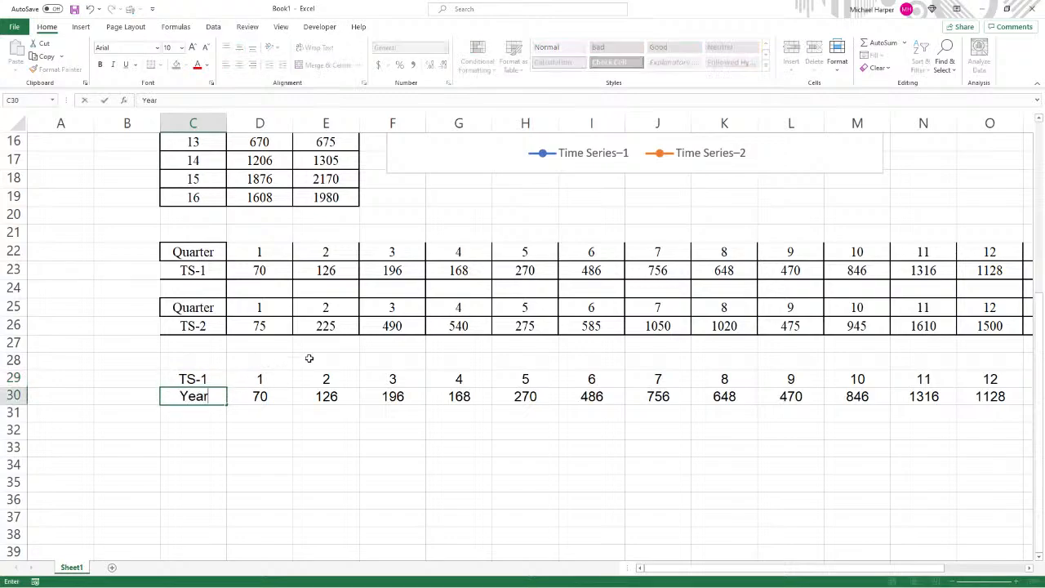
type(" 1")
key("Return")
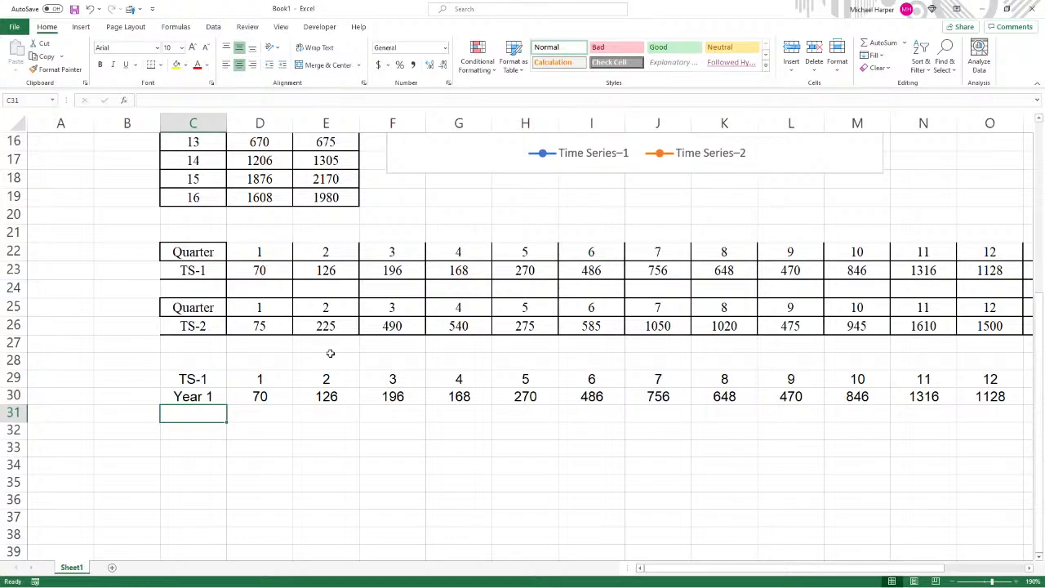
type("Year 1")
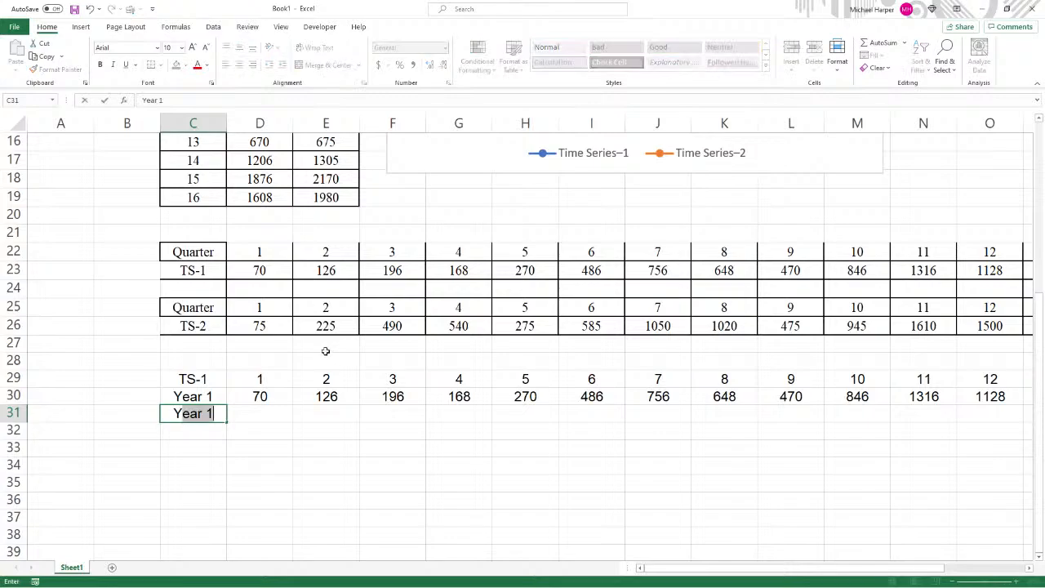
key("Return")
type("Year 1")
key("Return")
type("Year 1")
key("Return")
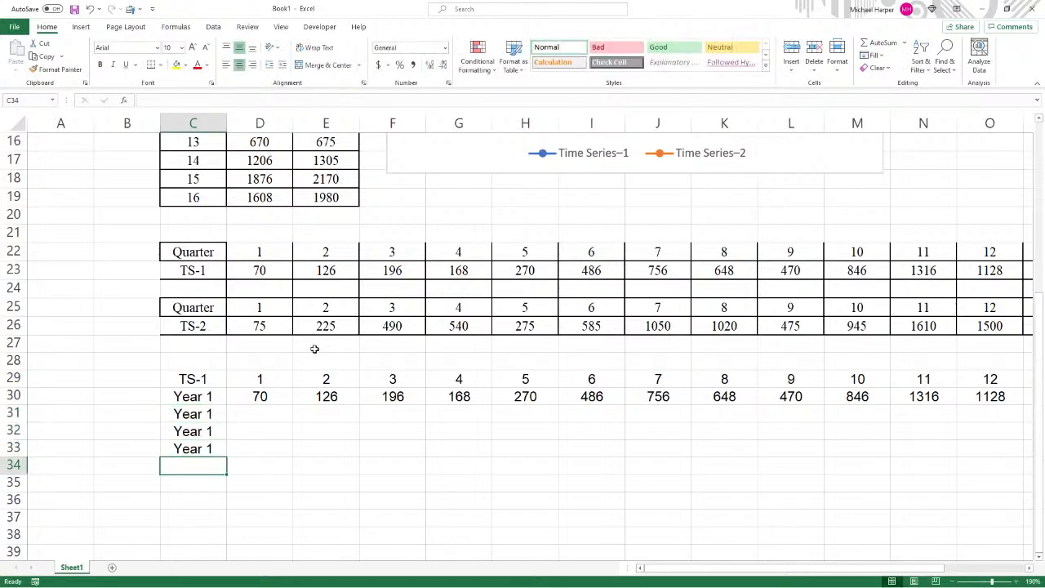
- Change the row labels in C31, C32 and C33 to Year 2, Year 3 and Year 4
key("Up")
key("Up")
key("Up")
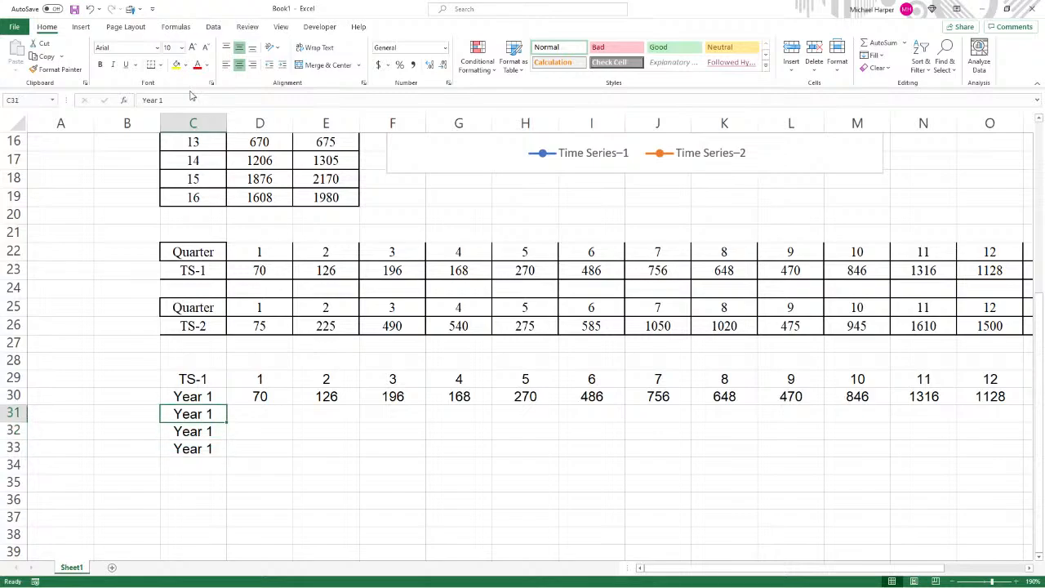
left_click(183, 99)
key("BackSpace")
type("2")
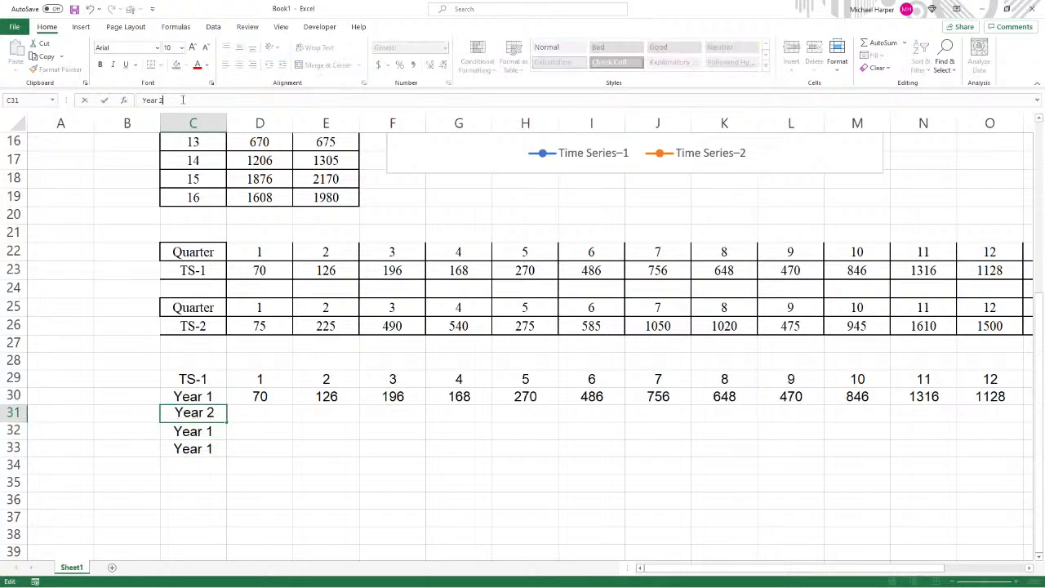
key("Return")
left_click(179, 100)
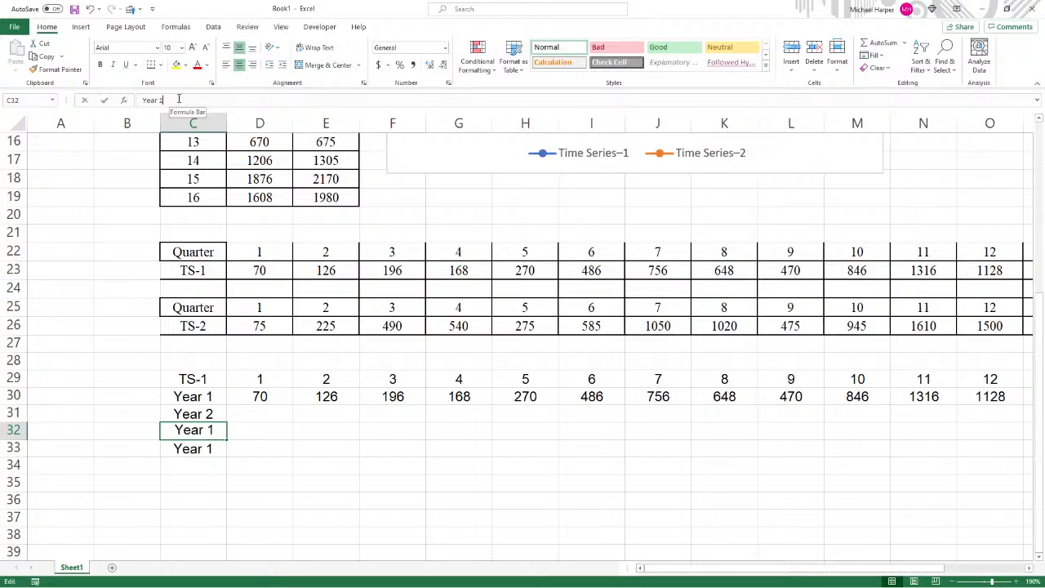
key("BackSpace")
type("3")
key("Return")
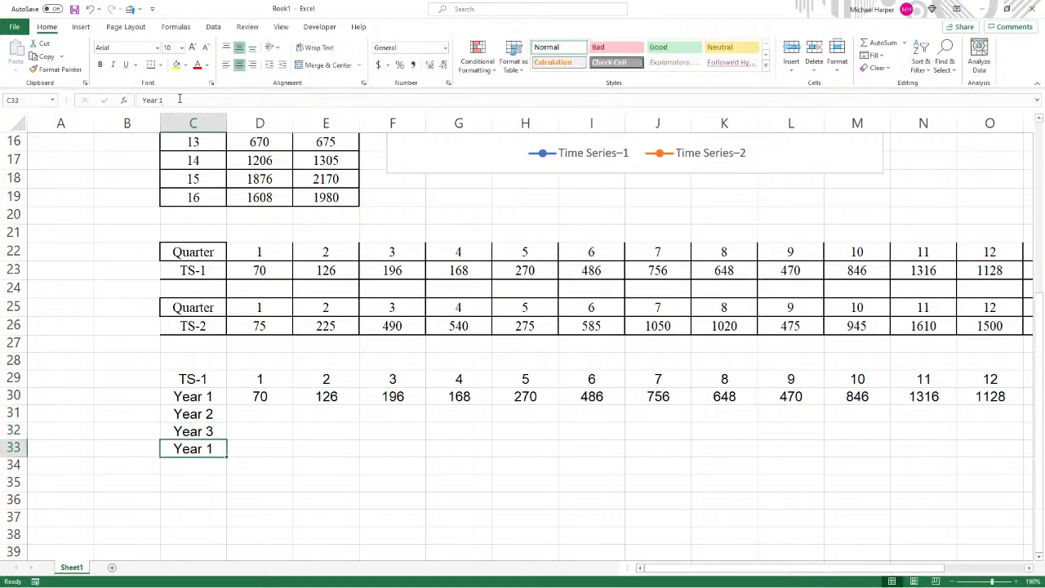
left_click(179, 100)
key("BackSpace")
type("4")
key("Return")
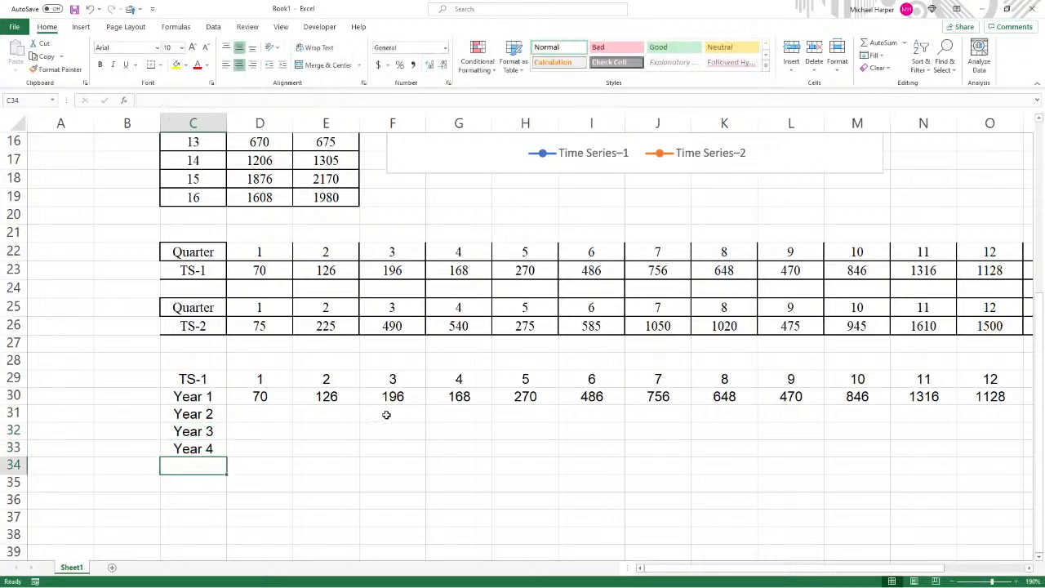
- Link D31, D32 and D33 to H30, L30 and P30 respectively, and fill these formulas across through column G
left_click(266, 416)
type("=")
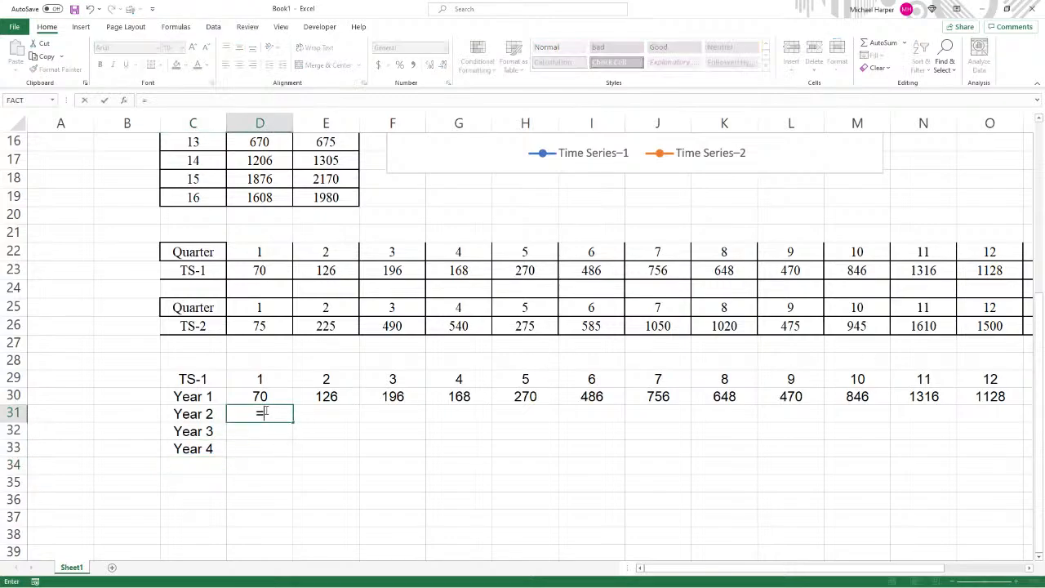
left_click(536, 395)
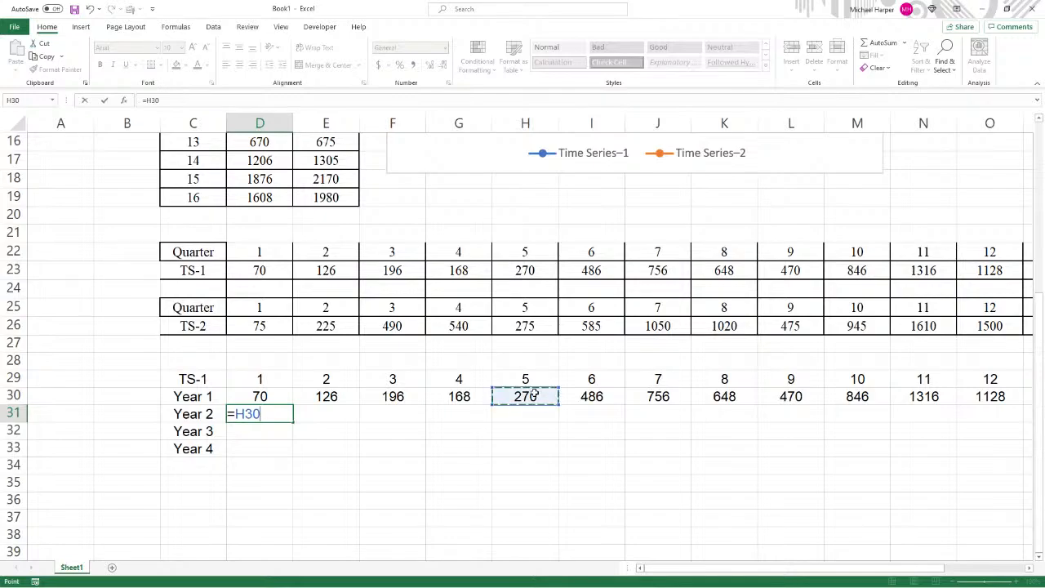
key("Return")
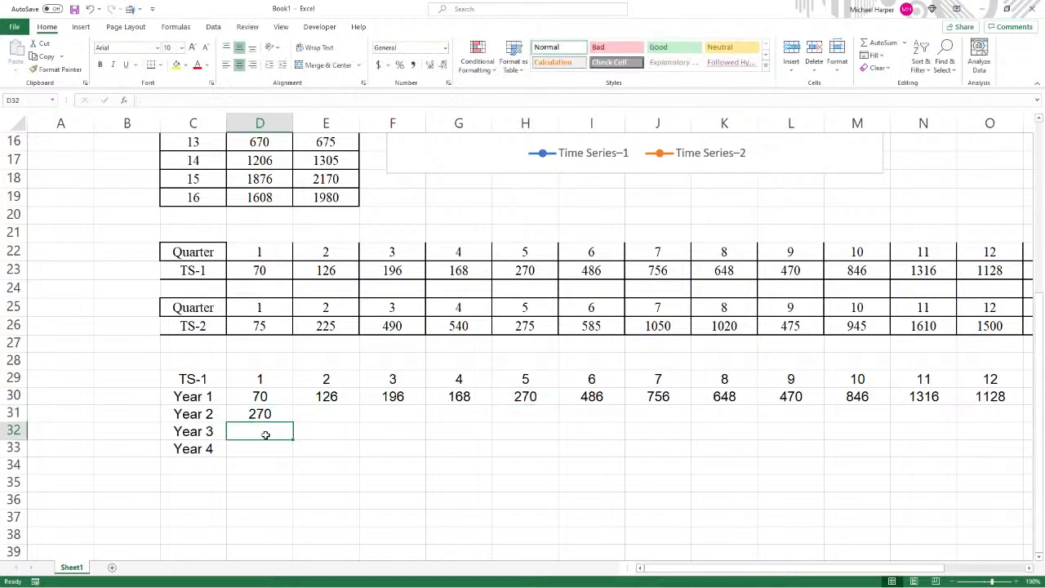
type("=")
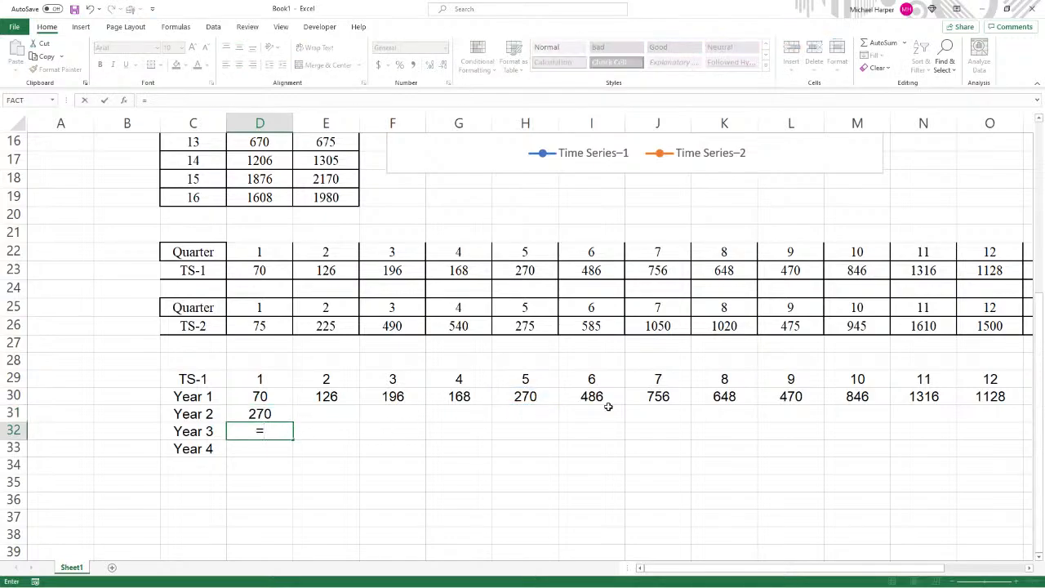
left_click(790, 395)
key("Return")
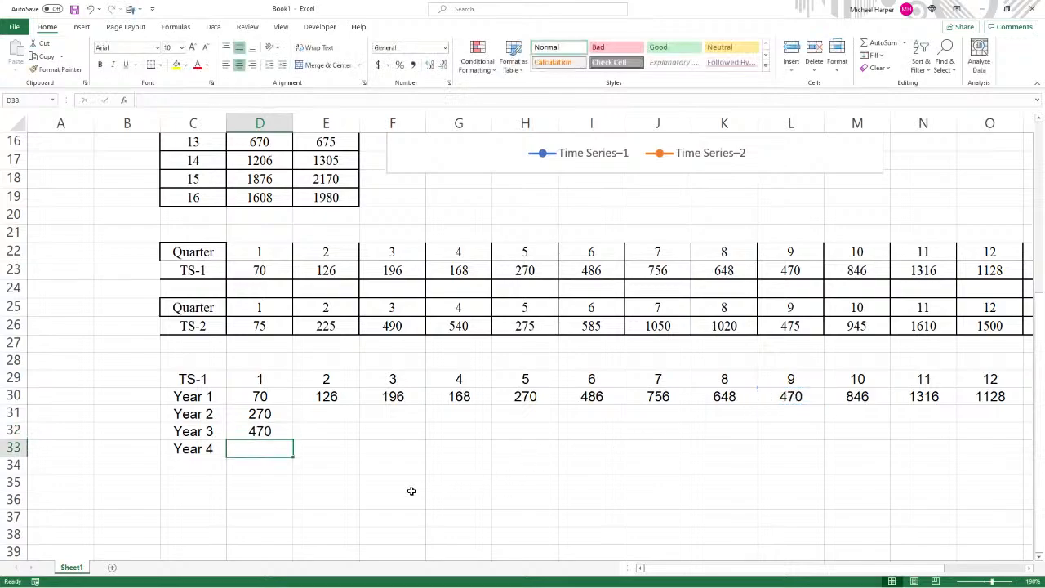
type("=")
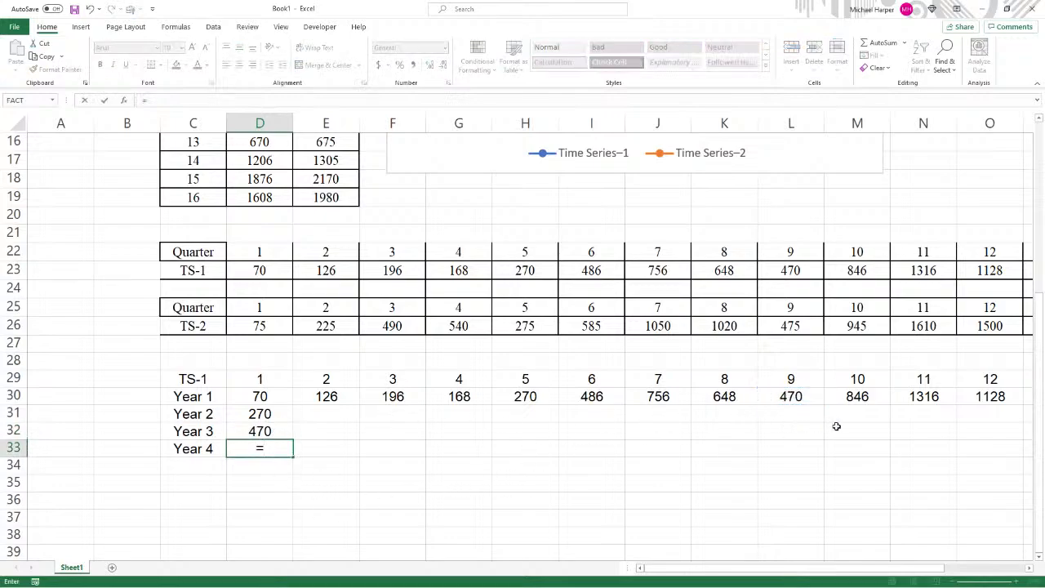
left_click(1028, 571)
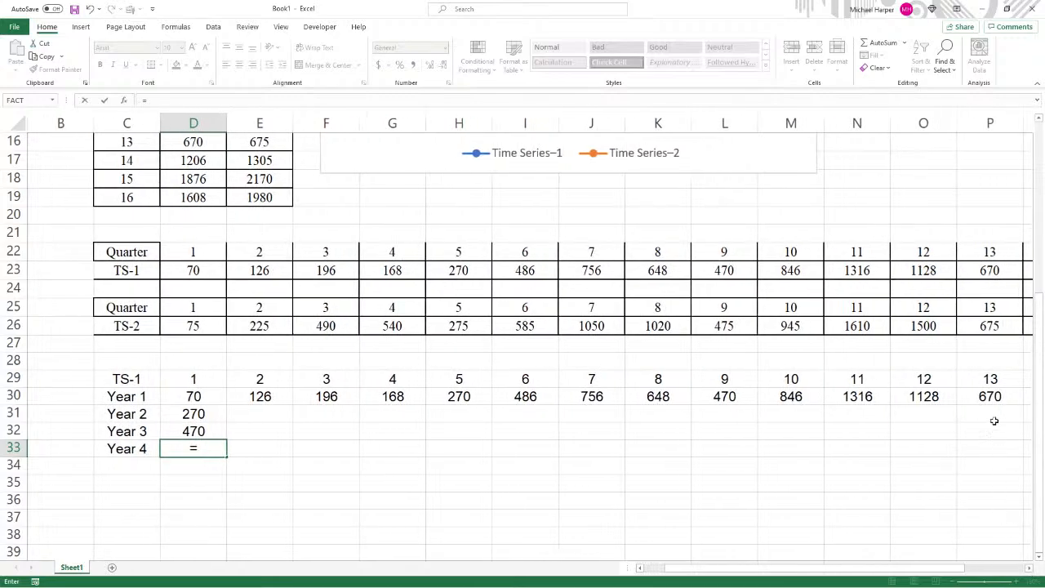
left_click(988, 396)
key("Return")
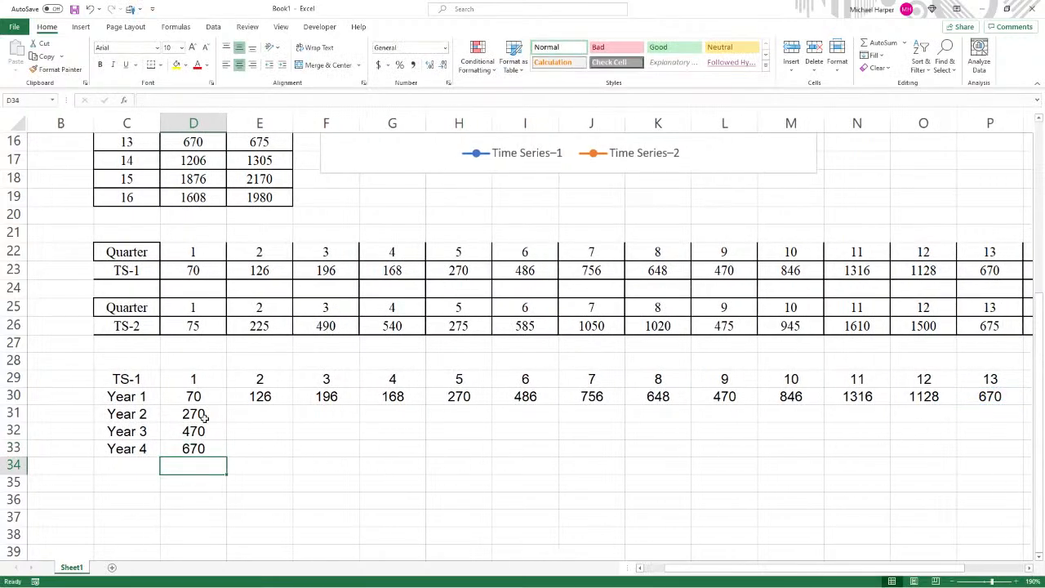
left_click_drag(188, 414, 431, 455)
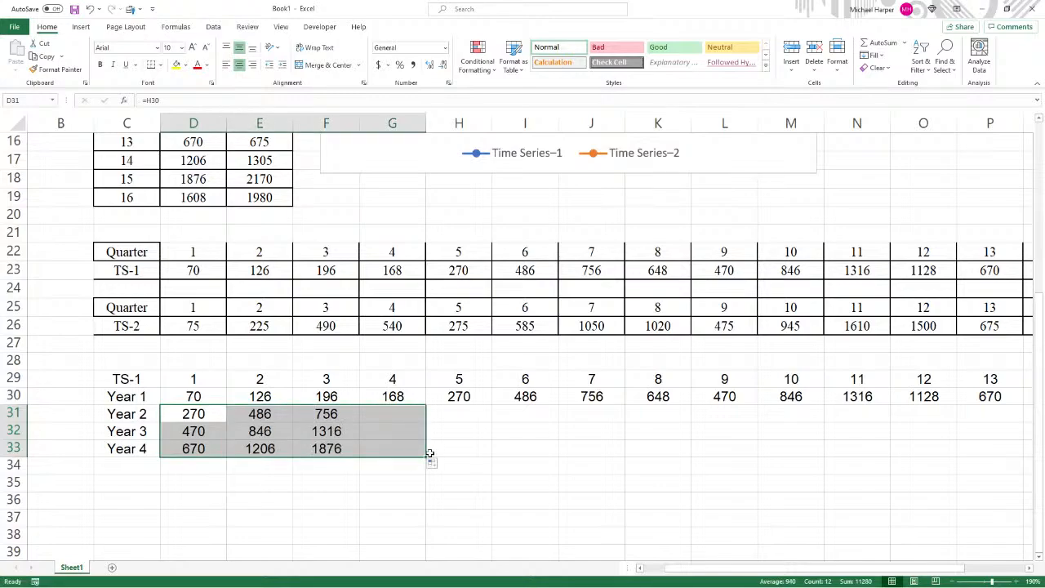
- Convert the yearly TS-1 table C29:G33 to static values by copying it and pasting values in place
left_click_drag(136, 378, 397, 447)
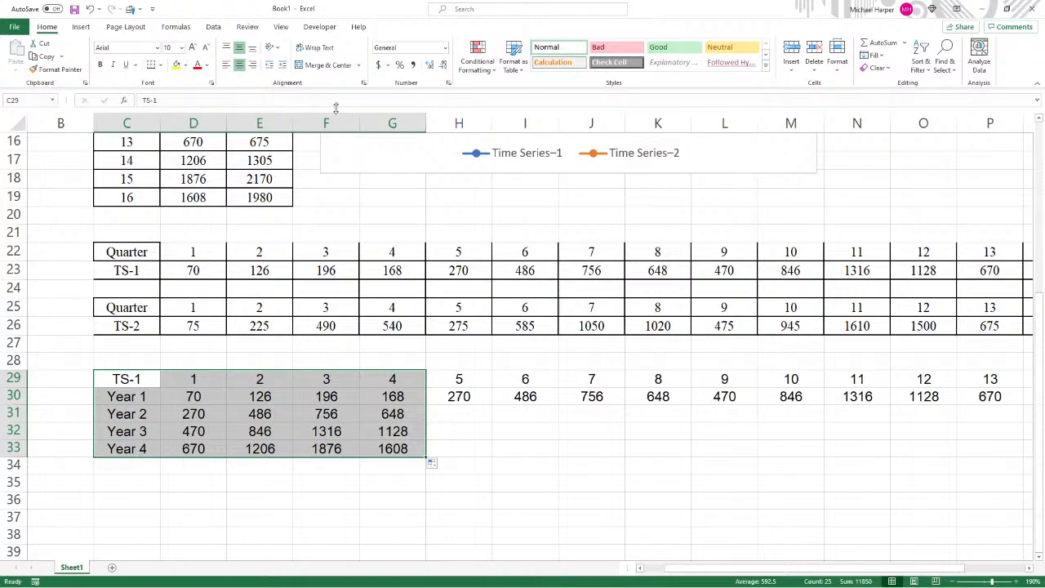
key("ctrl+c")
right_click(141, 377)
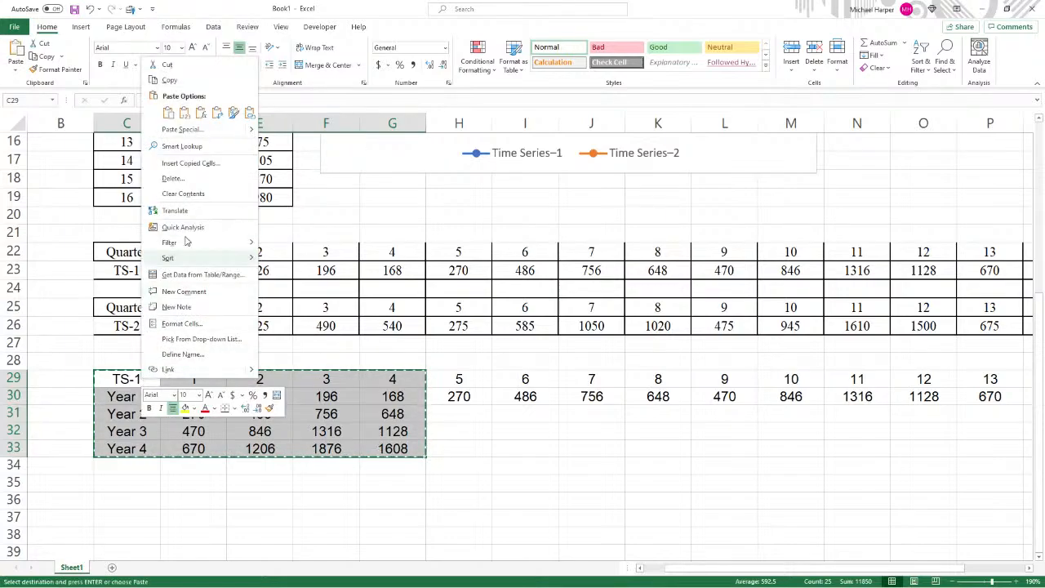
left_click(184, 113)
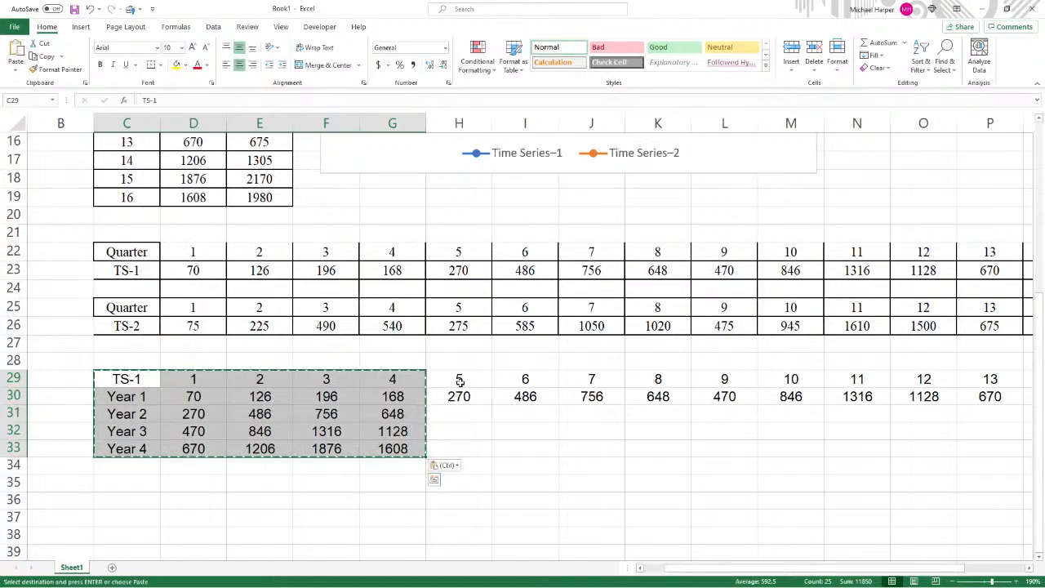
- Clear the leftover quarters 5 to 16 and their values from H29:T31 beside the yearly table
left_click_drag(460, 382, 1012, 405)
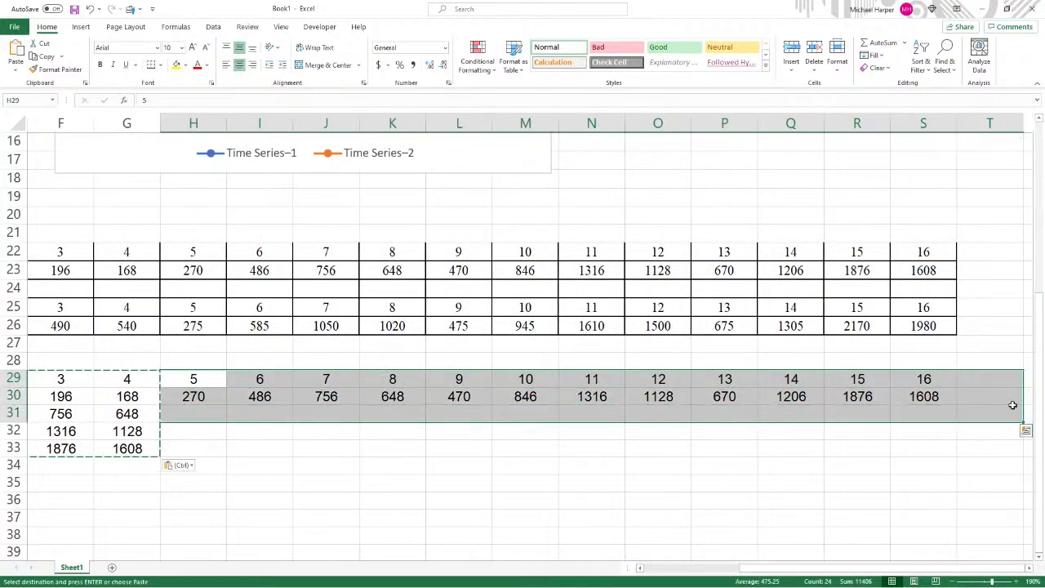
key("Delete")
left_click_drag(759, 567, 665, 567)
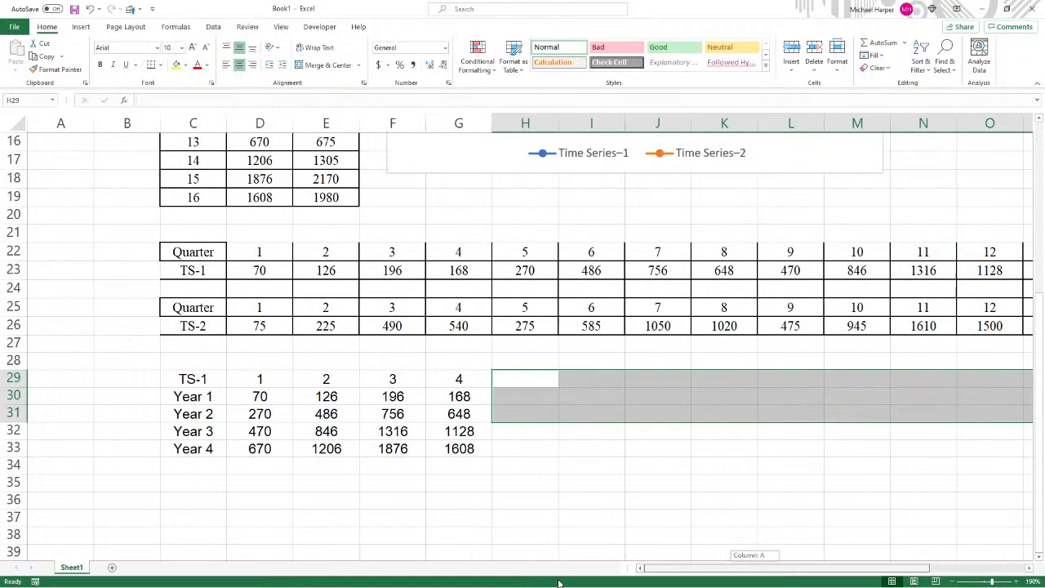
- Change the yearly table's headers in D29 and E29 to Quarter 1 and Quarter 3
scroll(408, 483, "down", 1)
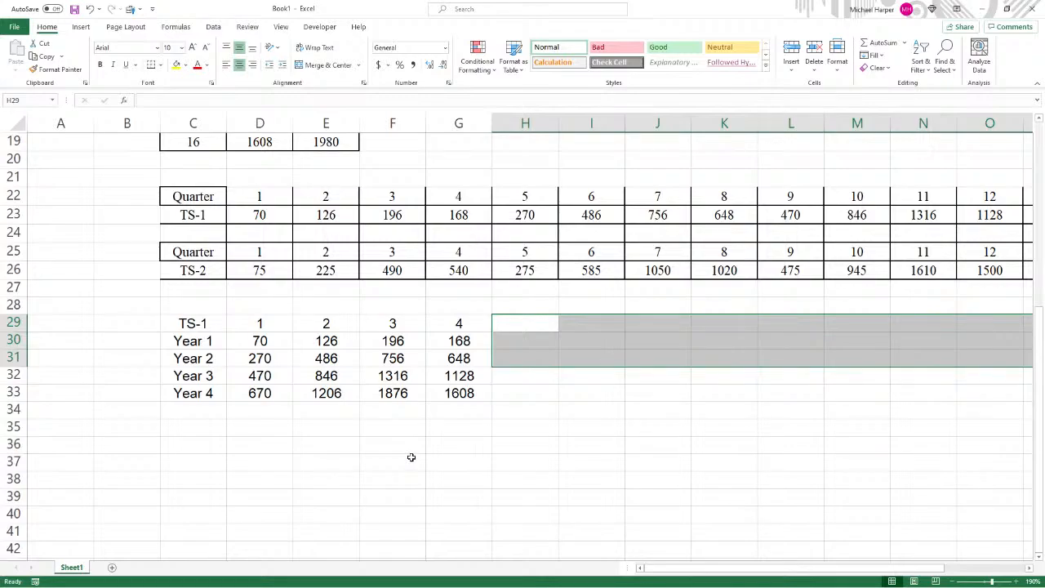
left_click(207, 410)
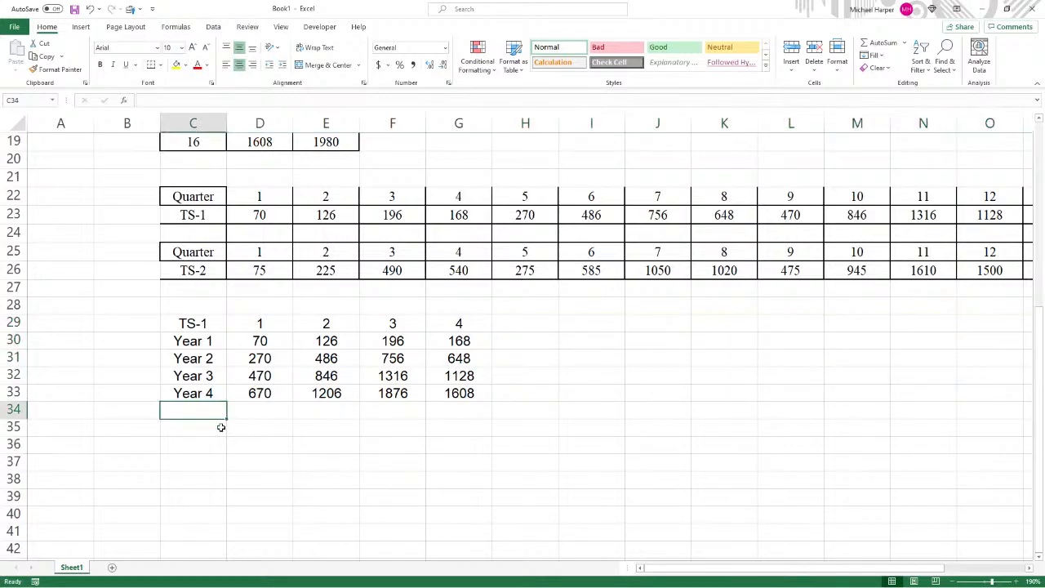
left_click(267, 323)
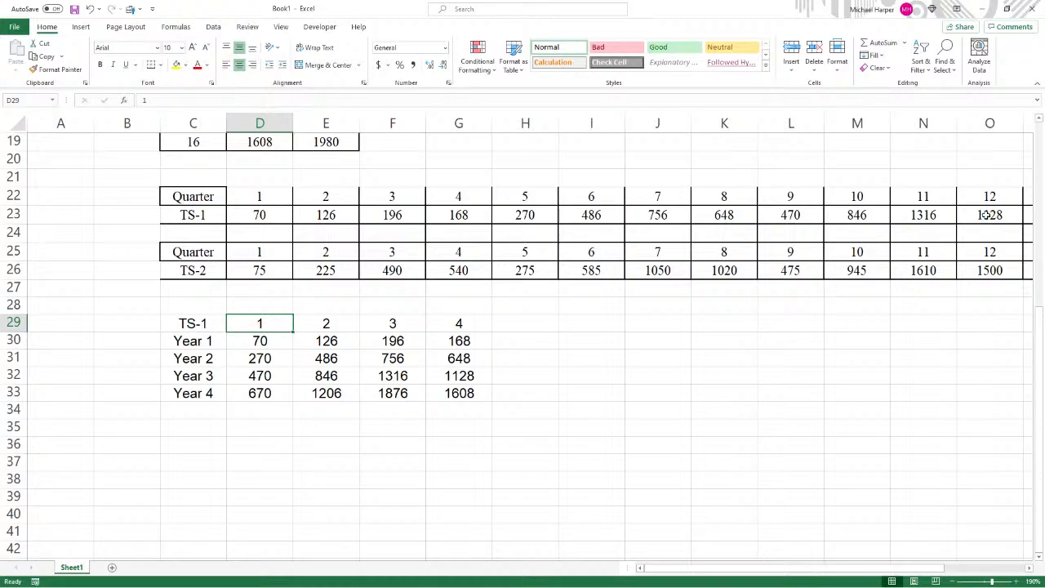
type("Quarter")
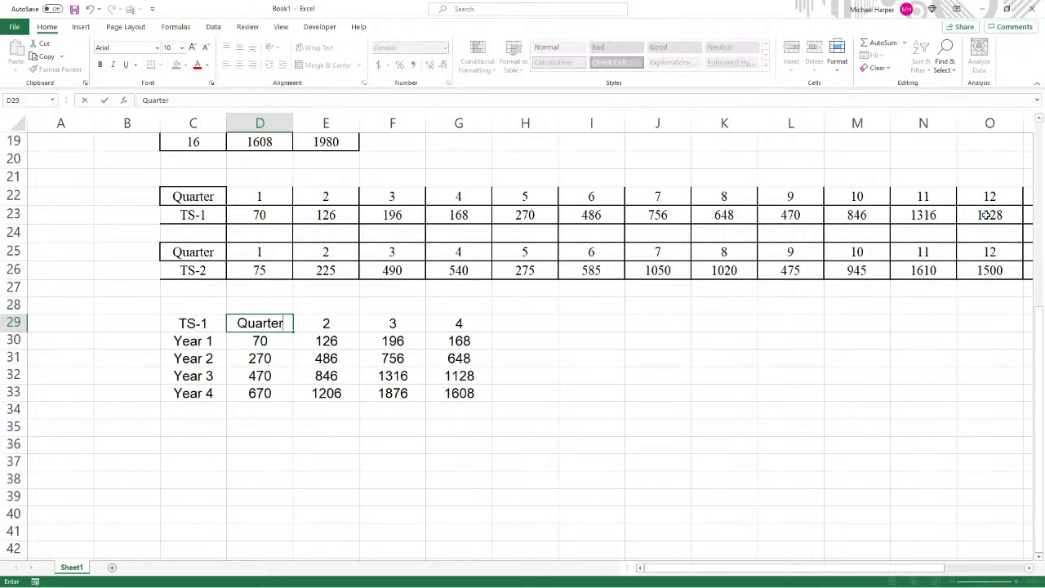
type(" 1")
key("Tab")
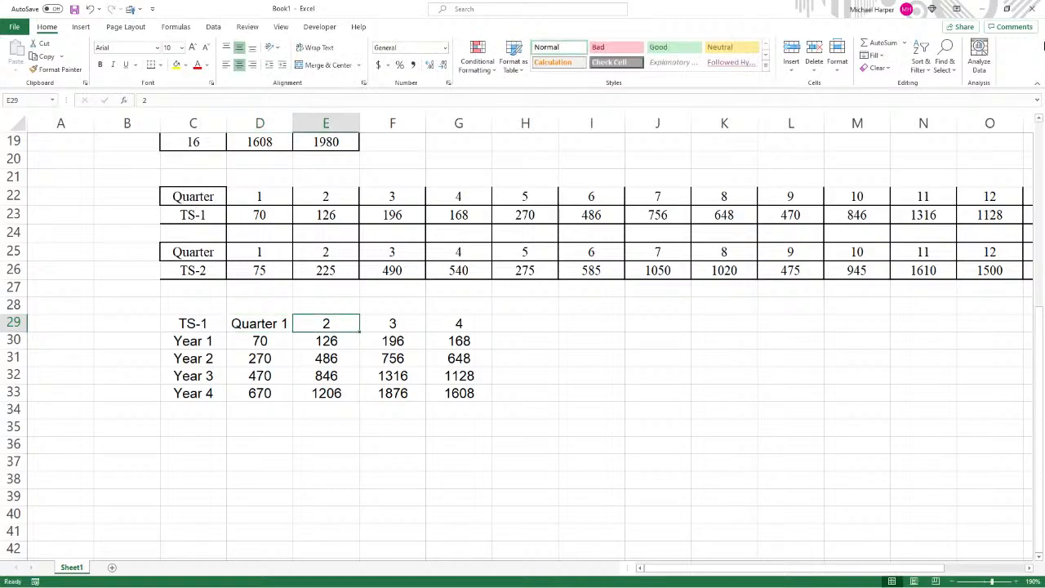
type("Quarter 3")
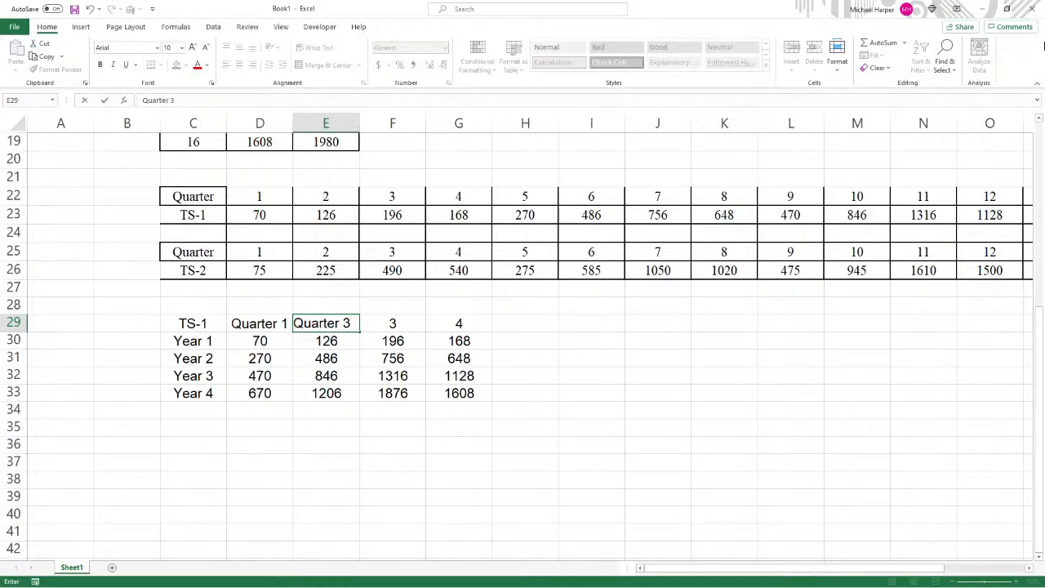
key("Tab")
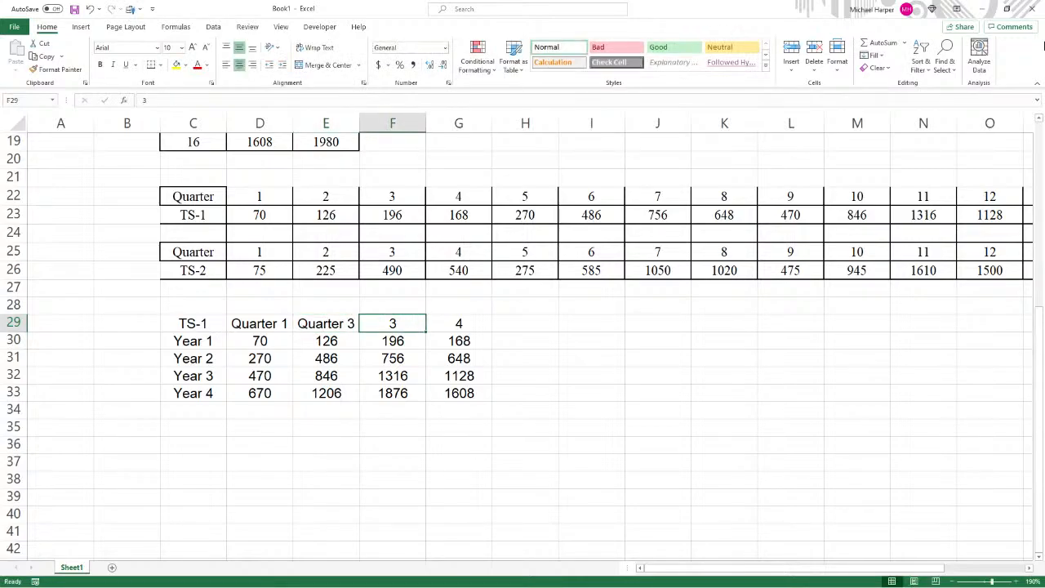
- Change the headers in F29 and G29 to Quarter 3 and Quarter 4
type("Qu")
key("BackSpace")
key("BackSpace")
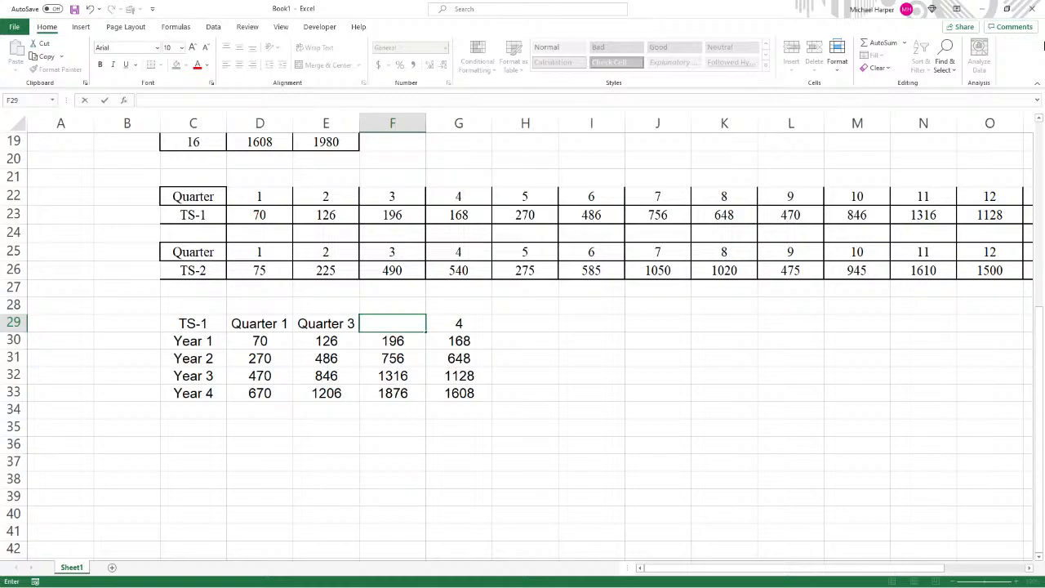
type("Quarter 3")
key("Tab")
type("Quarter")
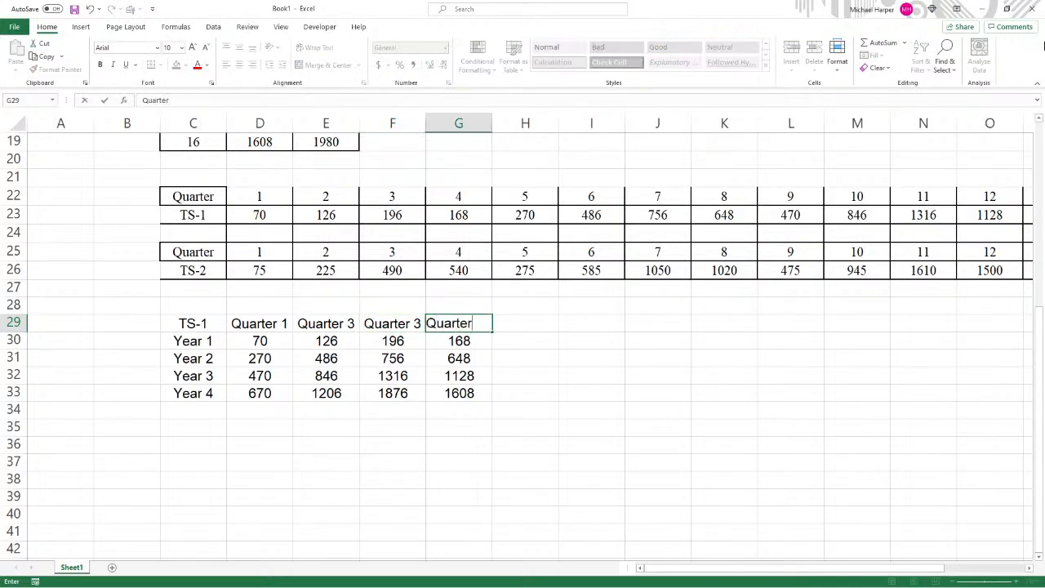
type(" 4")
key("Return")
- Remove the number from the header in E29 so it reads Quarter
key("Up")
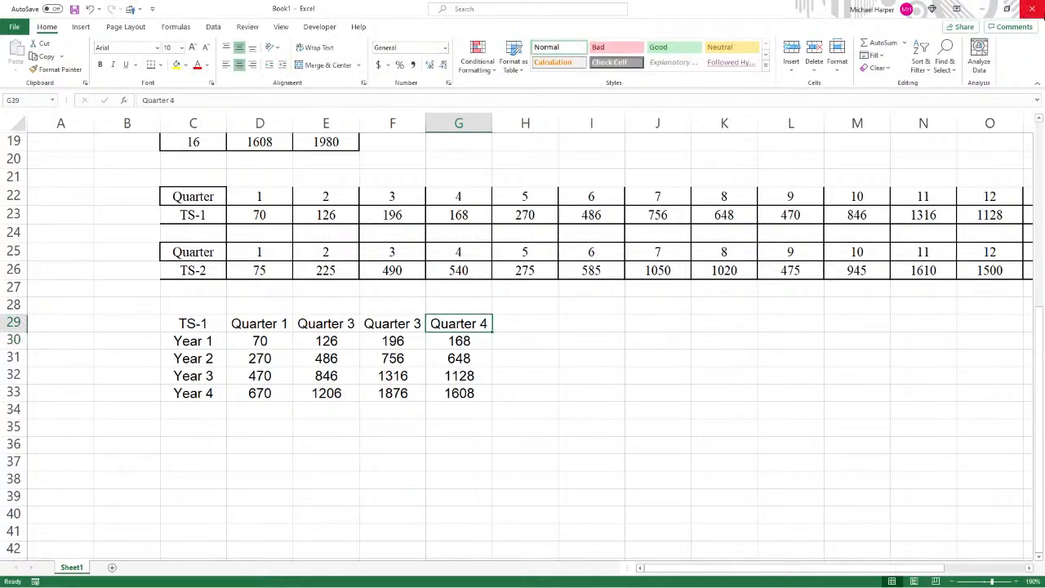
key("Left")
key("Left")
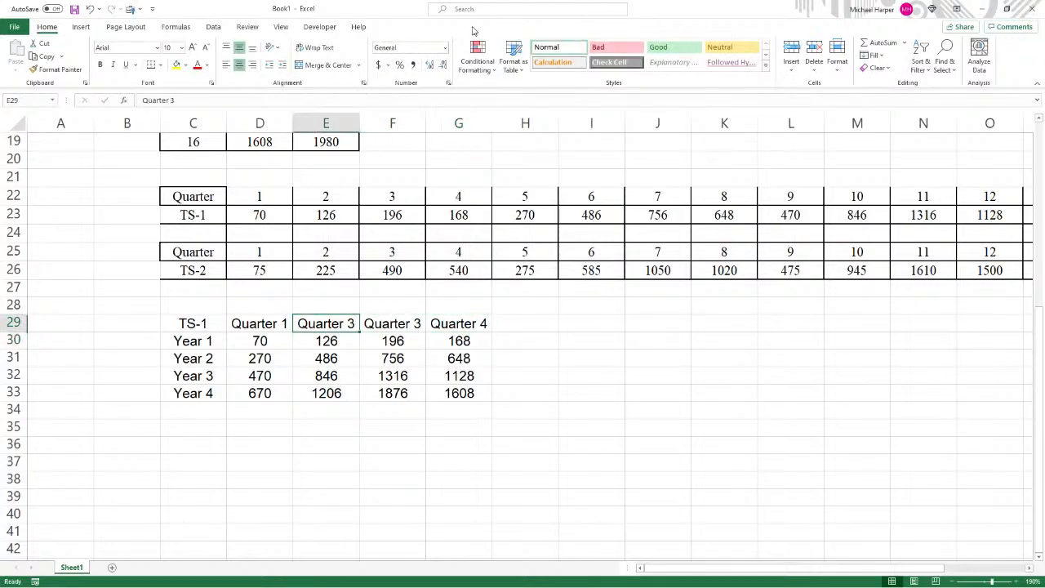
left_click(189, 102)
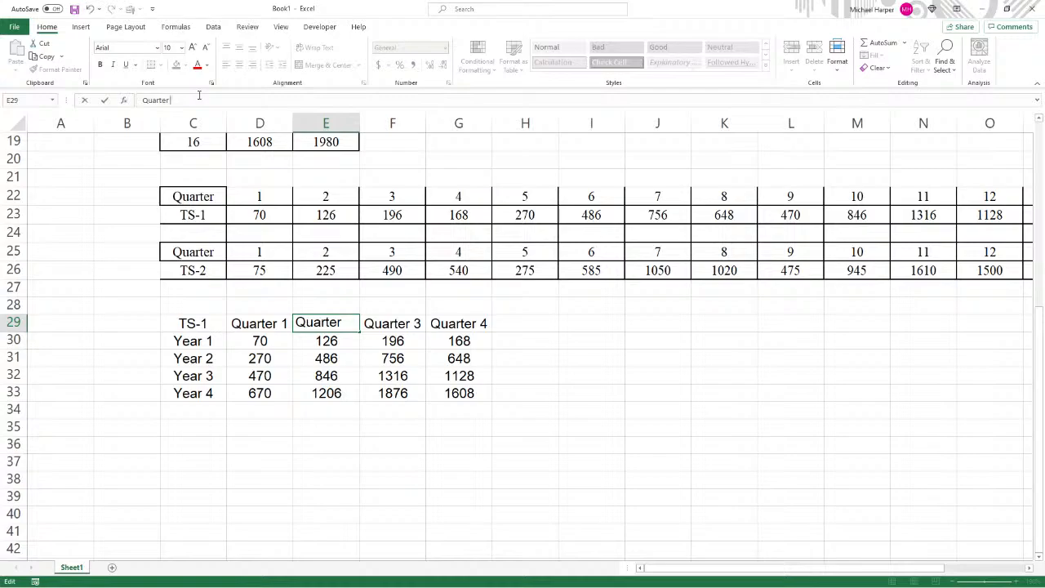
key("Return")
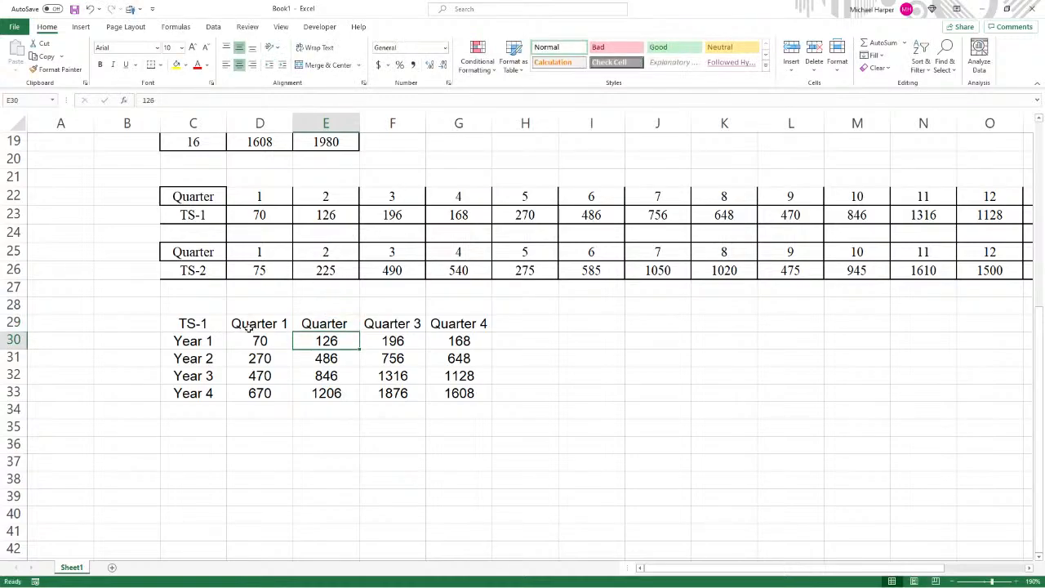
- Insert a scatter chart with straight lines and markers from the yearly TS-1 table C29:G33
left_click_drag(202, 324, 431, 387)
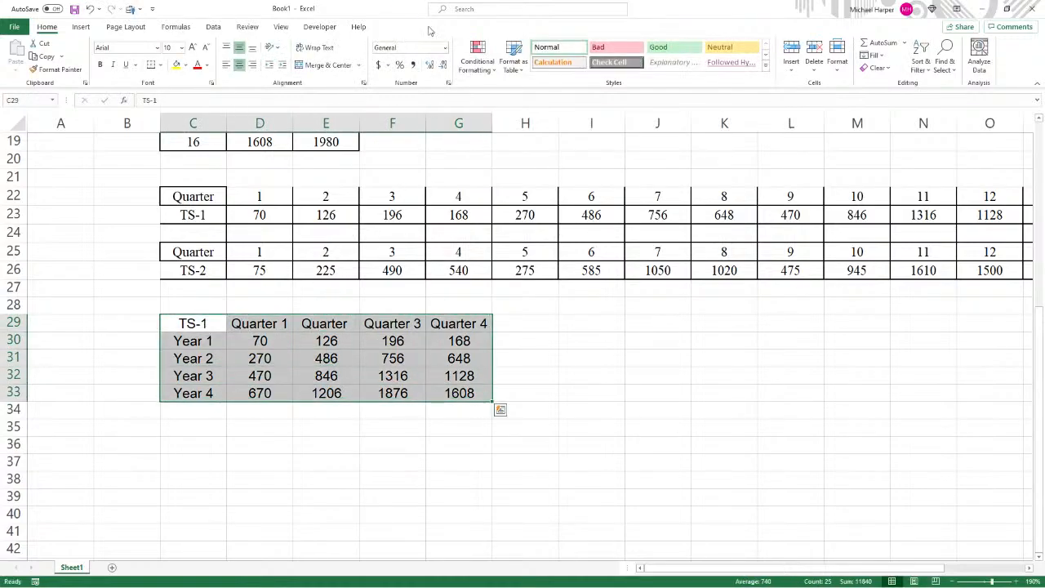
left_click(81, 27)
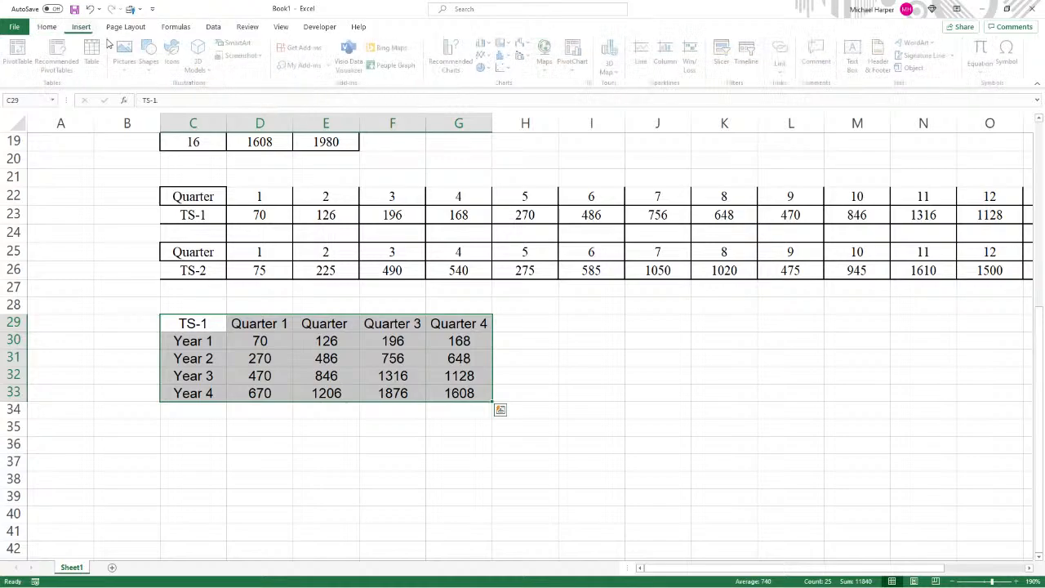
left_click(506, 67)
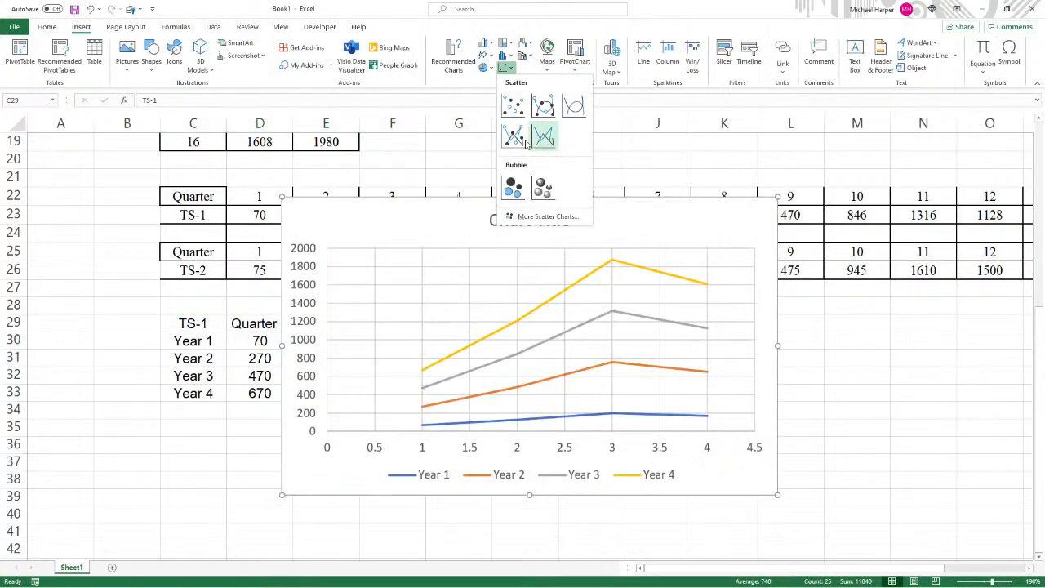
left_click(513, 138)
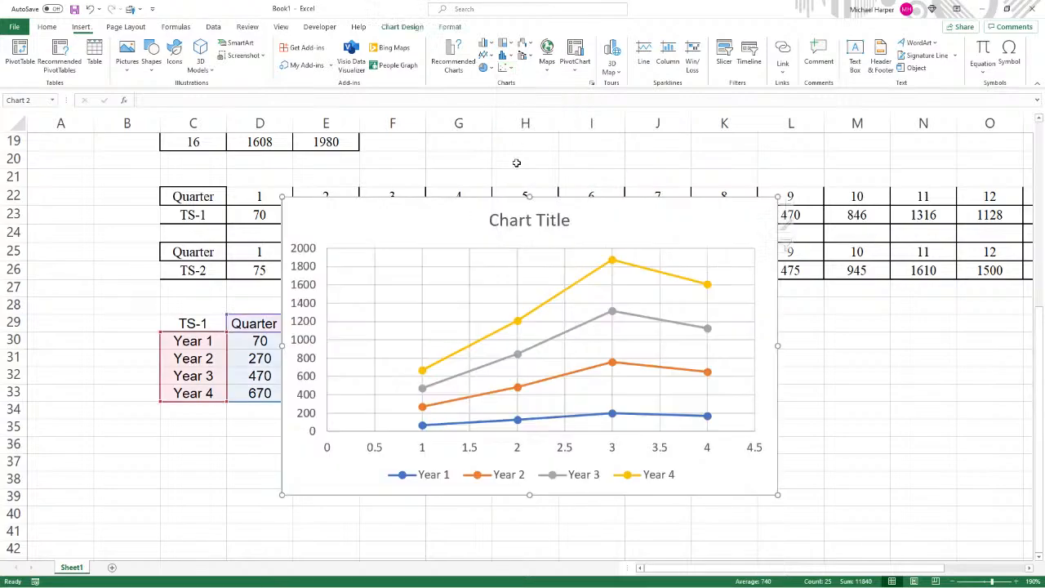
- Shrink the yearly chart and place it beside the TS-1 table, just below row 26, spanning about columns I to O
left_click_drag(478, 210, 702, 227)
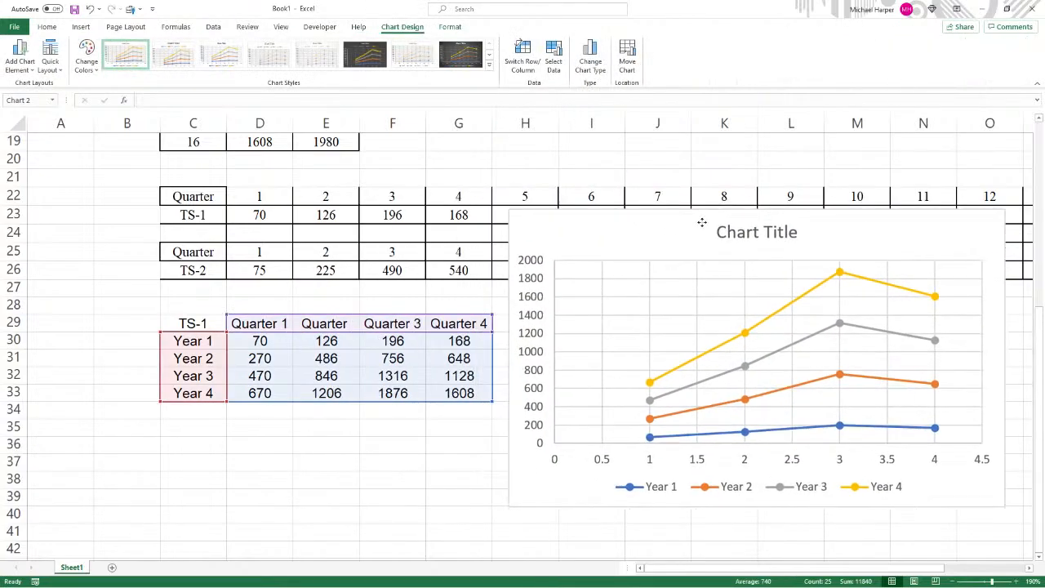
left_click_drag(1005, 507, 857, 486)
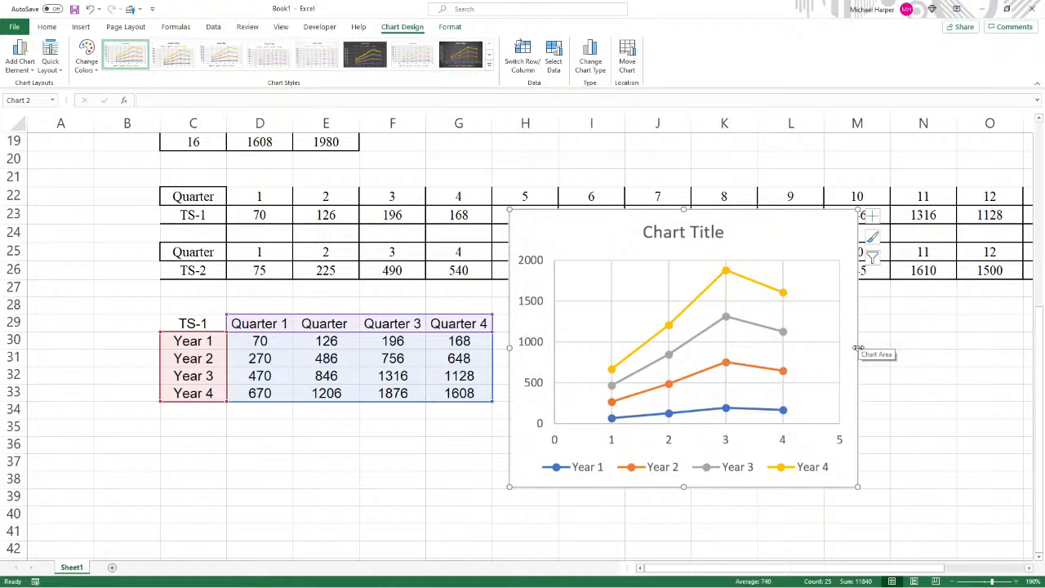
left_click_drag(857, 347, 944, 349)
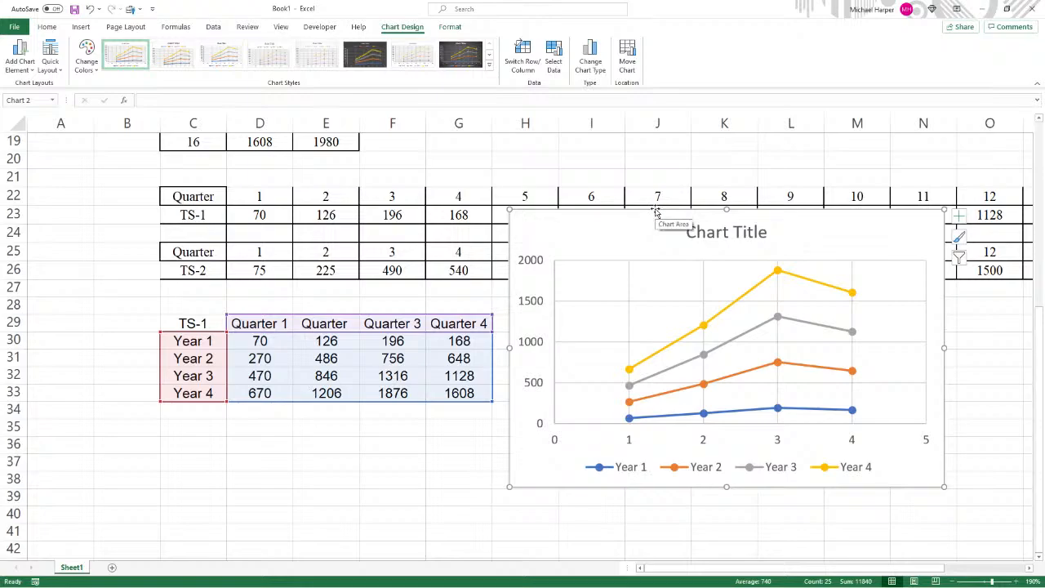
left_click_drag(656, 210, 709, 284)
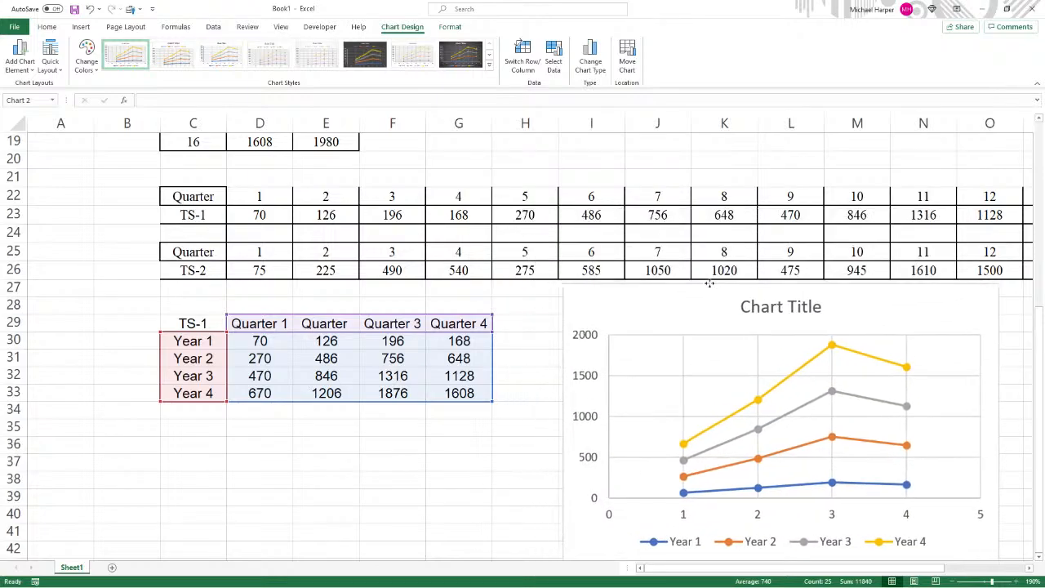
left_click(300, 460)
- Add the row label Slope in C34 below Year 4
left_click(181, 410)
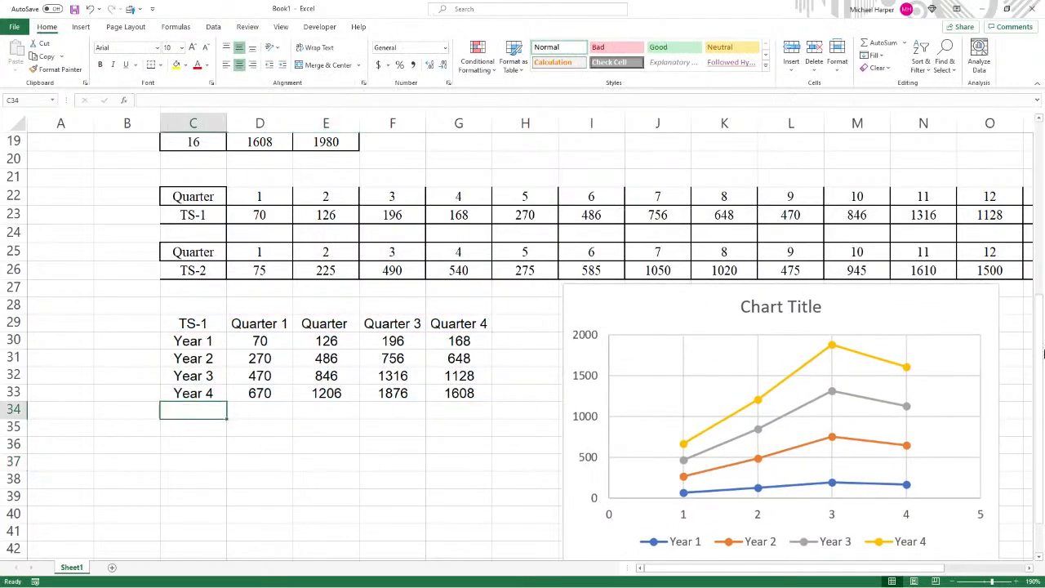
type("Slope")
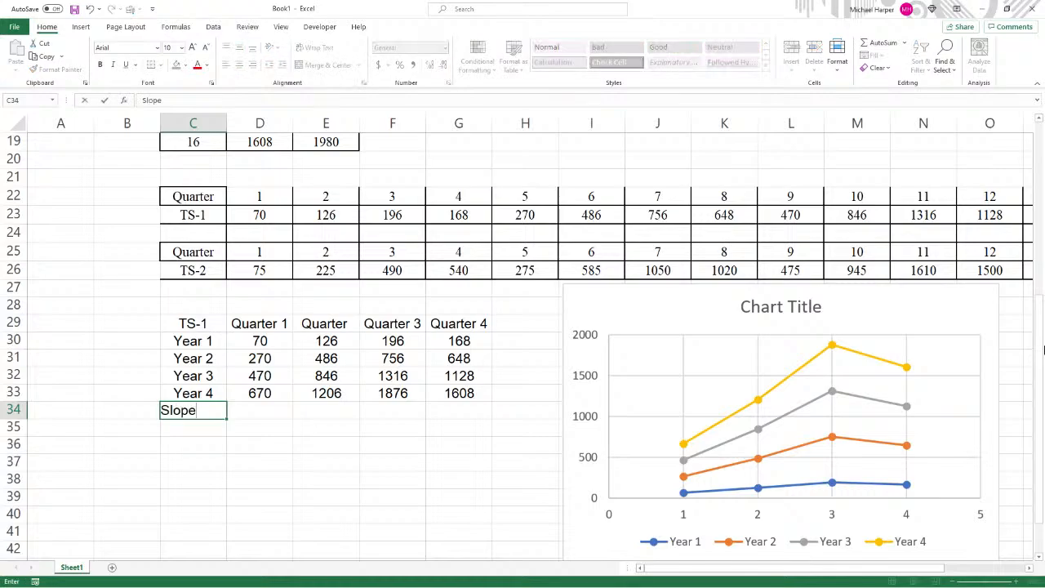
key("Tab")
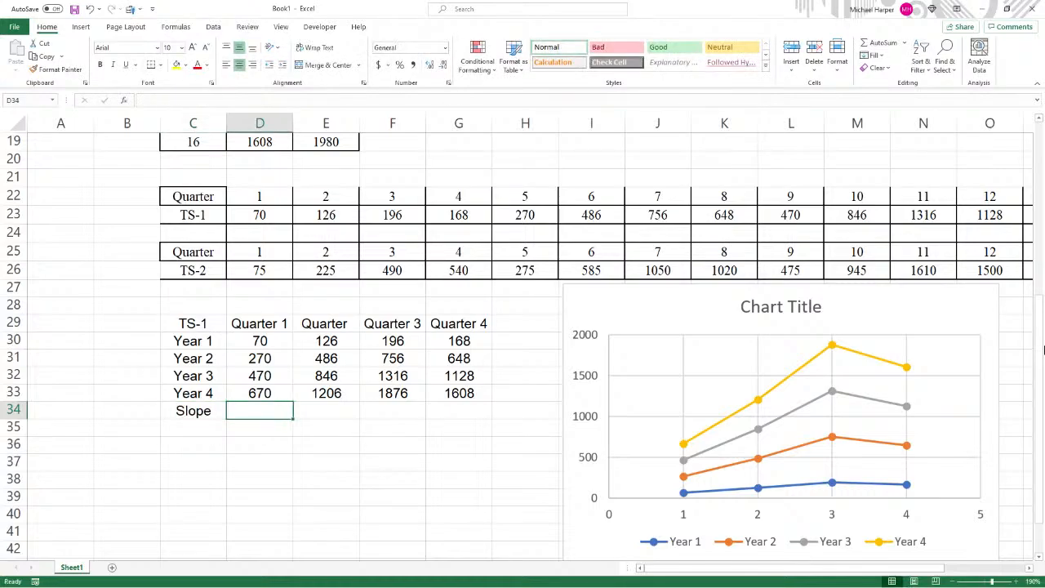
- Enter the year index numbers 1, 2, 3 and 4 in B30:B33 beside the year labels
left_click(135, 347)
type("1")
key("Return")
type("2")
key("Return")
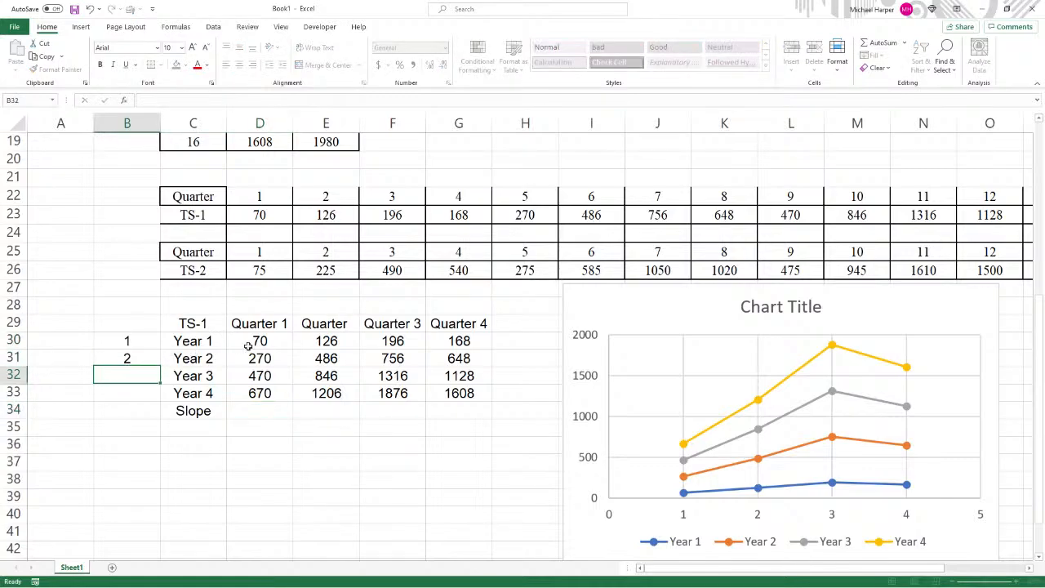
type("3")
key("Return")
type("4")
key("Tab")
- Calculate the Quarter 1 slope in D34 with =SLOPE(D30:D33,$B$30:$B$33) and fill the formula across through G34
key("Tab")
key("Down")
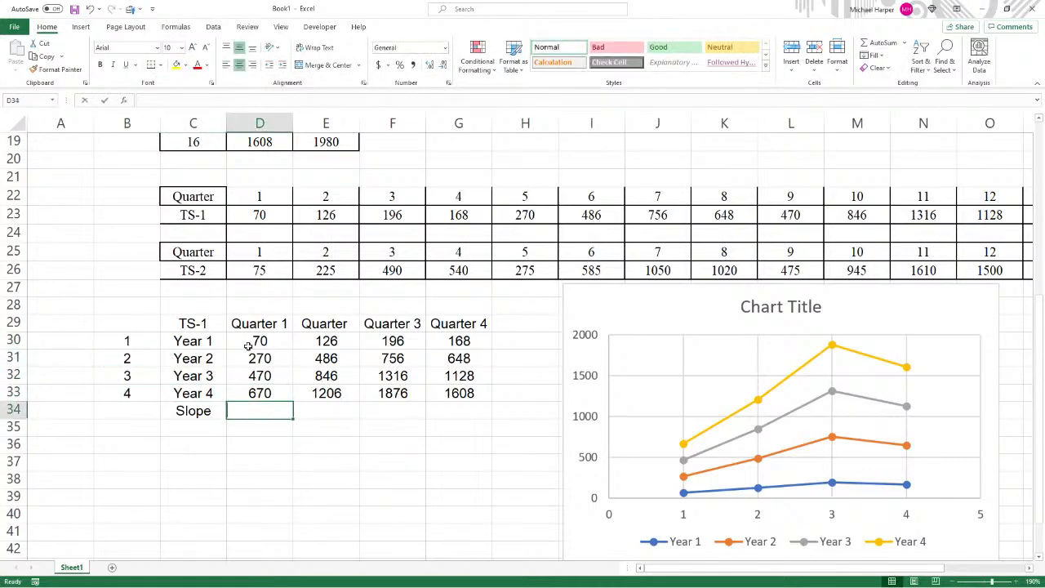
type("=slope(")
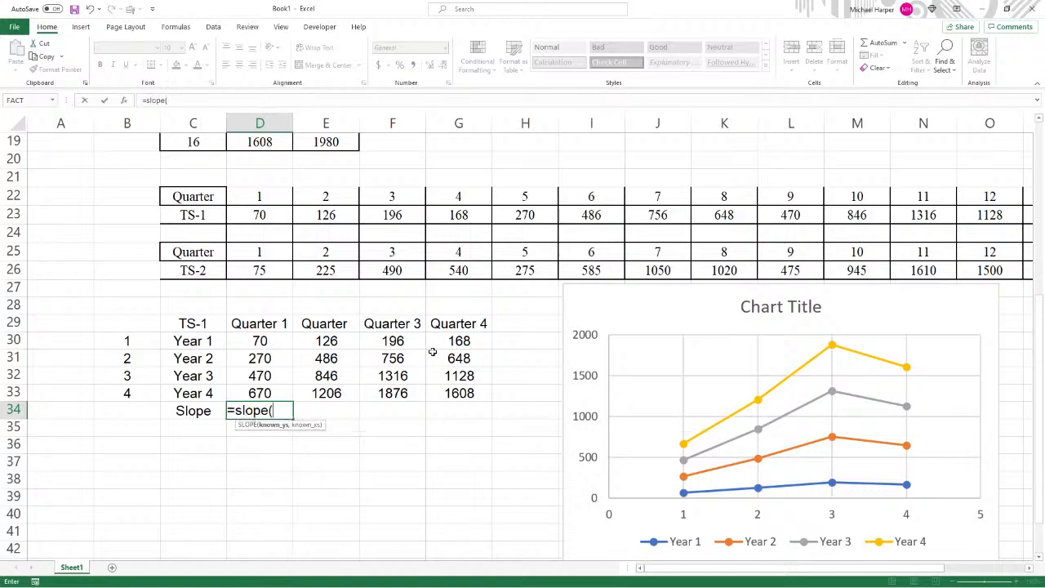
left_click_drag(268, 342, 252, 390)
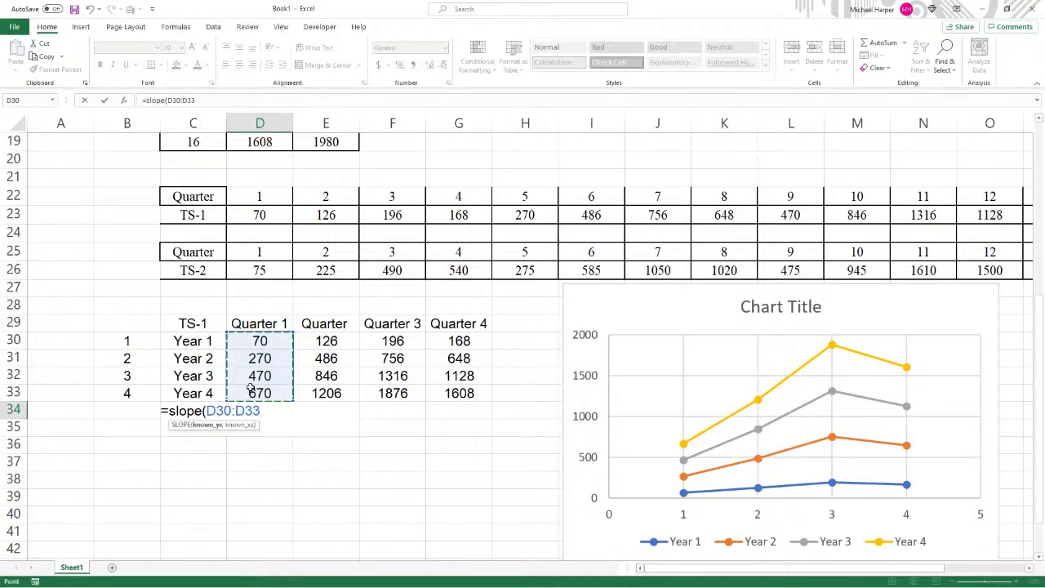
type(",")
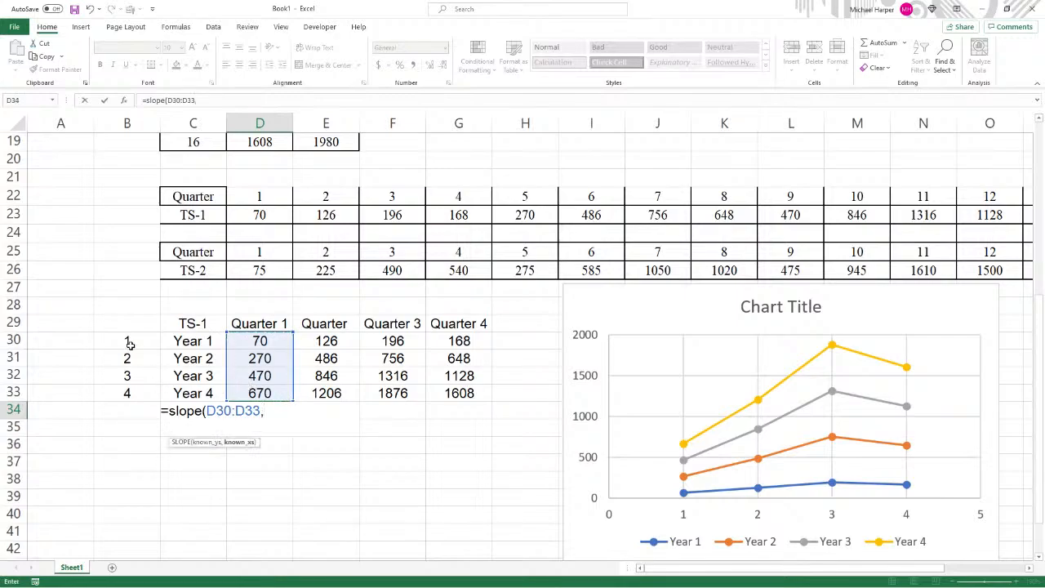
left_click_drag(126, 343, 138, 391)
key("F4")
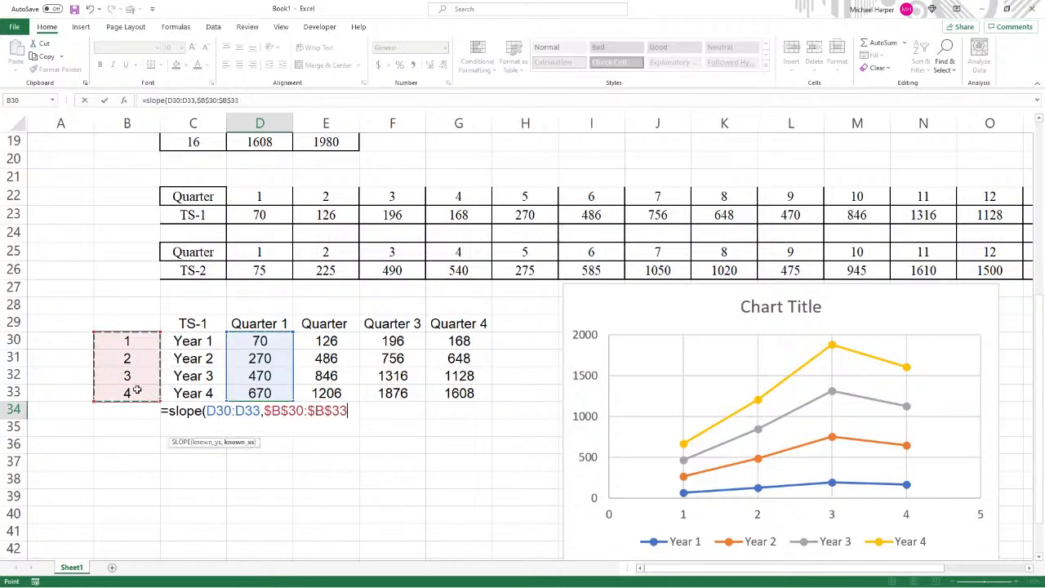
type(")")
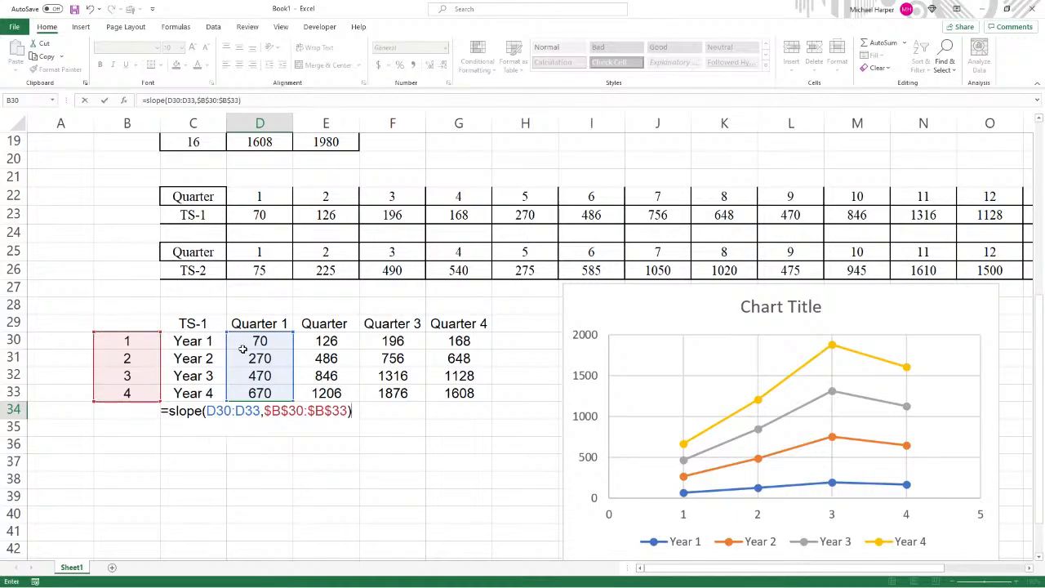
key("Return")
key("Up")
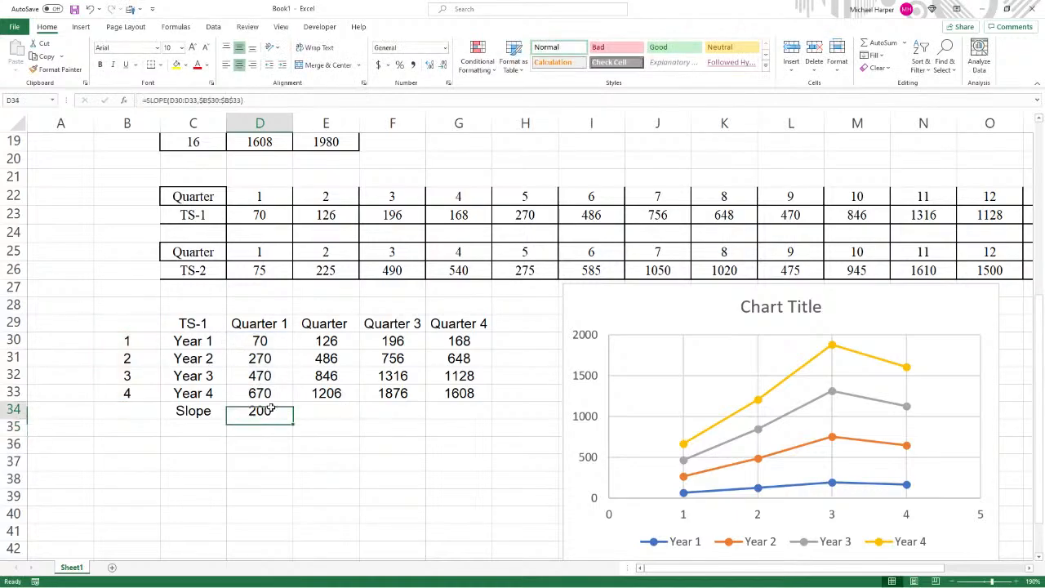
left_click_drag(293, 420, 492, 420)
- Move the chart farther from the yearly table so it begins near column K, and select cell H34
left_click_drag(578, 299, 679, 298)
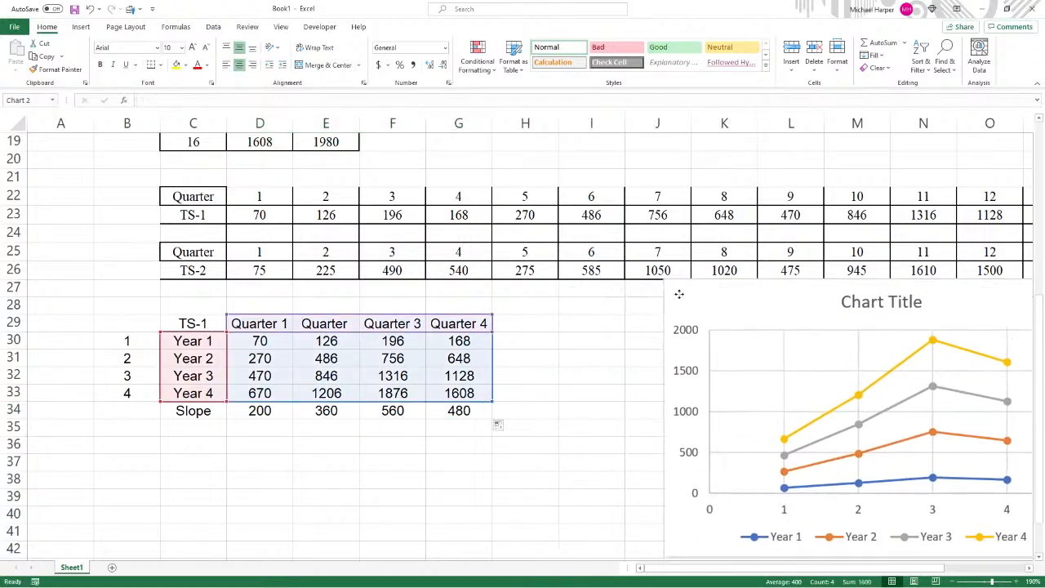
left_click(521, 369)
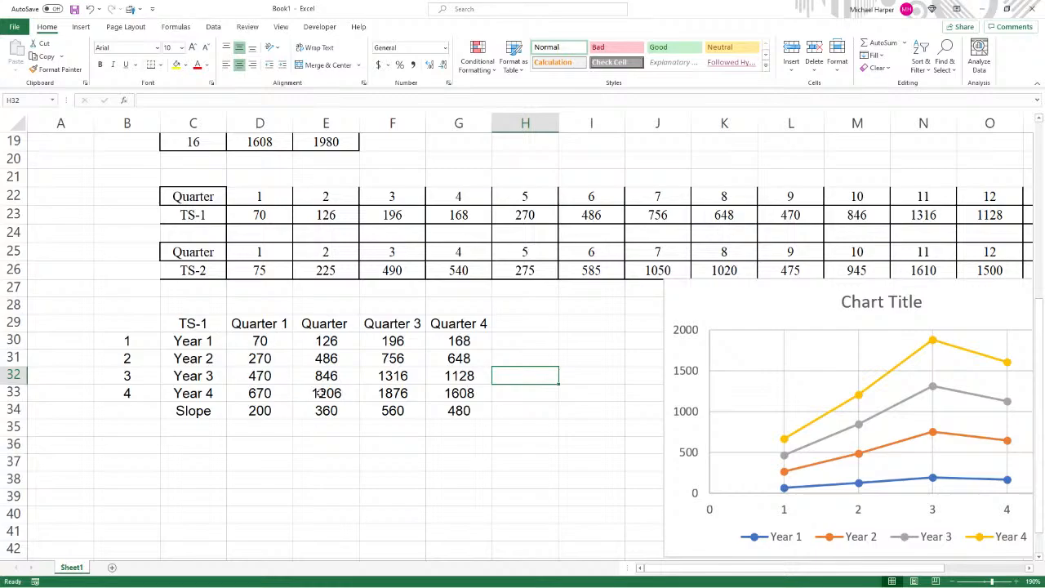
left_click(523, 413)
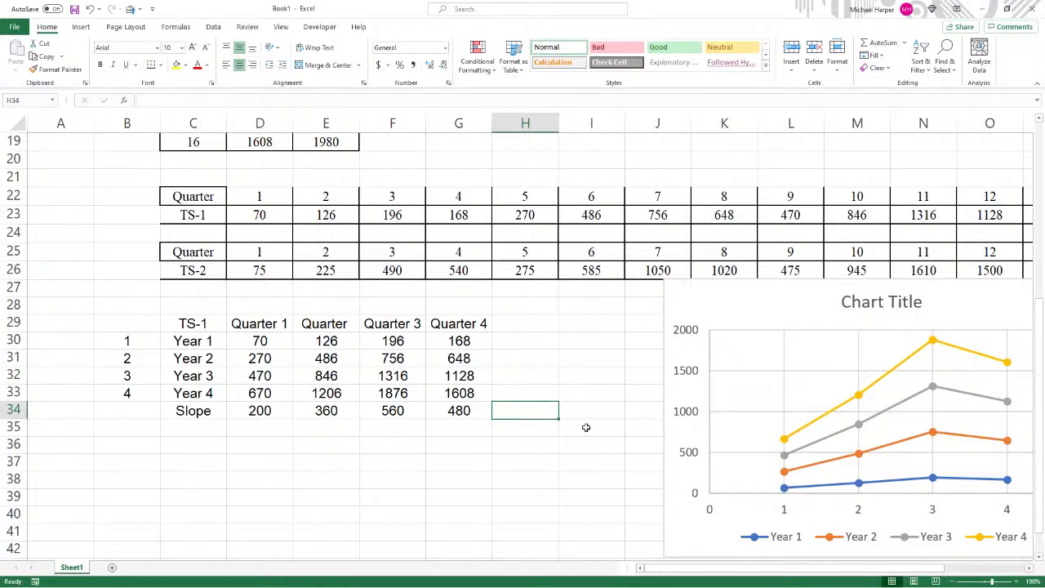
- Enter the label Trend= in B34, beside the Slope row label
left_click(134, 408)
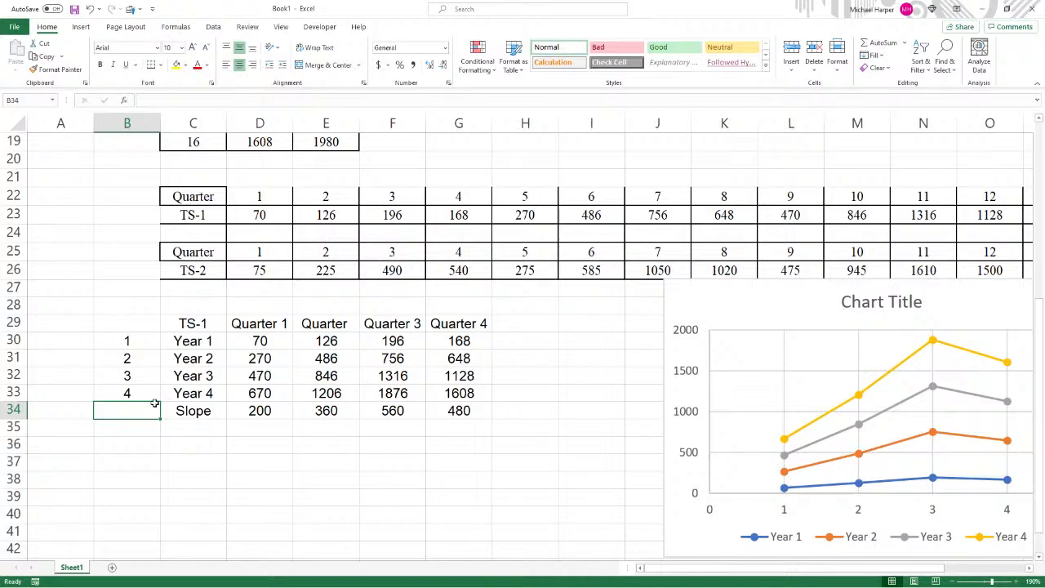
type("Treb")
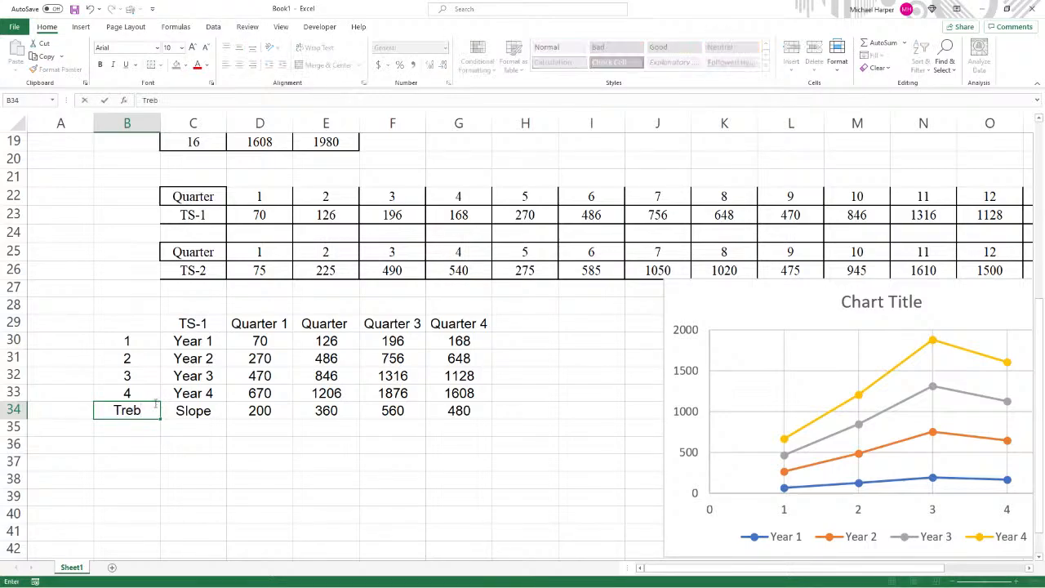
key("BackSpace")
type("nd=")
key("Tab")
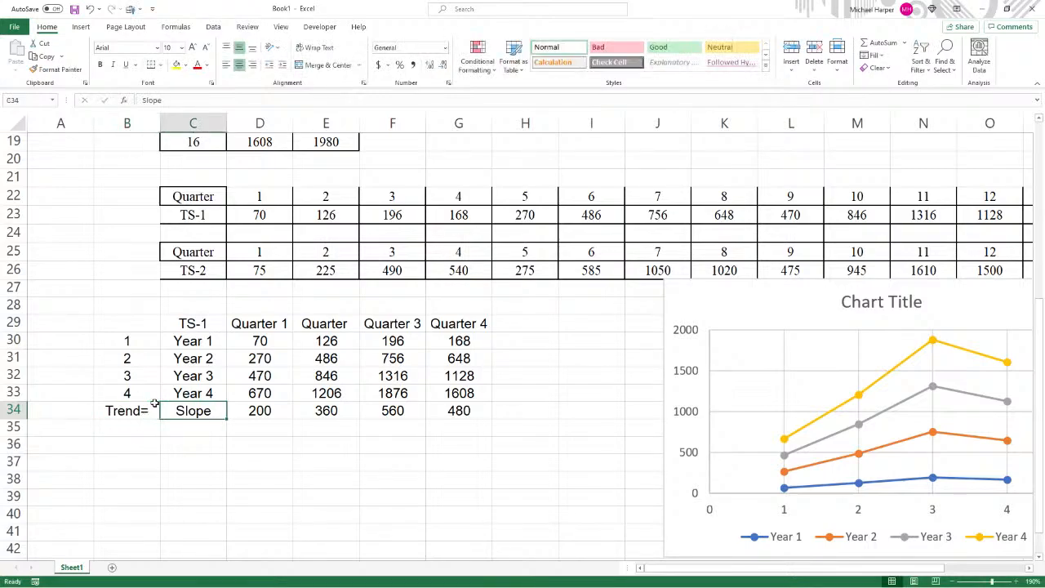
- Calculate the average of the four quarterly slopes in H34 with =AVERAGE(D34:G34)
left_click_drag(253, 410, 394, 408)
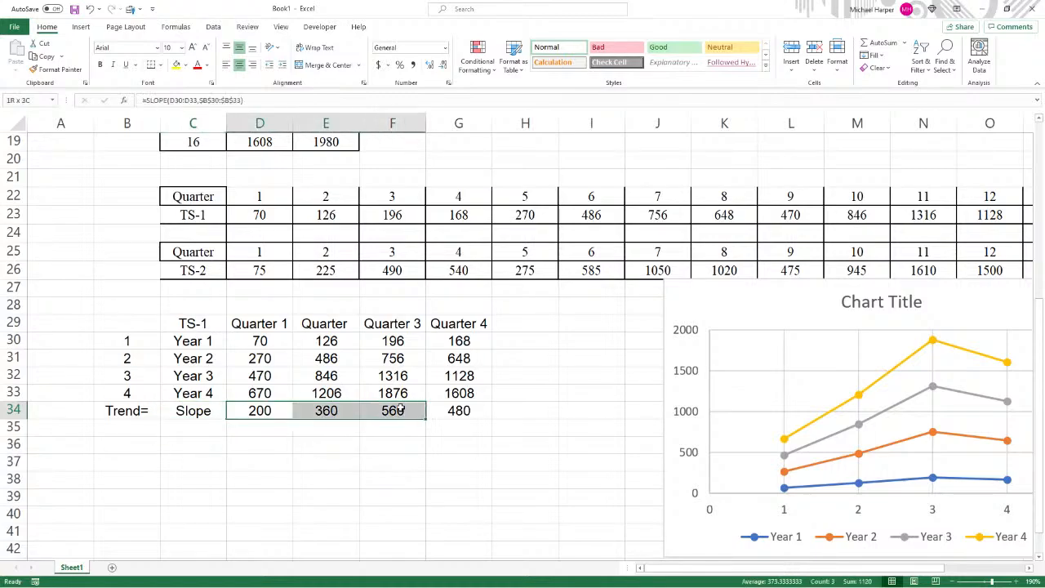
left_click(514, 410)
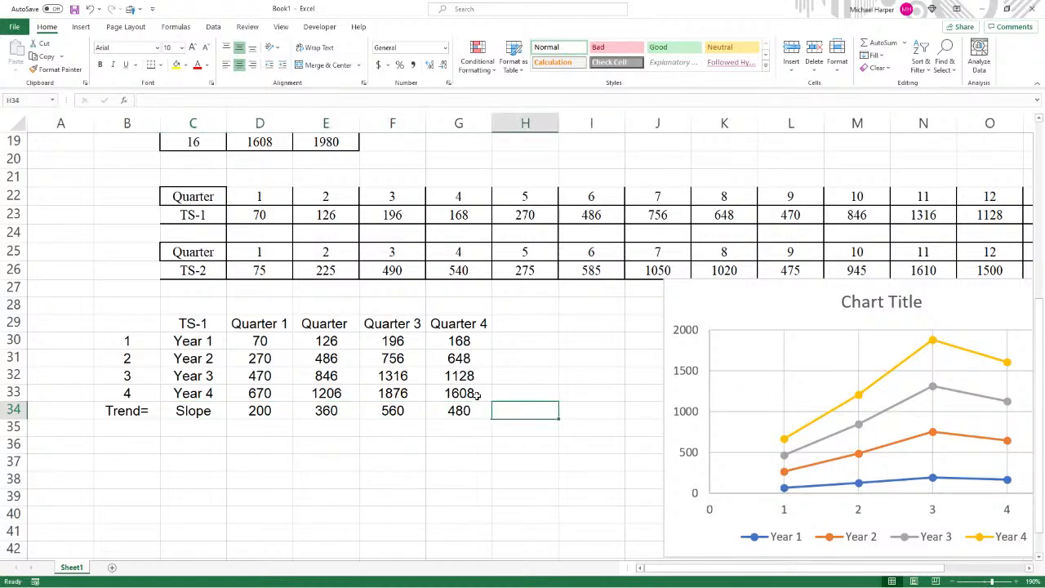
type("=average")
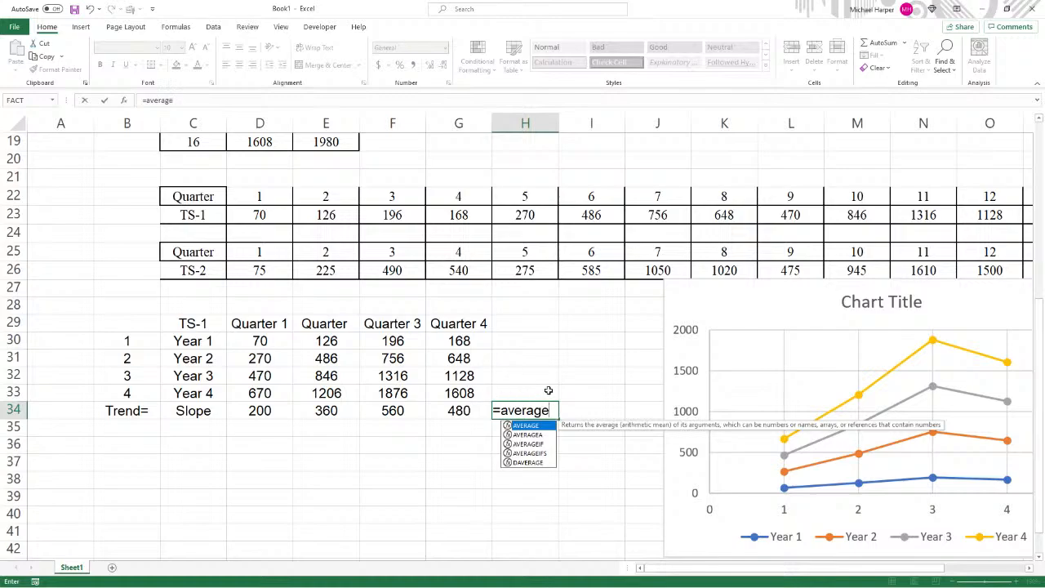
type("(")
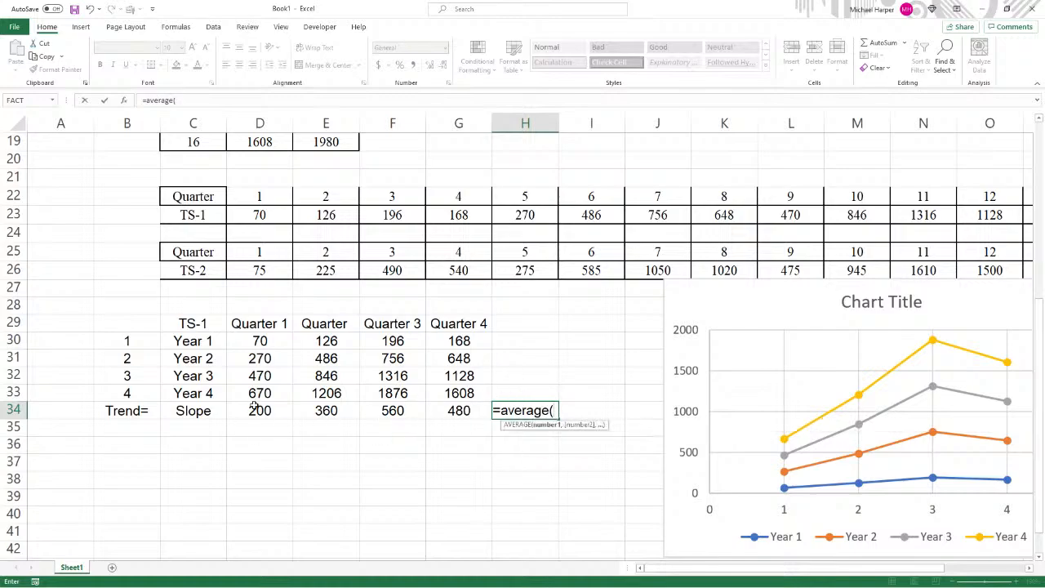
left_click_drag(255, 410, 445, 409)
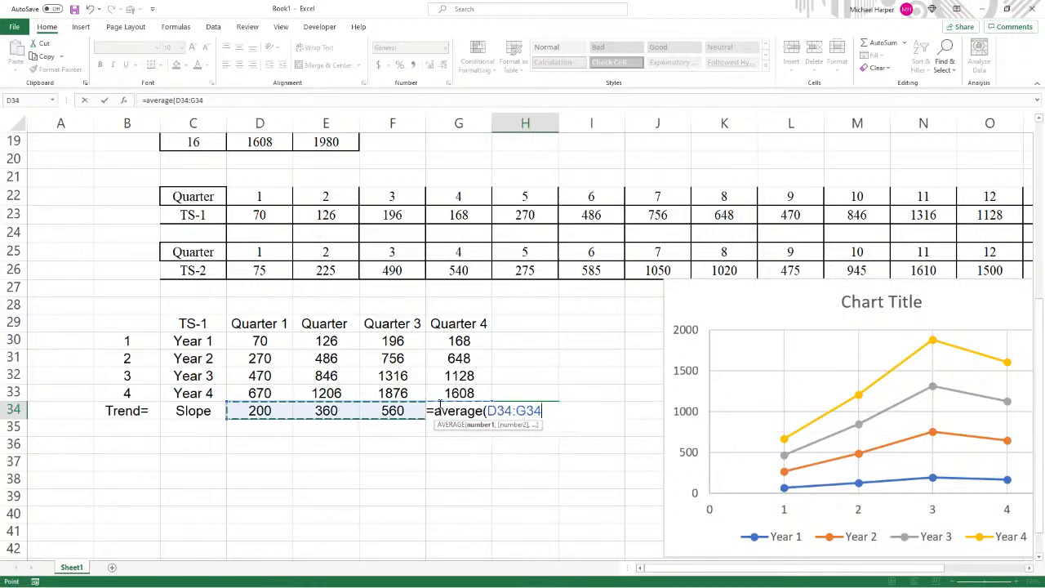
key("Return")
key("Up")
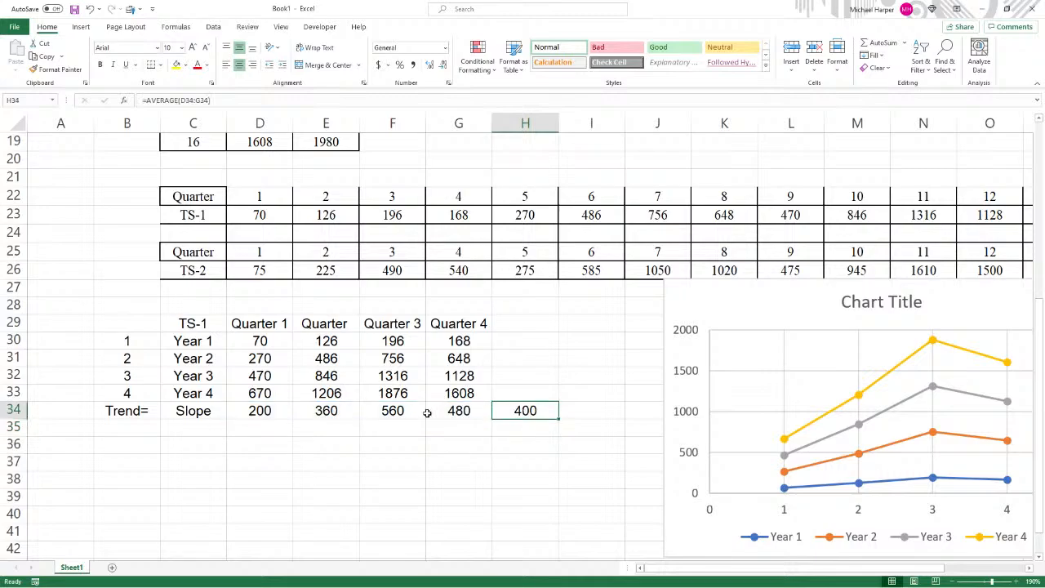
- Add the row label SI in C35 below Slope
left_click(184, 427)
type("Sl")
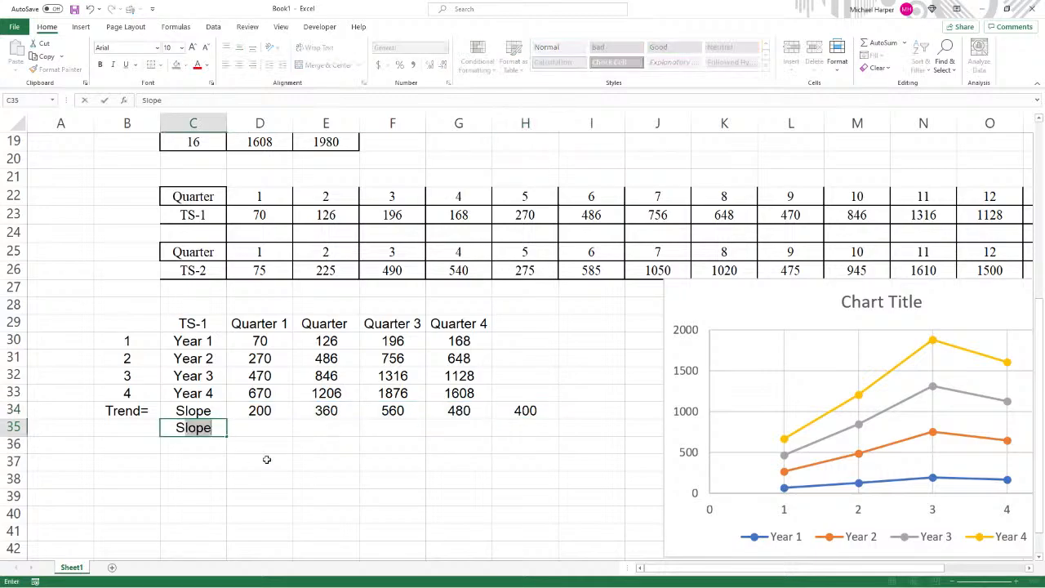
key("Delete")
key("Tab")
- Calculate the Quarter 1 seasonal index in D35 with =D34/$H$34 and fill the formula across through G35
type("=")
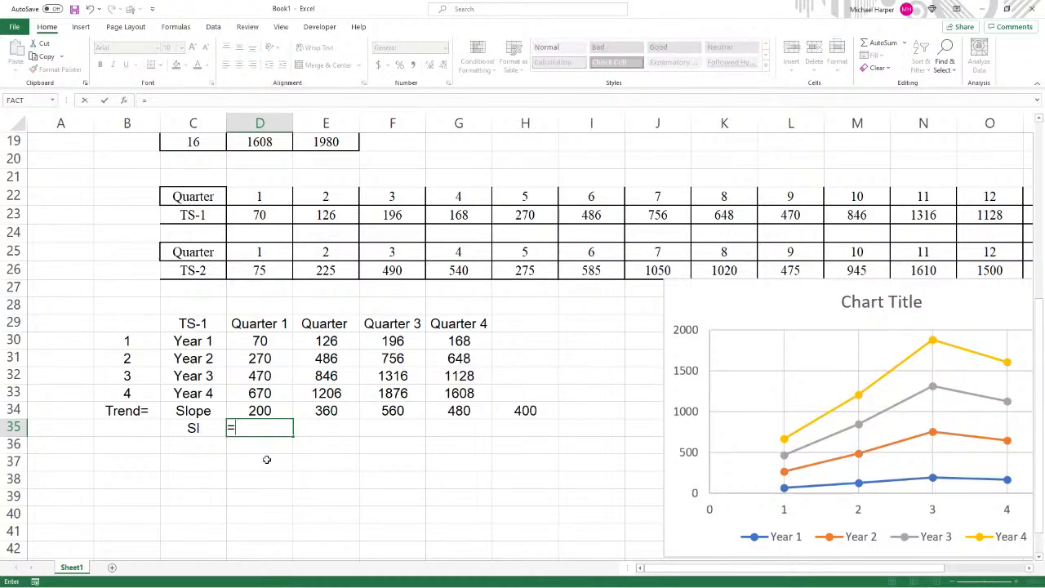
left_click(256, 412)
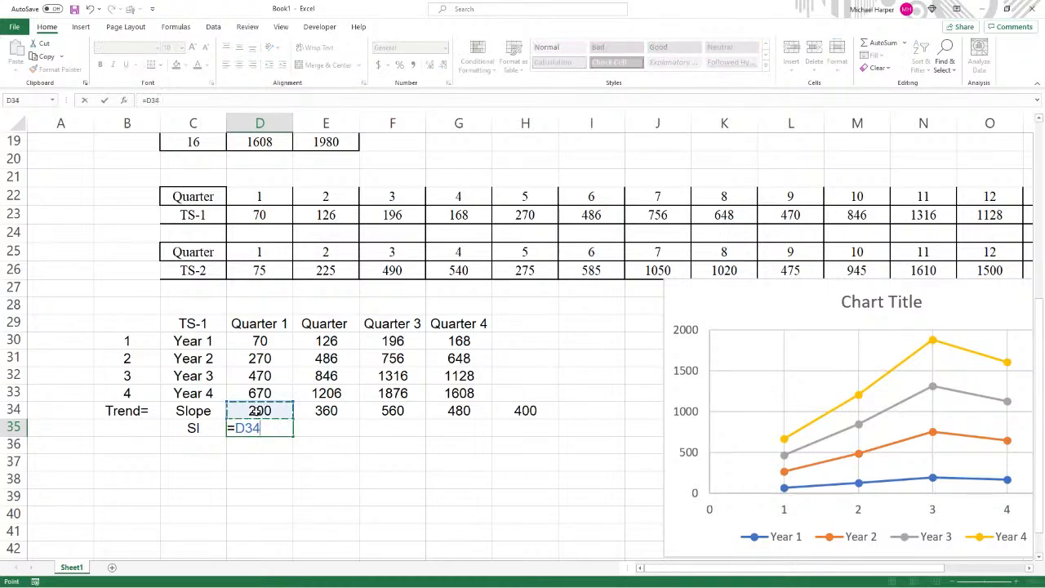
type("/")
left_click(525, 411)
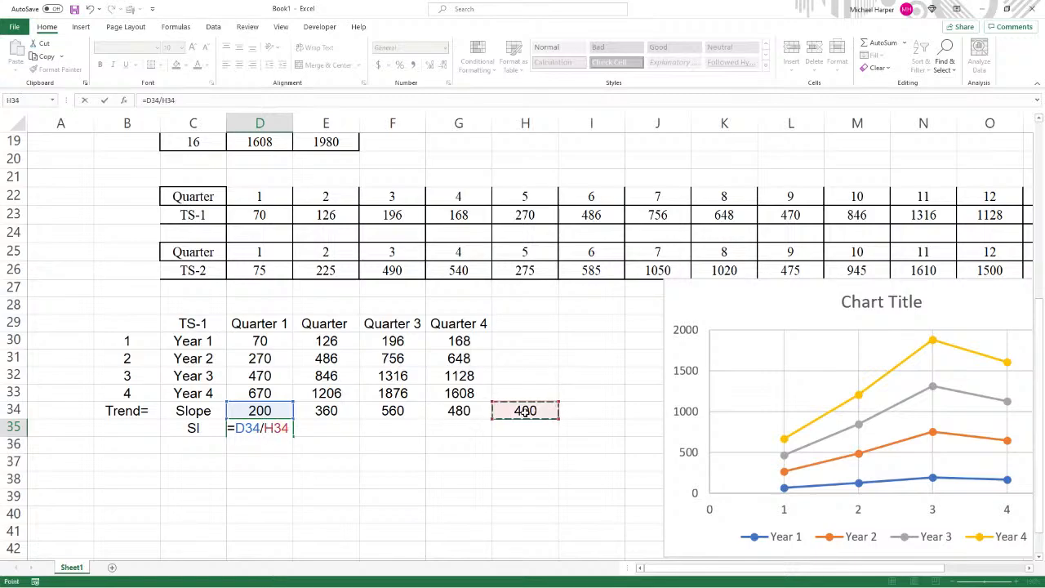
key("F4")
key("Return")
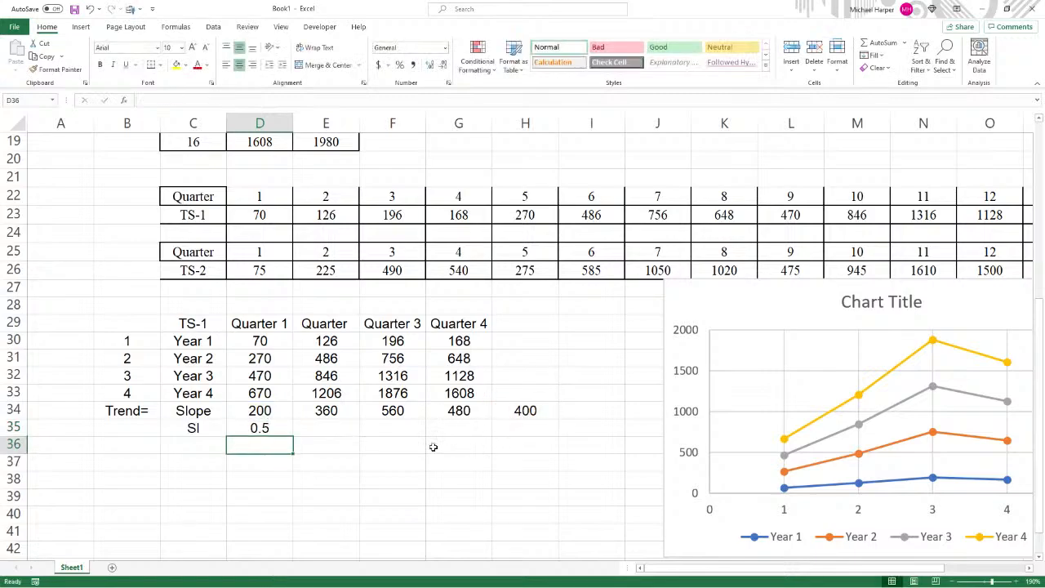
left_click(262, 430)
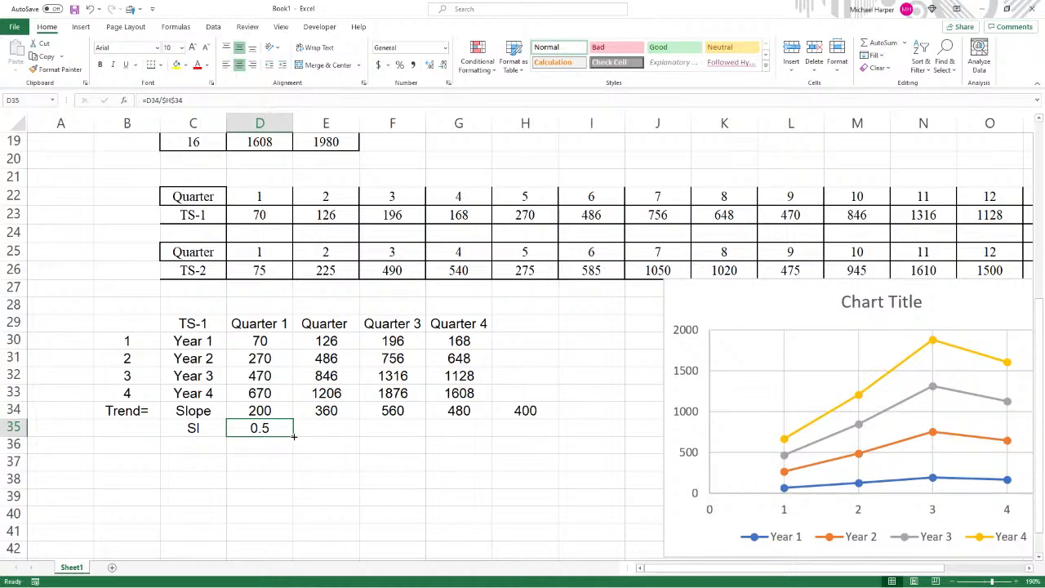
left_click_drag(293, 437, 478, 441)
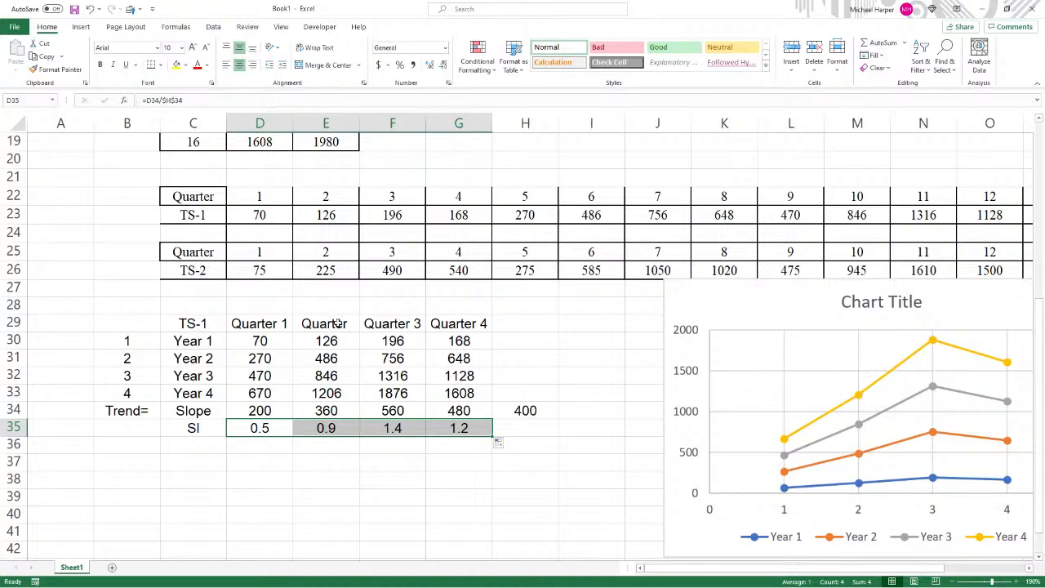
- Enter SA-TS-1 in C36 as the heading of a seasonally adjusted table below the SI row
scroll(337, 323, "down", 1)
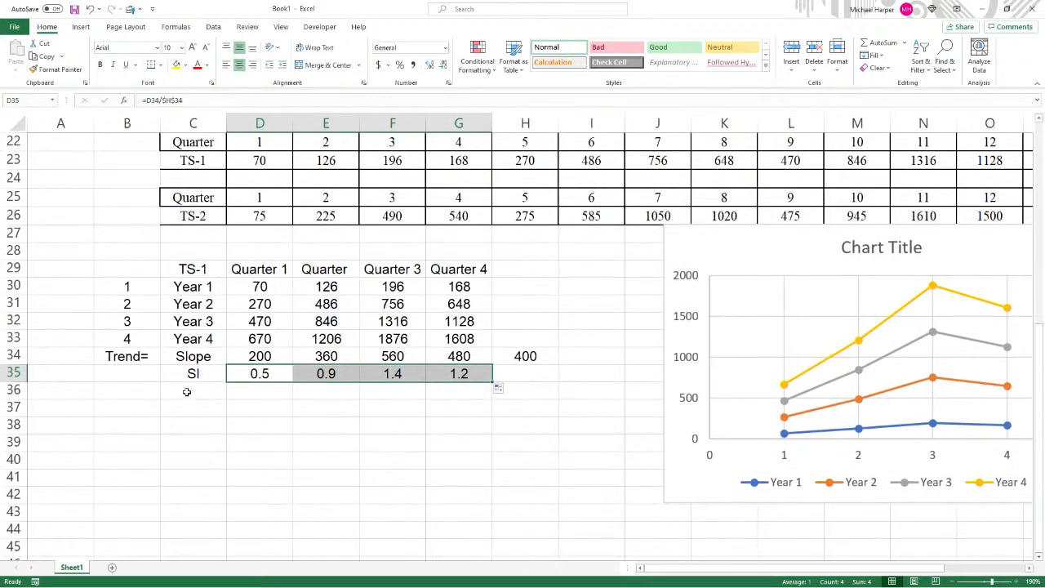
left_click(194, 269)
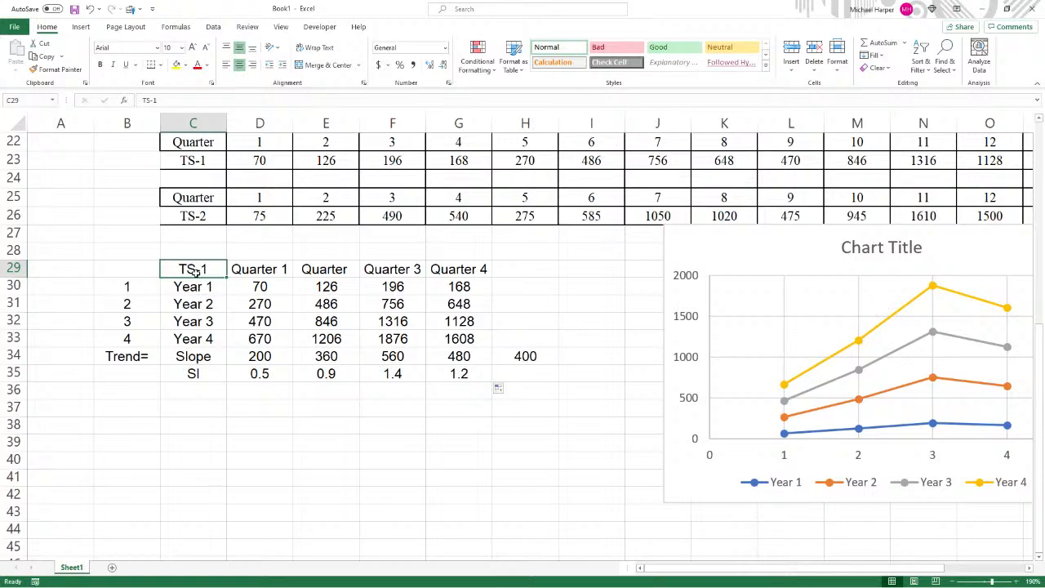
left_click(188, 390)
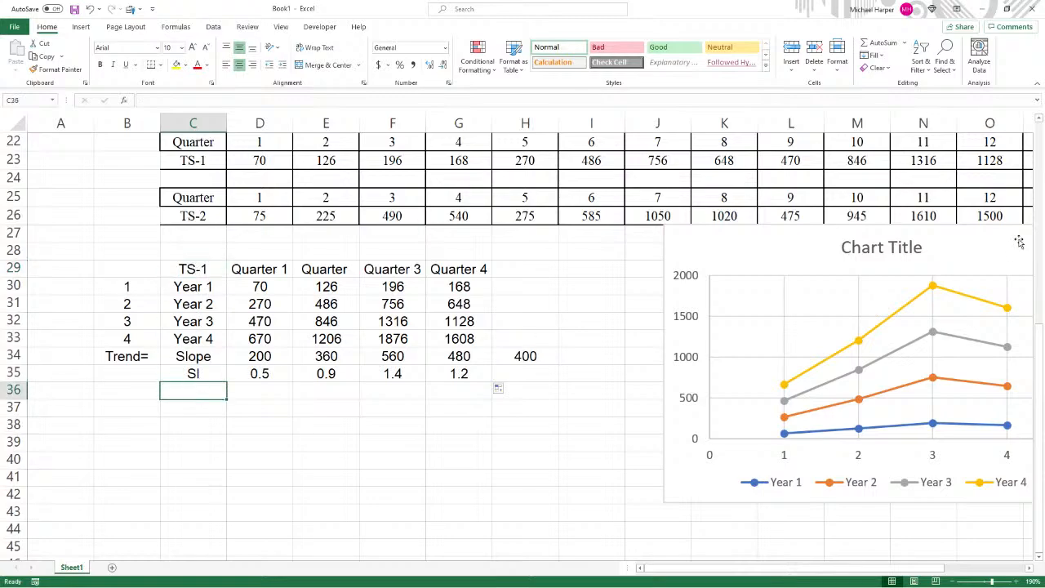
type("SA")
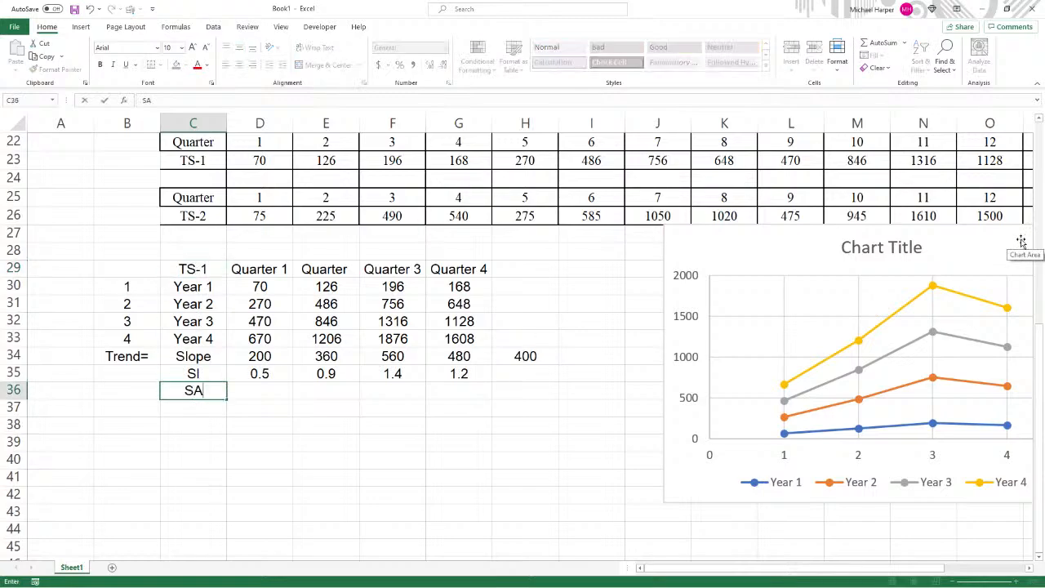
type("-T")
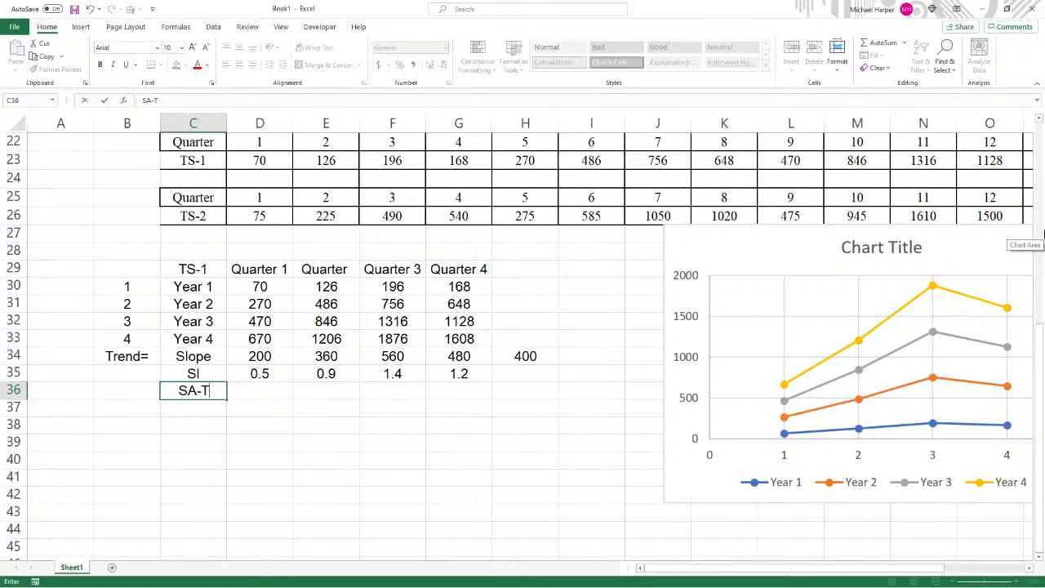
type("S")
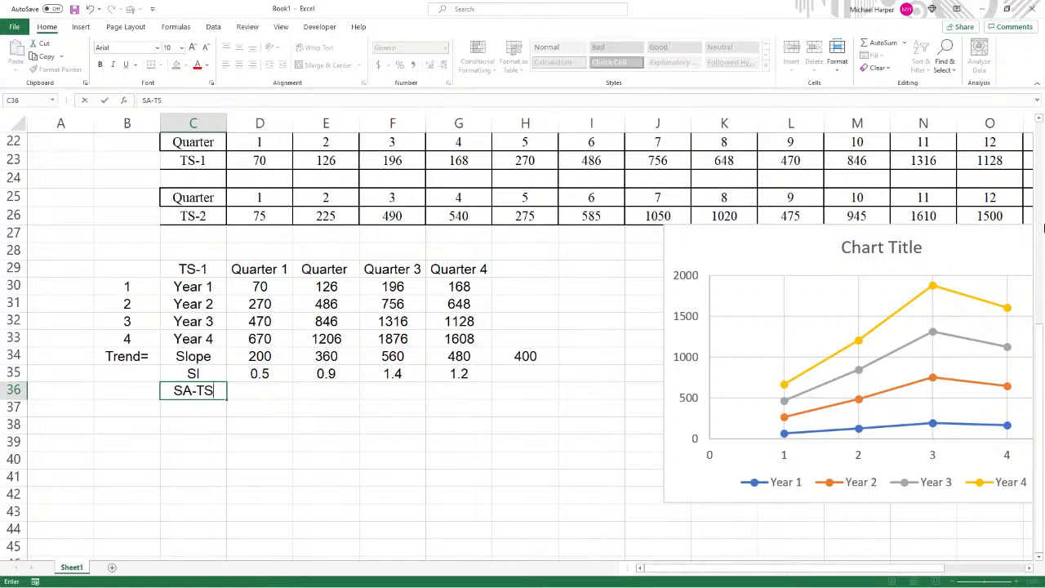
type("-1")
key("Return")
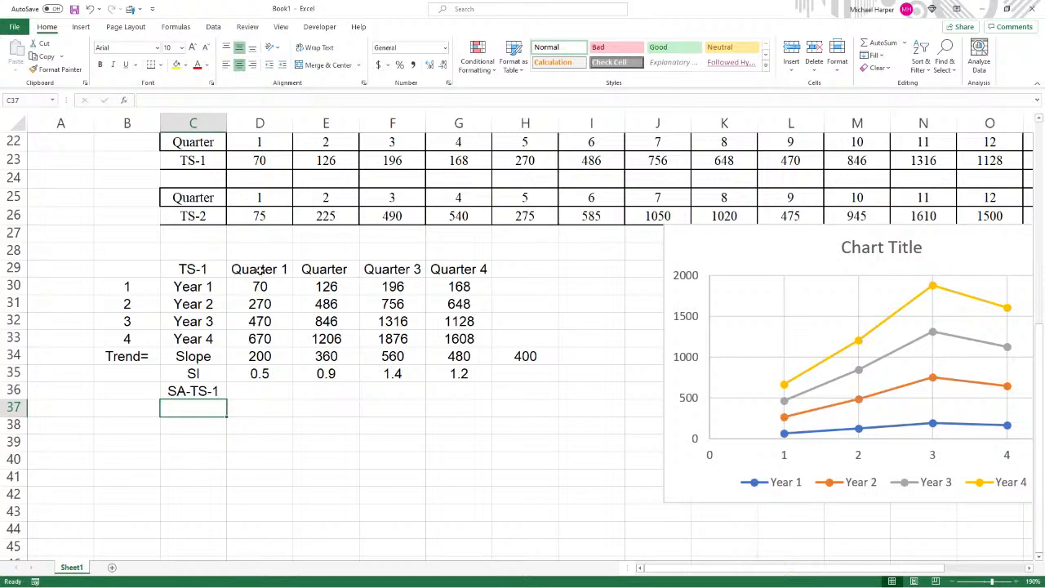
- Copy the quarter headings from D29:G29 into D36:G36 beside the SA-TS-1 heading
left_click_drag(259, 271, 454, 275)
key("ctrl+c")
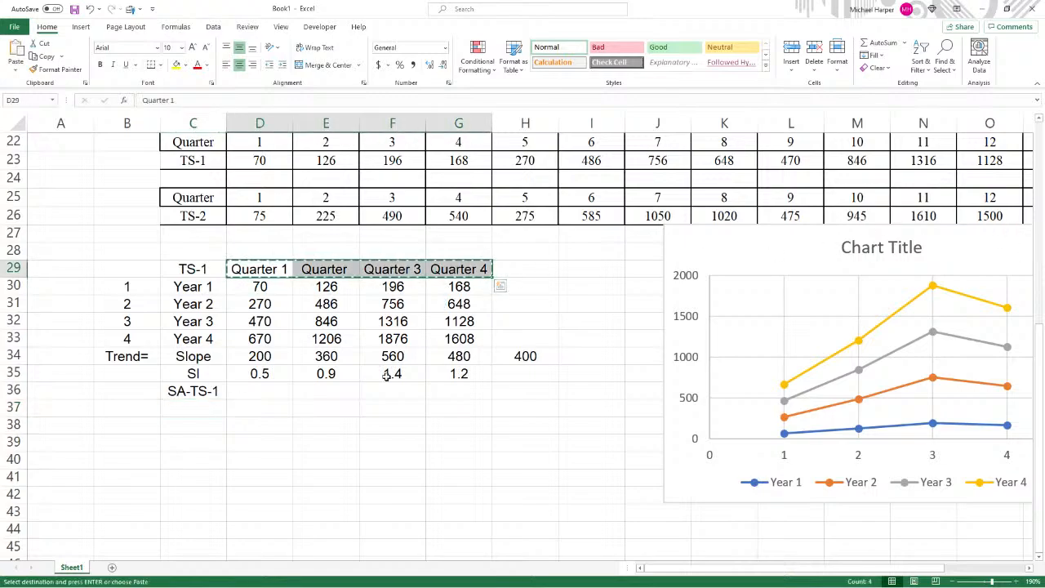
left_click(275, 395)
key("ctrl+v")
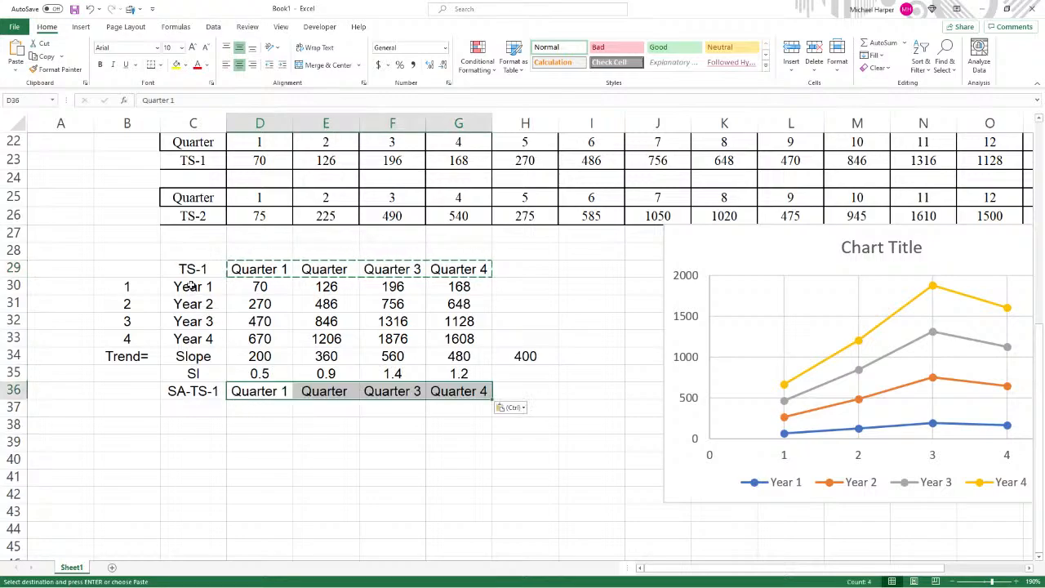
- Copy the Year 1 to Year 4 and Slope labels from C30:C34 into C37:C41
left_click_drag(191, 286, 199, 345)
key("ctrl")
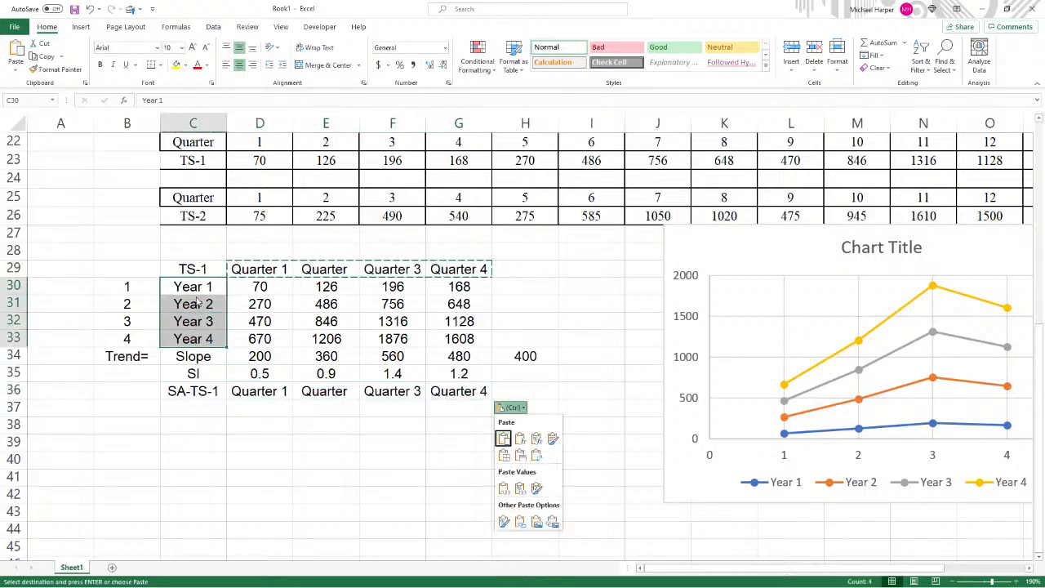
left_click(194, 291)
left_click_drag(193, 291, 200, 360)
key("ctrl+c")
left_click(208, 408)
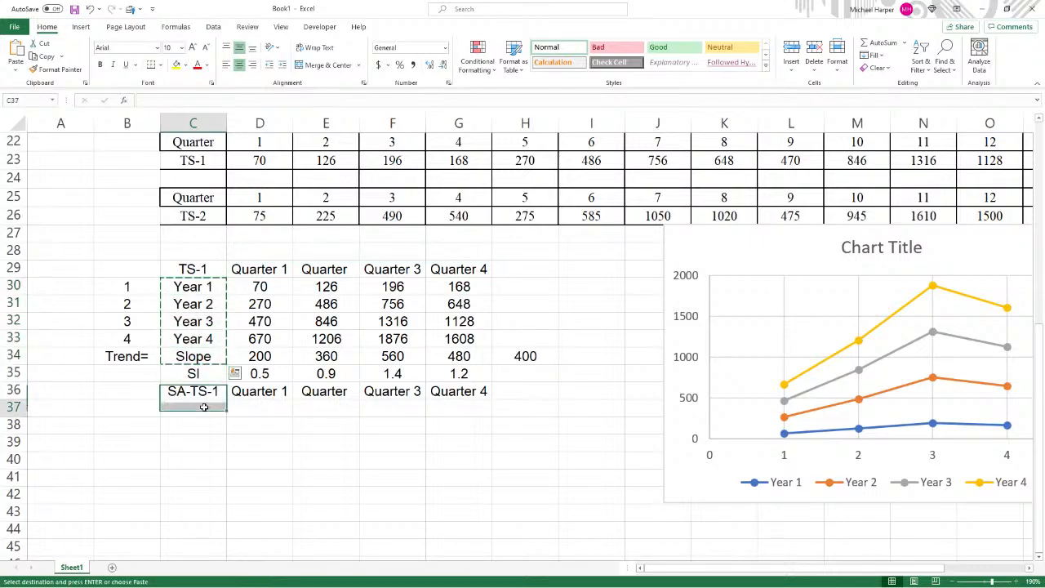
key("ctrl+v")
- Calculate the seasonally adjusted Year 1 value for Quarter 1 in D37 with =D30/$D$35
left_click(252, 412)
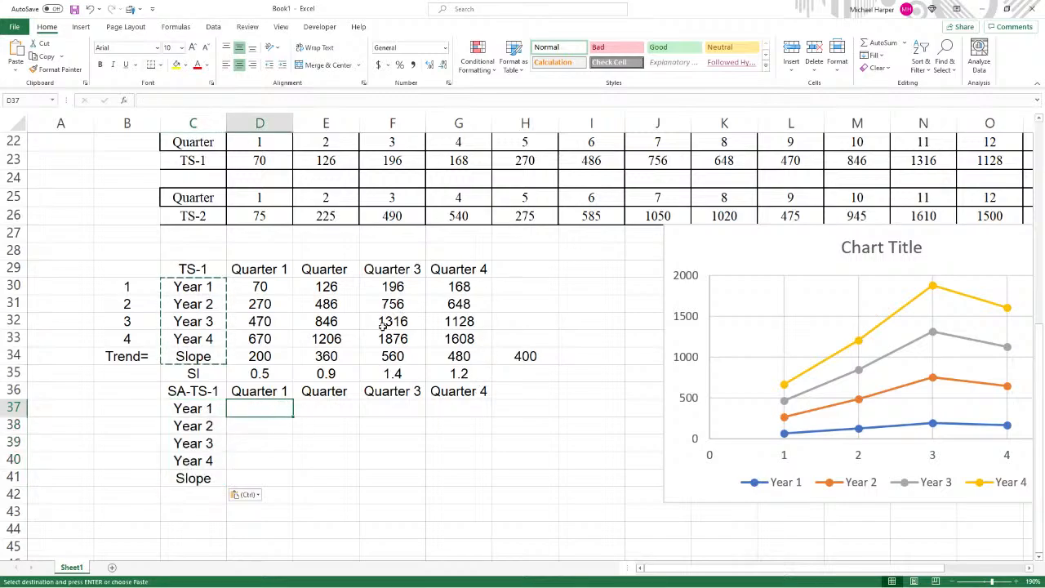
type("=")
left_click(262, 287)
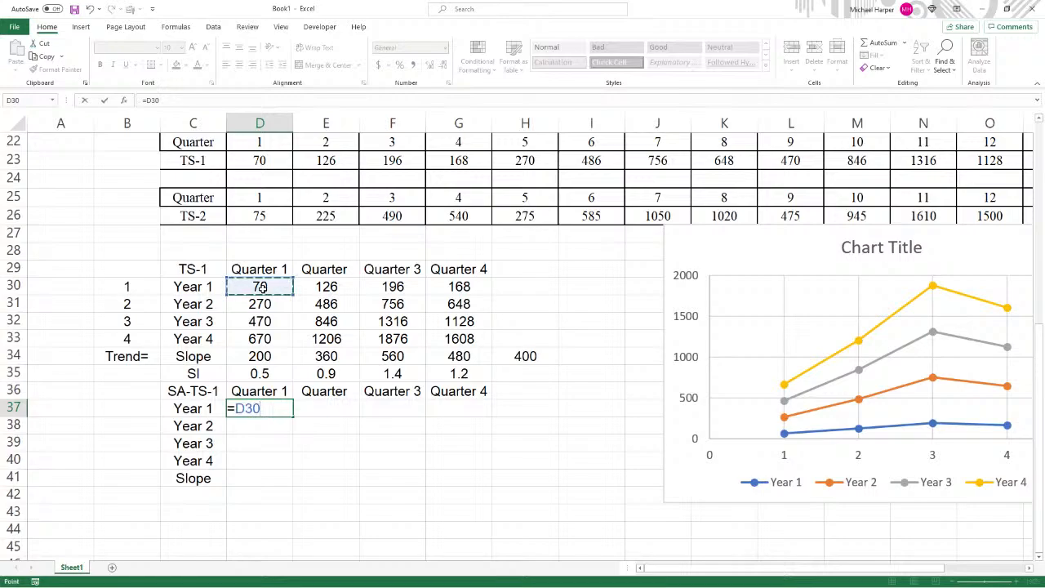
type("/")
left_click(259, 373)
key("F4")
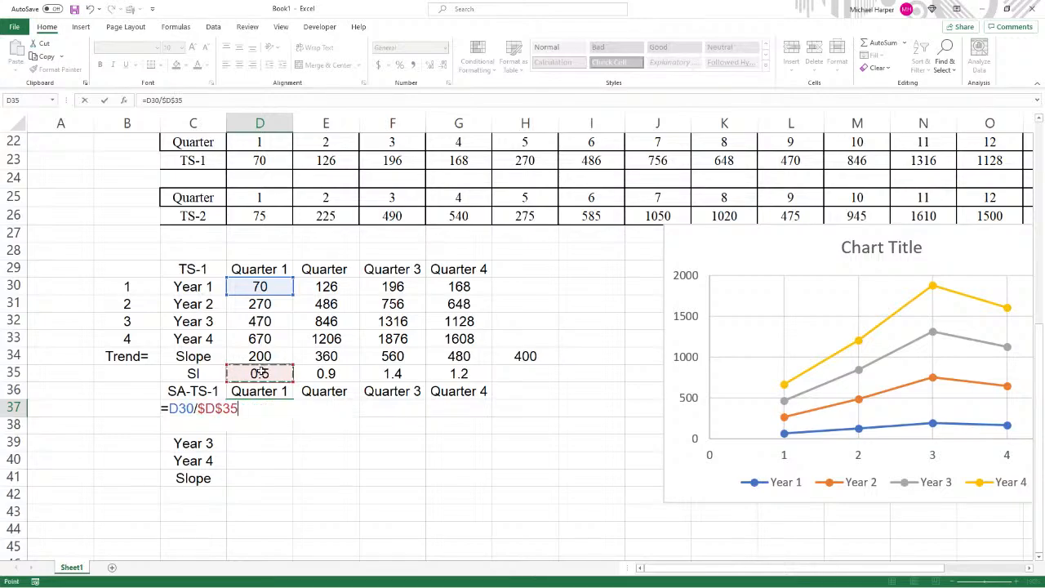
key("Return")
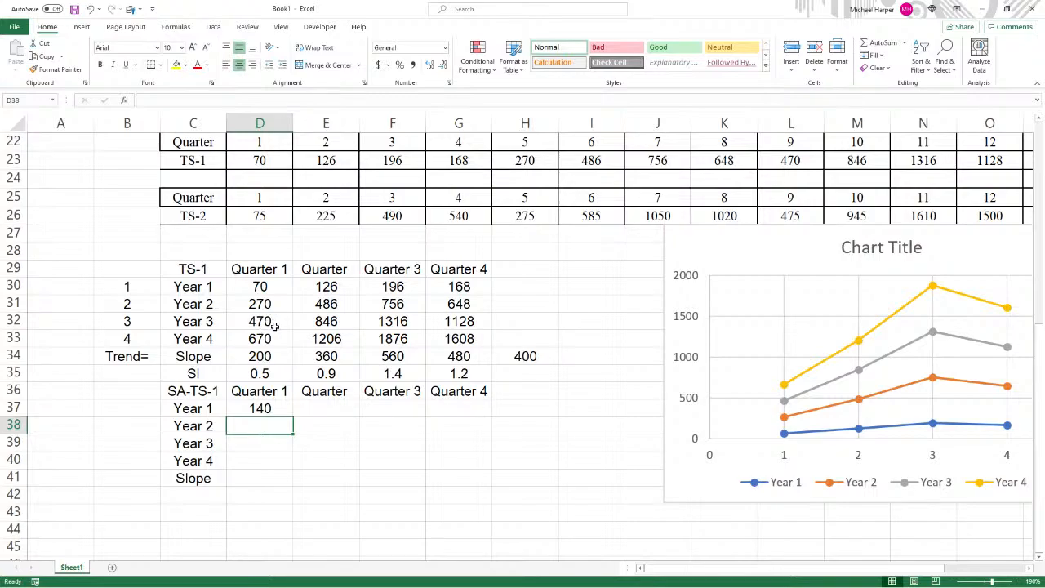
- Calculate the seasonally adjusted Year 1 value for the second quarter in E37 with =E30/$E$35
left_click(320, 404)
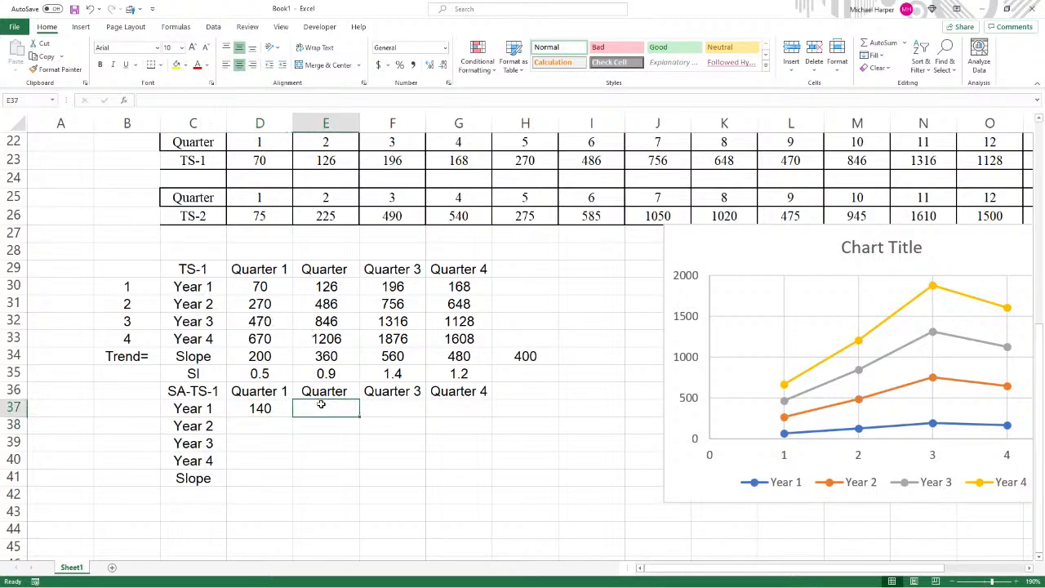
type("=")
left_click(331, 285)
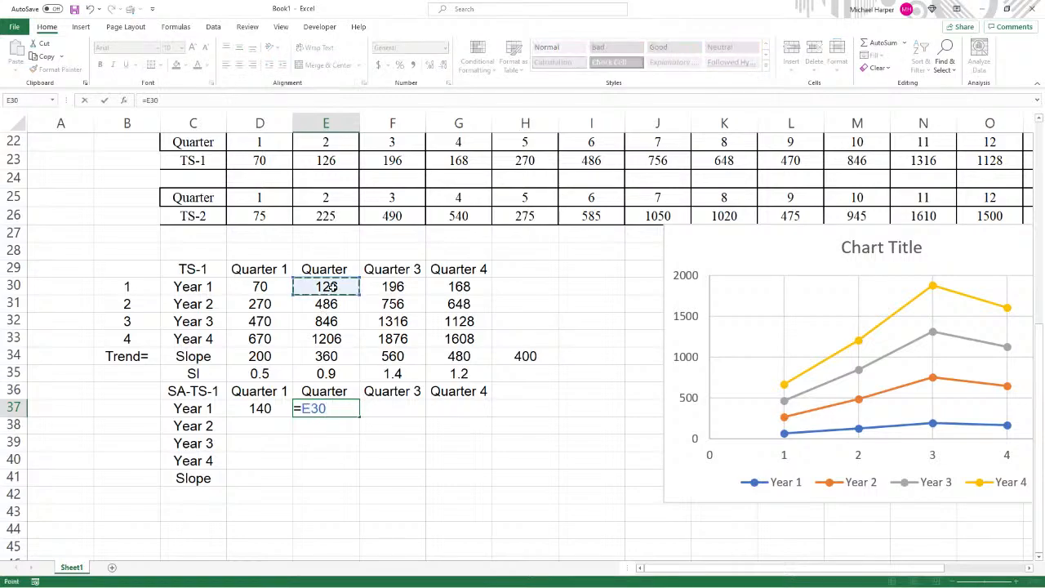
type("/")
left_click(335, 373)
key("F4")
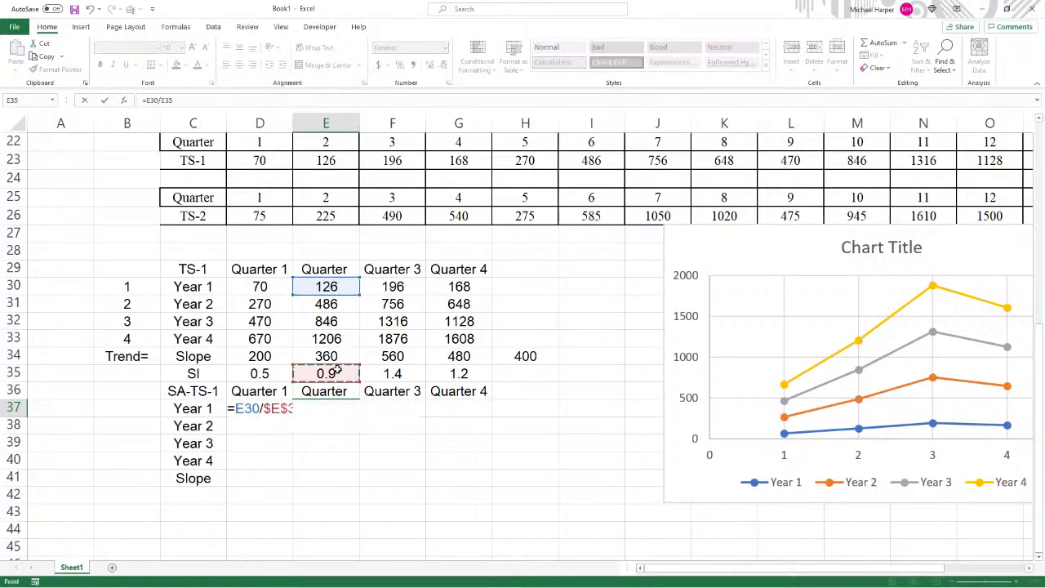
key("Return")
- Calculate the seasonally adjusted Year 1 value for Quarter 3 in F37 with =F30/$F$35
left_click(394, 410)
type("=")
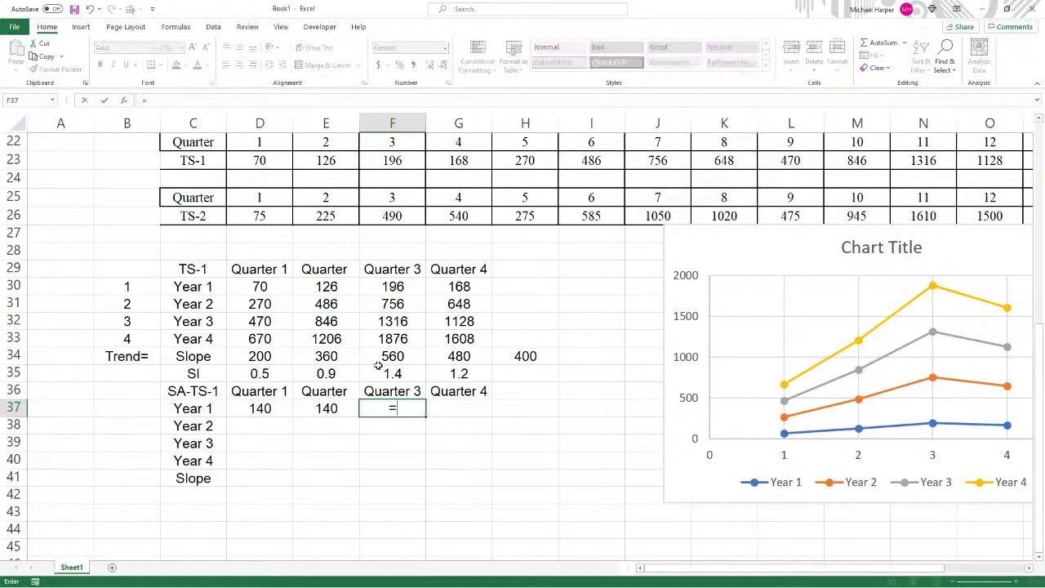
left_click(394, 287)
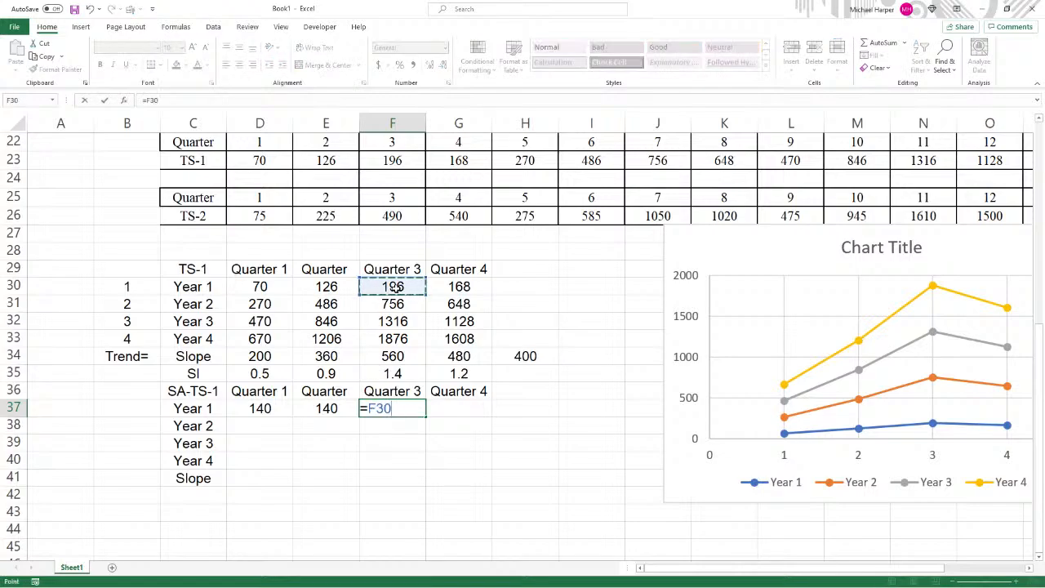
type("/")
left_click(395, 373)
key("F4")
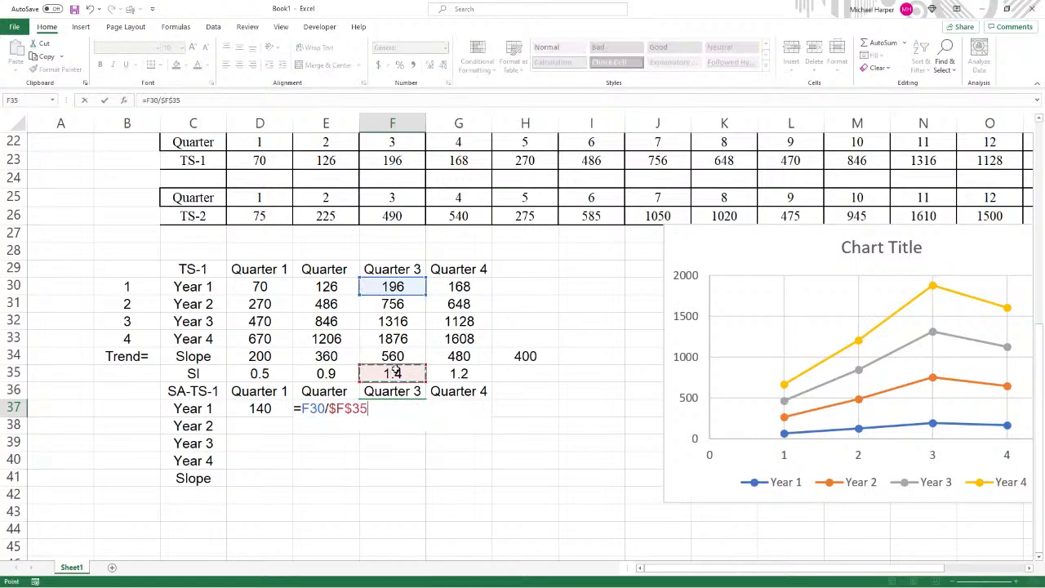
key("Return")
- Calculate the seasonally adjusted Year 1 value for Quarter 4 in G37 with =G30/$G$35
left_click(450, 407)
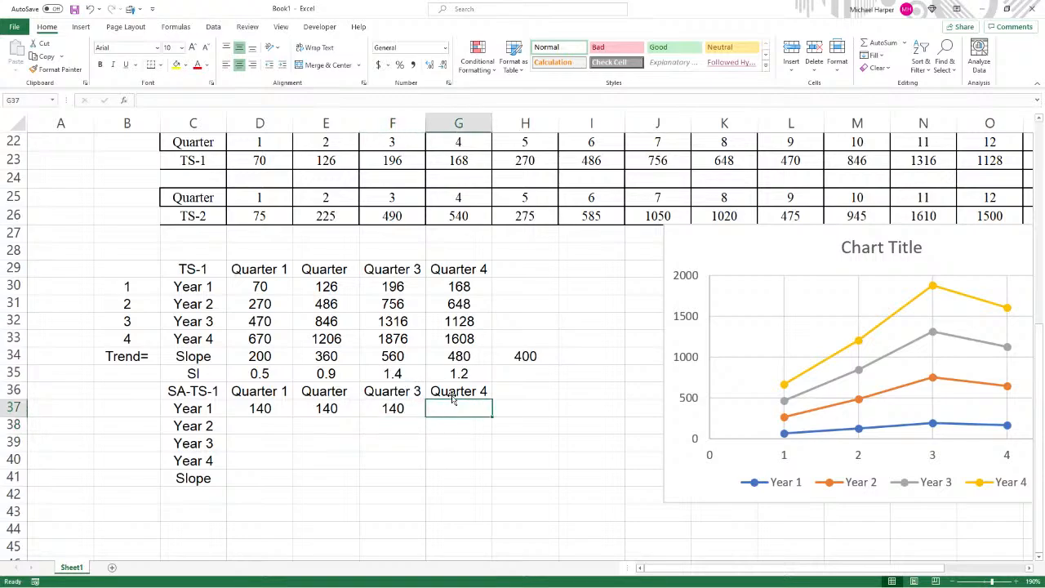
type("=")
left_click(462, 286)
type("/")
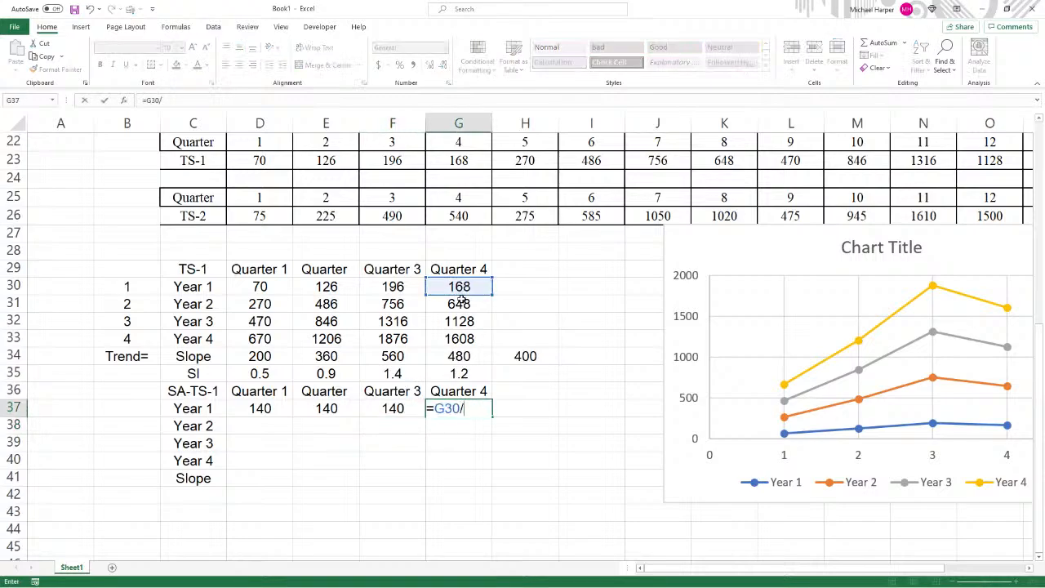
left_click(459, 372)
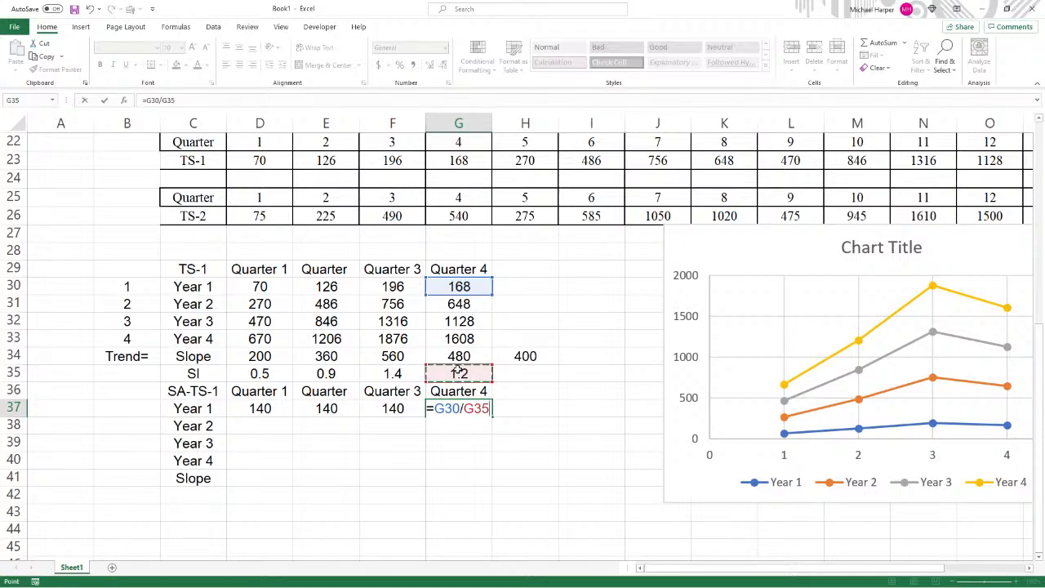
key("F4")
key("Return")
- Fill the seasonal adjustment formulas in D37:G37 down through the Year 4 row, row 40
left_click_drag(271, 408, 457, 408)
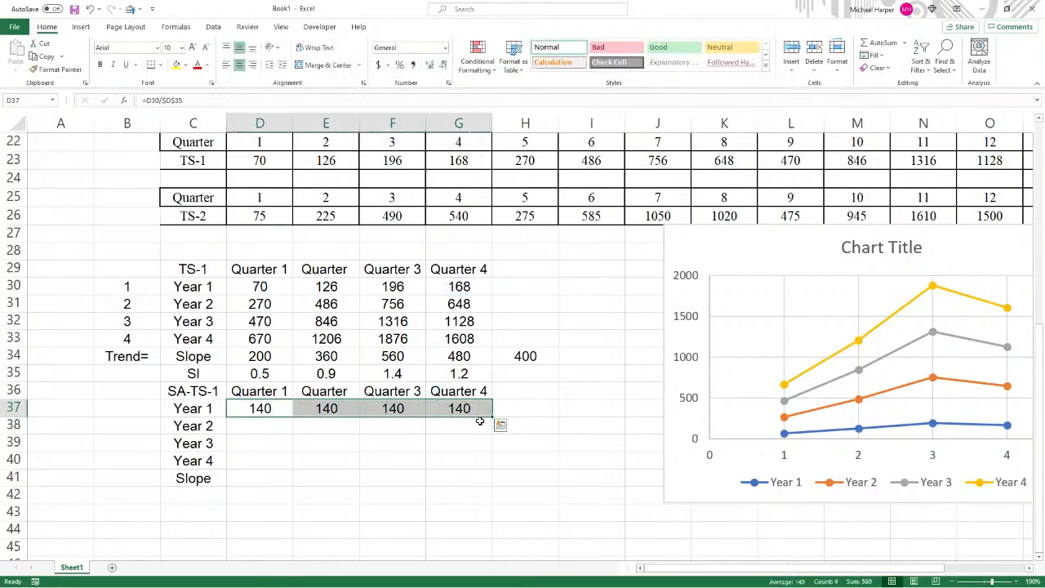
scroll(480, 421, "down", 1)
left_click_drag(493, 360, 494, 419)
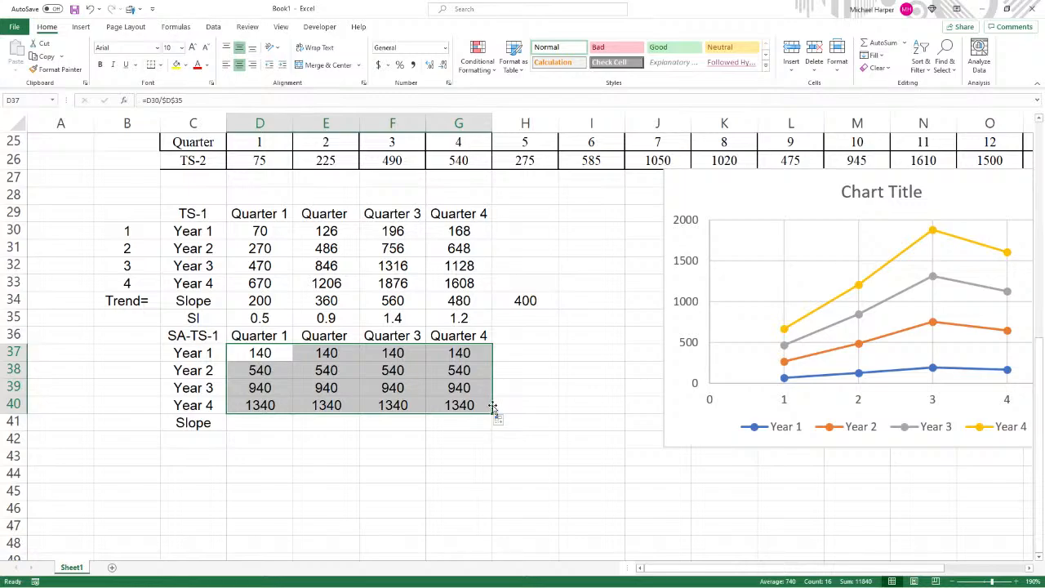
- Enter the year numbers 1, 2, 3 and 4 in B37:B40 beside the seasonally adjusted Year labels
left_click(254, 420)
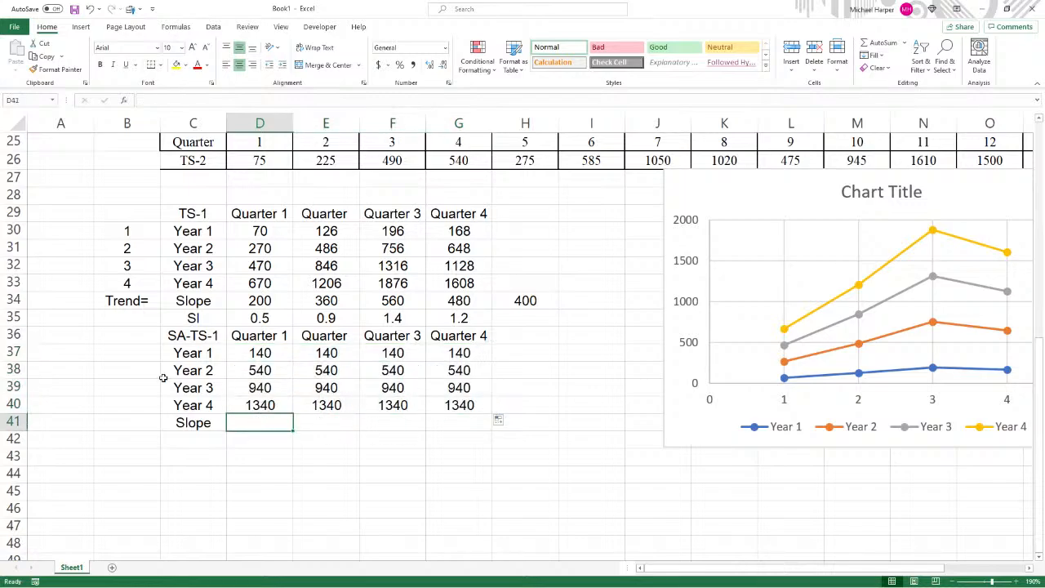
left_click(119, 359)
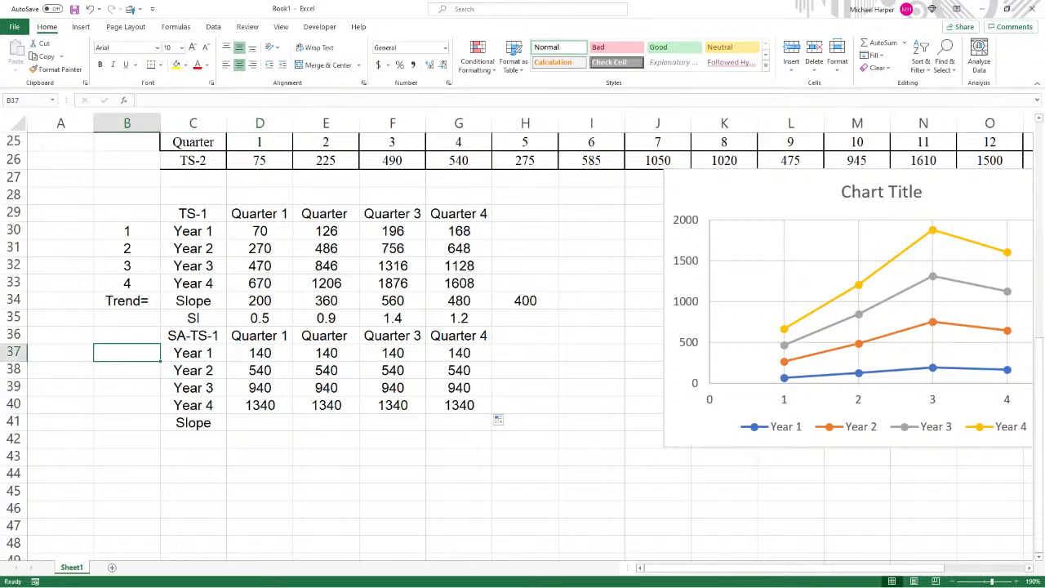
type("1")
key("Return")
type("2")
key("Return")
type("3")
key("Return")
type("4")
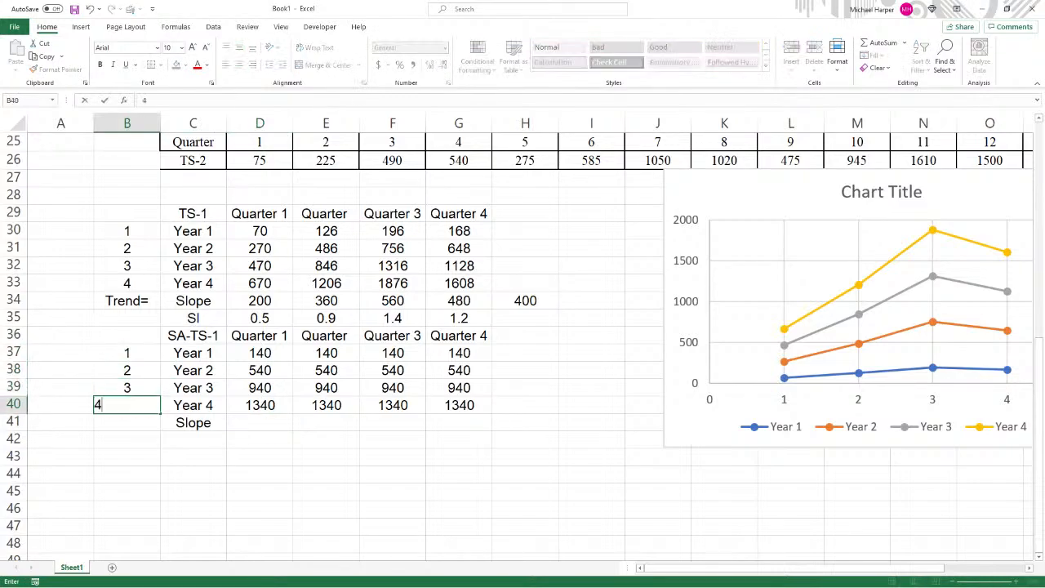
key("Return")
- Calculate the seasonally adjusted Quarter 1 slope in D41 with =SLOPE(D37:D40,$B$37:$B$40)
key("Right")
key("Right")
type("=")
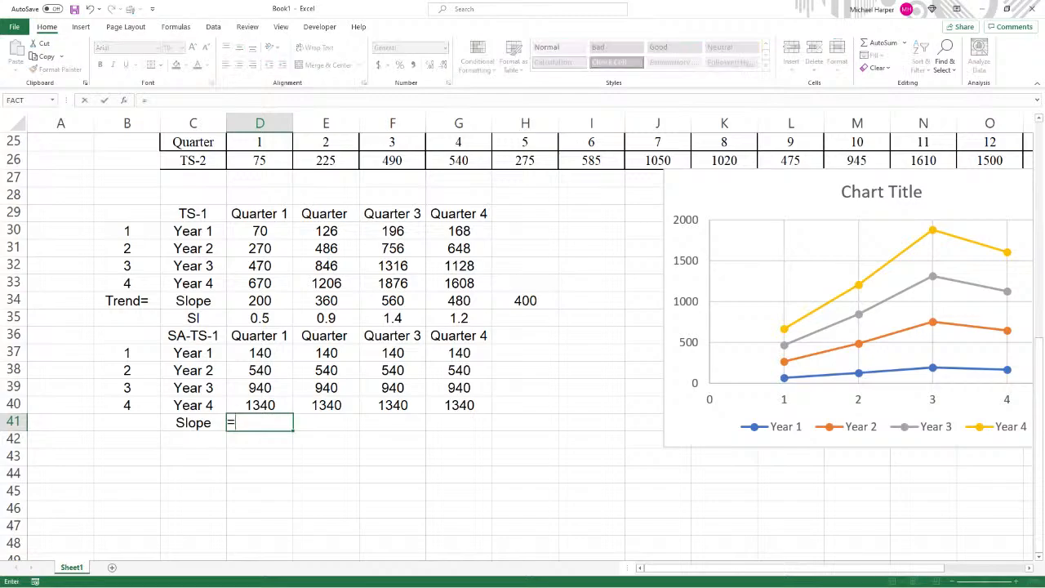
type("slope(")
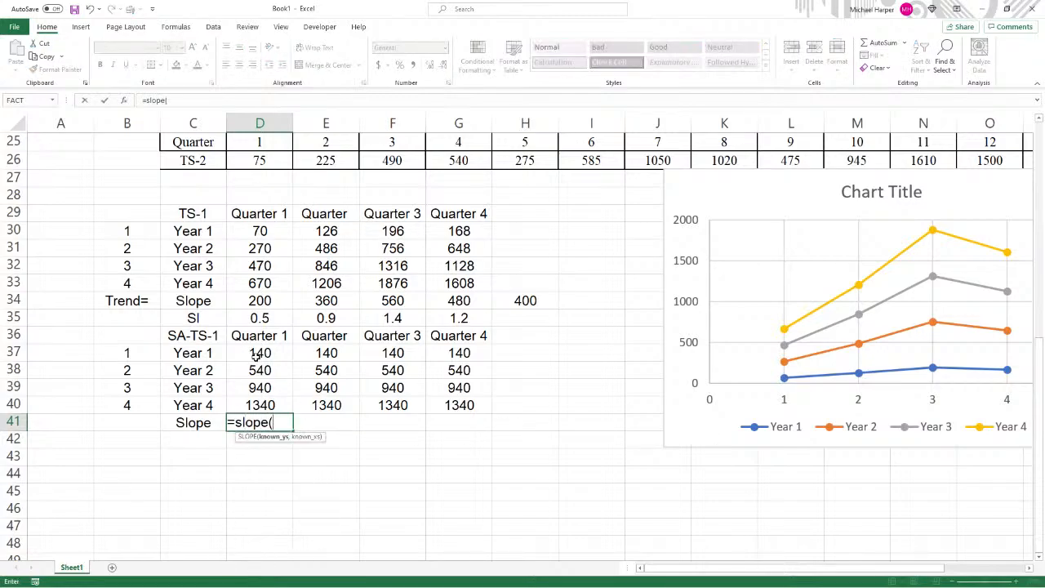
left_click_drag(255, 353, 258, 403)
type(",")
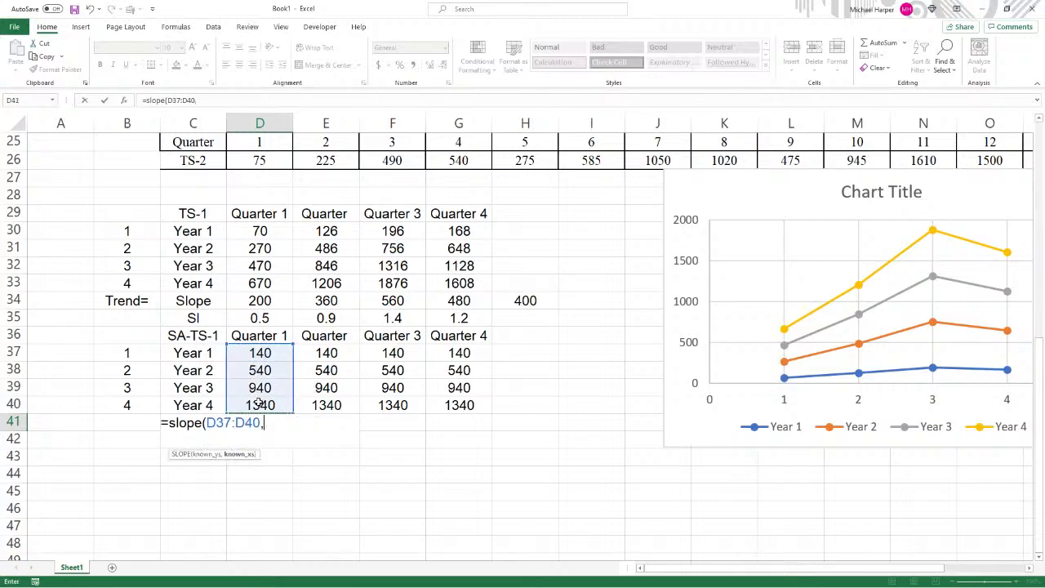
left_click_drag(137, 356, 137, 400)
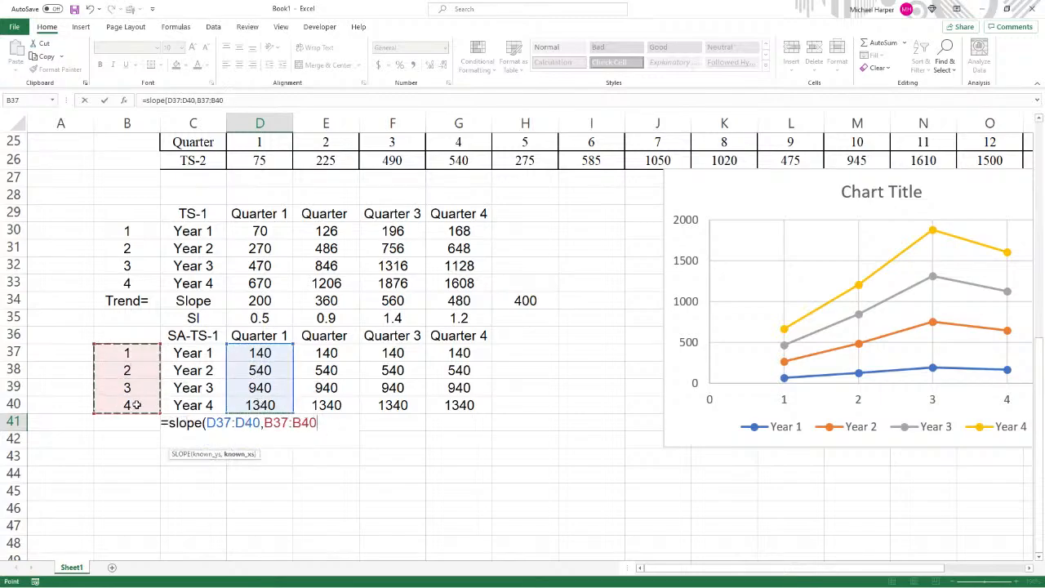
key("F4")
key("Return")
- Fill the slope formula from D41 across to G41 for the remaining quarters
left_click(274, 426)
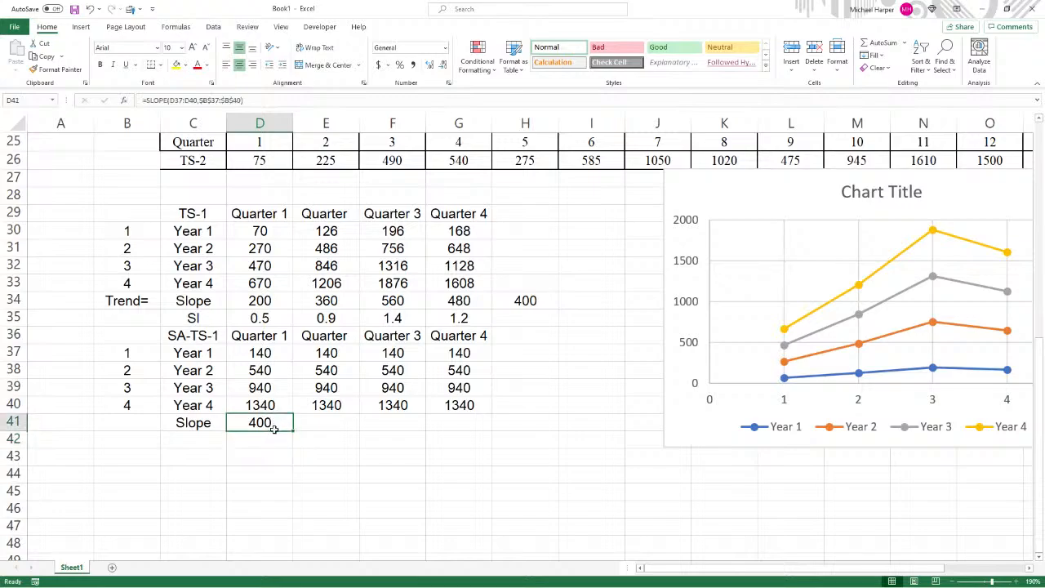
left_click_drag(293, 432, 490, 436)
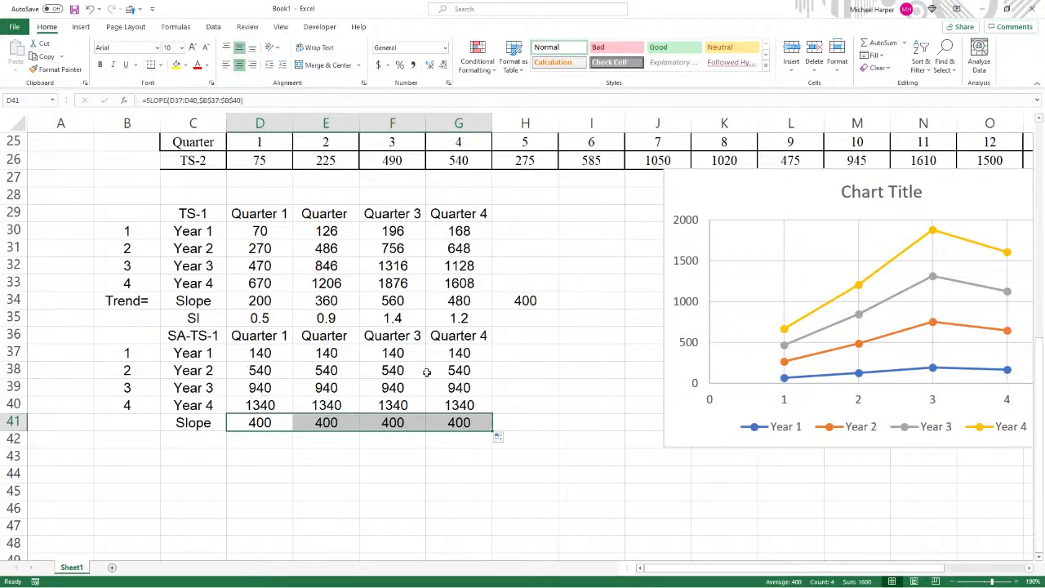
left_click(254, 419)
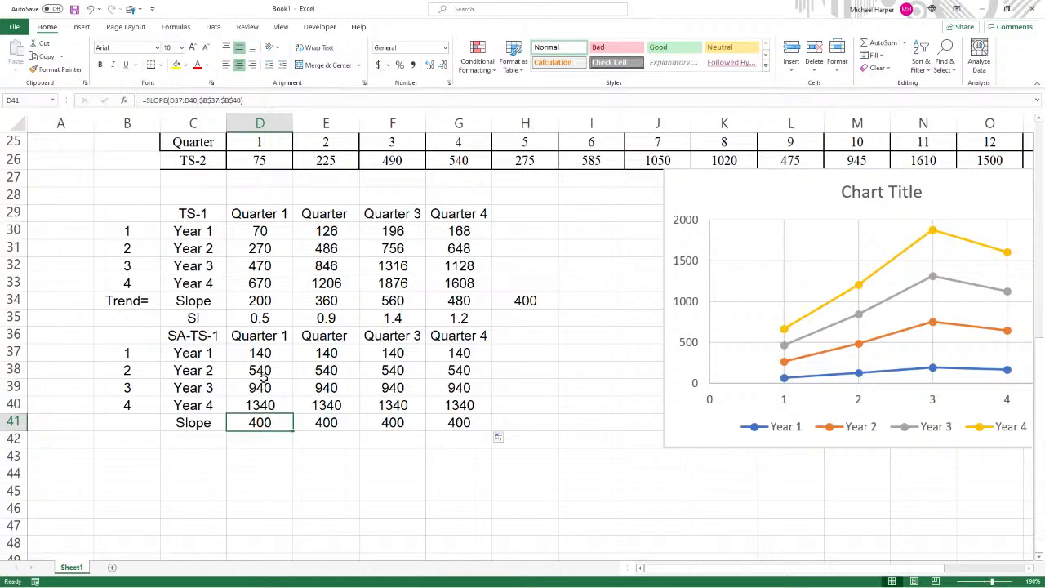
- Insert a scatter chart with straight lines and markers from the seasonally adjusted table C36:G40
left_click_drag(202, 340, 447, 404)
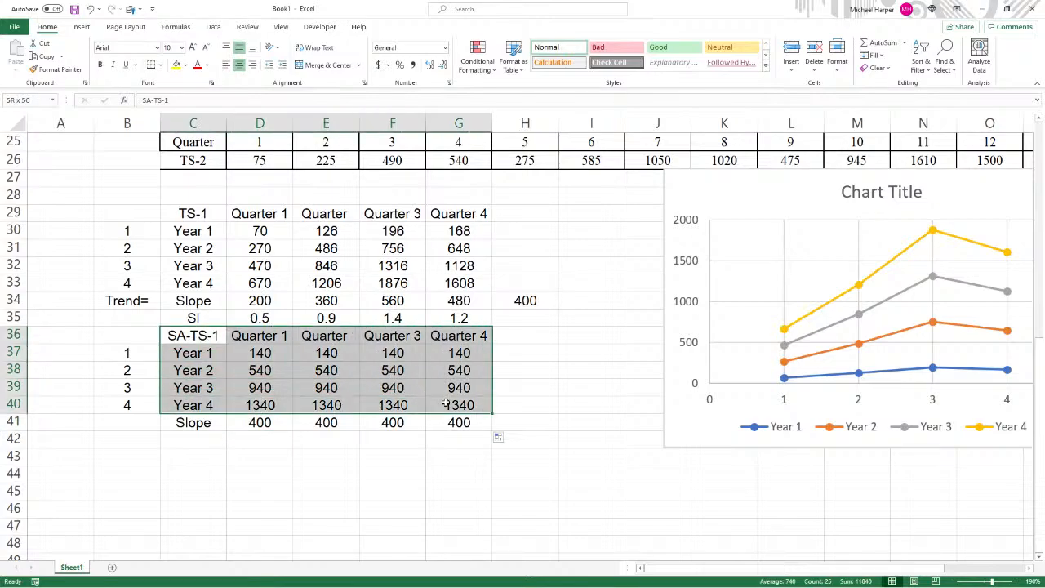
left_click(82, 27)
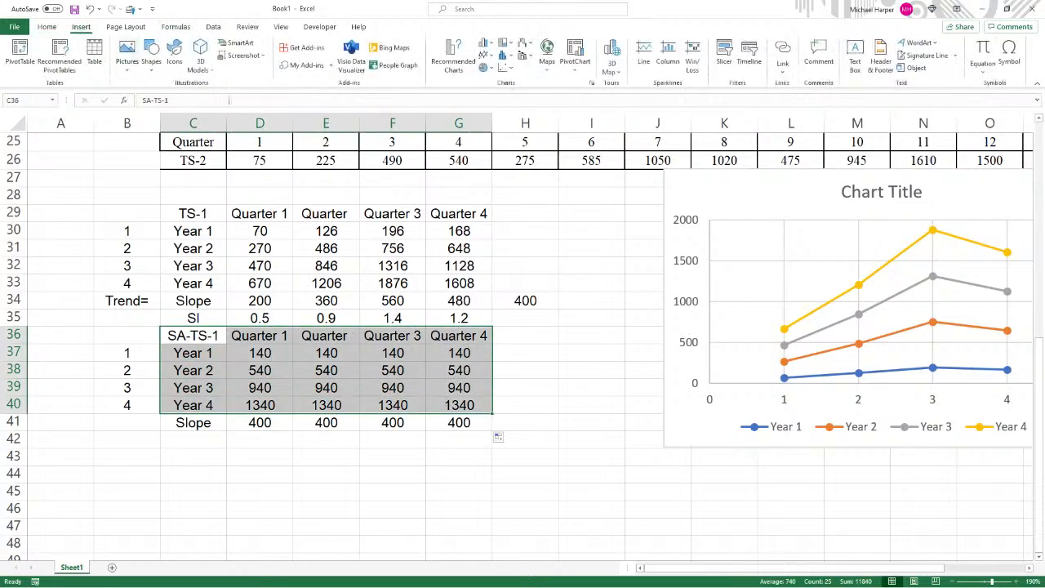
left_click(506, 68)
left_click(515, 140)
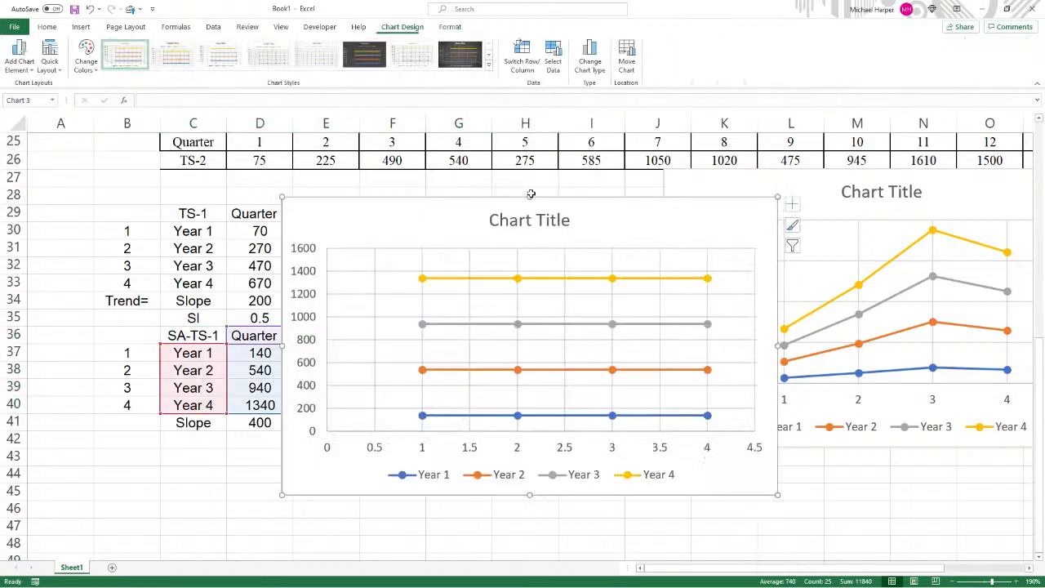
- Move the seasonally adjusted chart and the original TS-1 chart down below the tables, to about row 43
left_click_drag(489, 198, 710, 198)
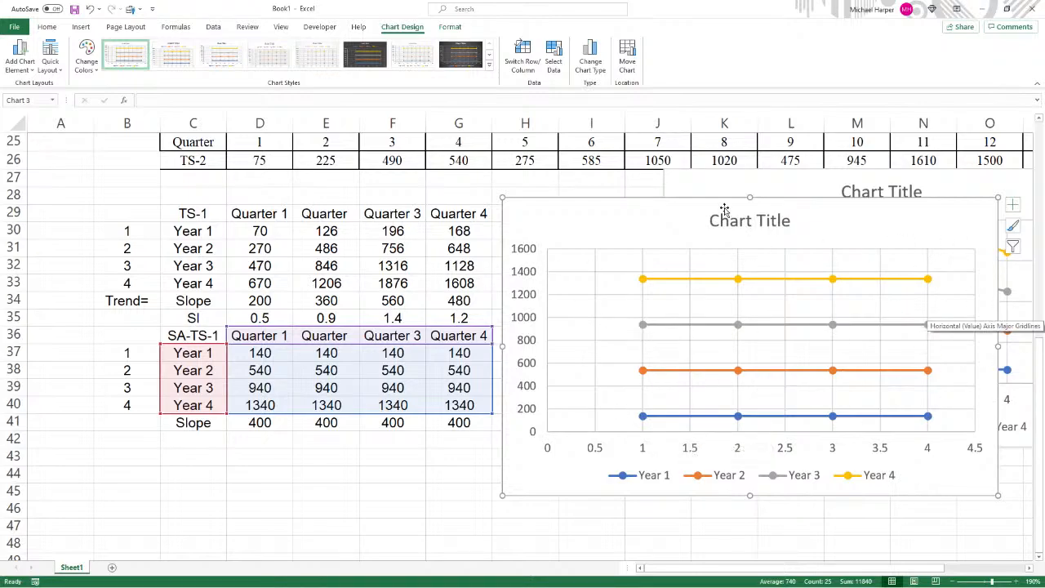
left_click_drag(716, 202, 764, 269)
left_click_drag(681, 272, 646, 436)
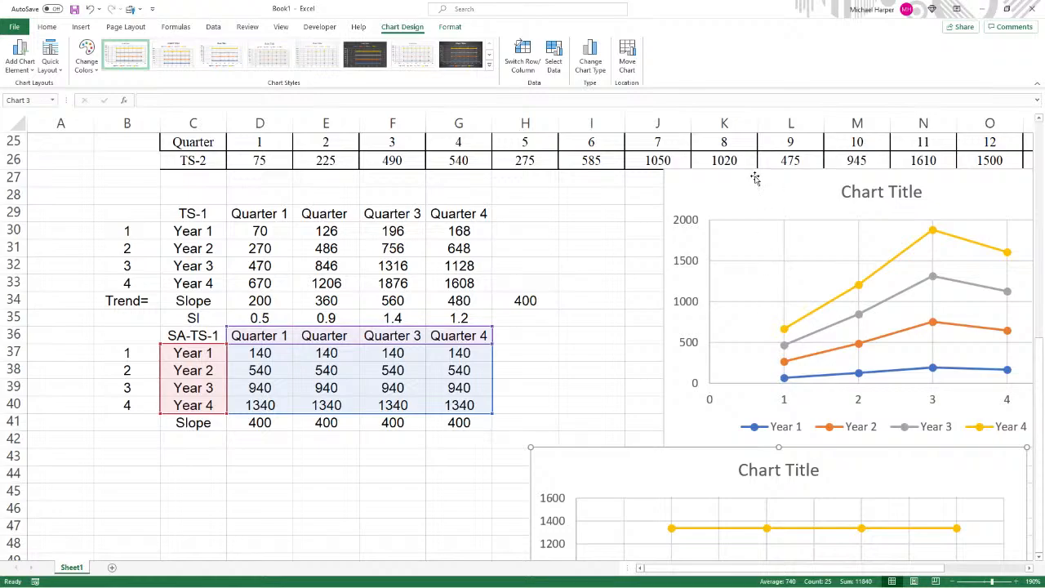
left_click_drag(759, 183, 806, 469)
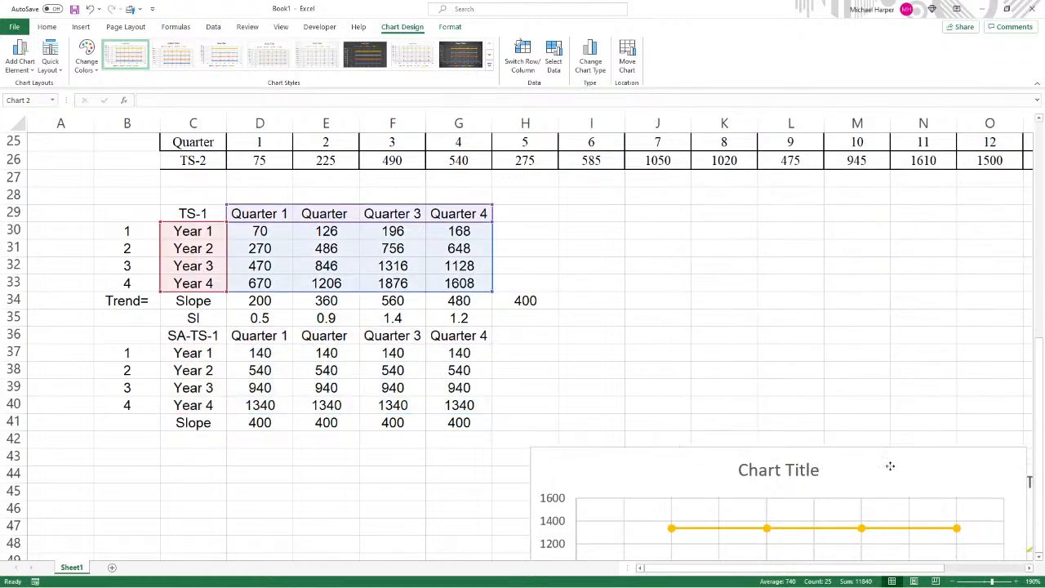
left_click_drag(890, 465, 650, 371)
- Start a quarter numbering in row 36 with 1 in I36 and =1+I36 in J36
left_click(587, 335)
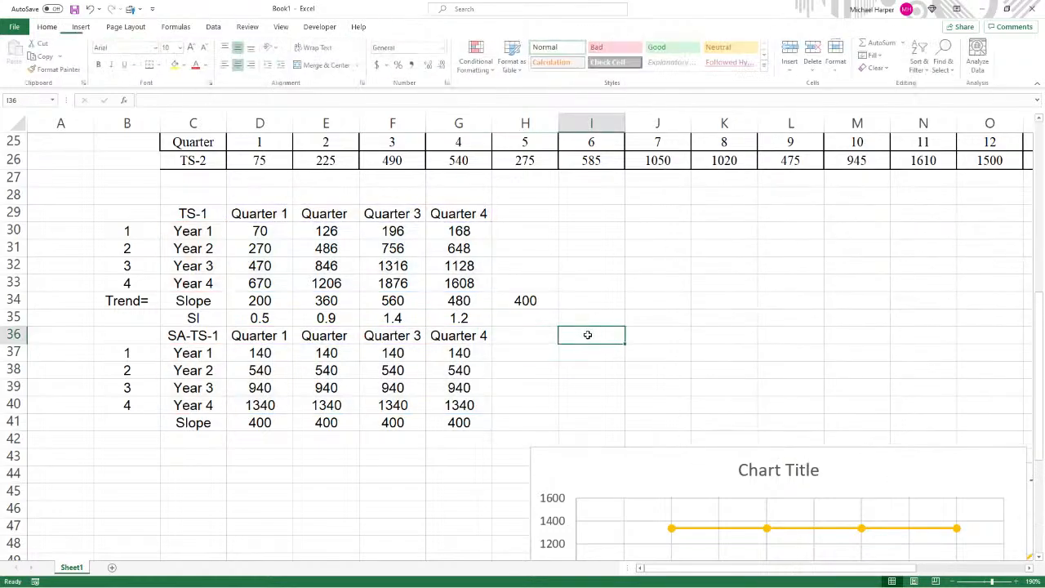
type("1")
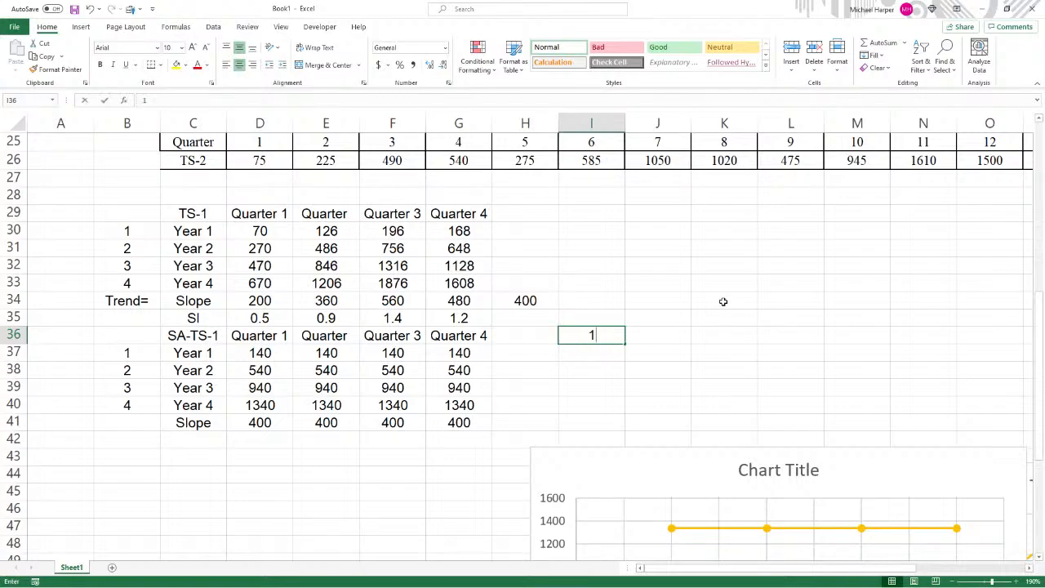
key("Tab")
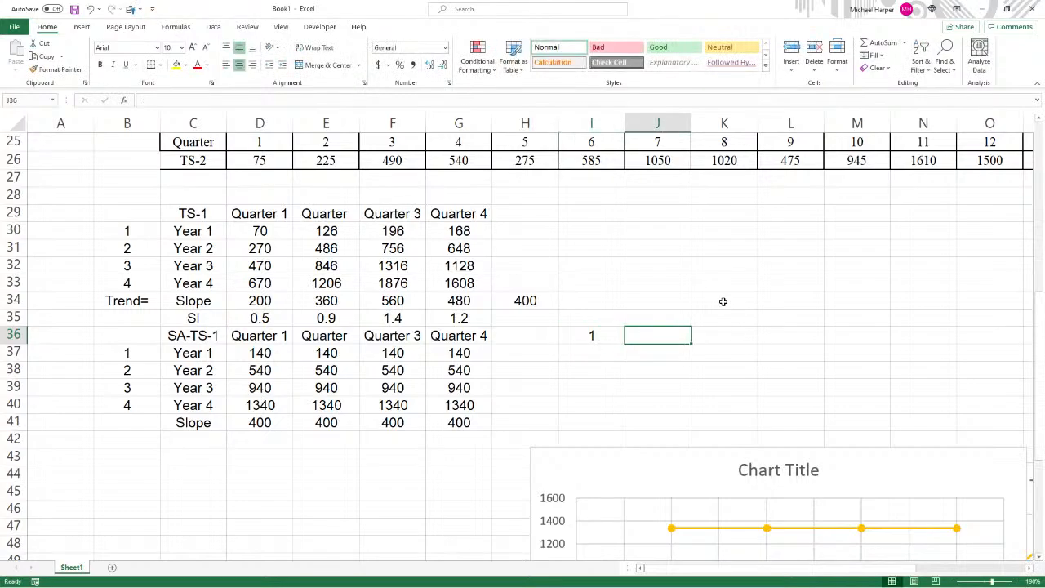
type("=")
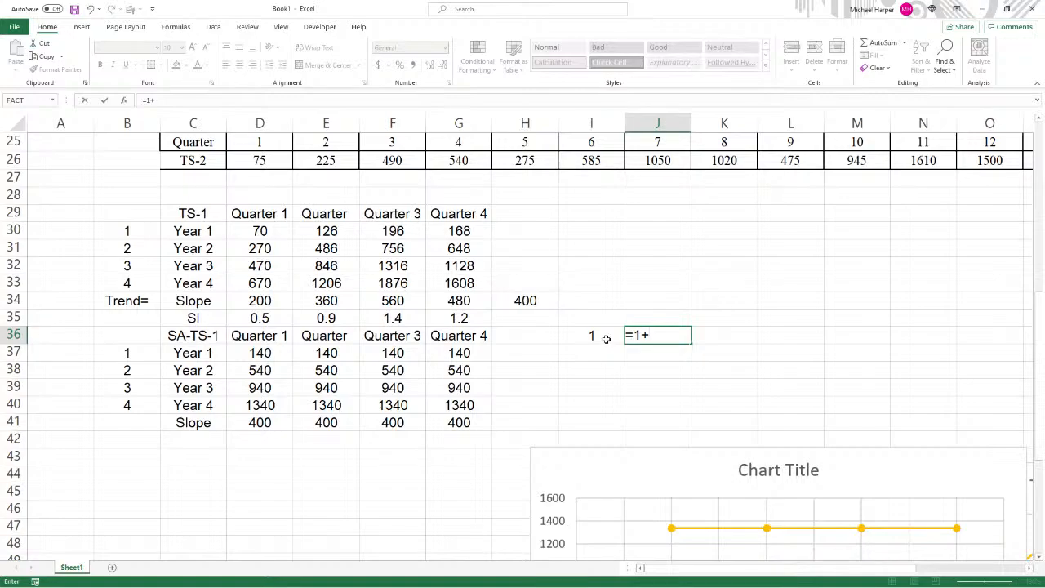
type("1+")
left_click(590, 335)
key("Return")
- Extend the numbering formula from J36 along row 36 to 16 in X36, clearing the surplus cells Y36:AB36
left_click(657, 334)
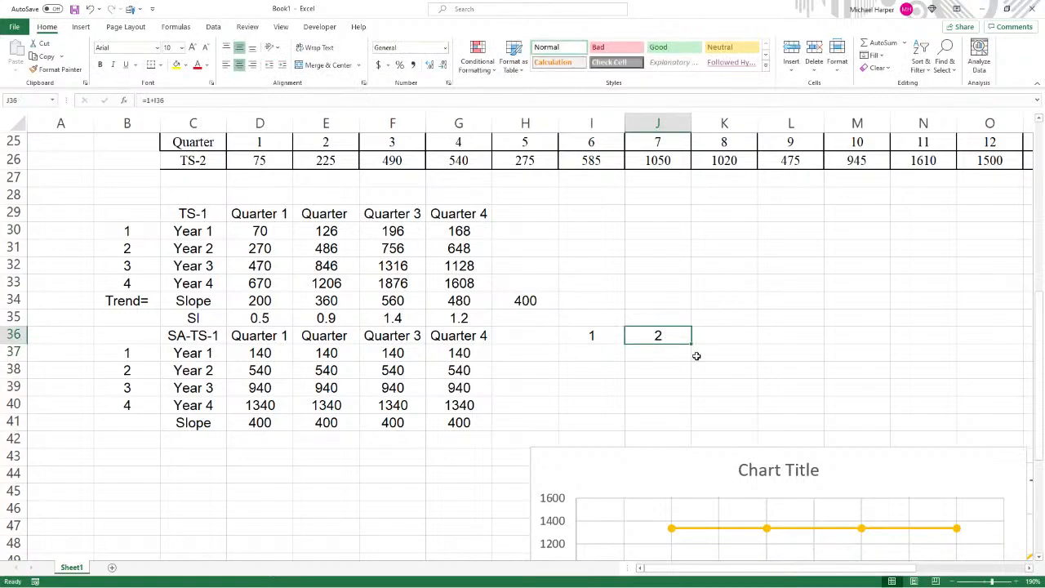
left_click_drag(690, 342, 1021, 339)
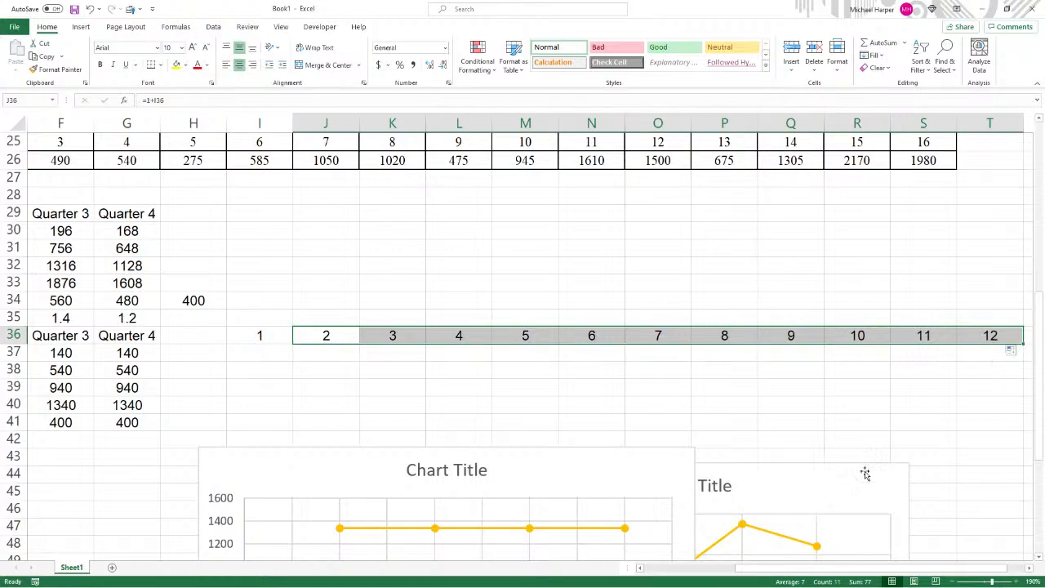
left_click(995, 336)
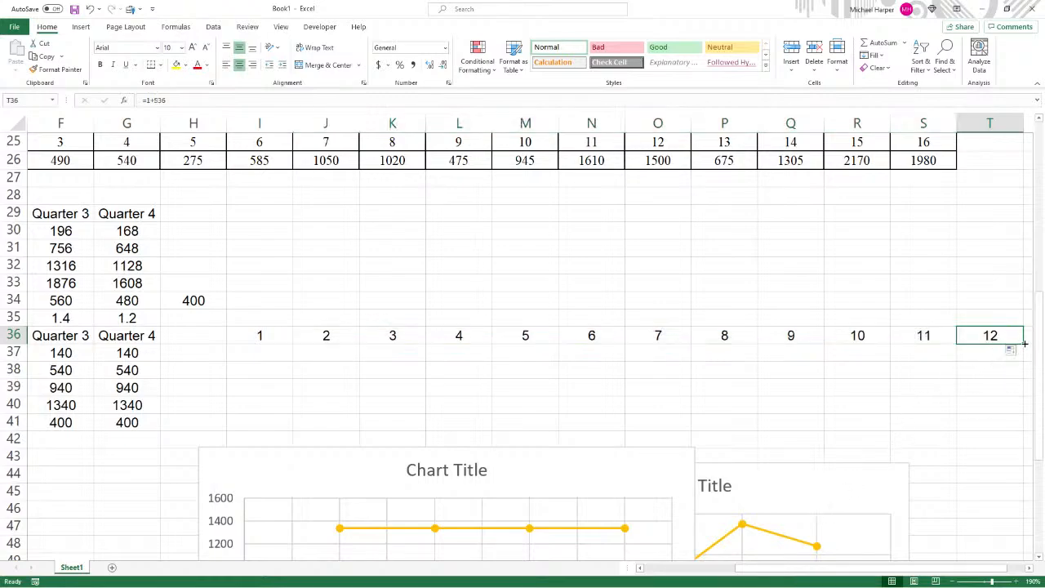
left_click_drag(1020, 343, 989, 347)
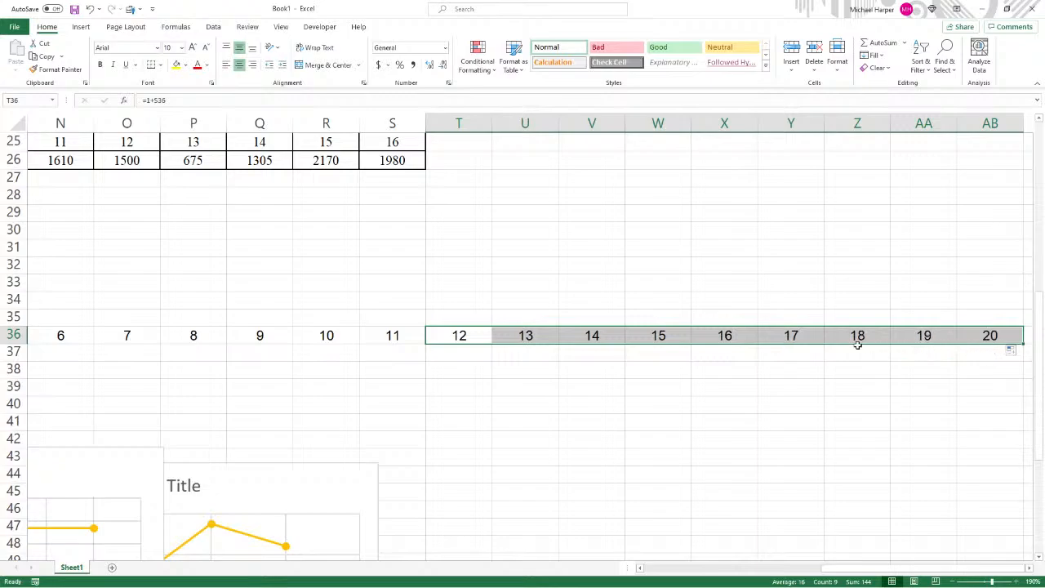
left_click_drag(796, 335, 1005, 340)
key("Delete")
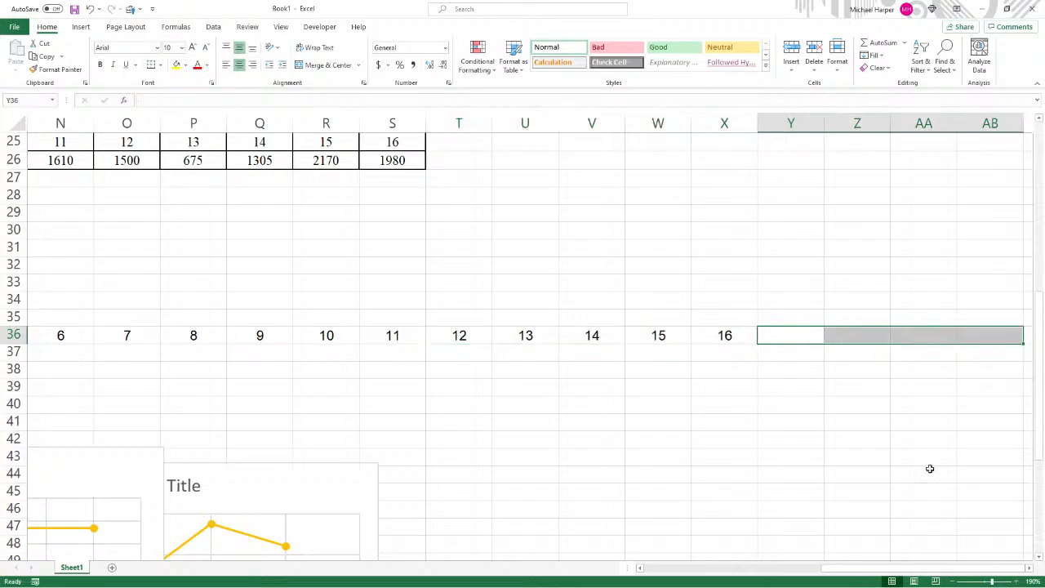
- Link I37 to the first seasonally adjusted value with =D37 and M37 to the Year 2 value with =D38
left_click_drag(876, 578, 724, 574)
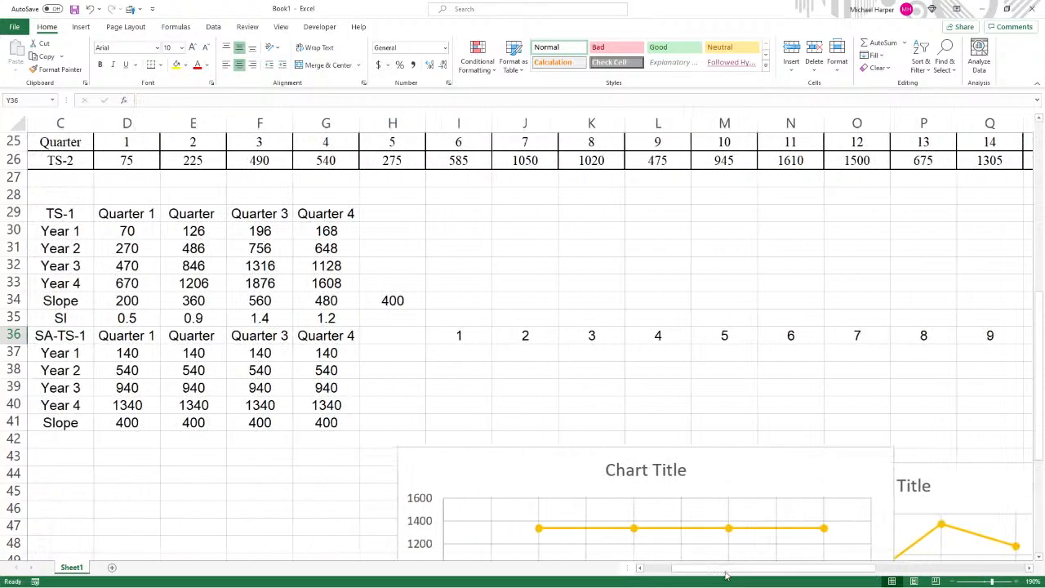
left_click(462, 355)
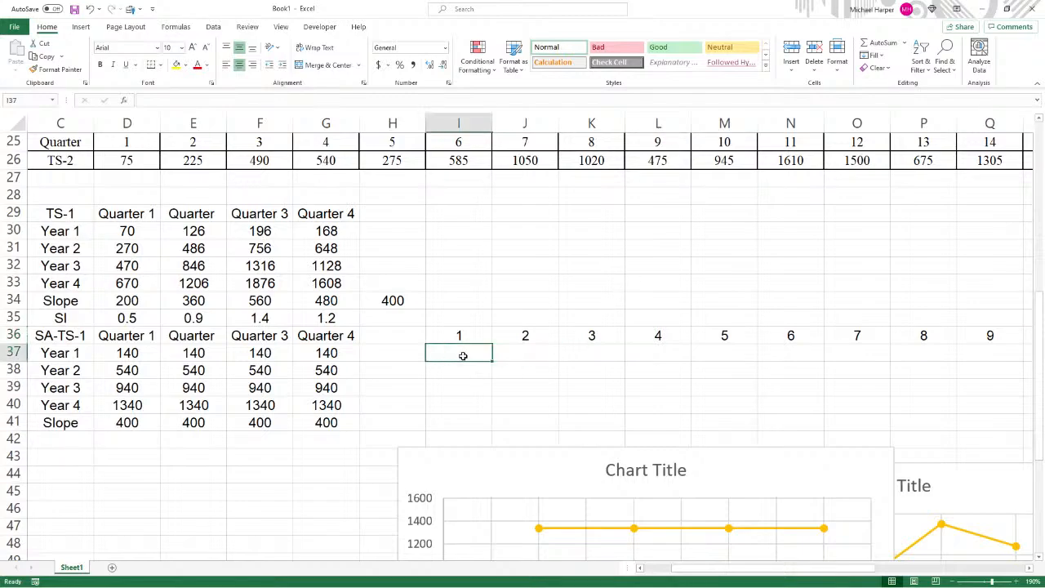
type("=")
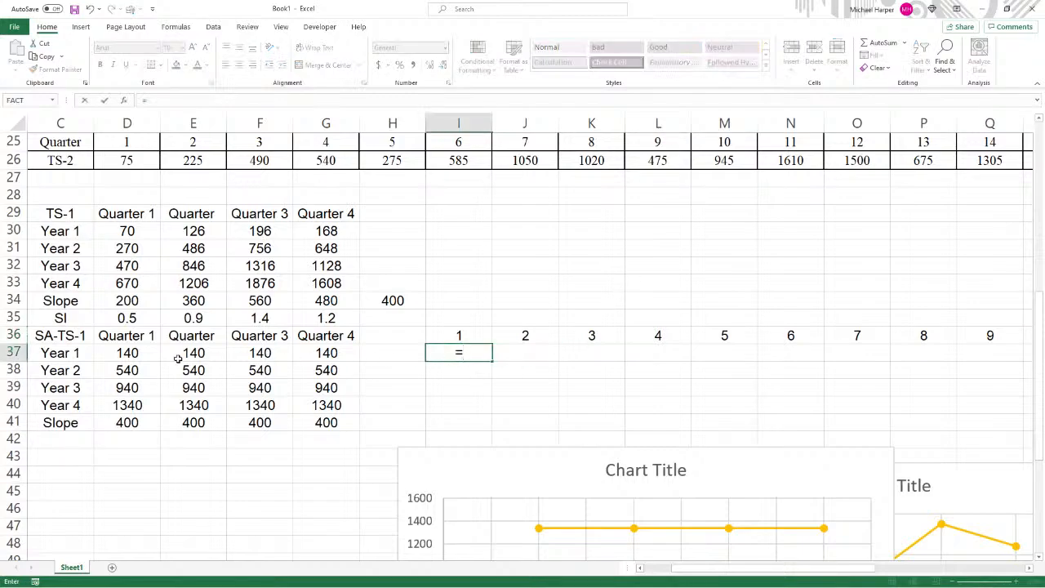
left_click(130, 353)
key("Return")
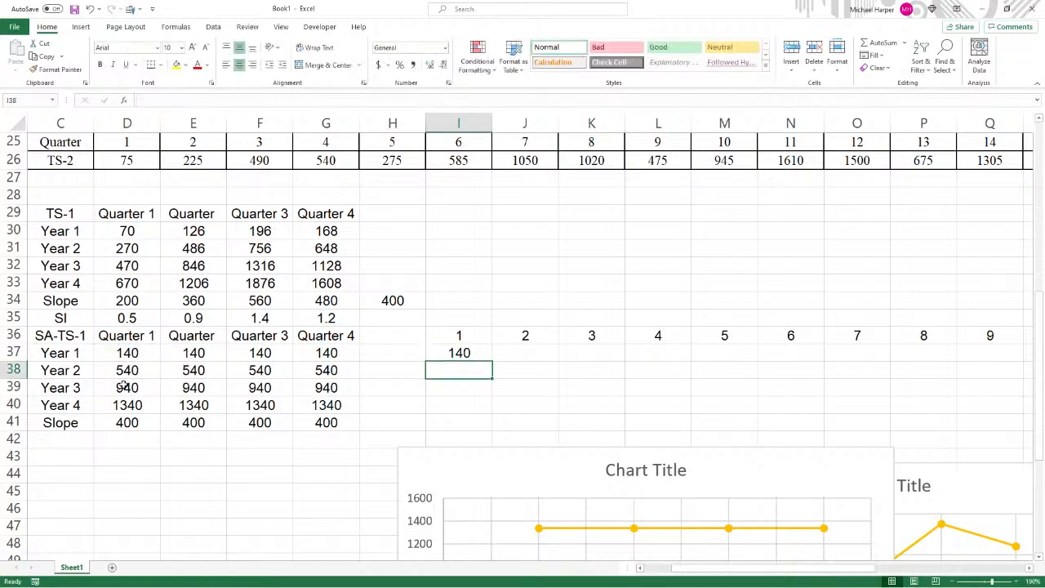
left_click(723, 353)
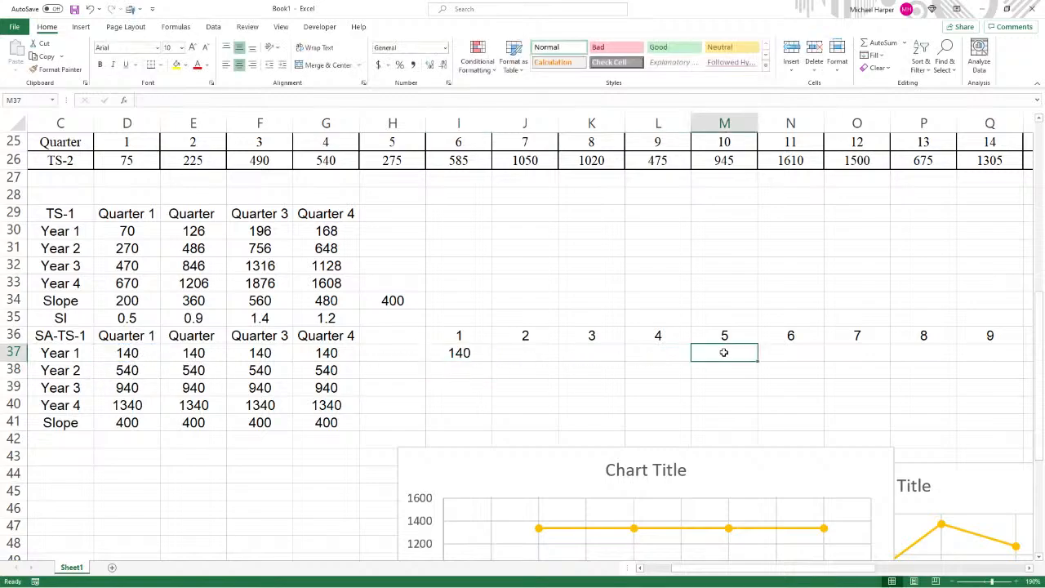
type("=")
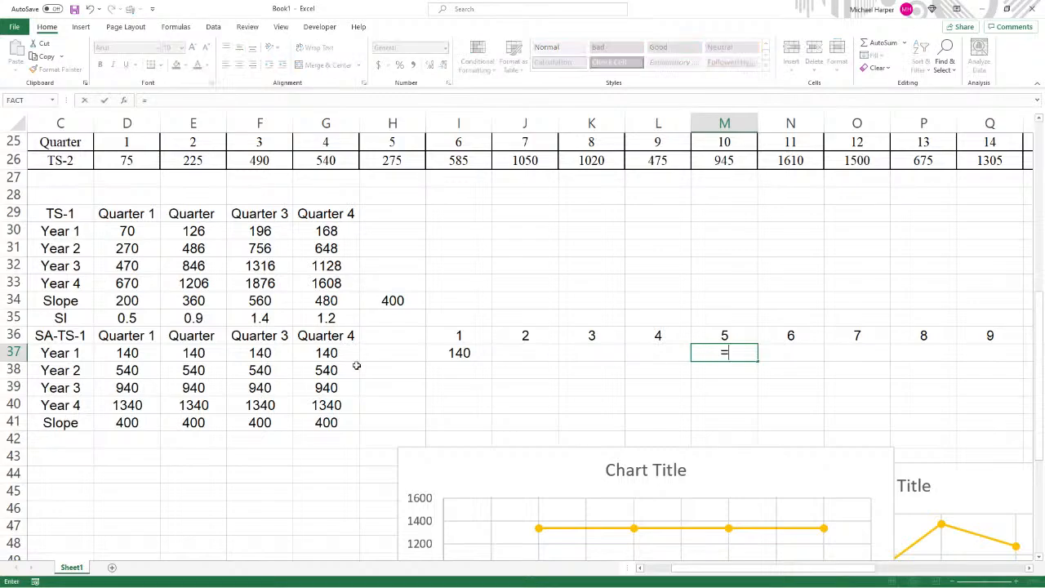
left_click(130, 370)
key("Return")
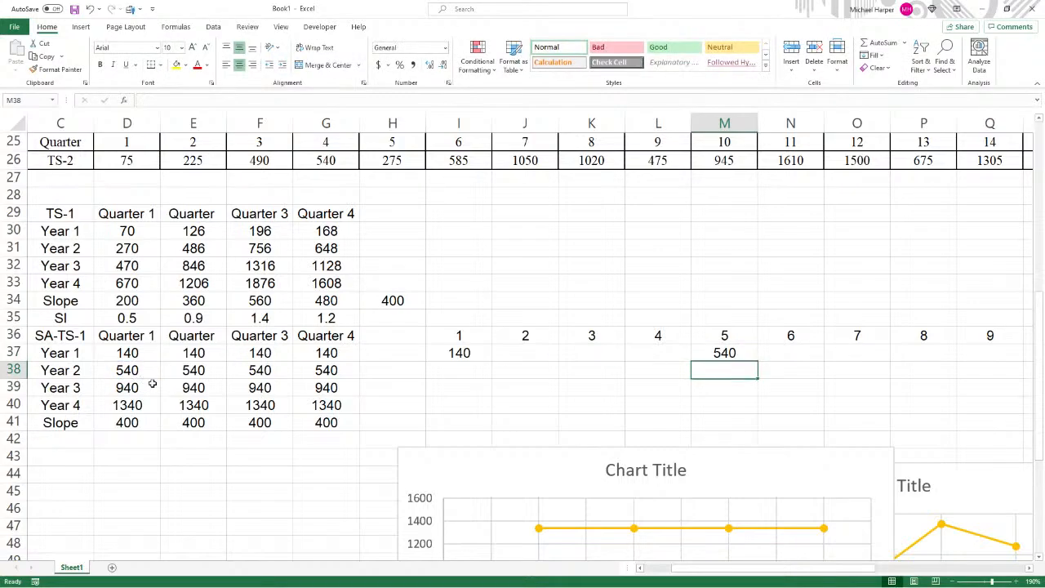
- Link Q37 to the Year 3 seasonally adjusted value with =D39 and U37 to the Year 4 value with =D40
left_click(994, 353)
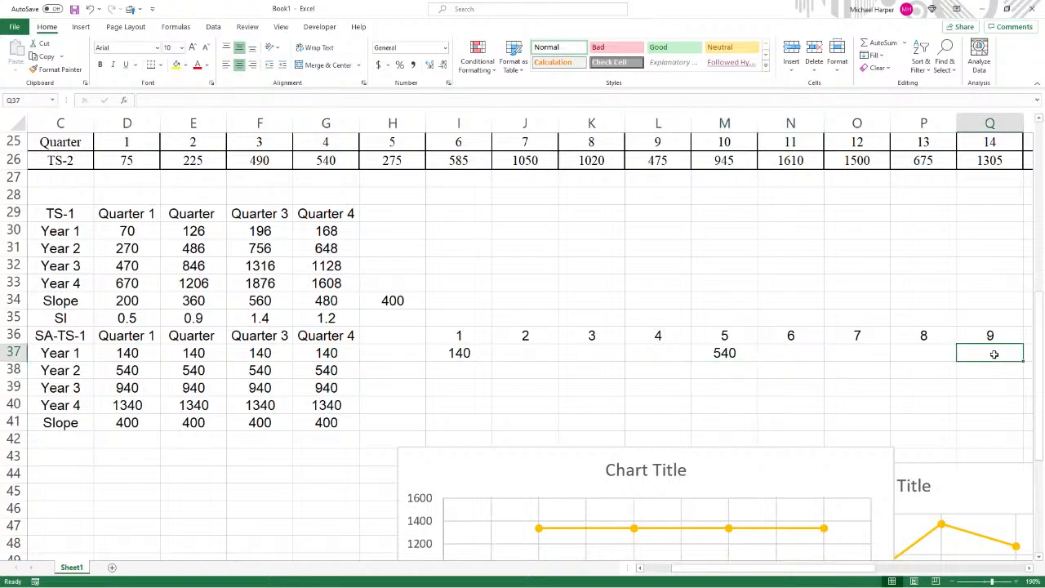
type("=")
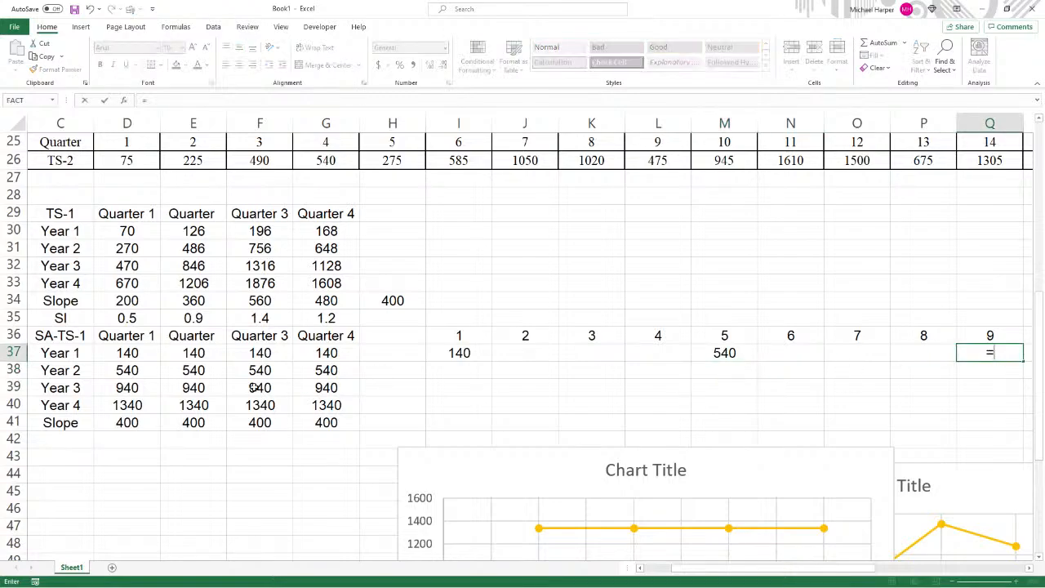
left_click(127, 389)
key("Return")
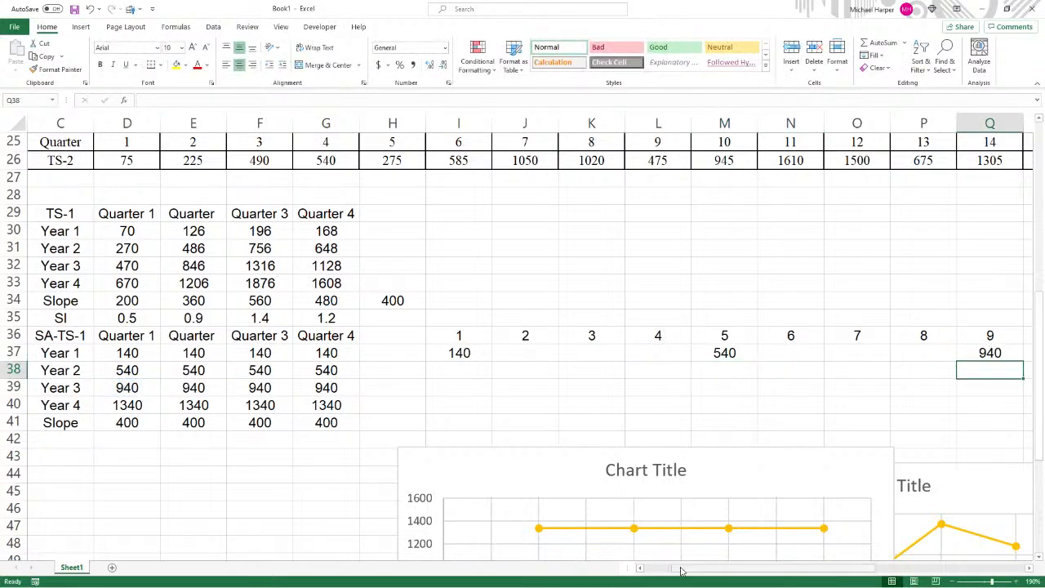
mouse_move(677, 568)
left_mouse_down()
mouse_move(792, 573)
mouse_move(669, 573)
left_mouse_up()
left_click(861, 351)
type("=")
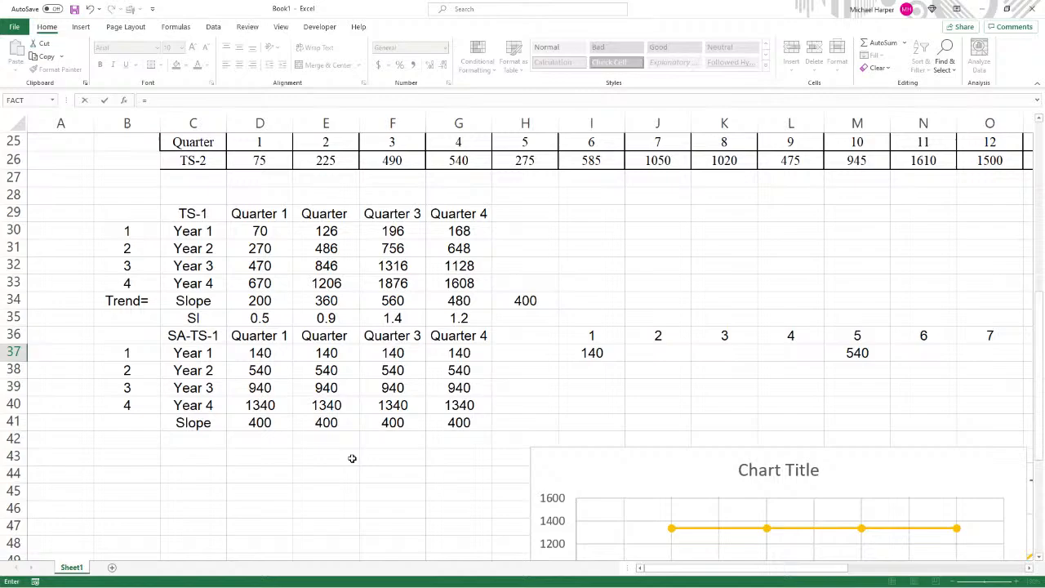
left_click(243, 413)
key("Return")
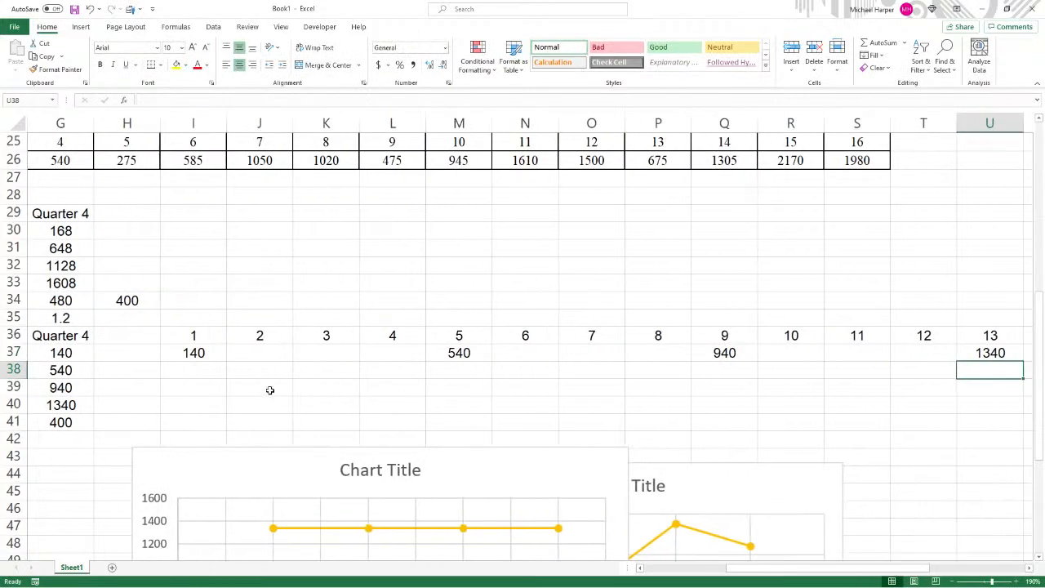
- Fill the formulas in I37, M37, Q37 and U37 each across their year's four quarters, up to X37
left_click(190, 352)
left_click_drag(229, 360, 404, 361)
left_click(460, 352)
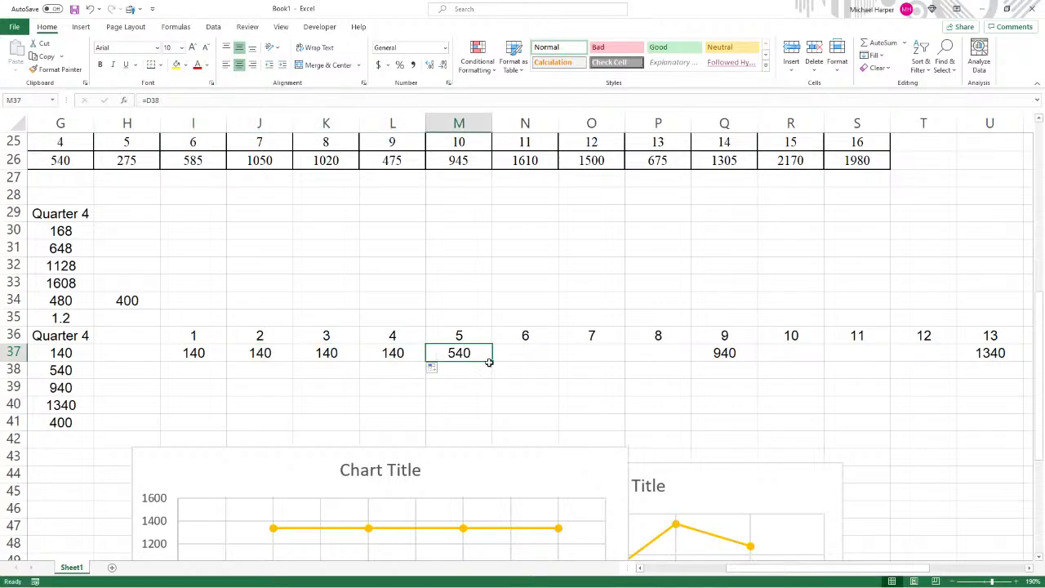
left_click_drag(492, 361, 693, 362)
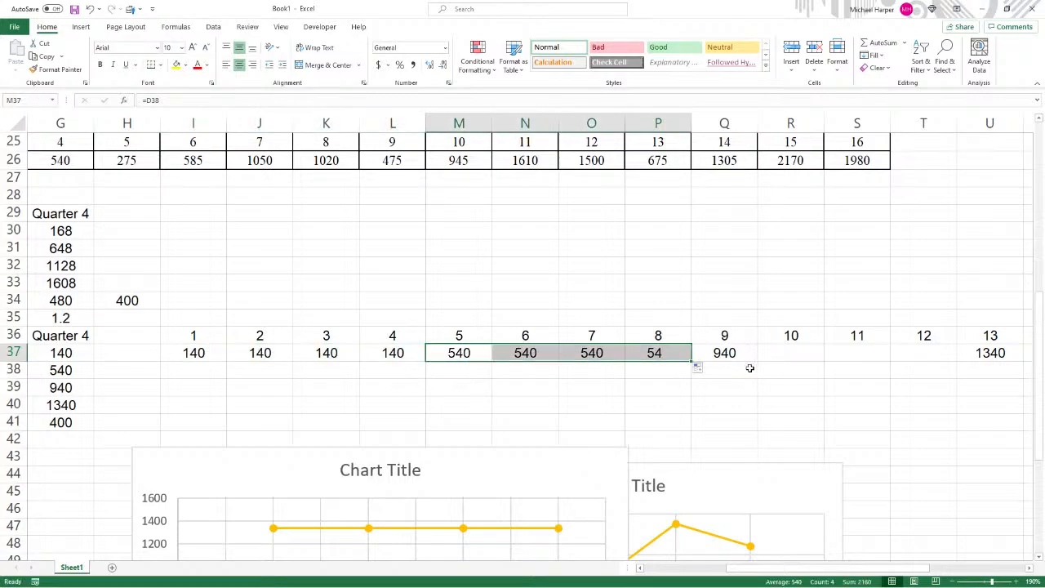
left_click(750, 364)
left_click_drag(758, 361, 947, 359)
left_click(1031, 570)
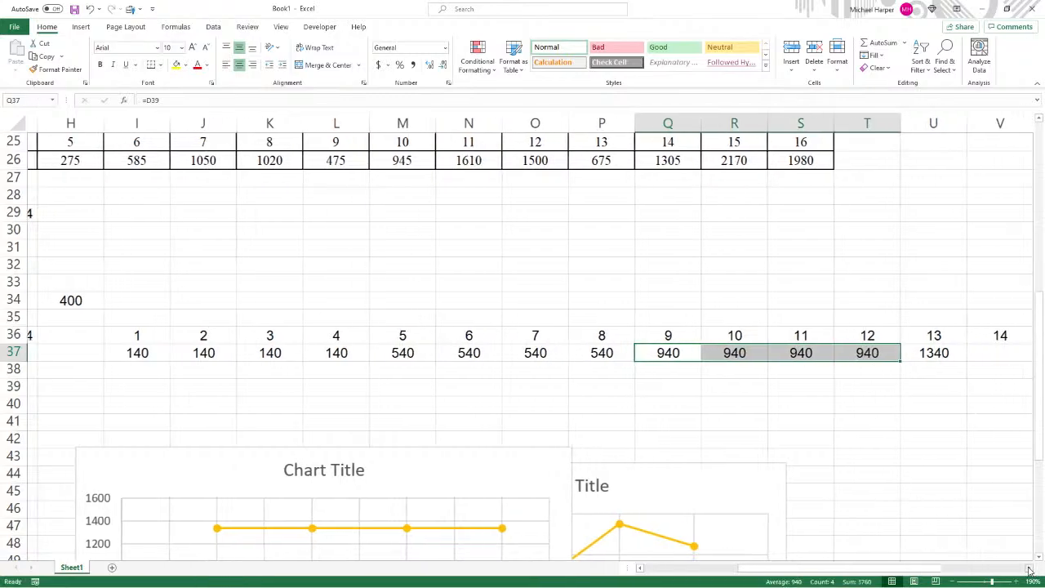
left_click(735, 352)
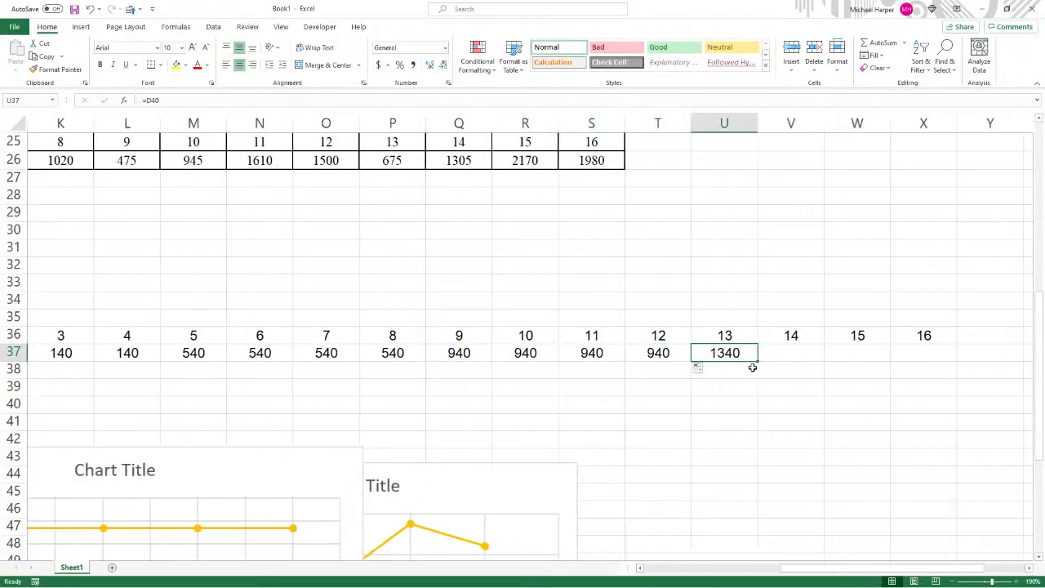
left_click_drag(757, 361, 486, 339)
- Replace the formulas in I36:X37 with their values by copying the range and pasting values over it
left_click(925, 398)
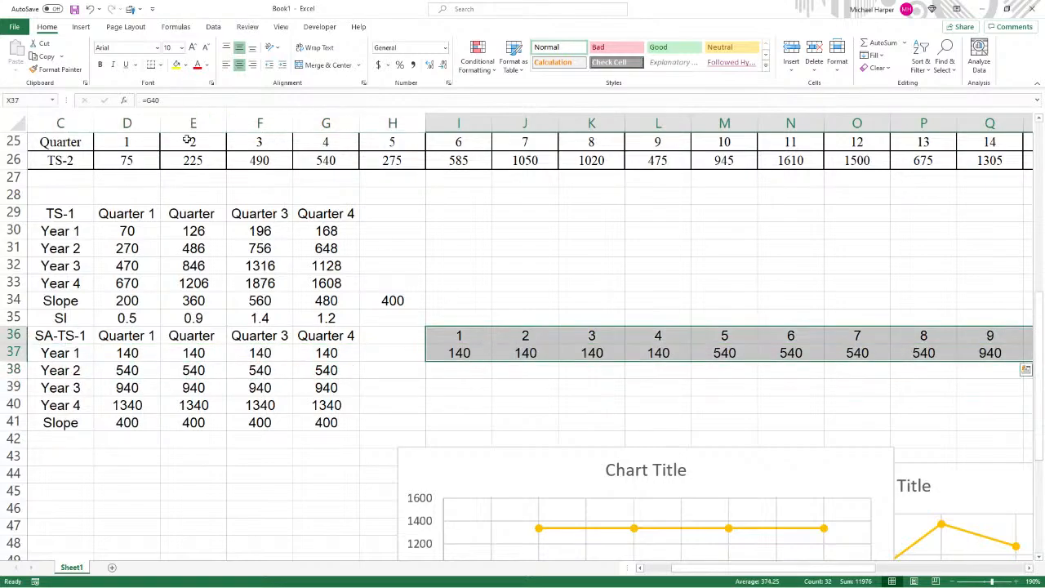
key("ctrl+c")
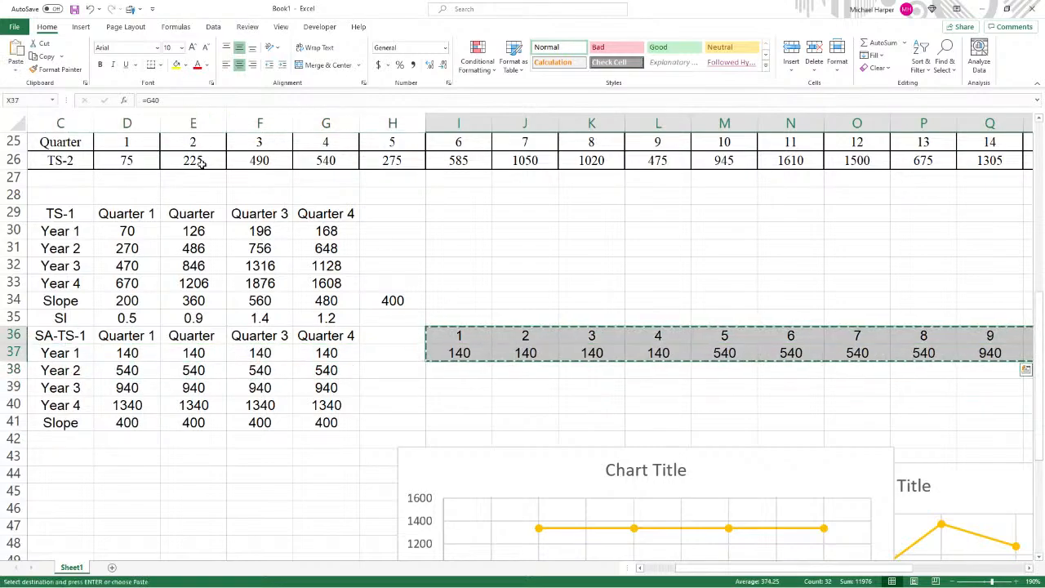
right_click(464, 342)
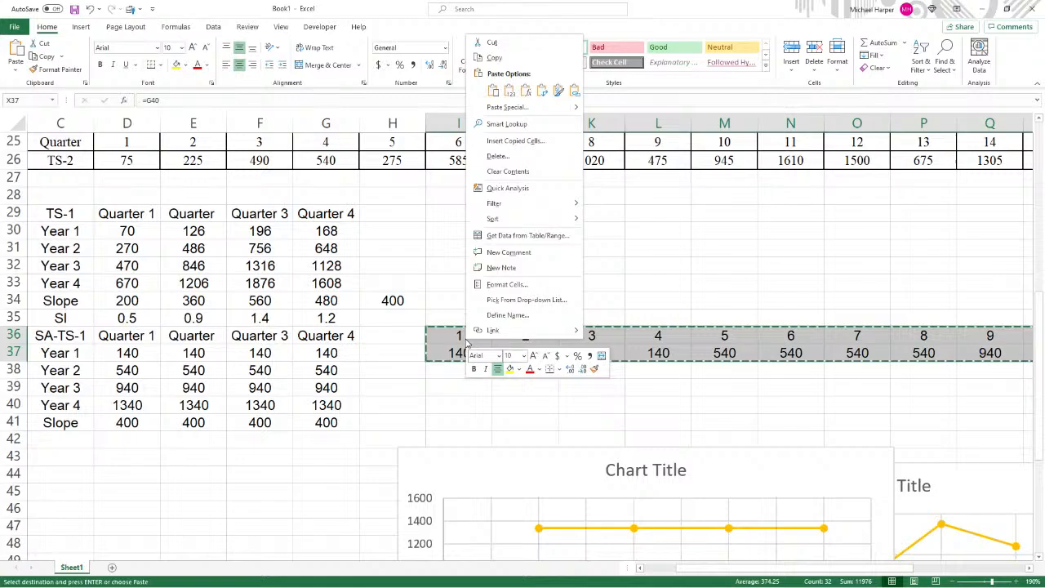
left_click(507, 91)
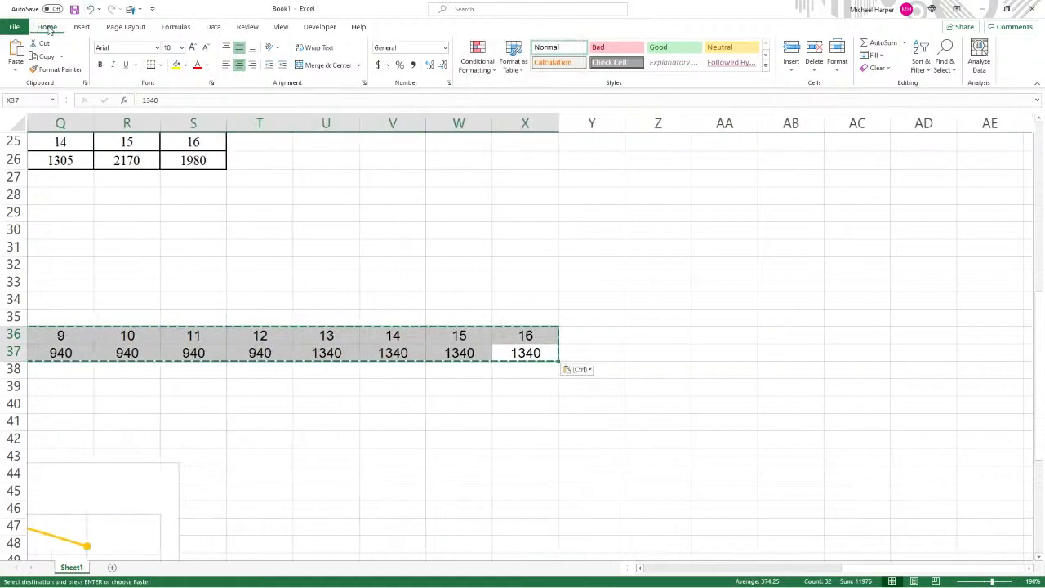
- Insert a scatter chart with straight lines and markers from I36:X37 and place it below the two rows, starting at about row 40
left_click(81, 27)
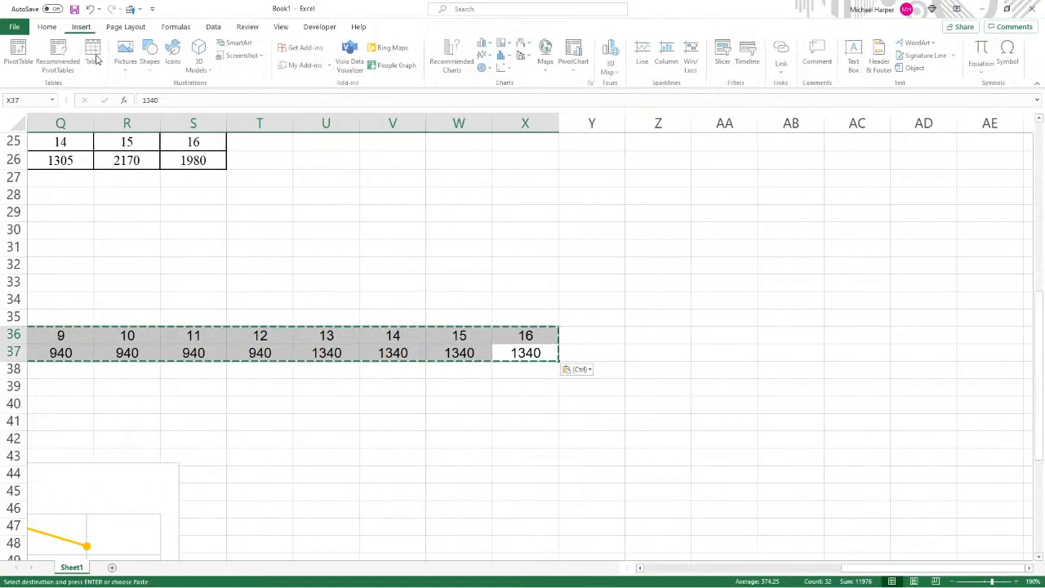
left_click(506, 68)
left_click(518, 135)
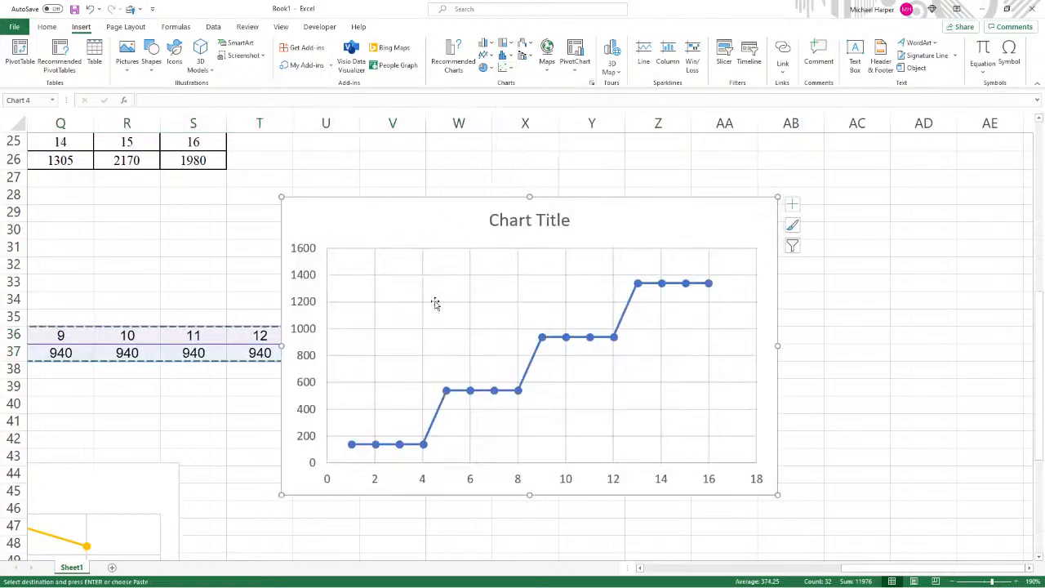
scroll(245, 379, "down", 3)
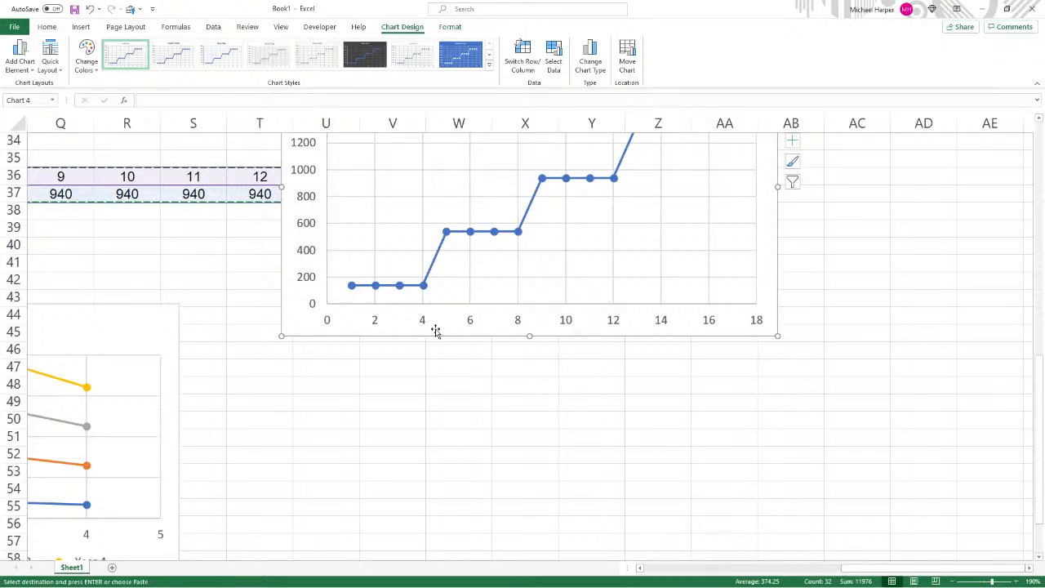
left_click_drag(435, 335, 362, 541)
- Move the seasonally adjusted table chart, the original TS-1 chart and the 16-quarter chart up beside the tables, starting at about rows 34 to 36
left_click_drag(857, 568, 785, 580)
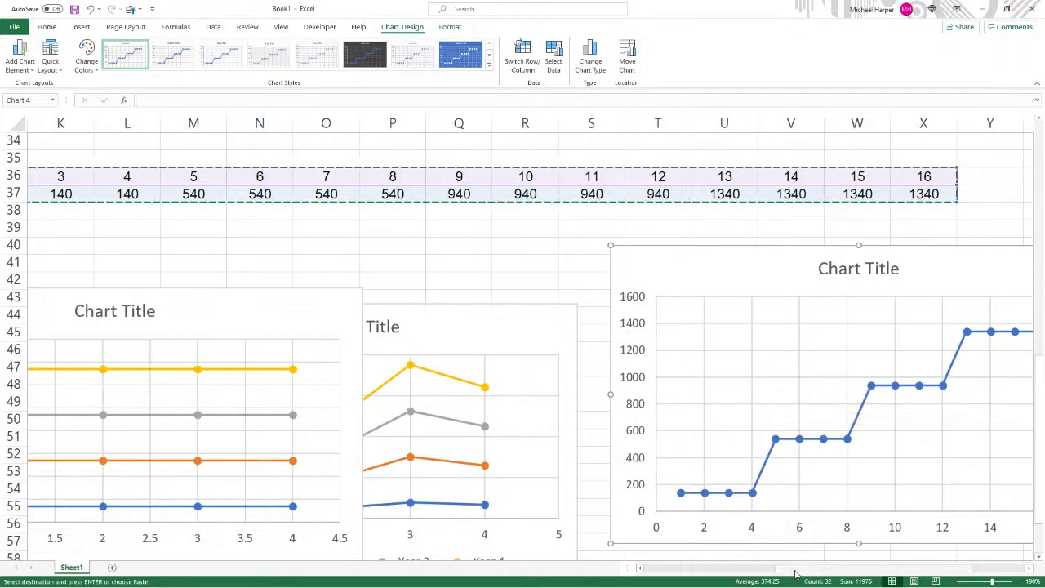
left_click_drag(775, 575, 653, 575)
scroll(421, 285, "up", 4)
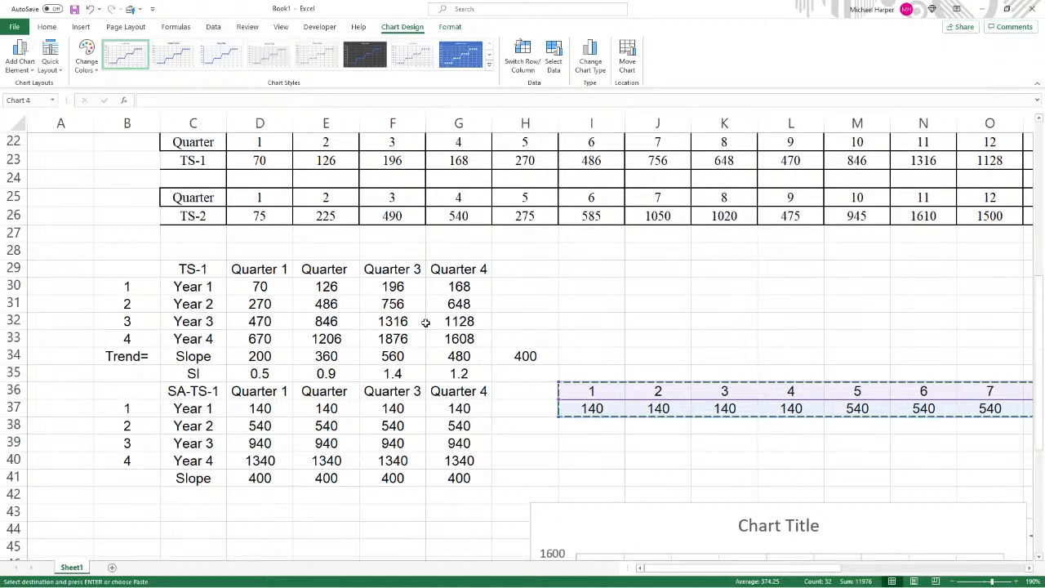
scroll(426, 322, "down", 4)
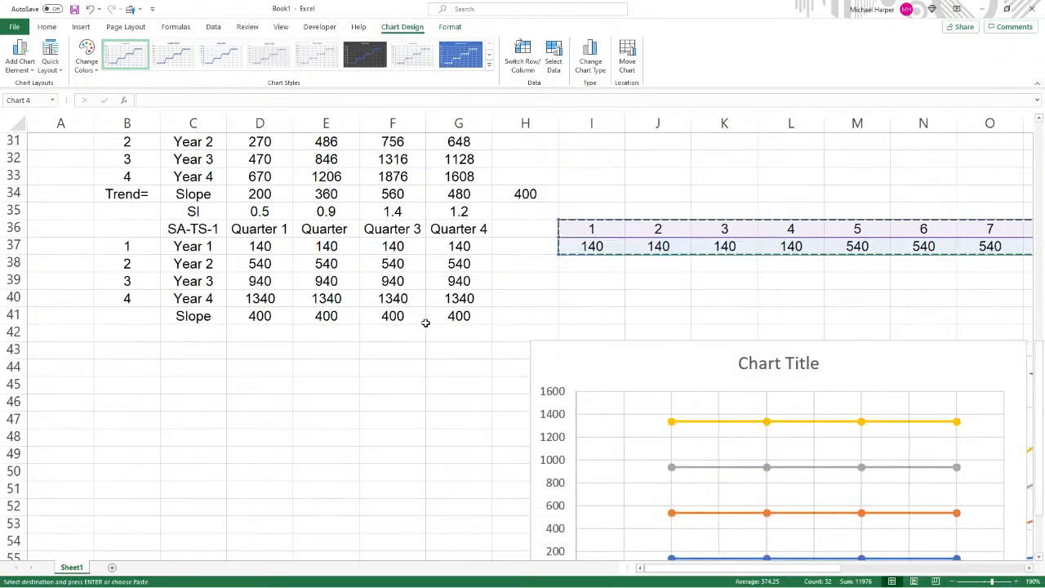
left_click_drag(579, 308, 544, 169)
key("Escape")
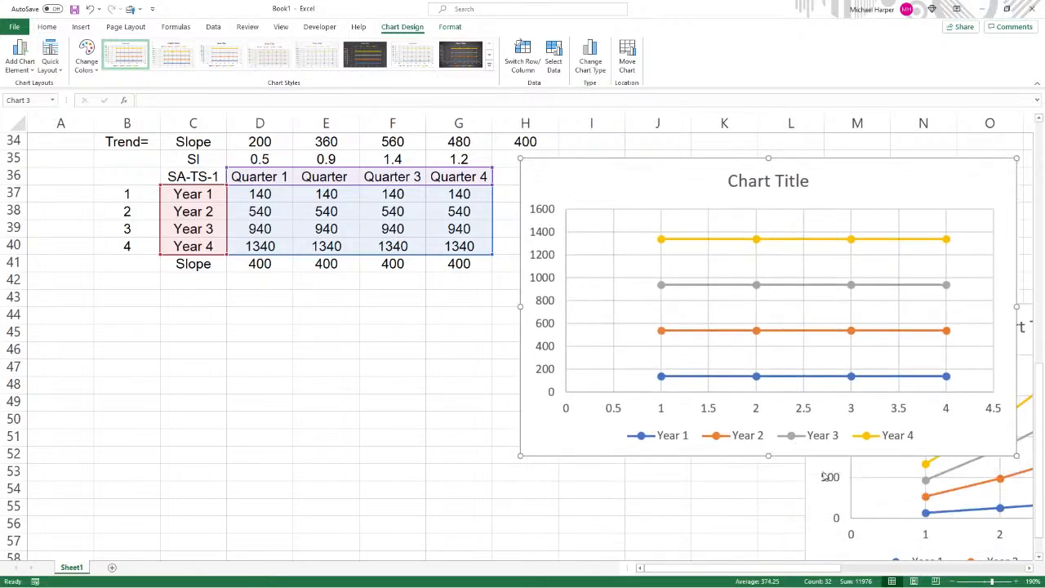
left_click_drag(812, 499, 716, 343)
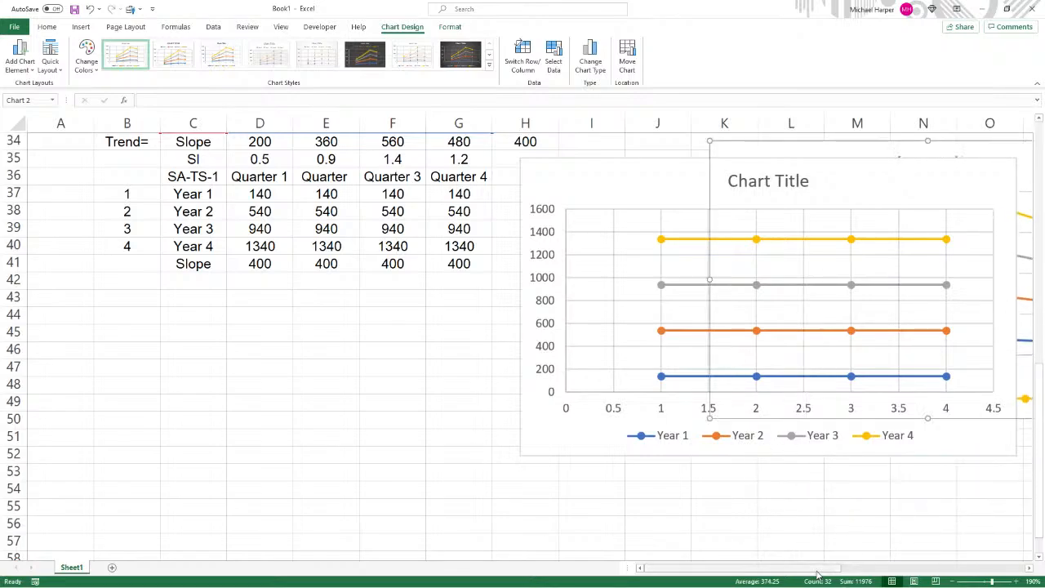
left_click_drag(819, 569, 908, 568)
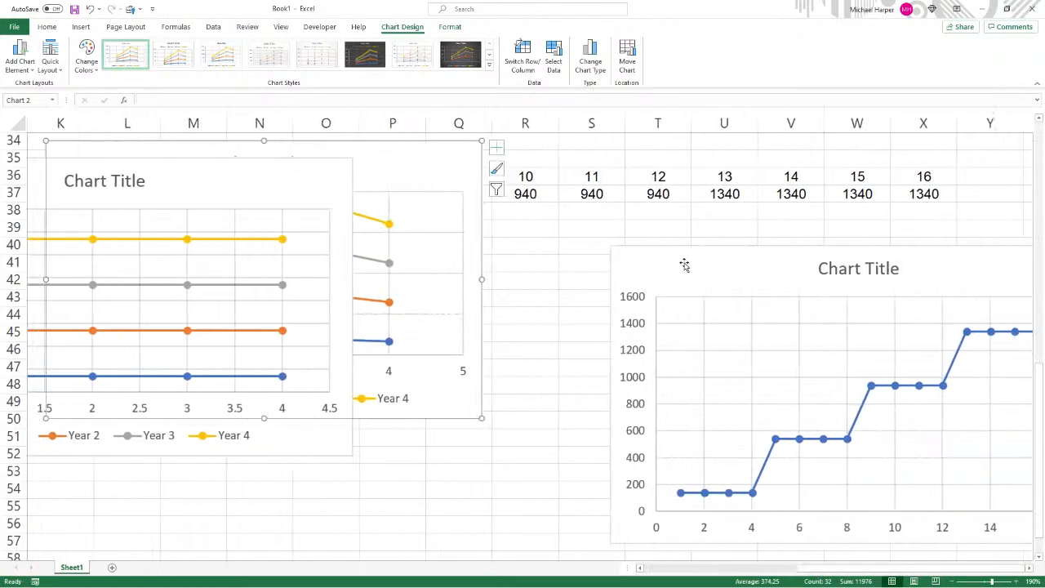
left_click_drag(683, 264, 560, 149)
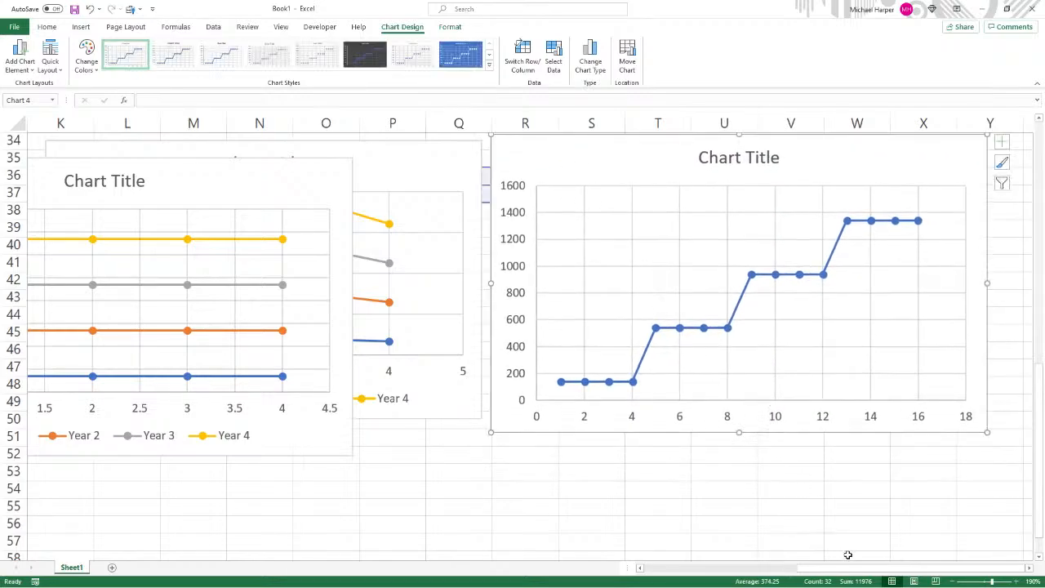
- Copy the TS-2 quarter and value rows in C25:S26 and paste them below the TS-1 tables, starting at C55
left_click_drag(849, 569, 731, 572)
scroll(618, 513, "up", 3)
scroll(366, 278, "up", 2)
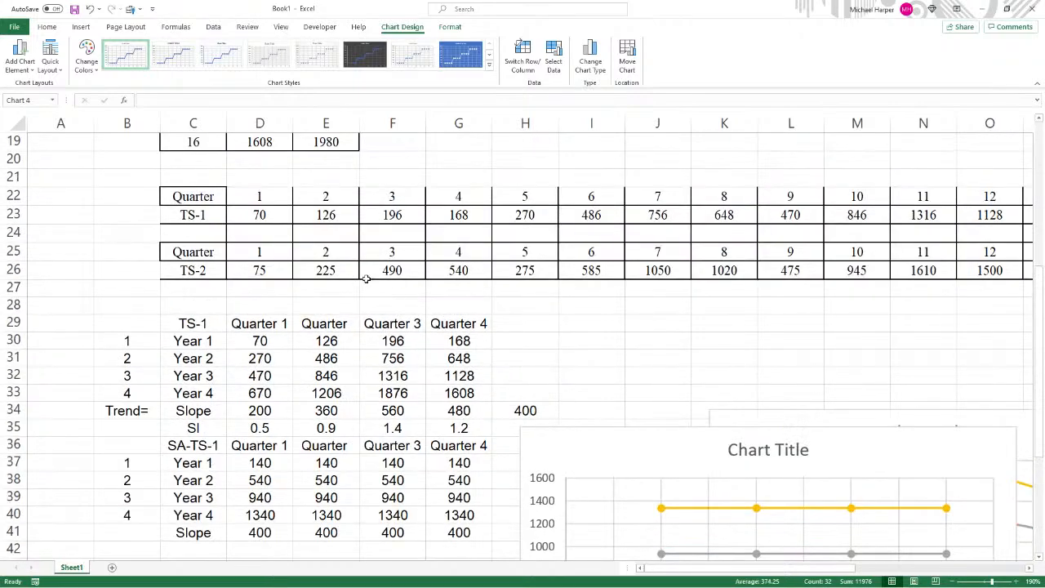
left_click_drag(206, 255, 913, 272)
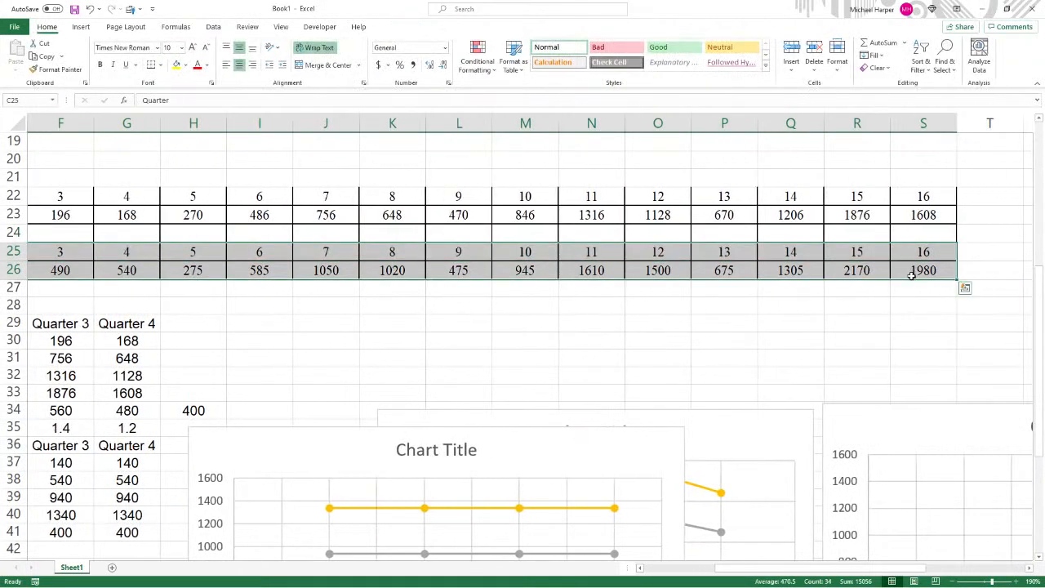
key("ctrl+c")
left_click_drag(795, 574, 626, 579)
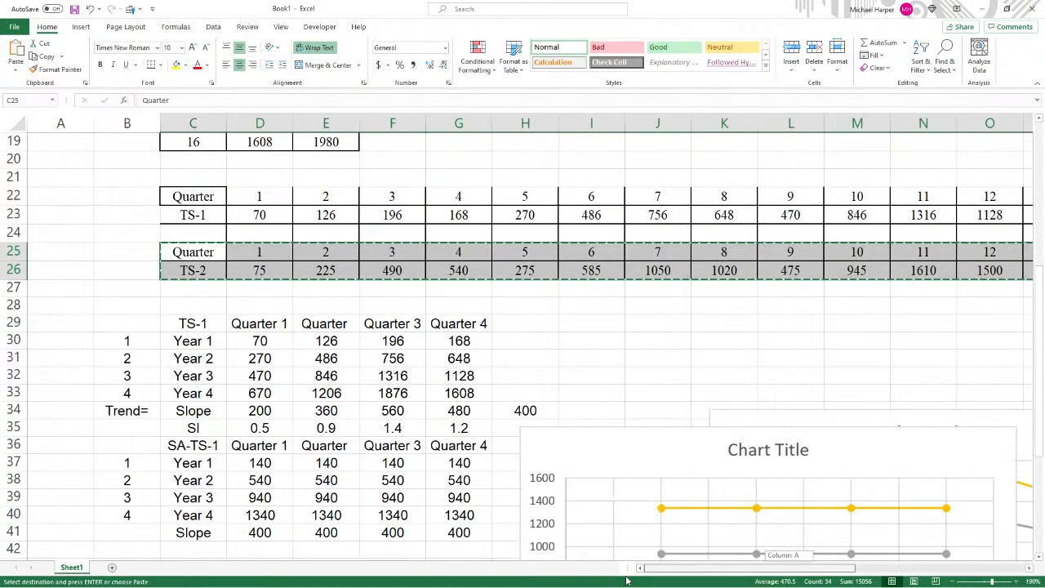
scroll(607, 541, "down", 6)
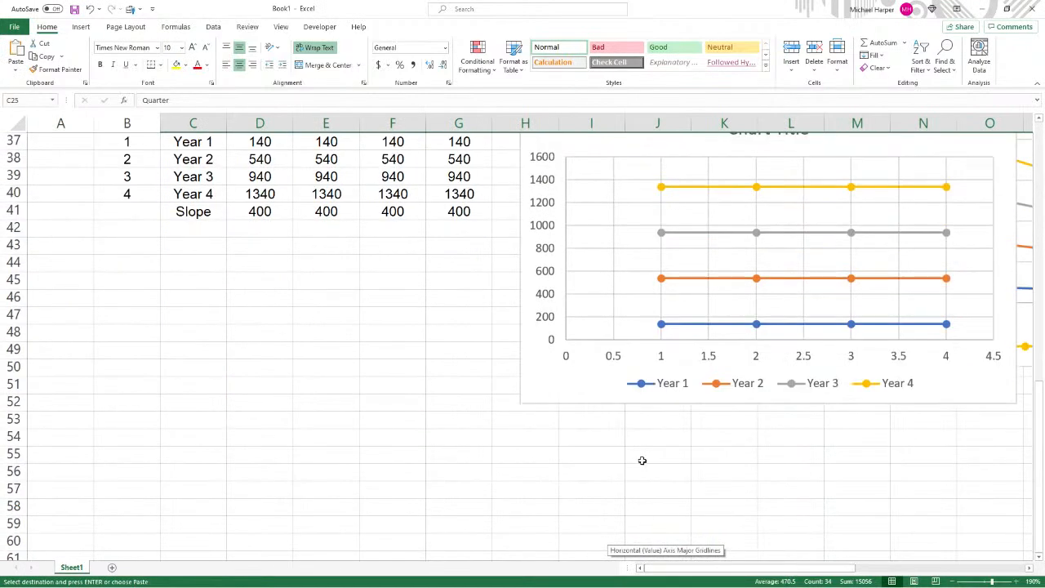
scroll(274, 448, "up", 7)
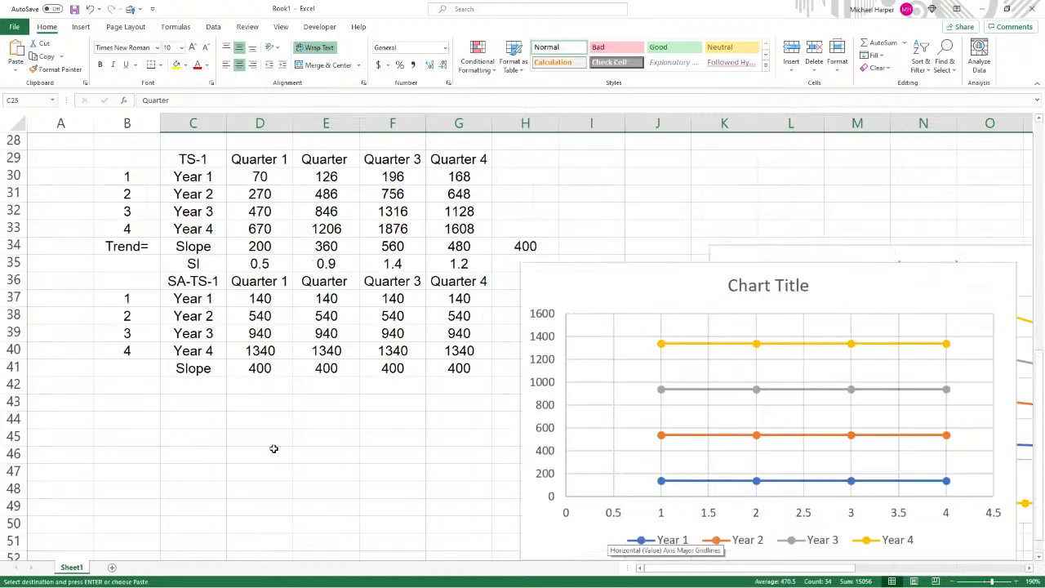
scroll(275, 448, "down", 9)
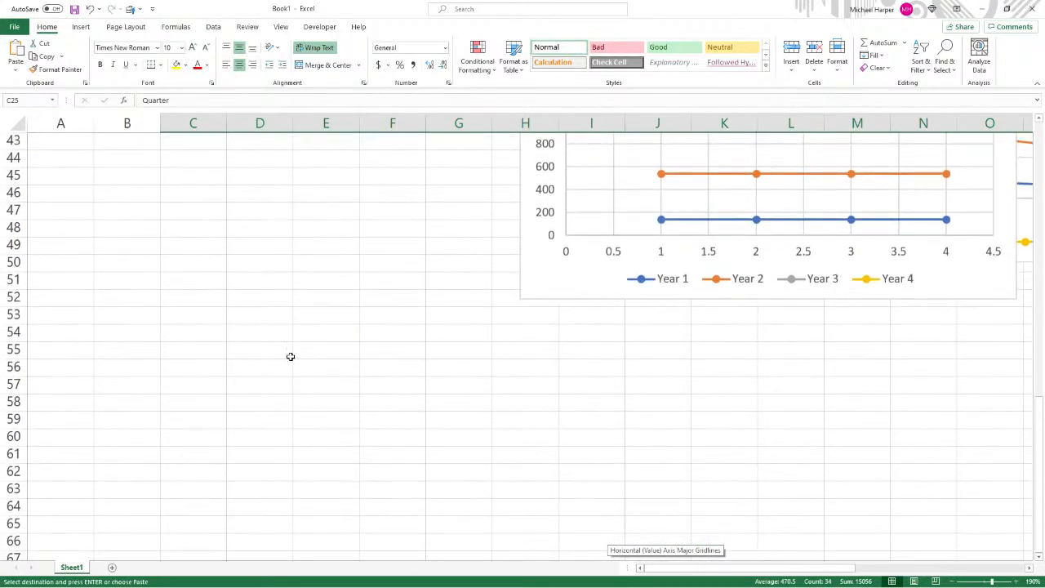
left_click(205, 352)
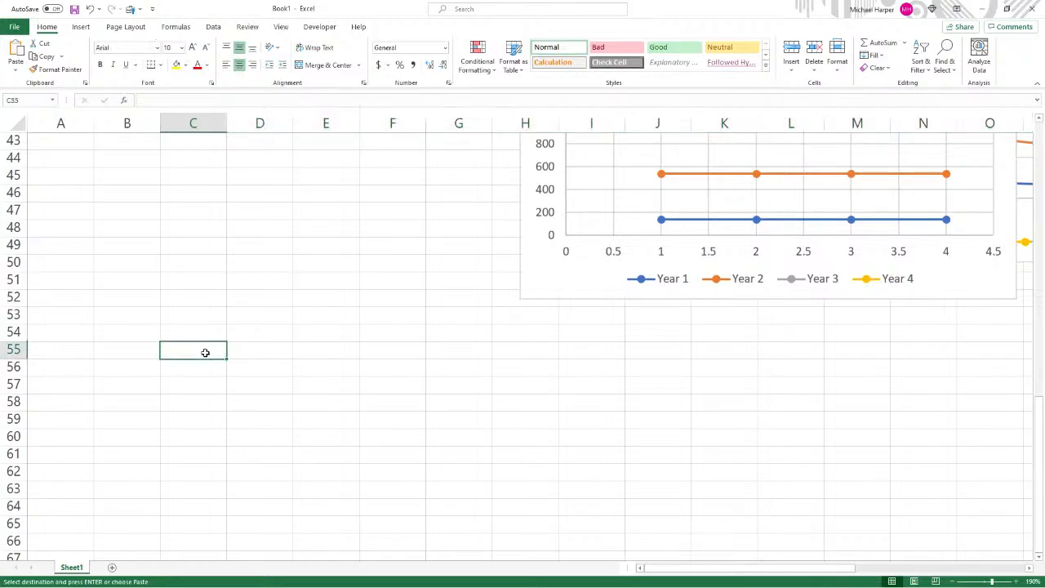
key("ctrl+v")
key("ctrl+c")
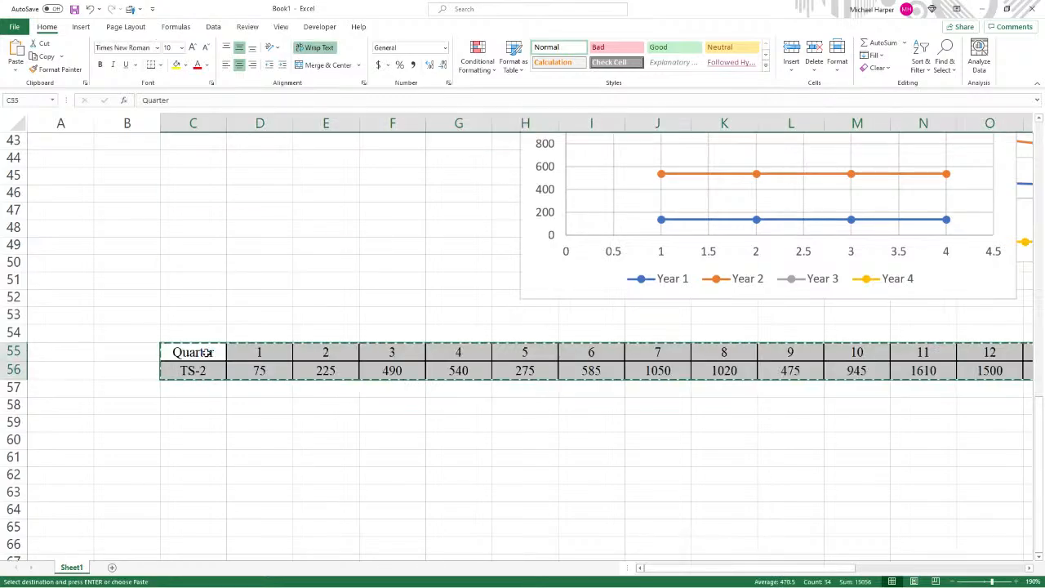
right_click(206, 352)
key("Escape")
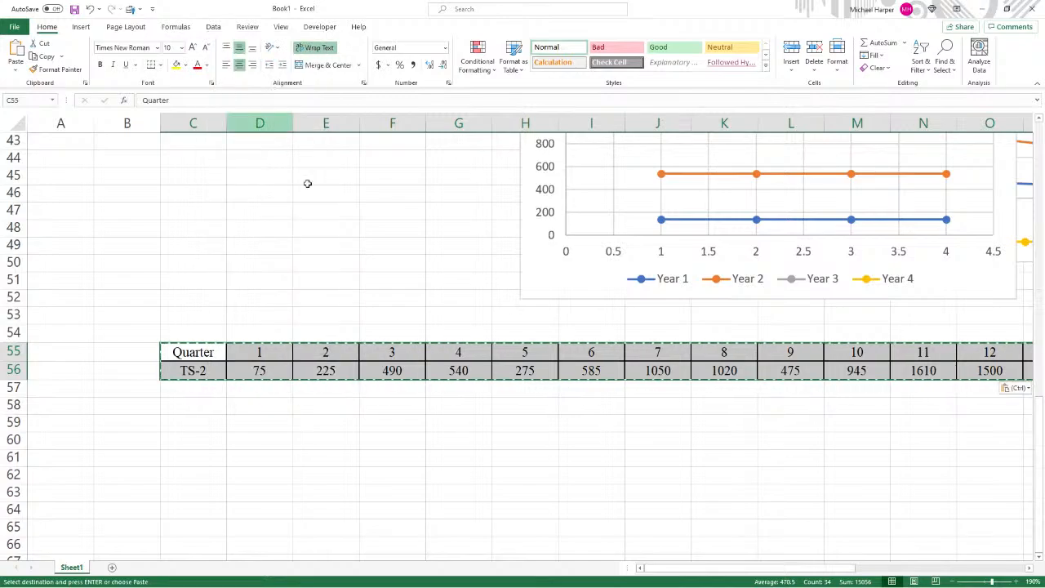
left_click(345, 430)
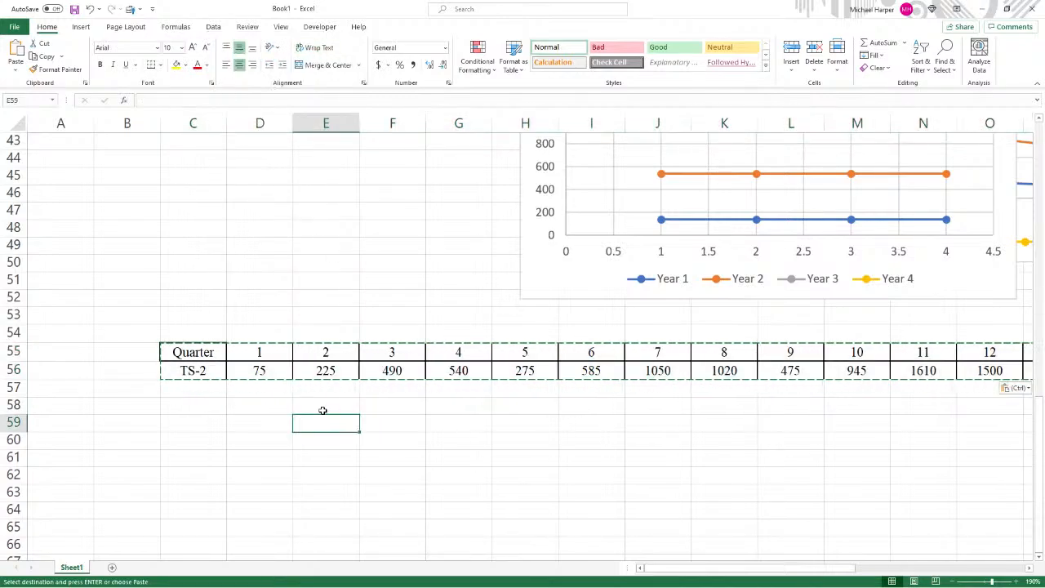
key("Escape")
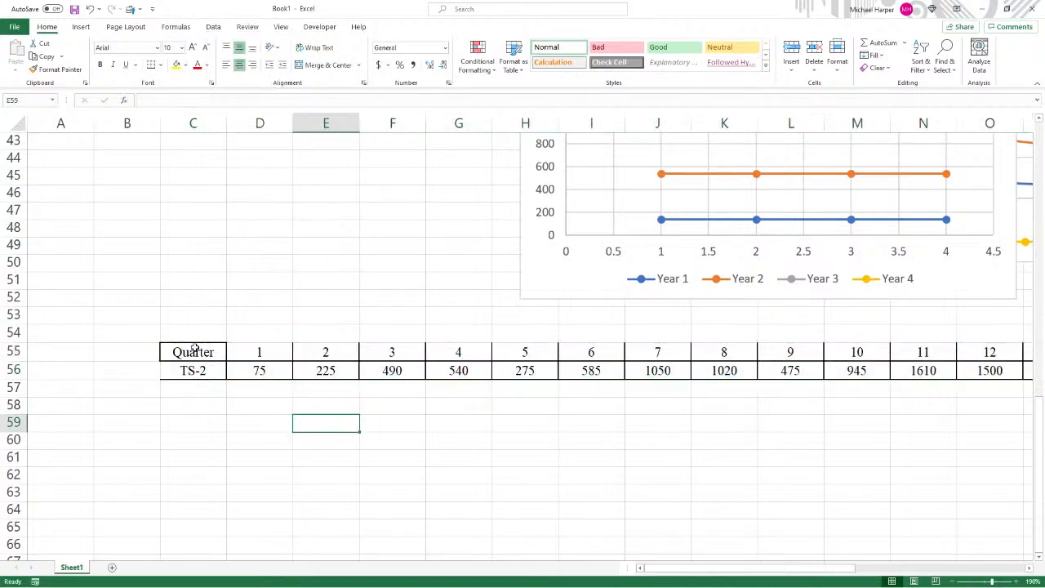
- Clear the Quarter label from C55 and move the TS-2 label from C56 up into C55
left_click(189, 352)
left_click(189, 369)
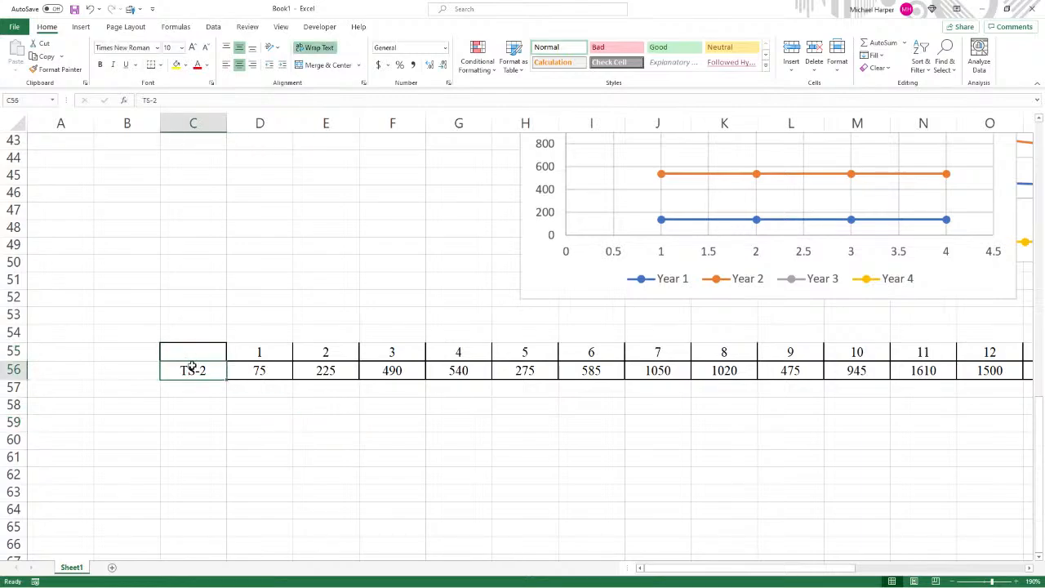
left_click_drag(193, 363, 195, 360)
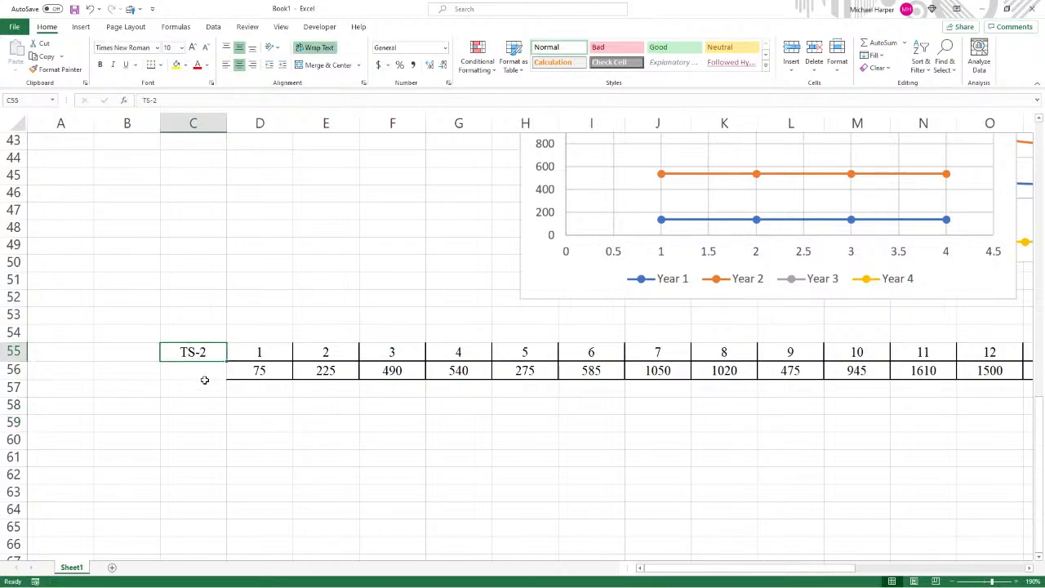
left_click(201, 370)
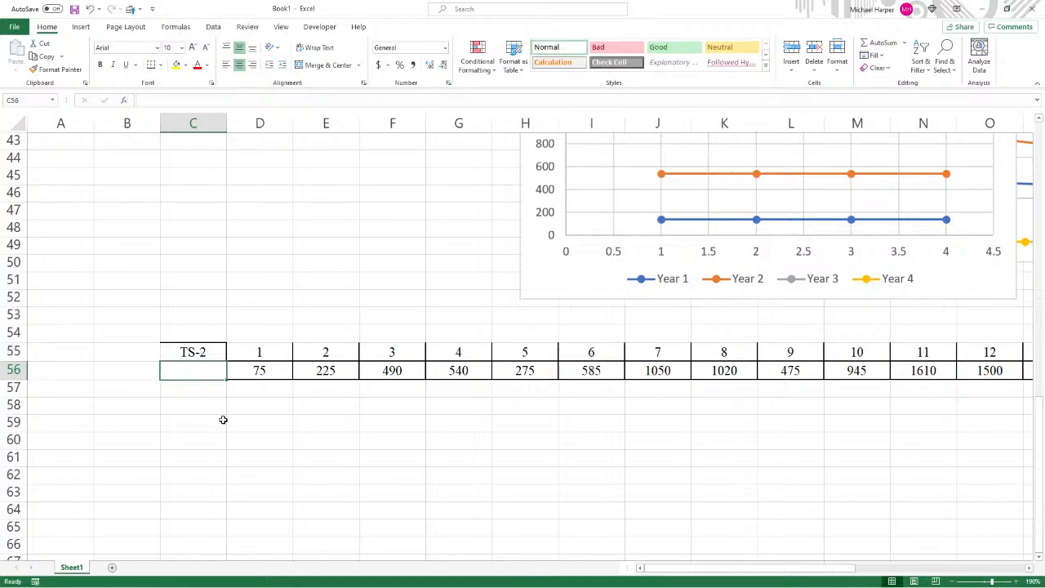
- Copy the Year 1 to Year 4 labels from the SA-TS-1 table into C56:C59 under TS-2
scroll(223, 419, "up", 5)
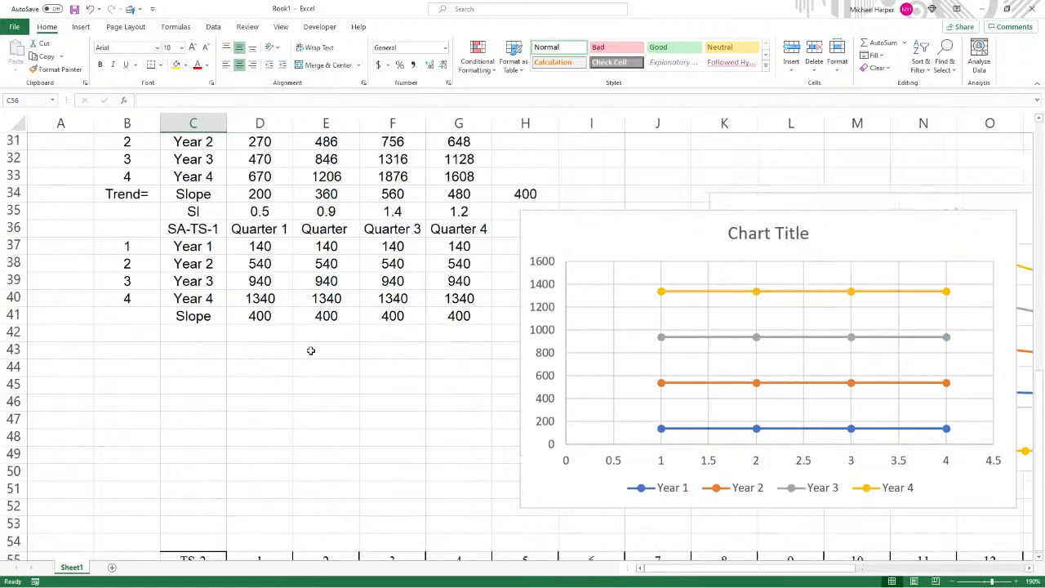
left_click_drag(191, 299, 211, 347)
key("ctrl+c")
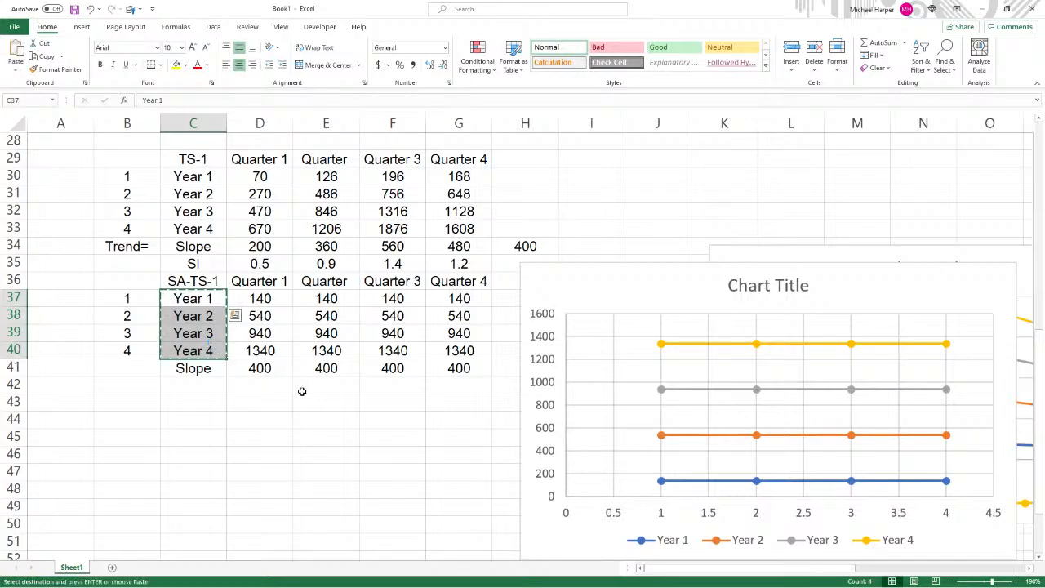
scroll(302, 390, "down", 6)
left_click(194, 325)
key("ctrl+v")
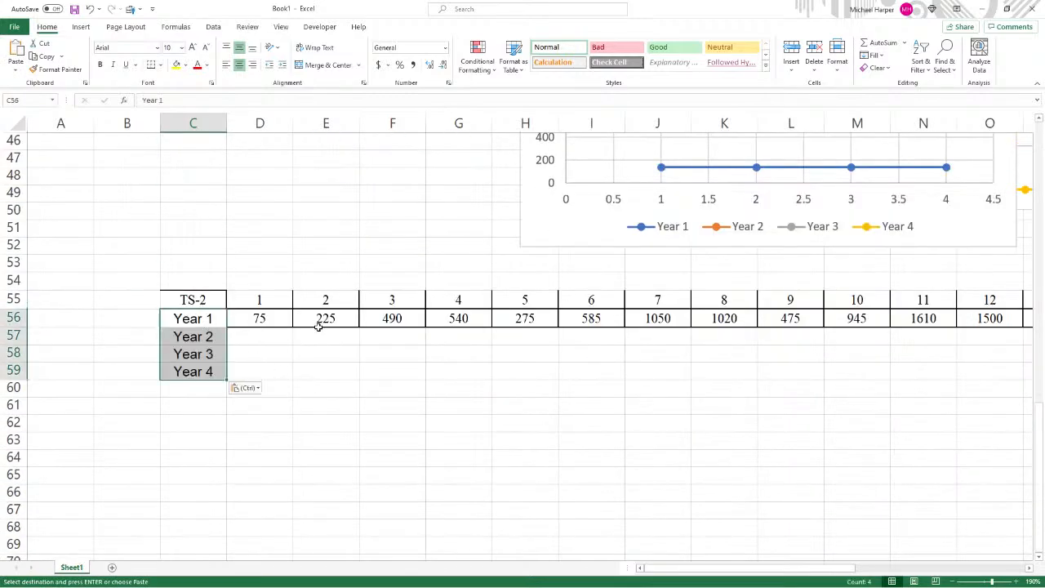
- Copy the four quarter headings from the SA-TS-1 table over the period numbers 1 to 4 in D55:G55
scroll(319, 324, "up", 6)
left_click_drag(263, 281, 430, 284)
key("ctrl+c")
scroll(431, 334, "down", 6)
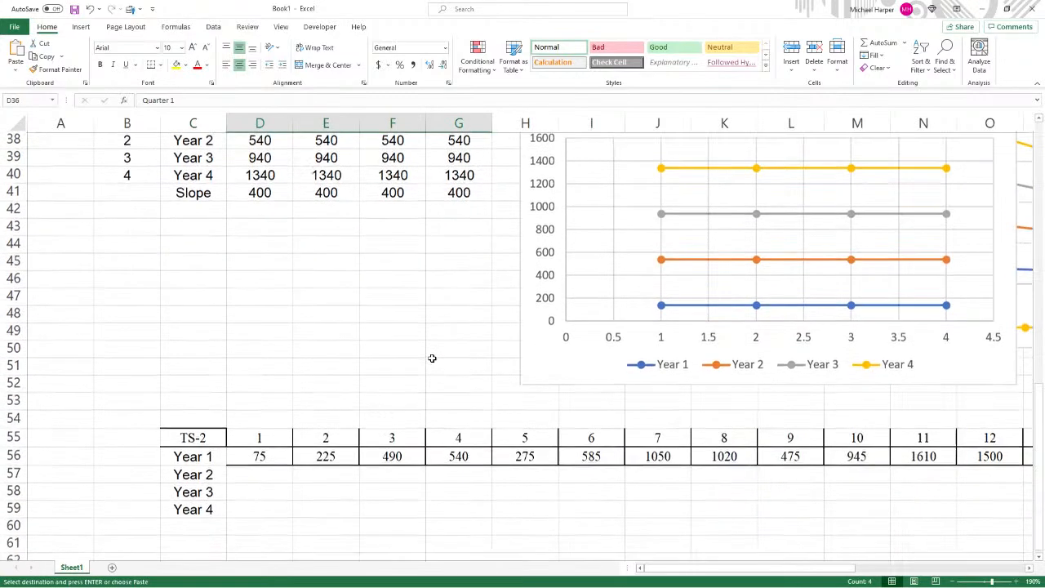
left_click_drag(278, 302, 461, 301)
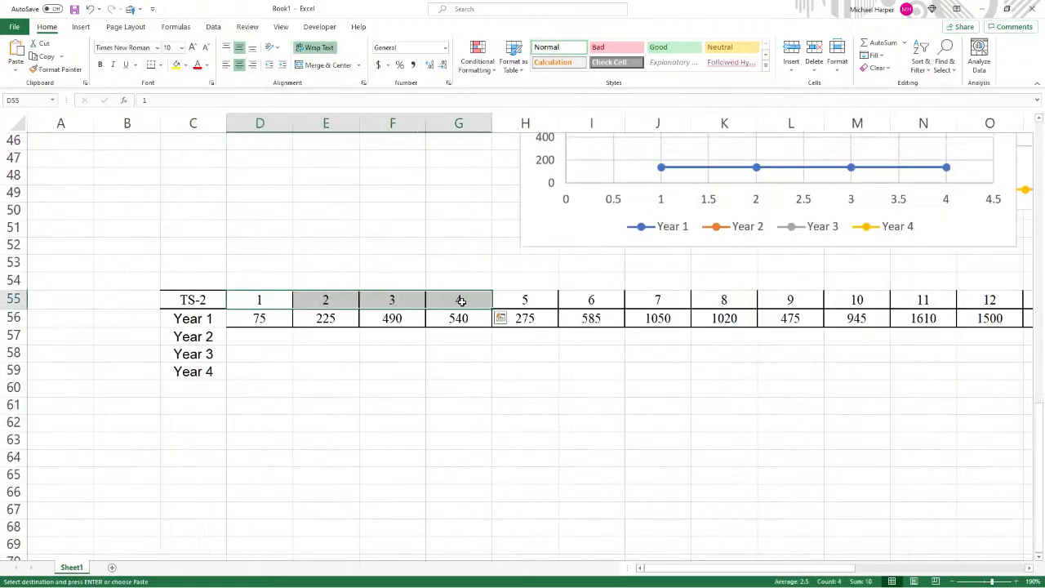
key("ctrl+v")
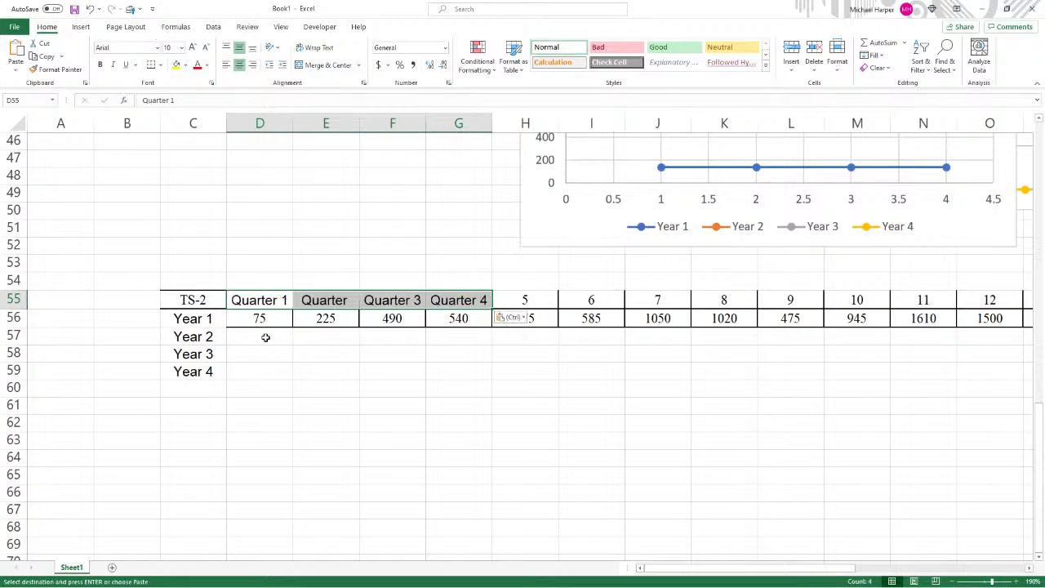
- Link Quarter 1 of Years 2, 3 and 4 to H56, L56 and P56, and fill the references across through Quarter 4
left_click(264, 338)
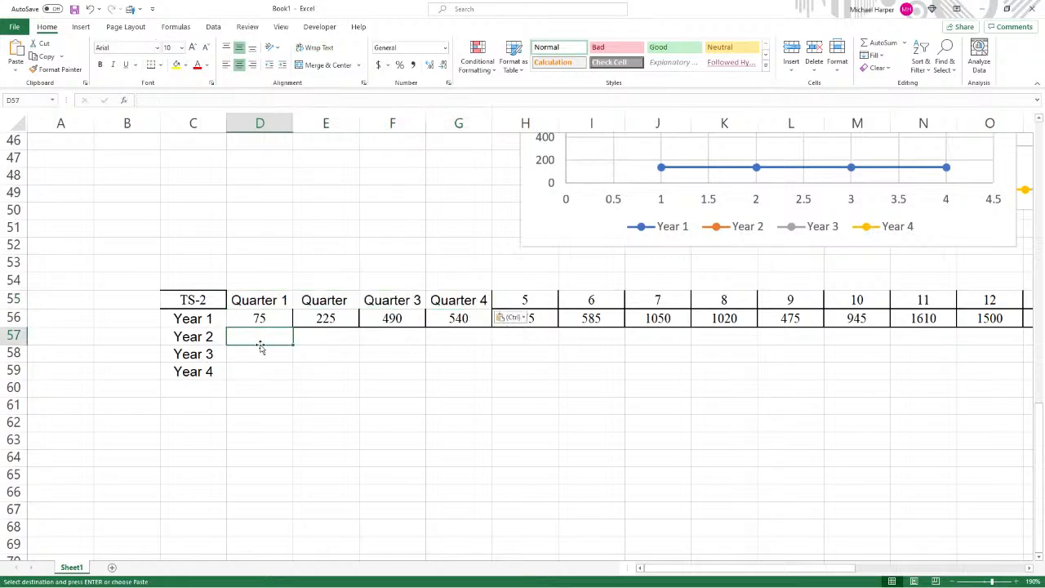
type("=")
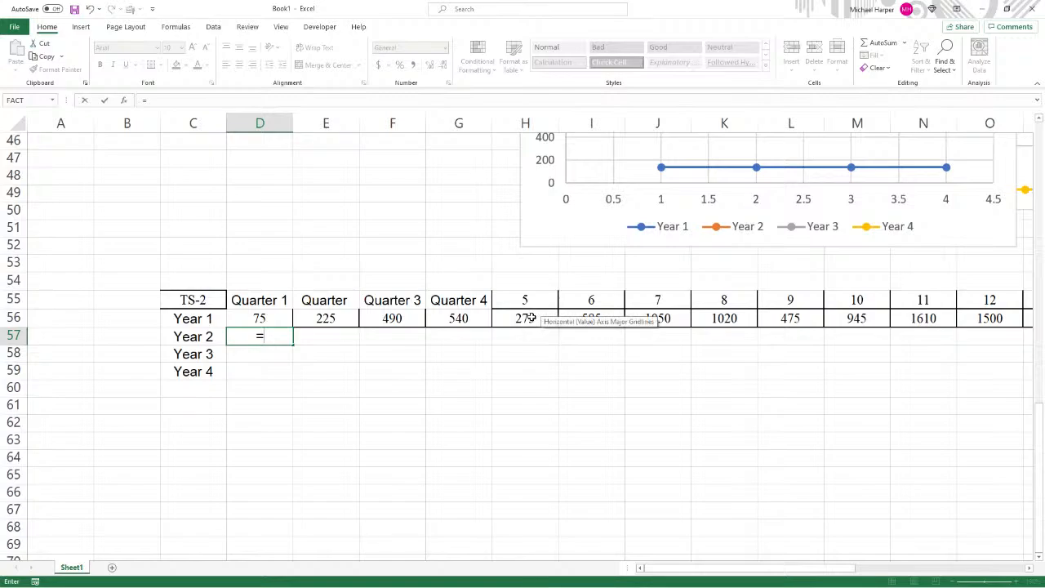
left_click(531, 319)
key("Return")
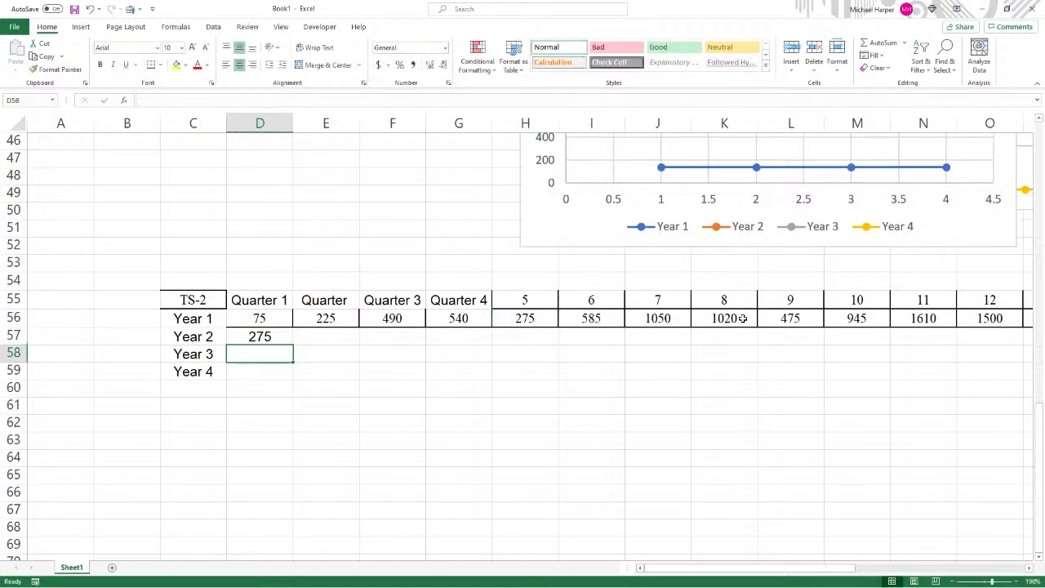
type("=")
left_click(792, 318)
key("Return")
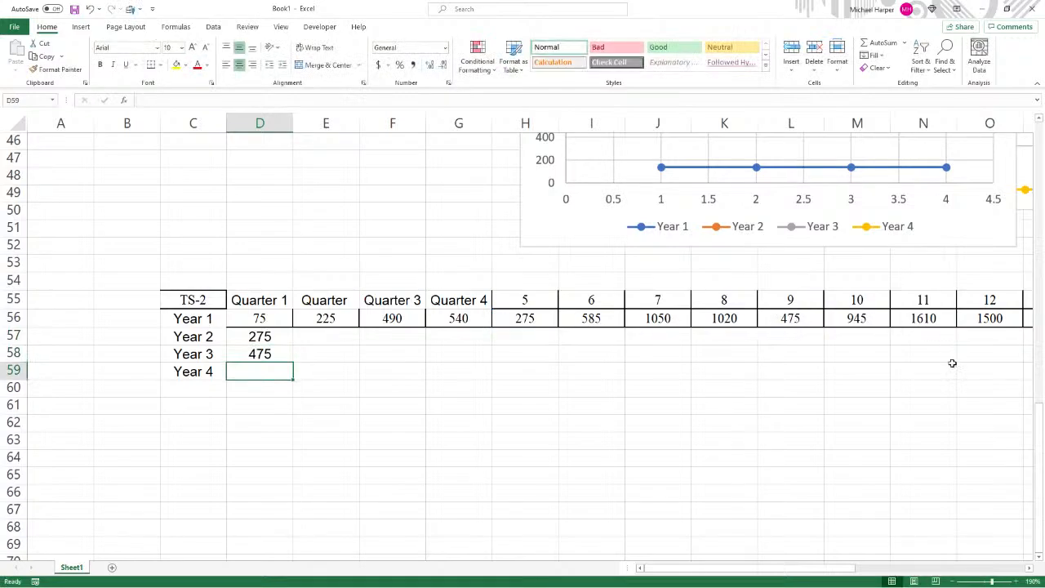
type("=")
left_click(1028, 567)
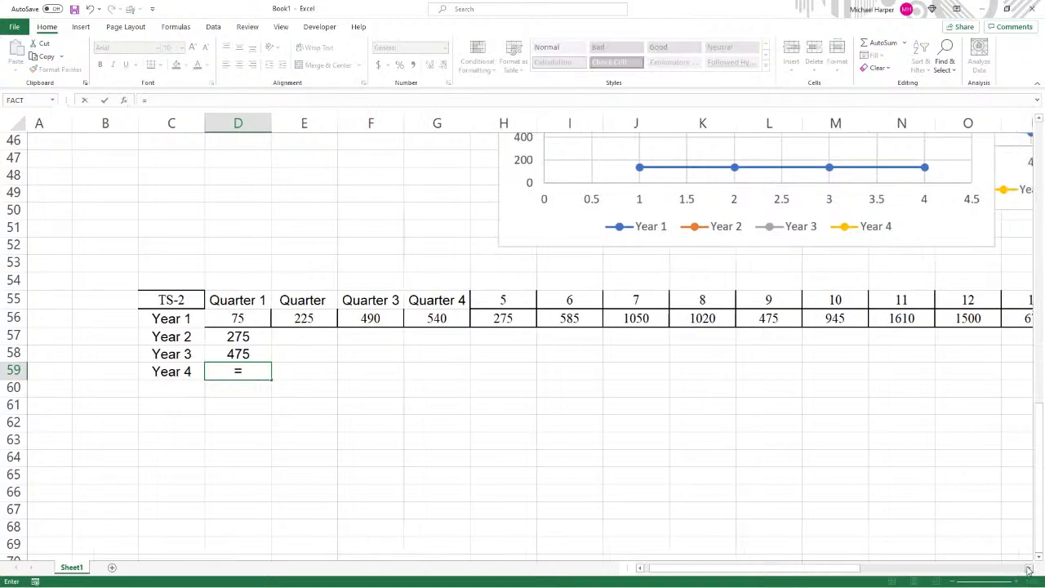
left_click(989, 318)
key("Return")
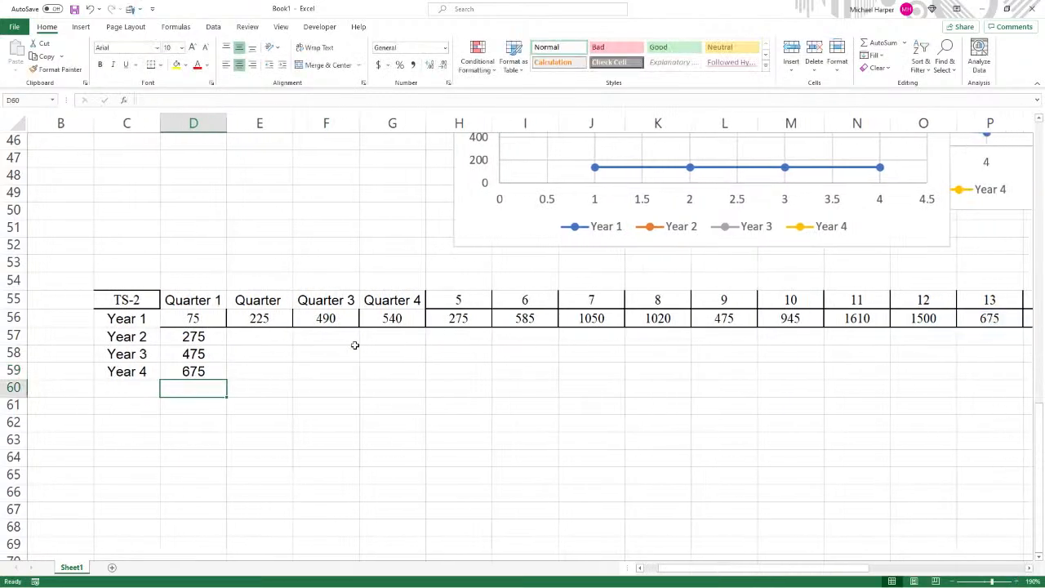
left_click_drag(187, 337, 423, 378)
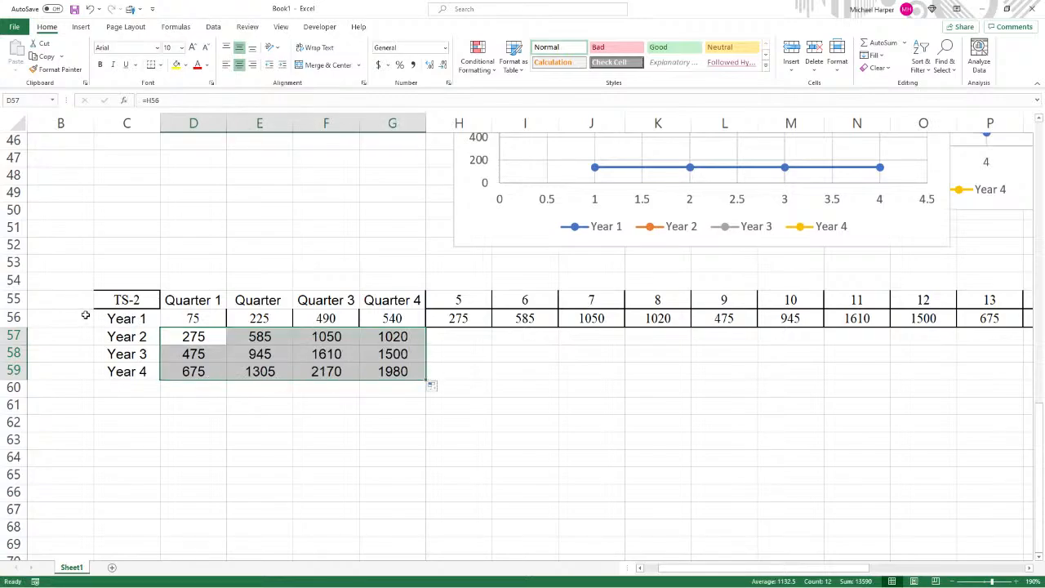
- Convert the TS-2 table in C55:G59 to static values by pasting it over itself as values
left_click_drag(121, 302, 378, 372)
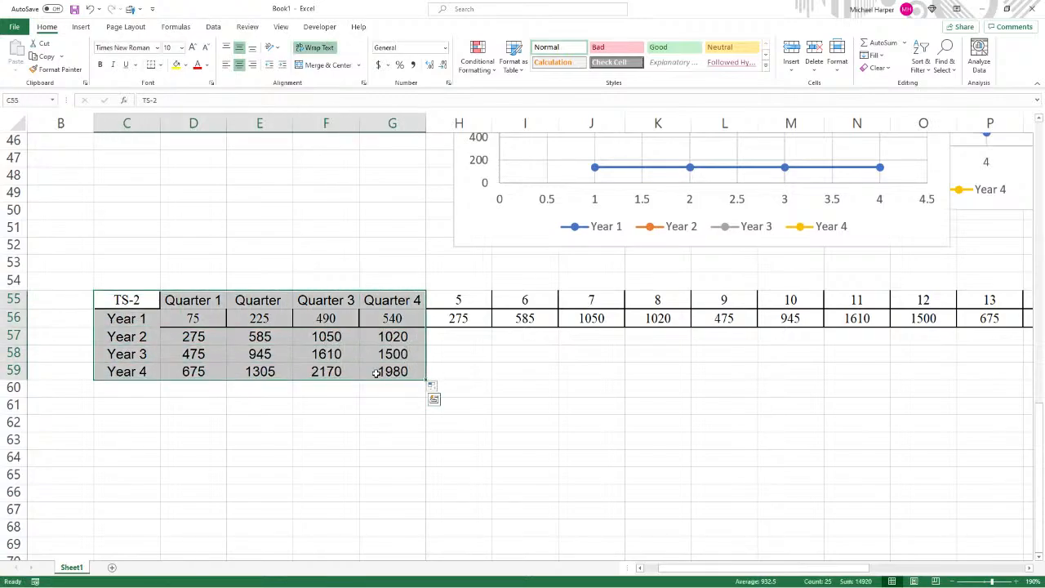
key("ctrl+c")
right_click(137, 263)
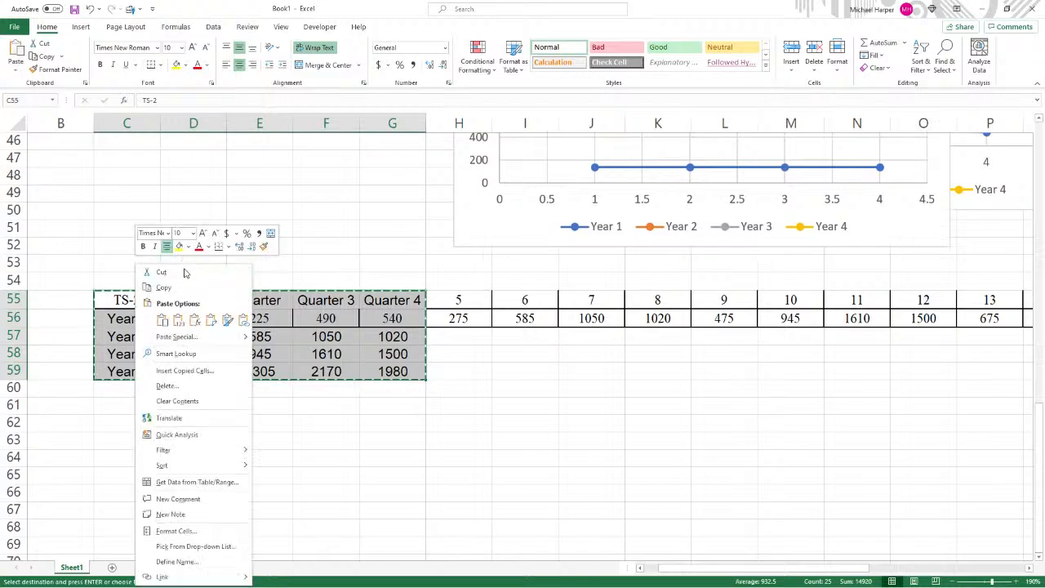
key("Escape")
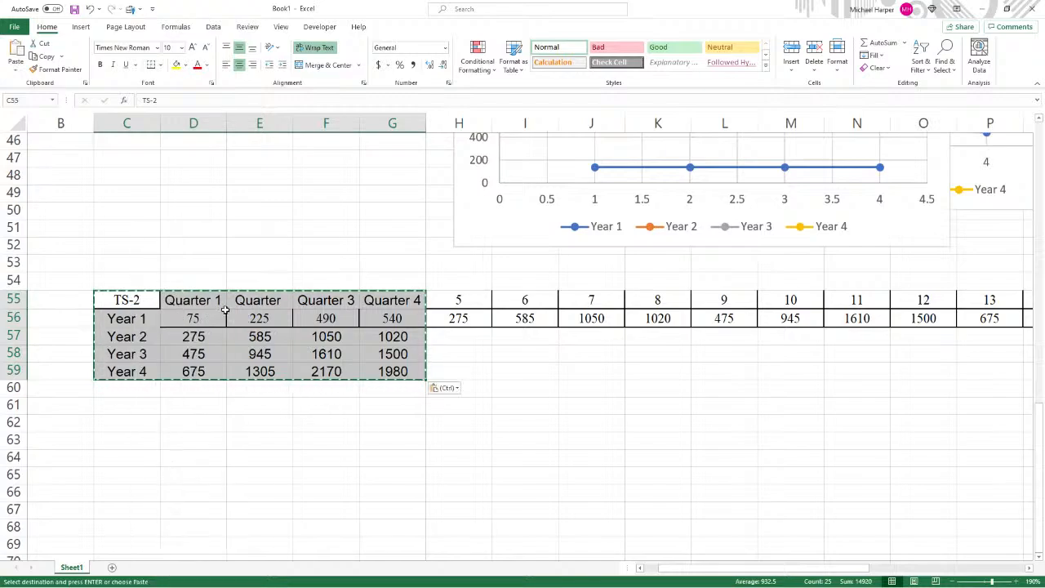
- Clear the leftover period data in H55:T56 and remove that range's borders
left_click_drag(450, 300, 1037, 323)
key("Delete")
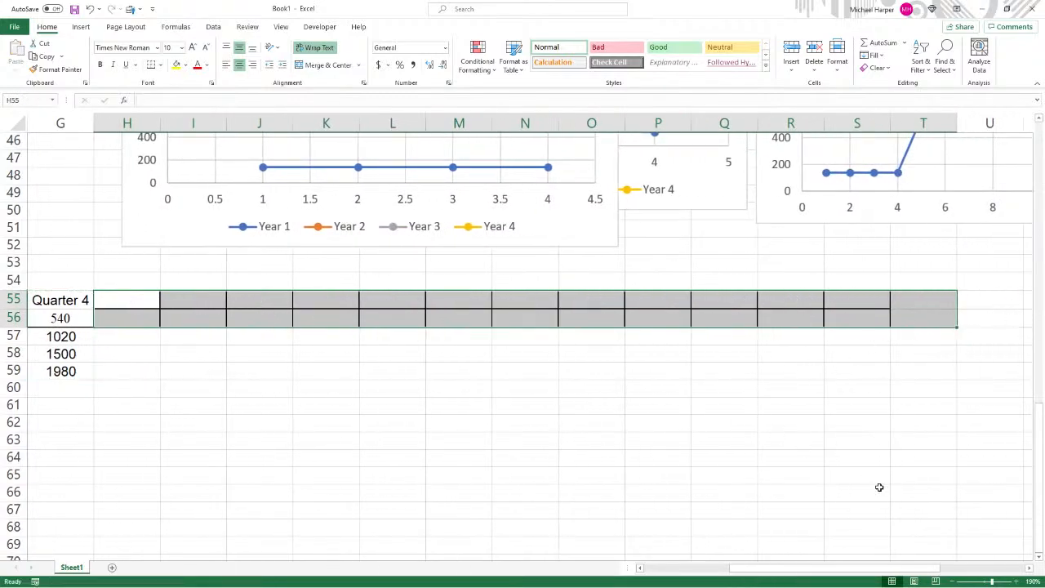
left_click(161, 65)
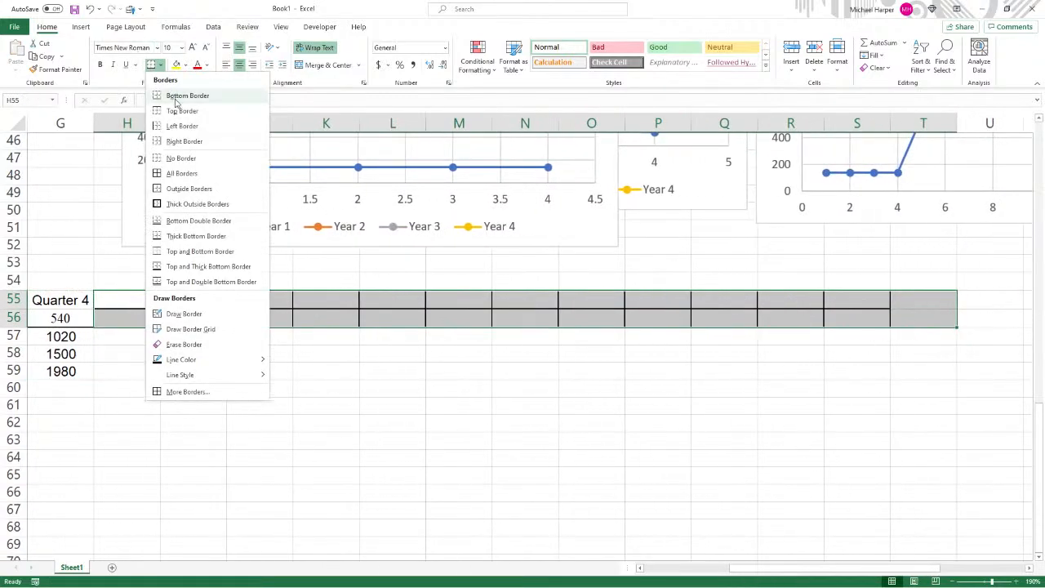
left_click(181, 159)
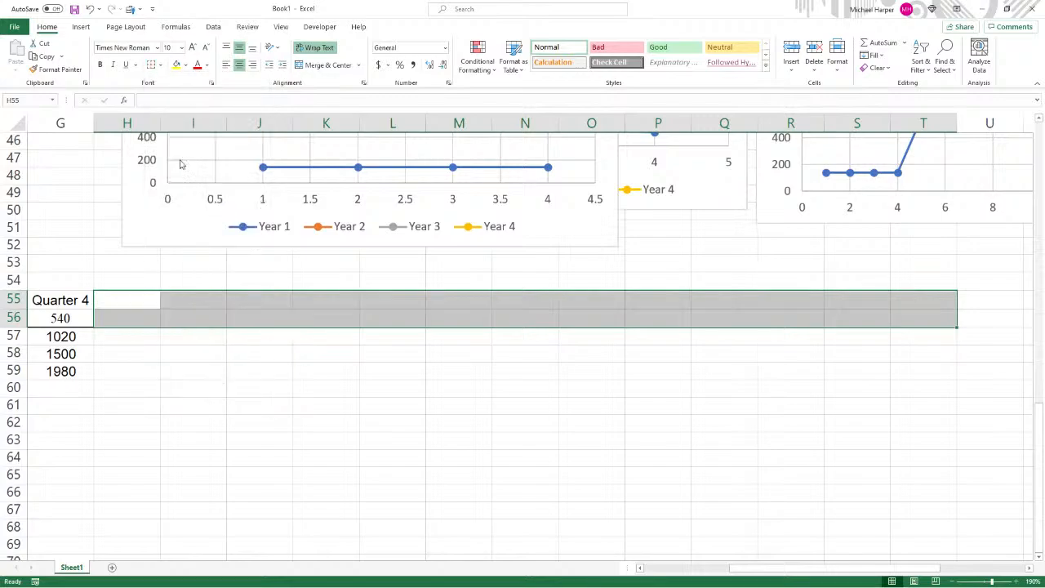
- Remove the borders from the TS-2 table in C55:G59 and set its font to Arial
left_click_drag(825, 576, 740, 575)
left_click_drag(200, 300, 457, 372)
left_click(155, 68)
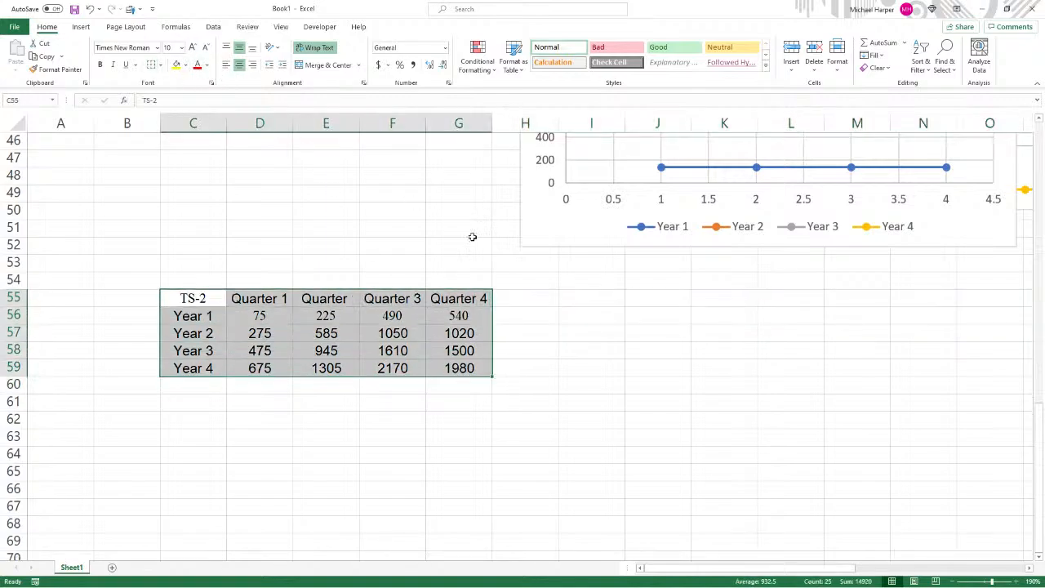
left_click(596, 367)
left_click_drag(214, 306, 459, 369)
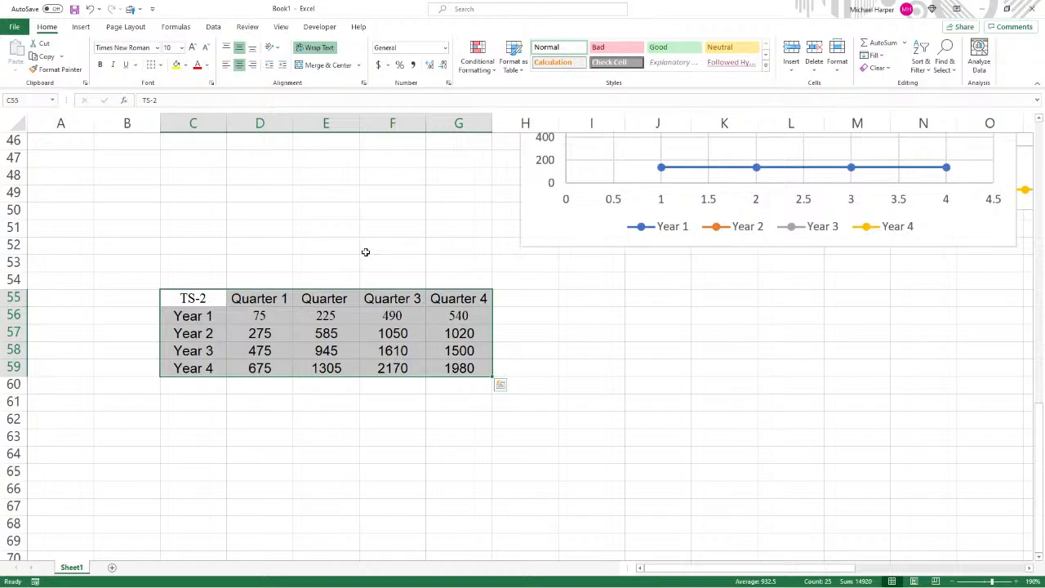
left_click(157, 47)
left_click(136, 338)
left_click(599, 344)
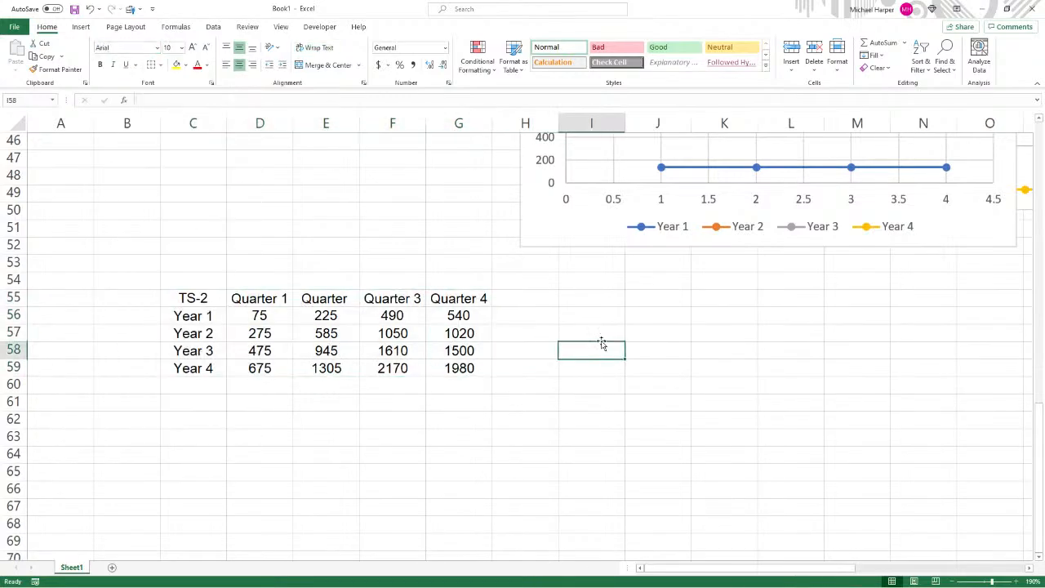
- Label C60 below the TS-2 years as "Slope"
left_click(219, 384)
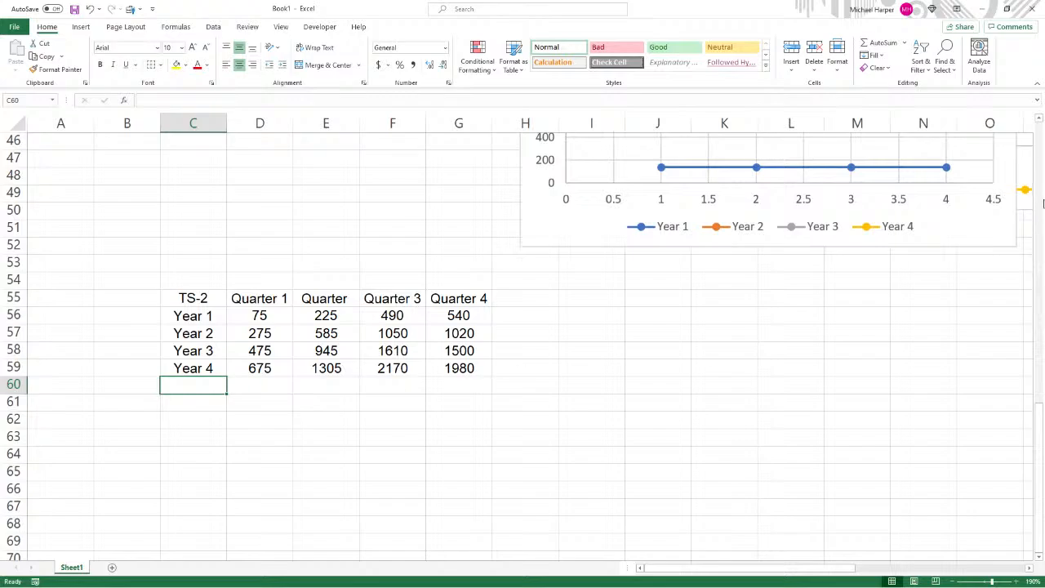
type("Slope")
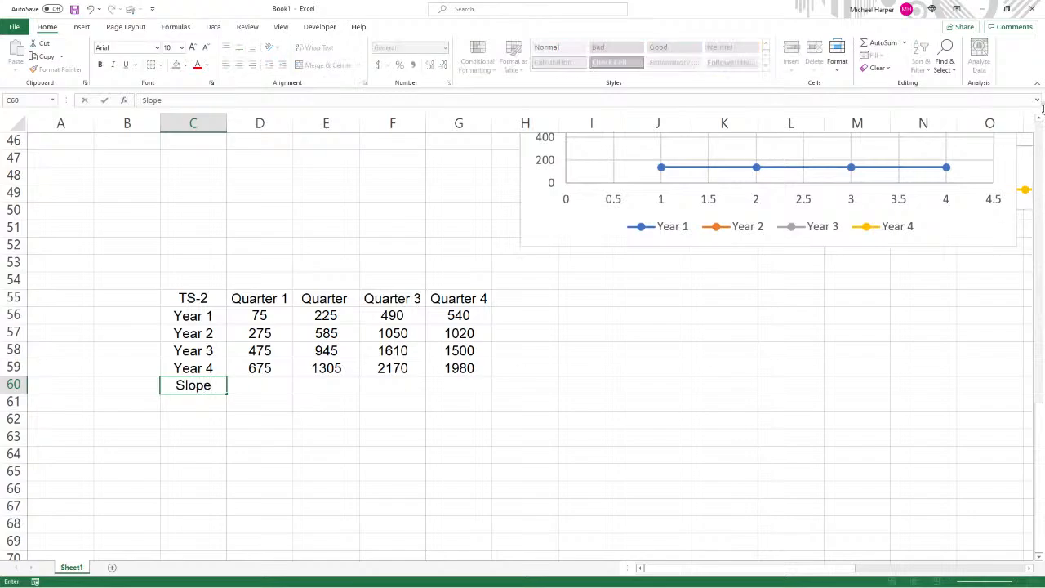
key("Tab")
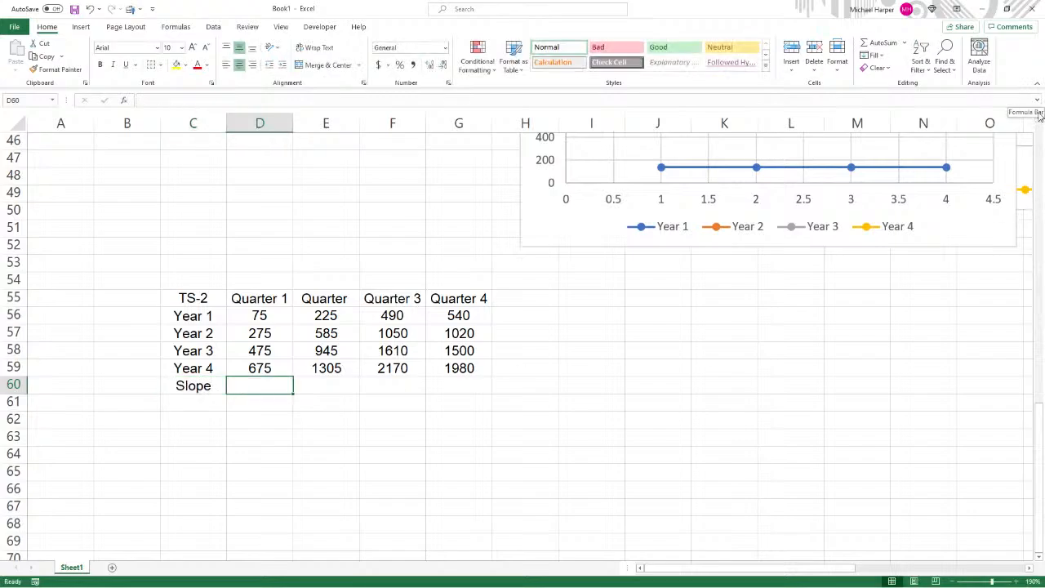
- Number the years 1 to 4 in B56:B59 beside the TS-2 year labels
left_click(137, 319)
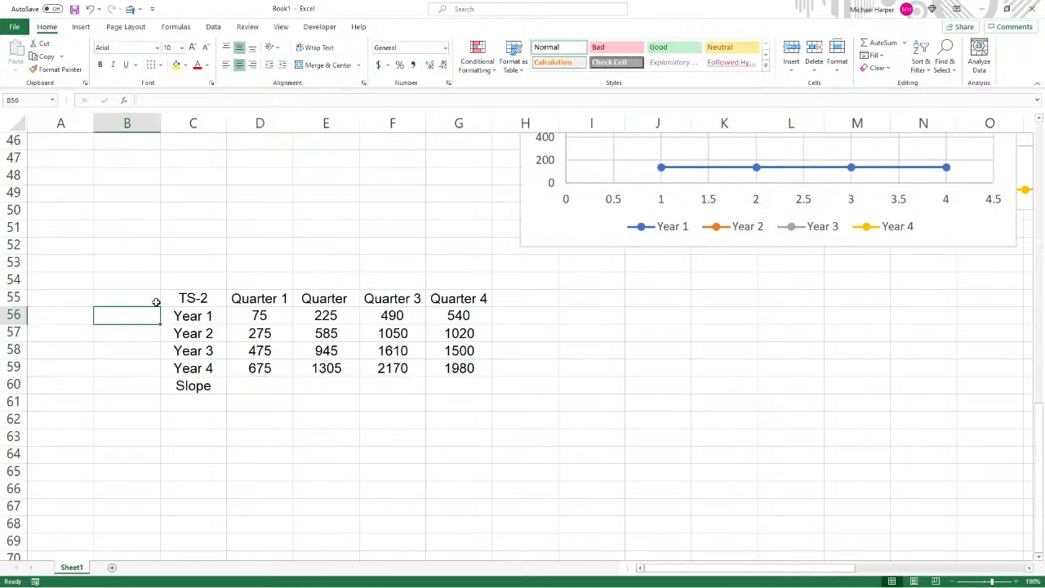
type("1")
key("Return")
type("2")
key("Return")
type("3")
key("Return")
type("4")
key("Tab")
- Calculate the Quarter 1 slope in D60 with =SLOPE(D56:D59,$B$56:$B$59) and fill the formula across to G60
key("Tab")
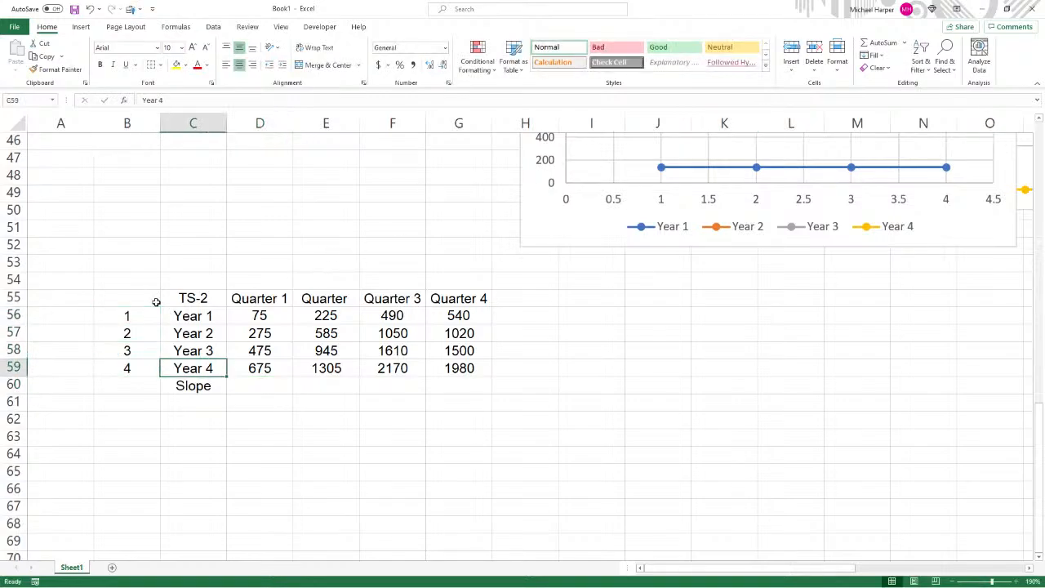
key("Down")
type("=s")
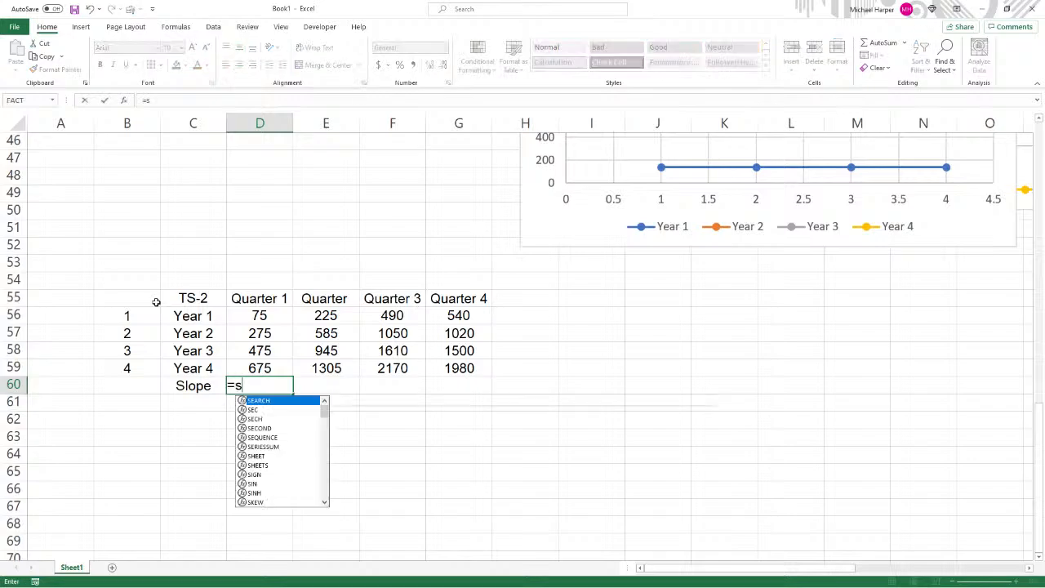
type("lope(")
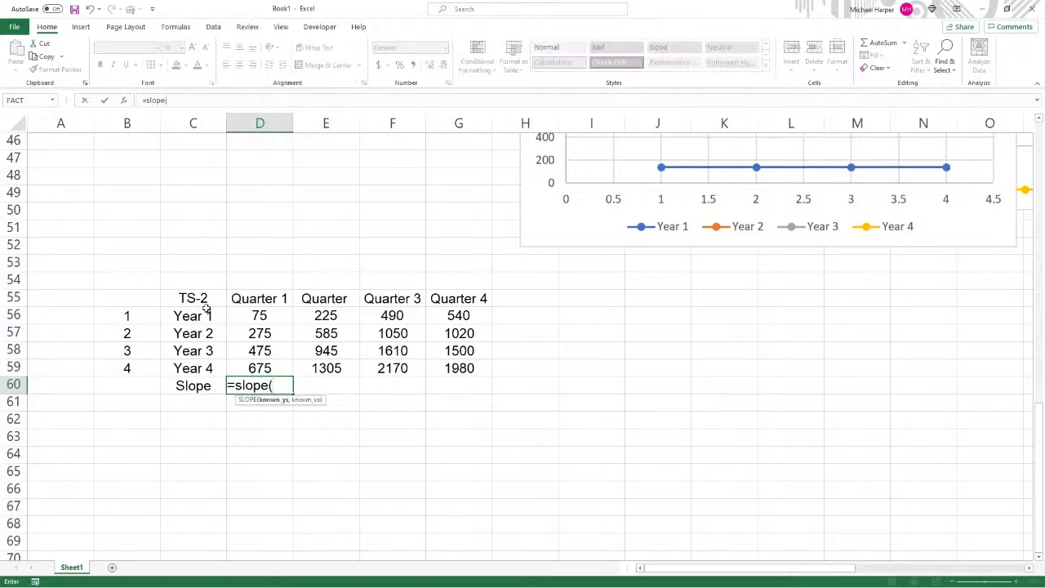
left_click_drag(260, 316, 277, 364)
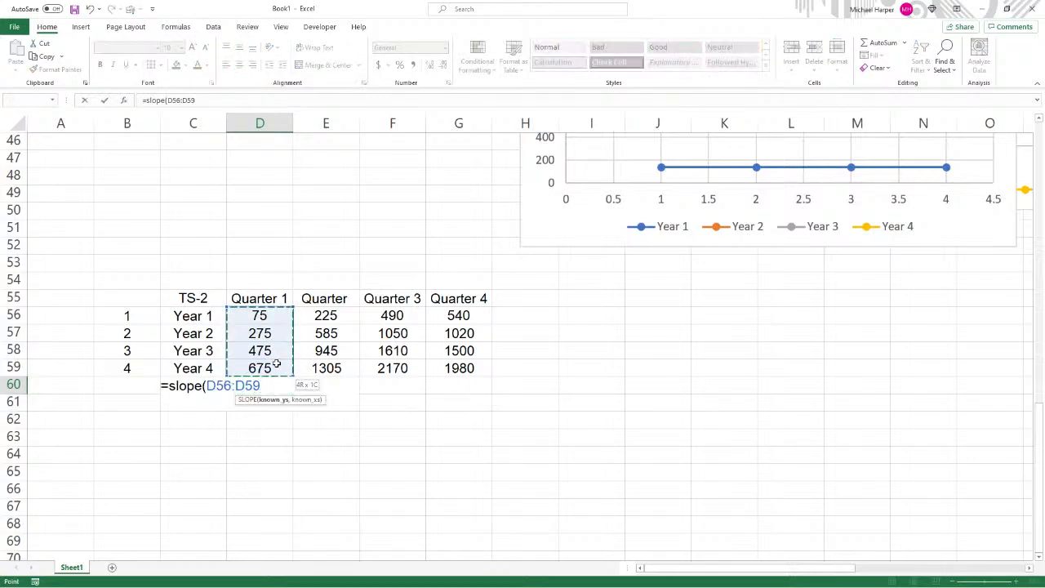
type(",")
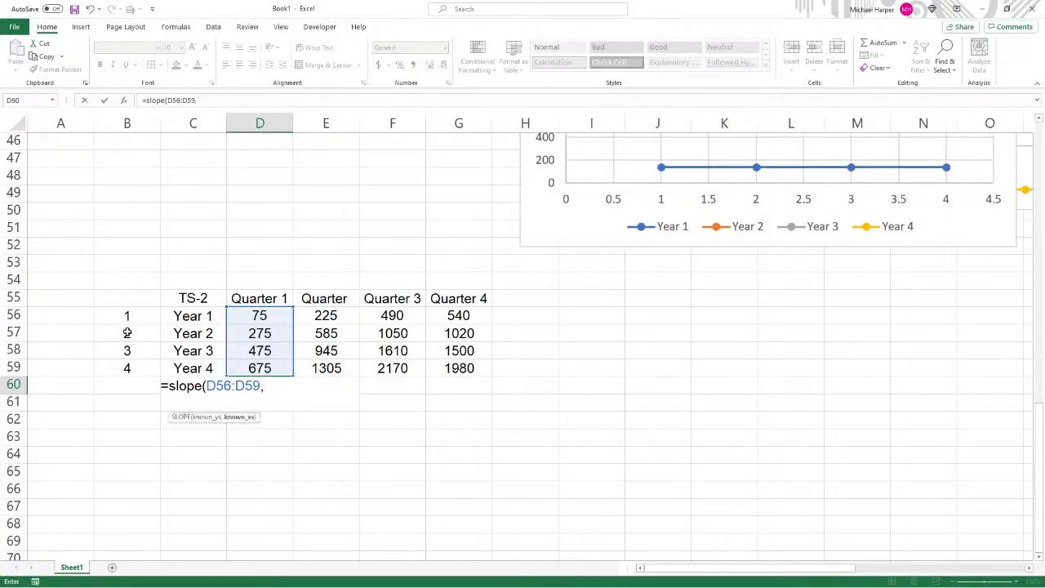
left_click_drag(128, 315, 144, 365)
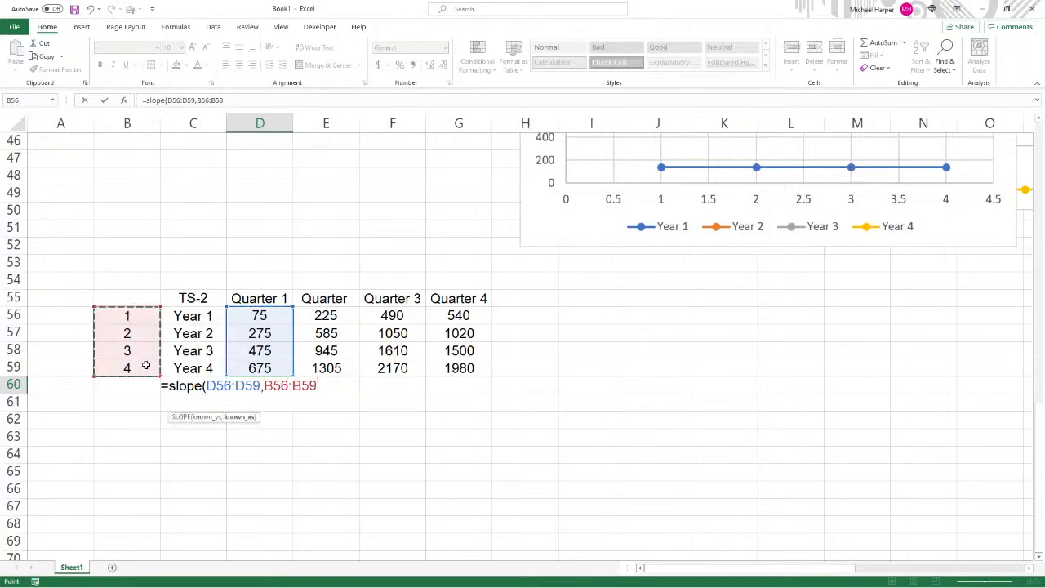
key("F4")
key("Return")
left_click(267, 386)
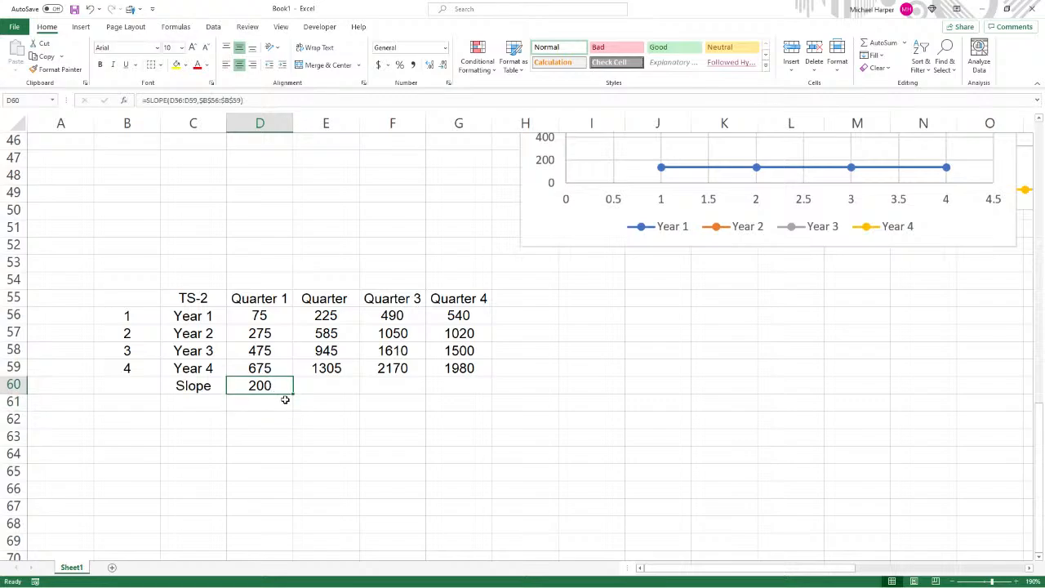
left_click_drag(293, 395, 490, 397)
- Calculate the average of the four TS-2 quarterly slopes in H60 with =AVERAGE(D60:G60)
left_click(537, 382)
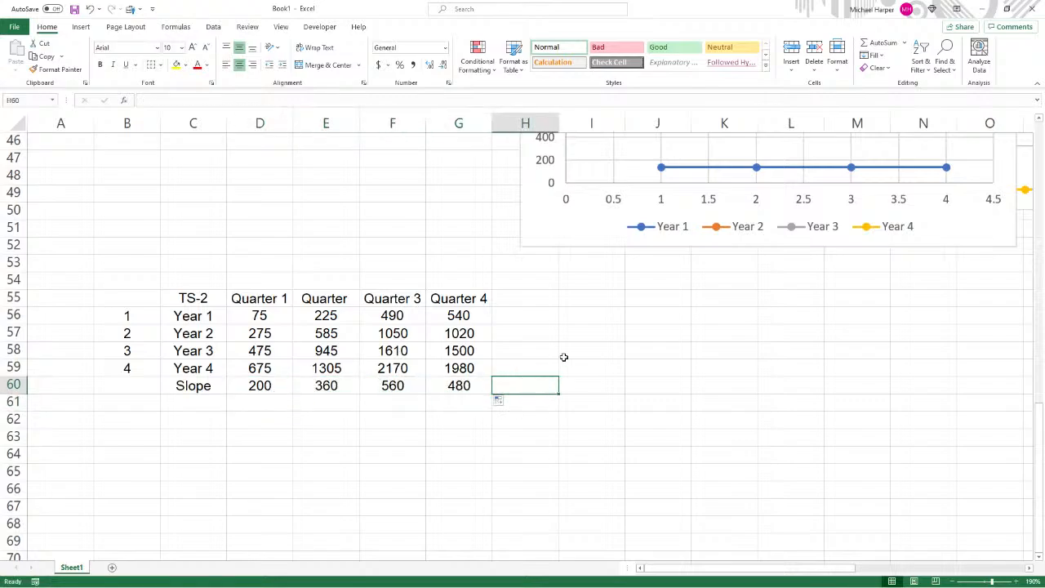
type("=avear")
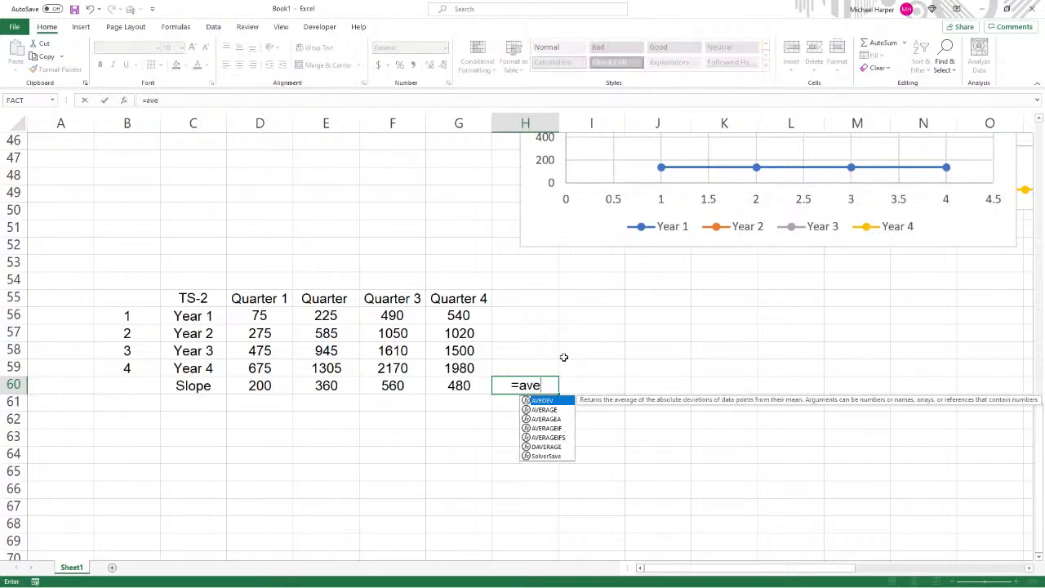
key("BackSpace")
key("BackSpace")
type("ra")
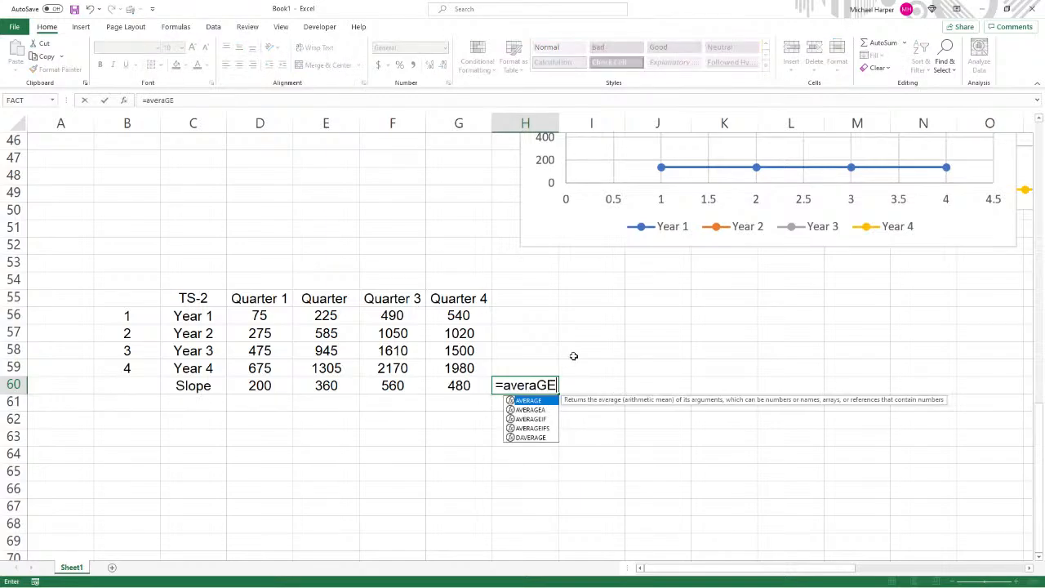
key("Tab")
type("ge(")
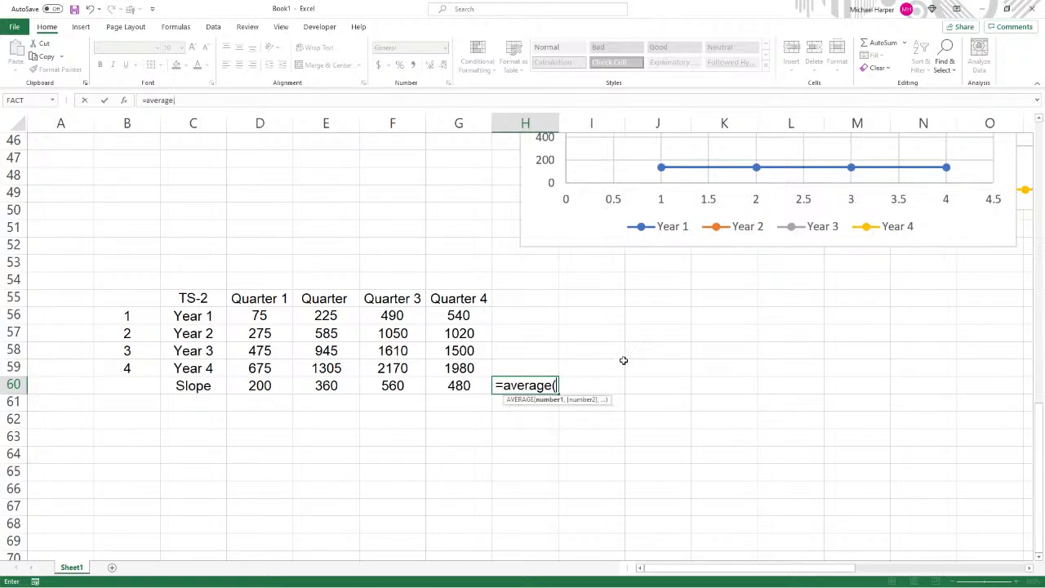
left_click_drag(261, 384, 439, 377)
key("Return")
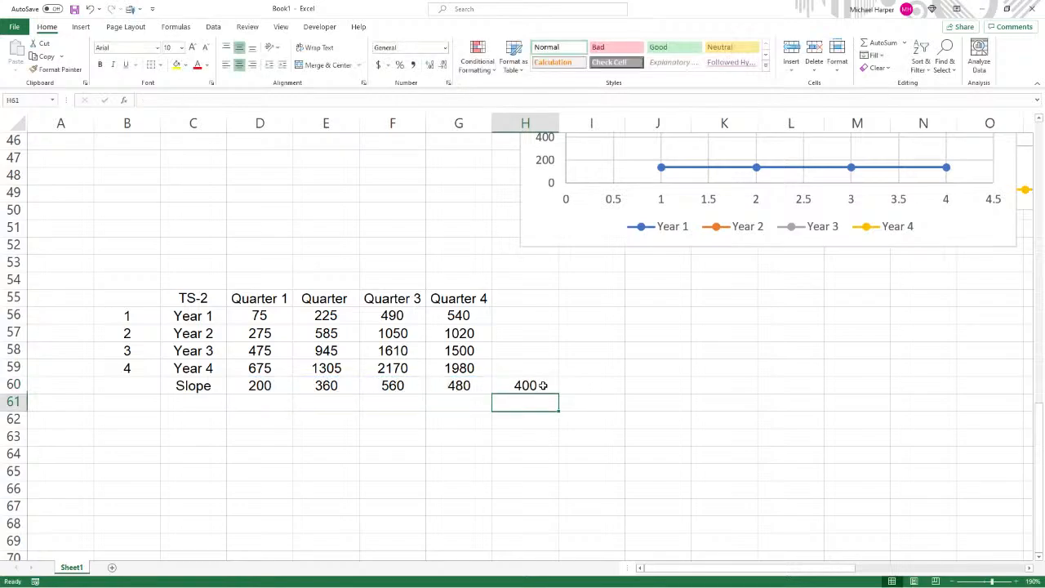
- Label C61 as "SI" and calculate the seasonal indices in D61:G61 with =D60/$H$60 filled across
left_click(214, 400)
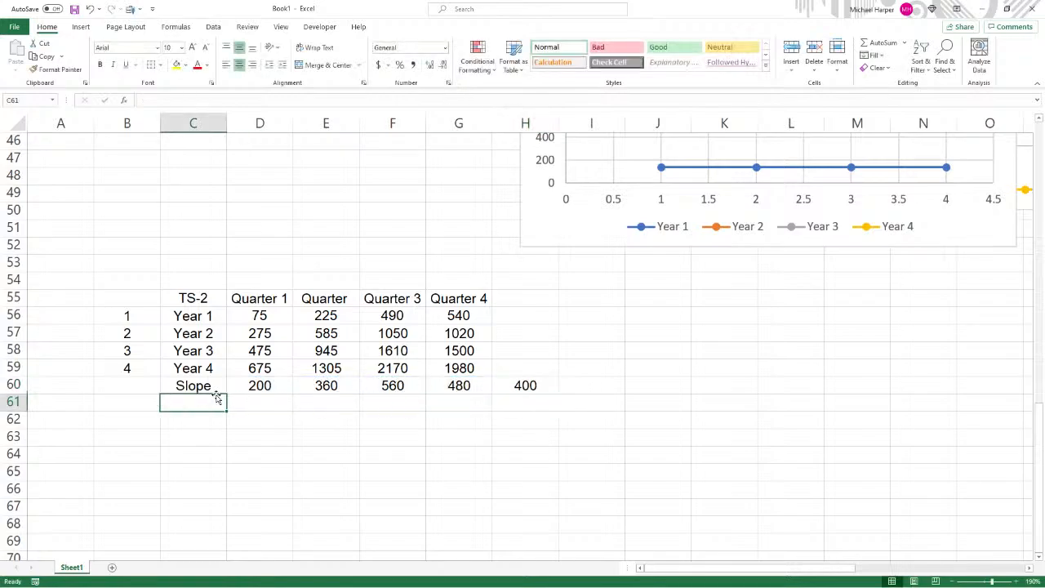
type("Sl")
key("Tab")
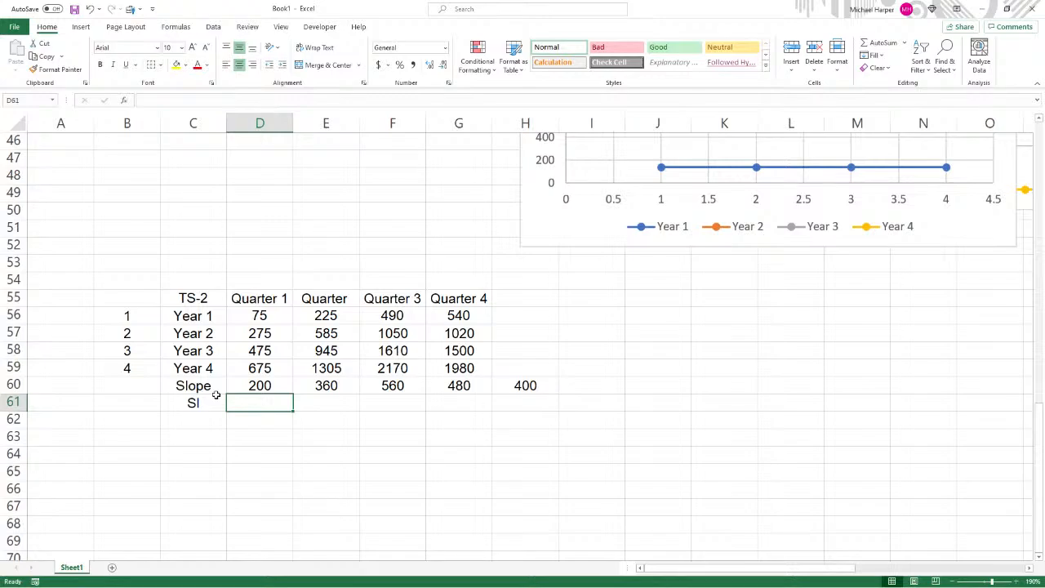
type("=")
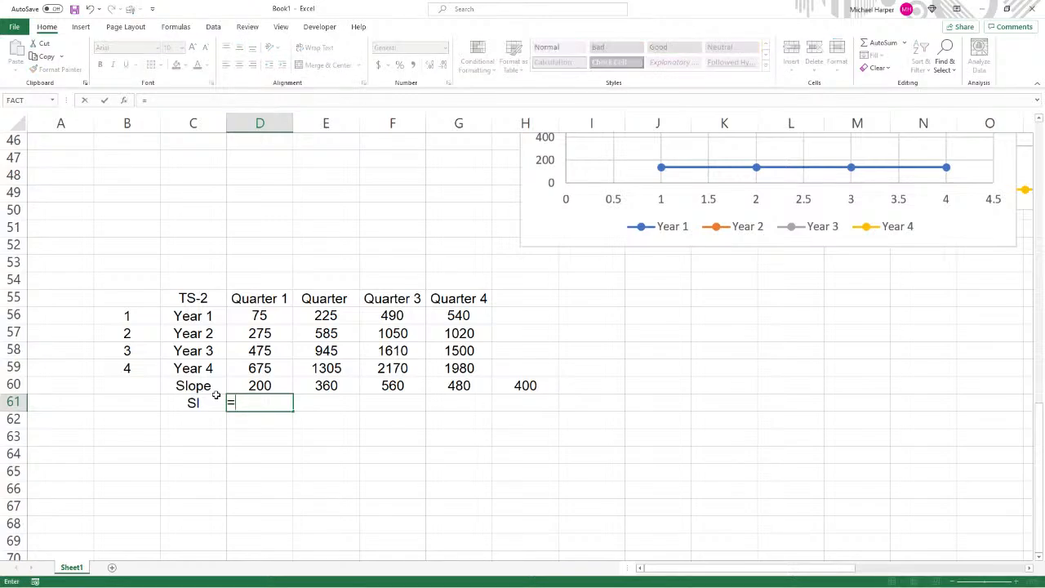
left_click(268, 386)
type("/")
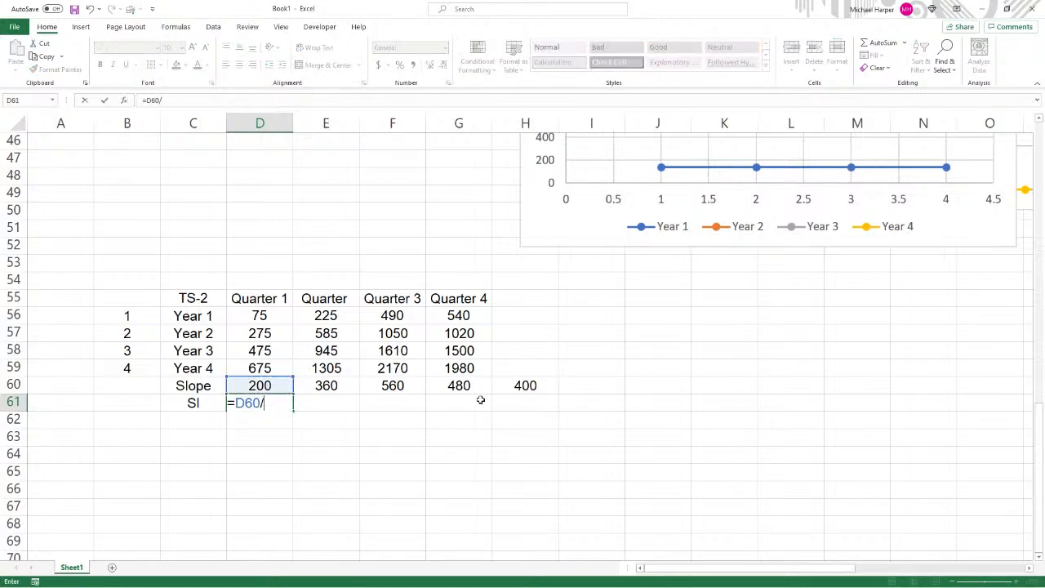
left_click(519, 389)
key("F4")
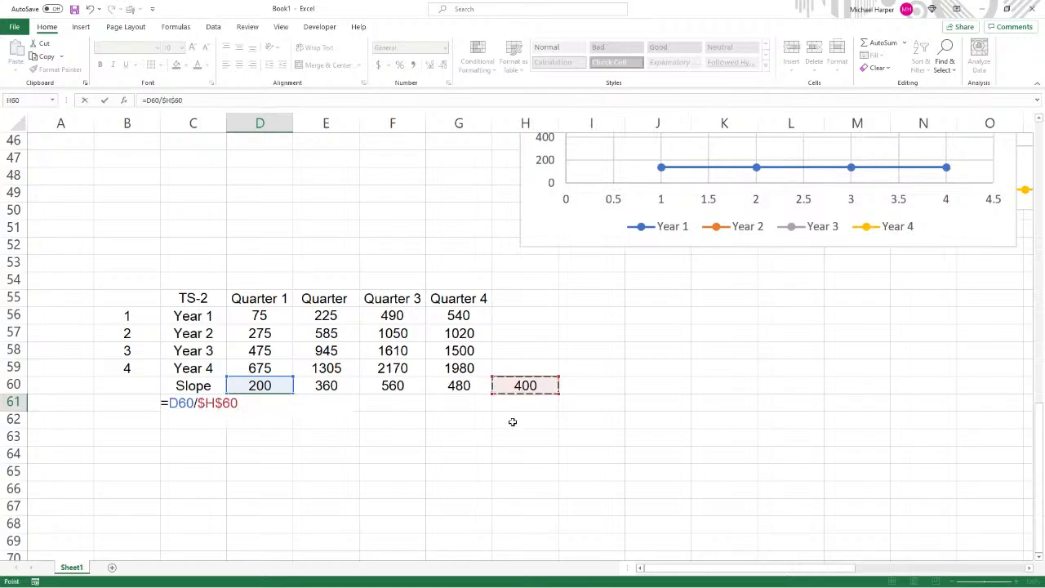
key("Return")
left_click(279, 409)
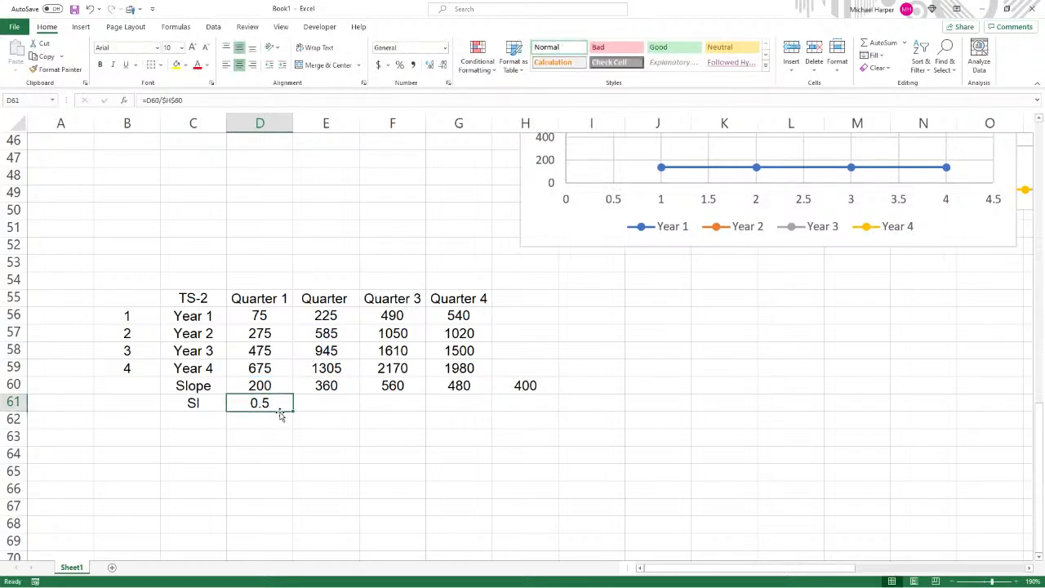
left_click_drag(294, 412, 462, 417)
- Compare the quarterly slopes, seasonal indices and average slope of the TS-1 table with those of the TS-2 table
scroll(398, 412, "up", 4)
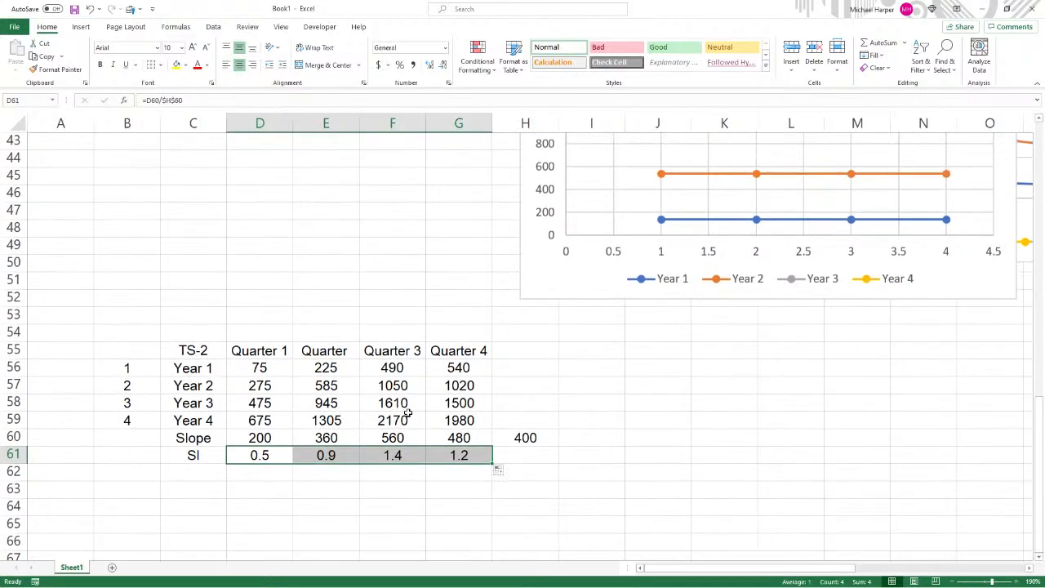
scroll(392, 368, "up", 1)
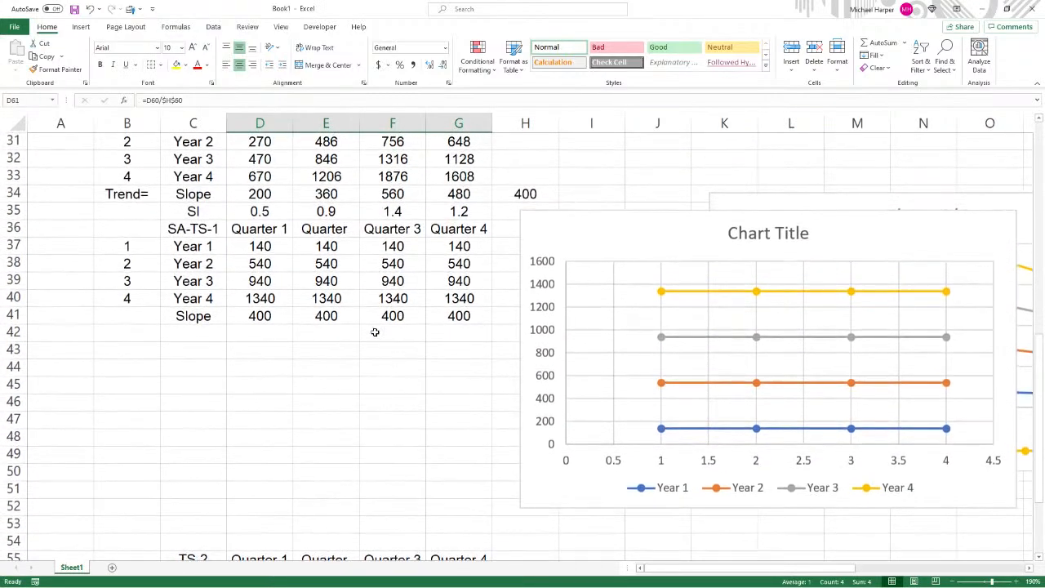
left_click_drag(267, 213, 461, 214)
scroll(449, 243, "down", 3)
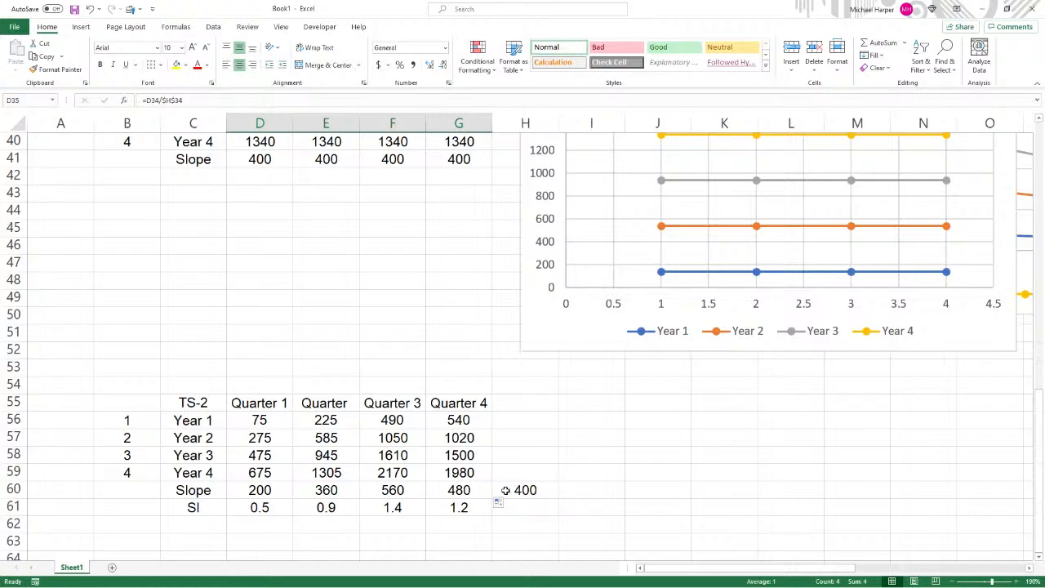
scroll(505, 490, "up", 4)
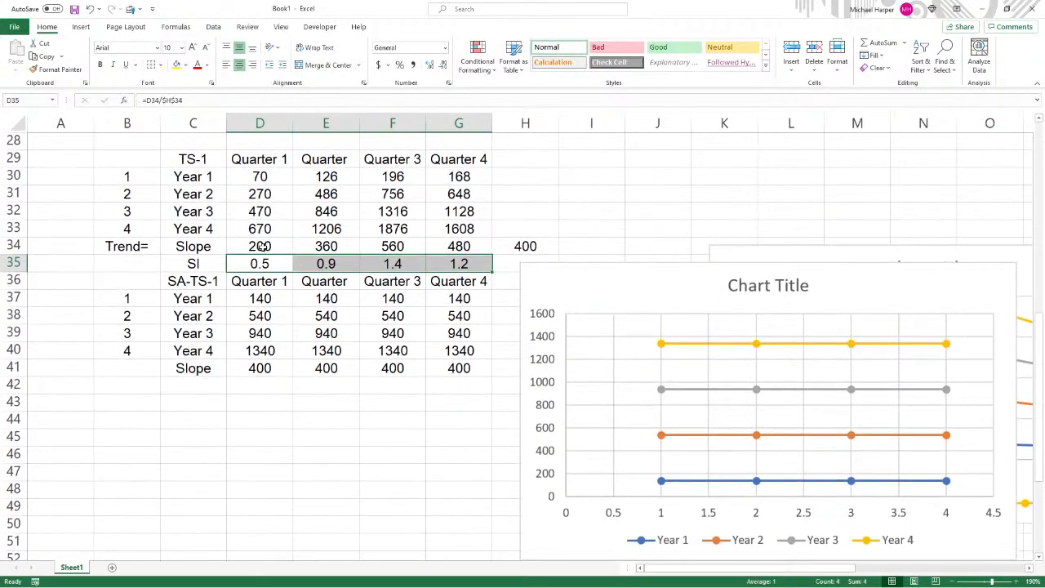
left_click_drag(262, 245, 481, 247)
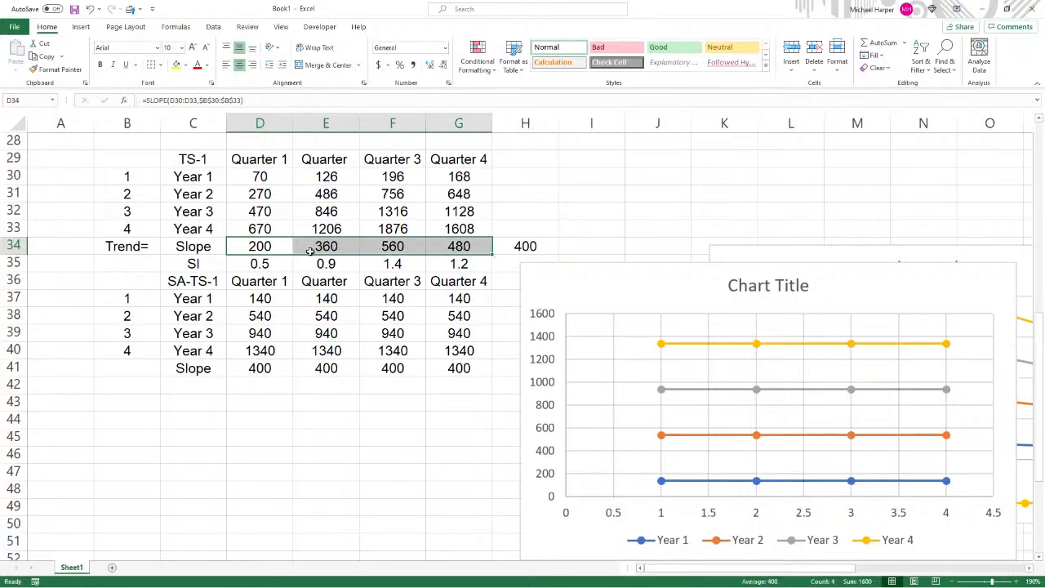
scroll(485, 266, "down", 5)
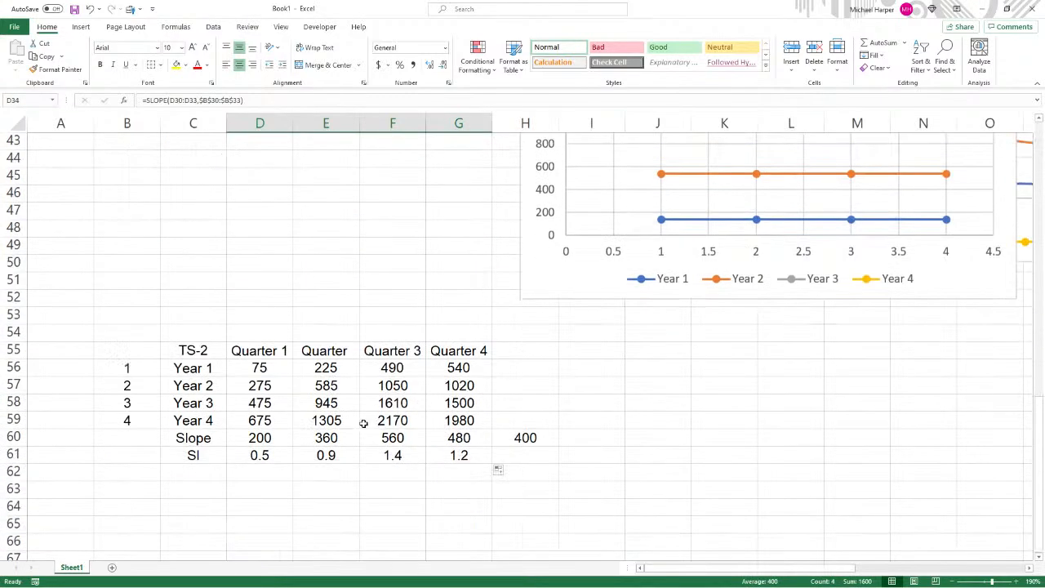
left_click_drag(269, 438, 459, 440)
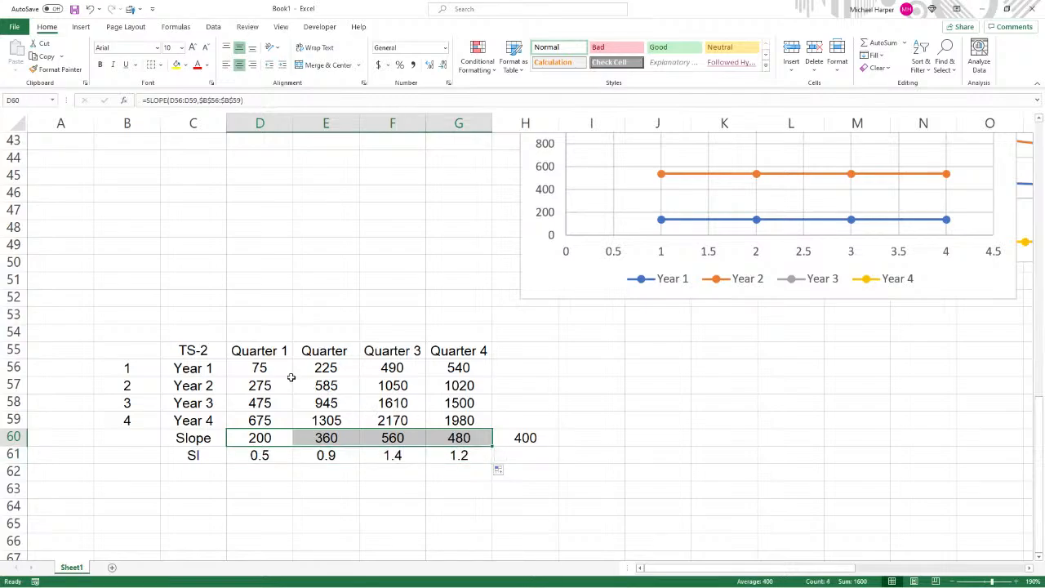
left_click_drag(277, 367, 415, 422)
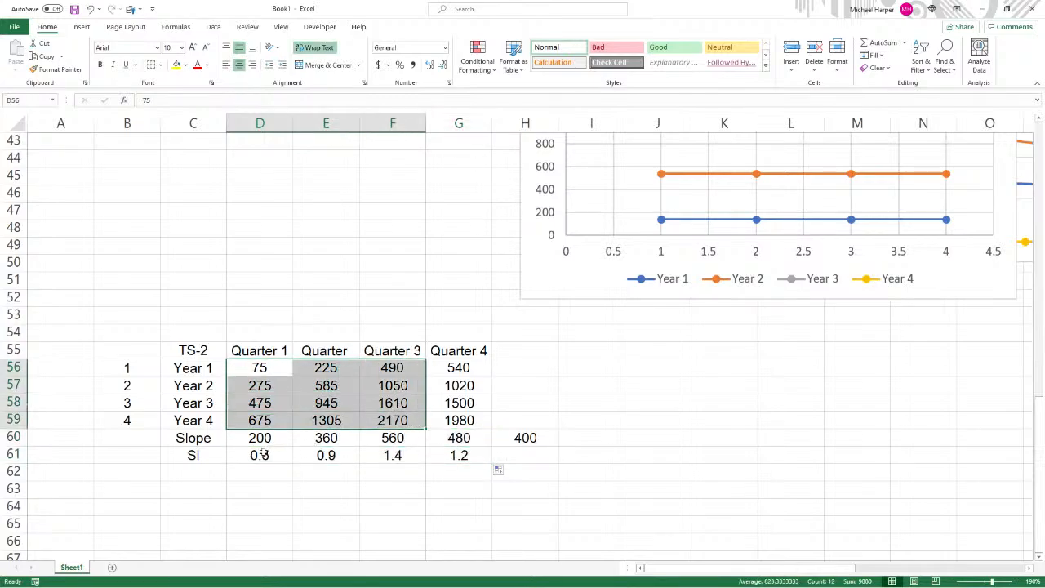
left_click_drag(261, 455, 431, 455)
left_click_drag(270, 437, 459, 439)
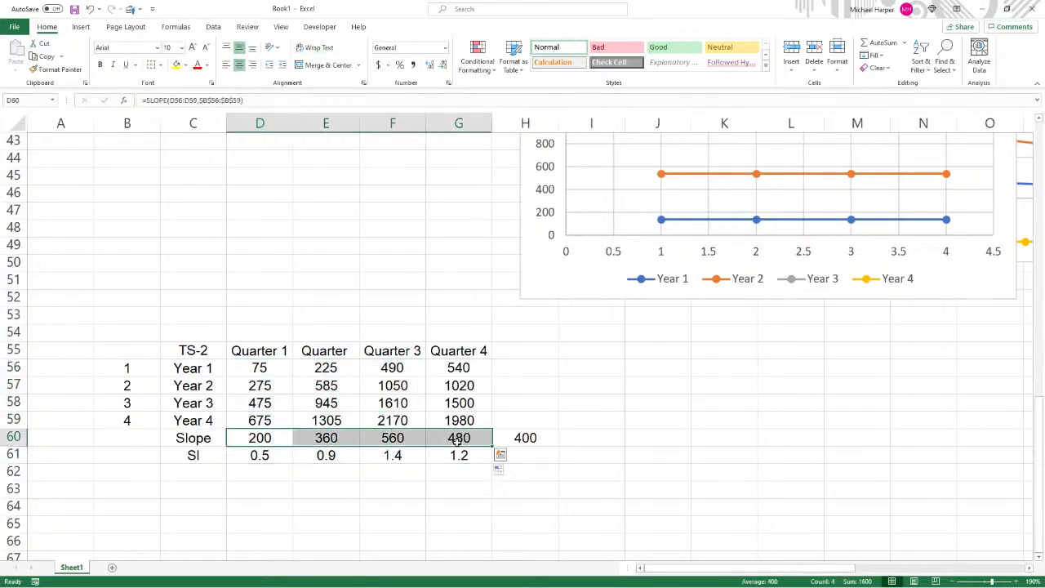
left_click(524, 438)
scroll(546, 391, "up", 9)
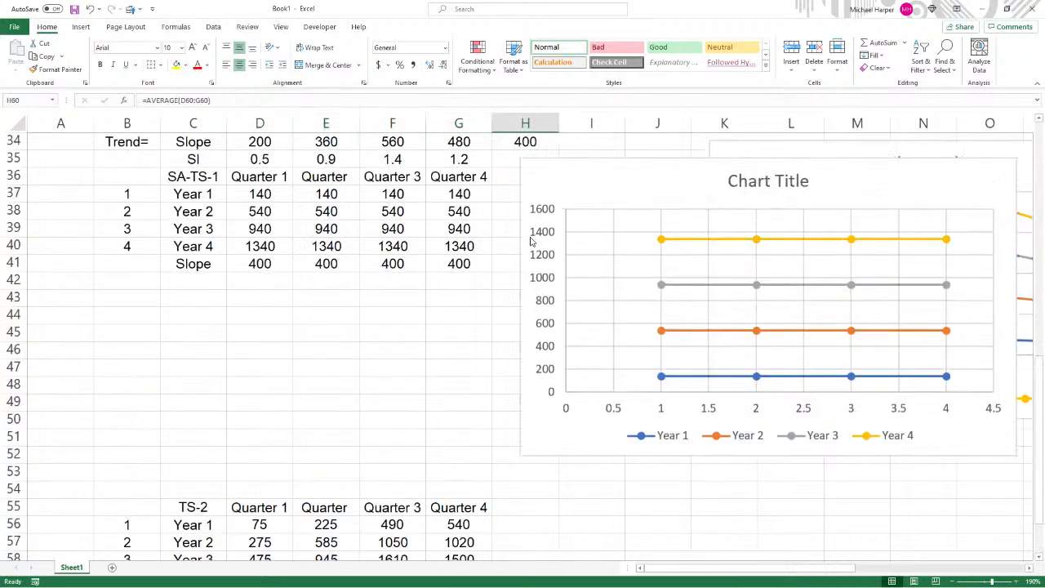
scroll(530, 225, "up", 1)
left_click(531, 191)
scroll(495, 339, "down", 4)
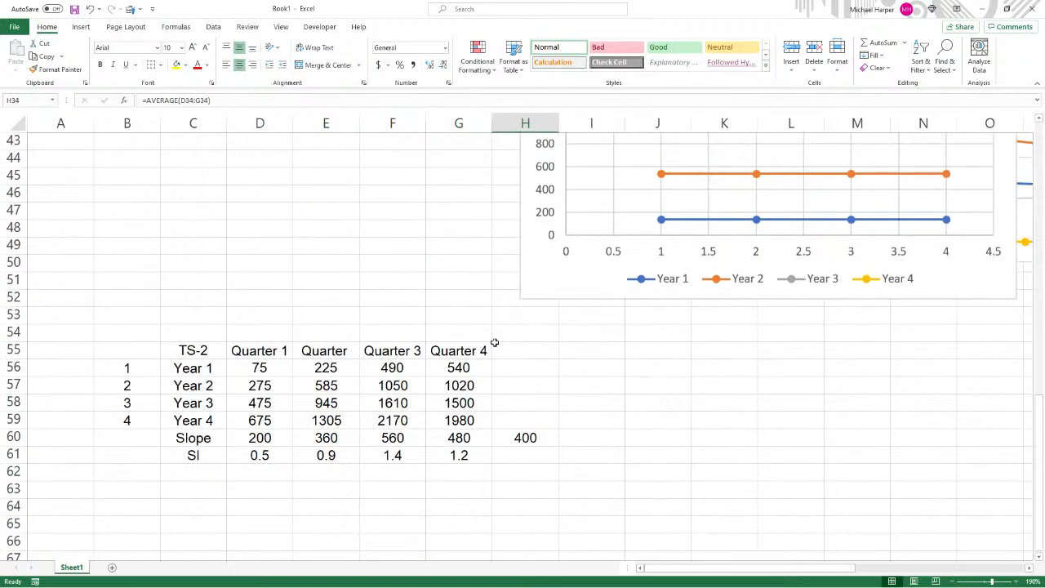
- Copy the TS-2 table C55:G60 to C62 and clear the copied figures in D63:G67
scroll(495, 342, "down", 1)
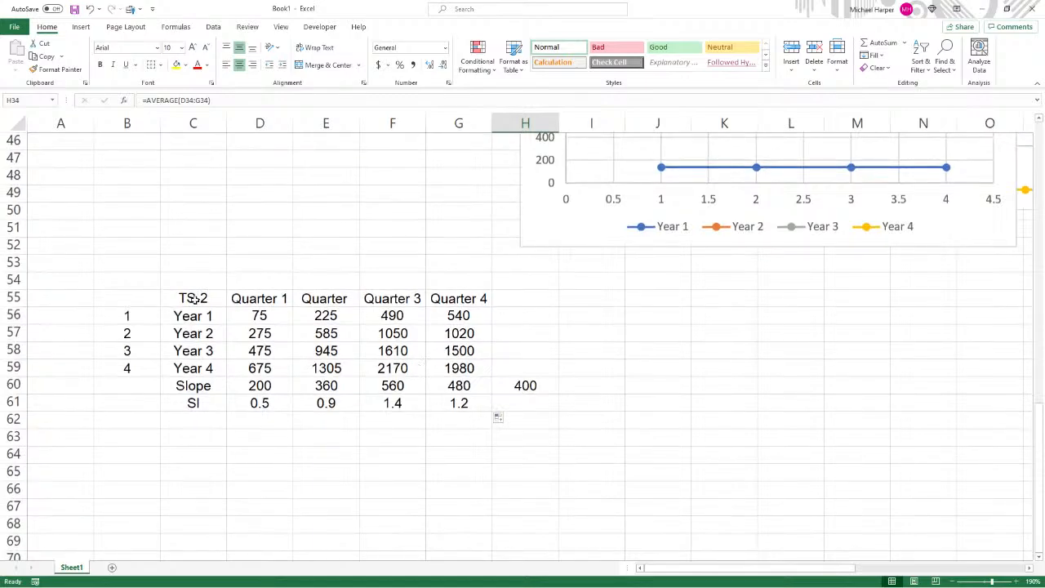
left_click_drag(193, 298, 487, 382)
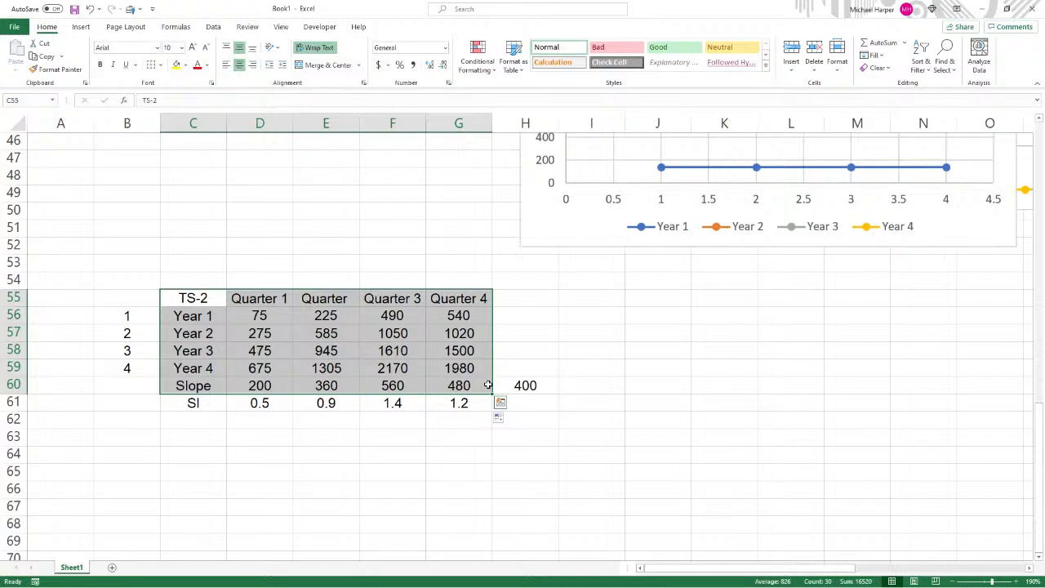
key("ctrl+c")
left_click(206, 422)
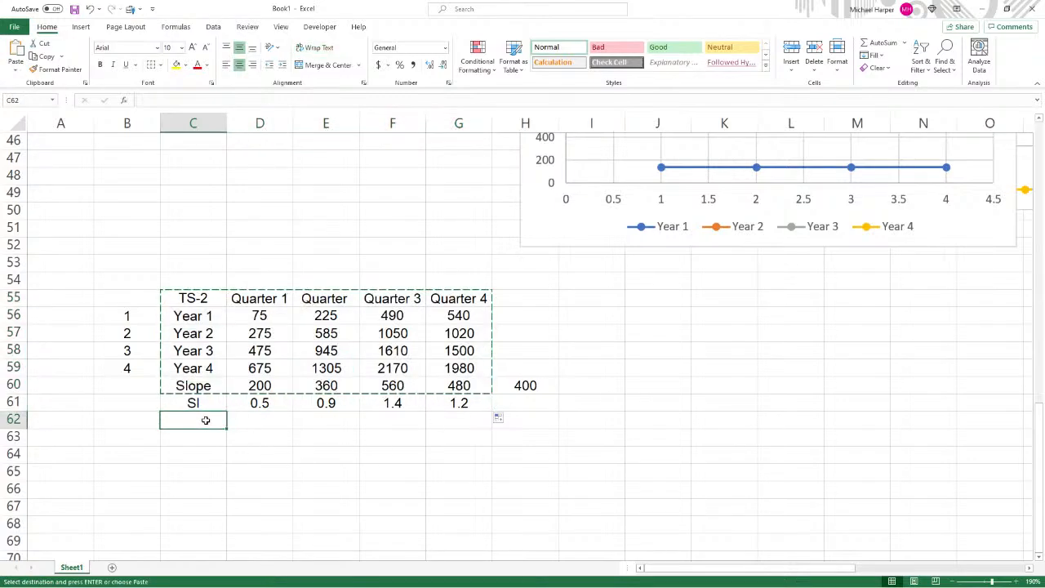
right_click(208, 423)
left_click(250, 172)
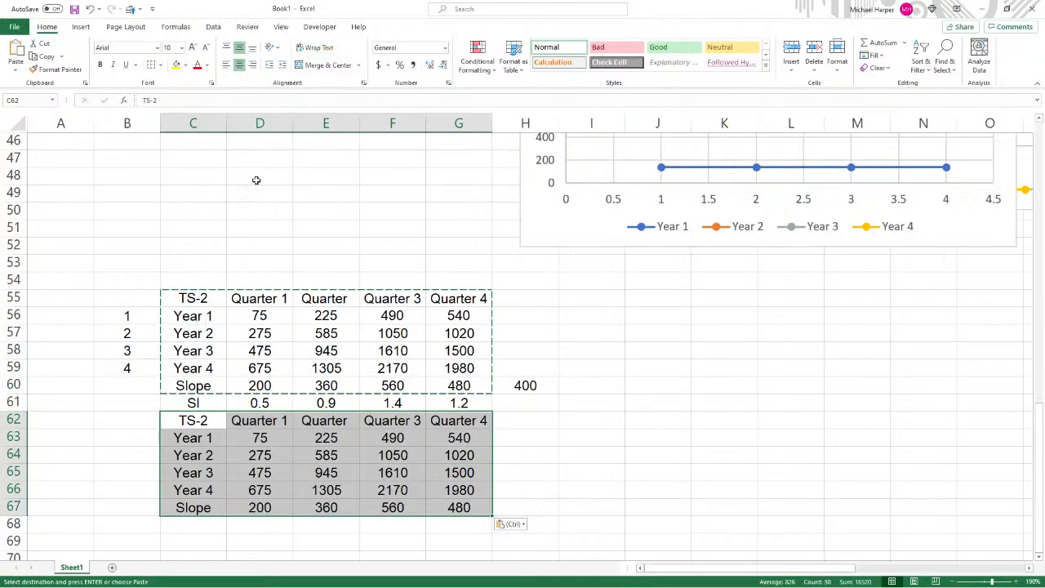
left_click_drag(260, 437, 456, 512)
key("Delete")
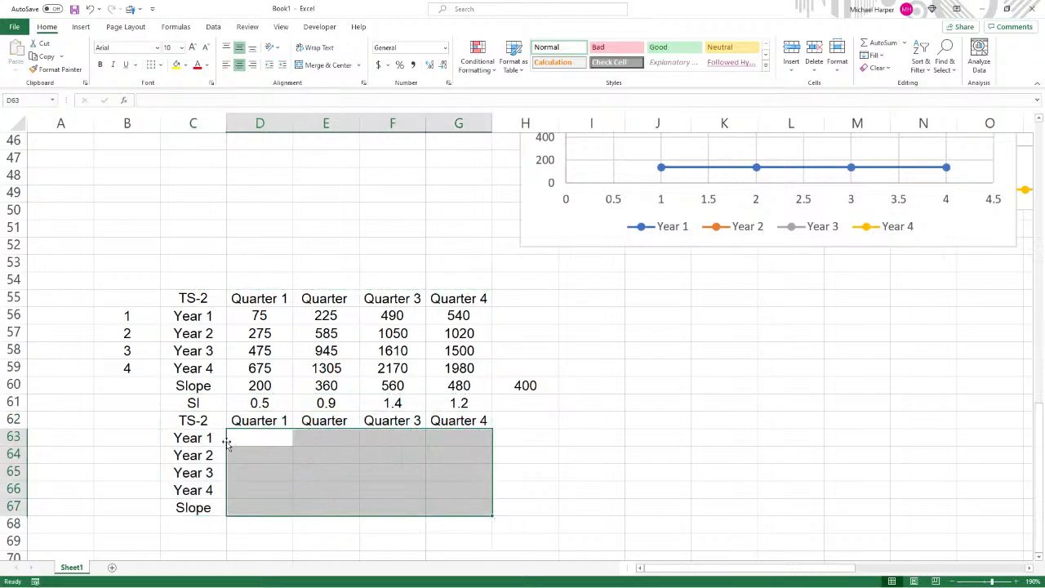
- Rename the copied table's heading in C62 to "SA-TS-2"
left_click(188, 421)
type("S")
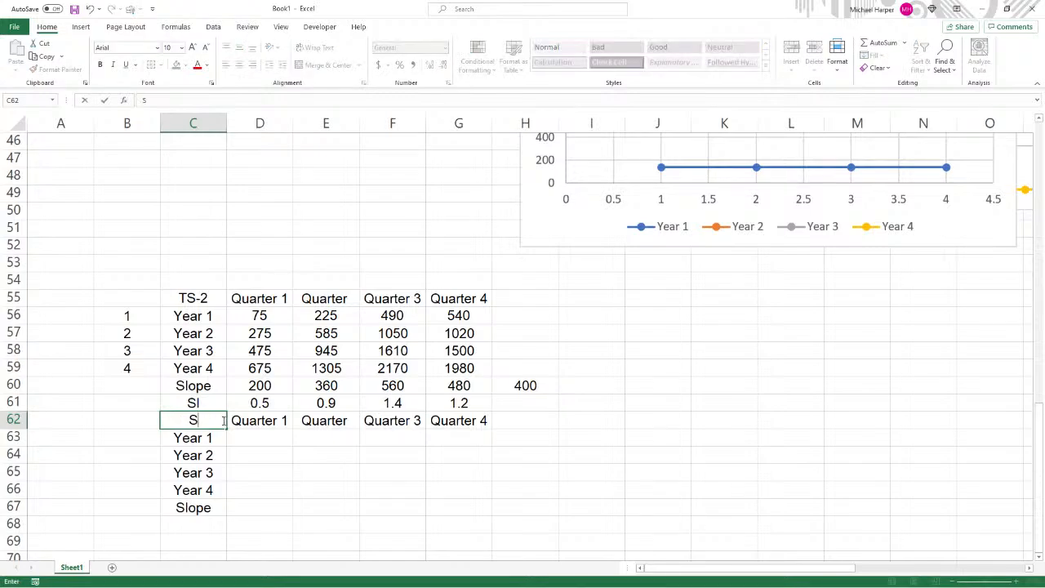
type("A-TS-2")
key("Return")
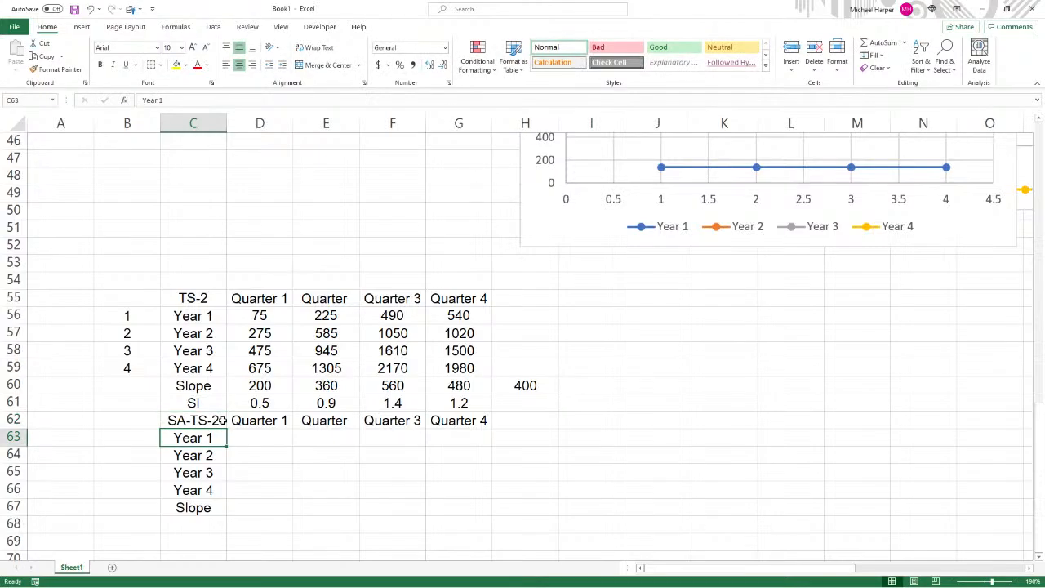
- Calculate the seasonally adjusted Year 1, Quarter 1 value in D63 with =D56/$D$61
scroll(189, 412, "down", 2)
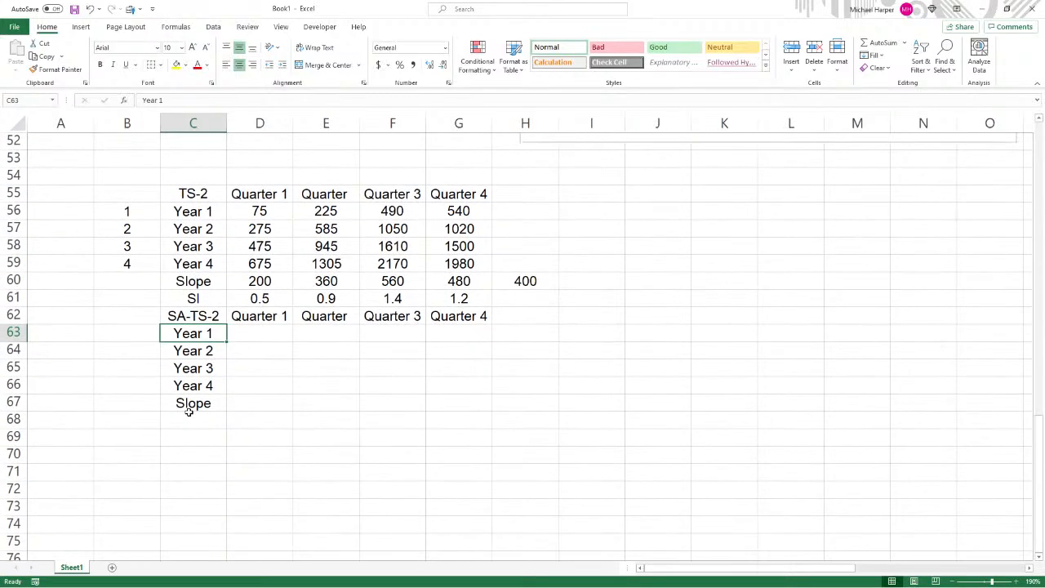
left_click(258, 334)
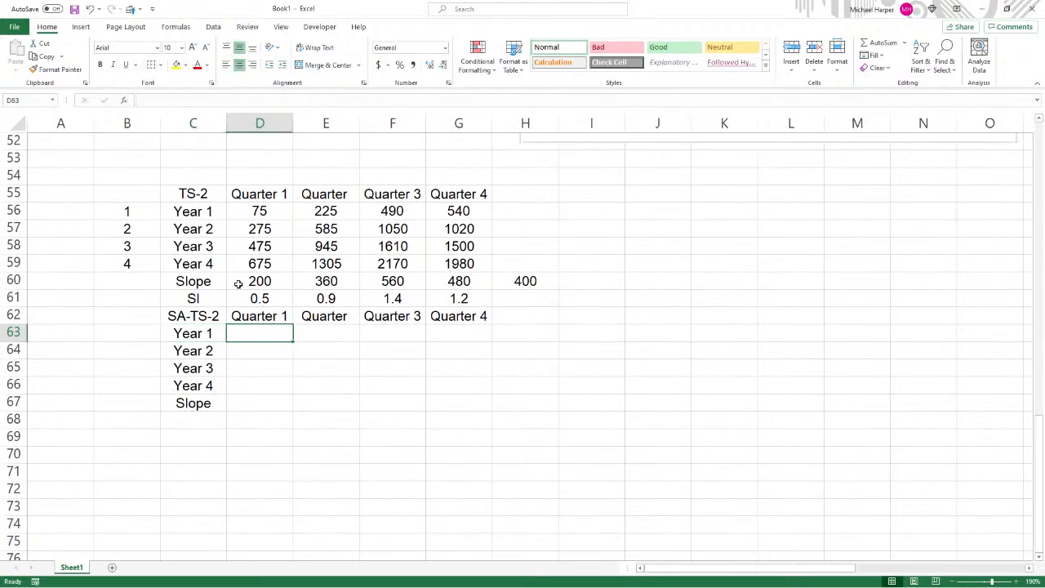
type("=")
left_click(259, 211)
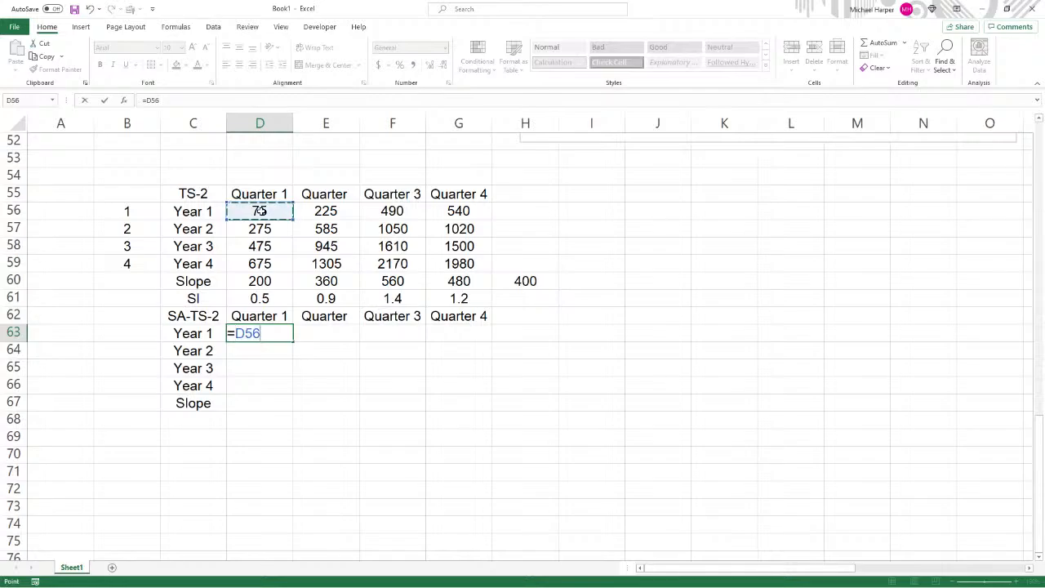
type("/")
left_click(259, 299)
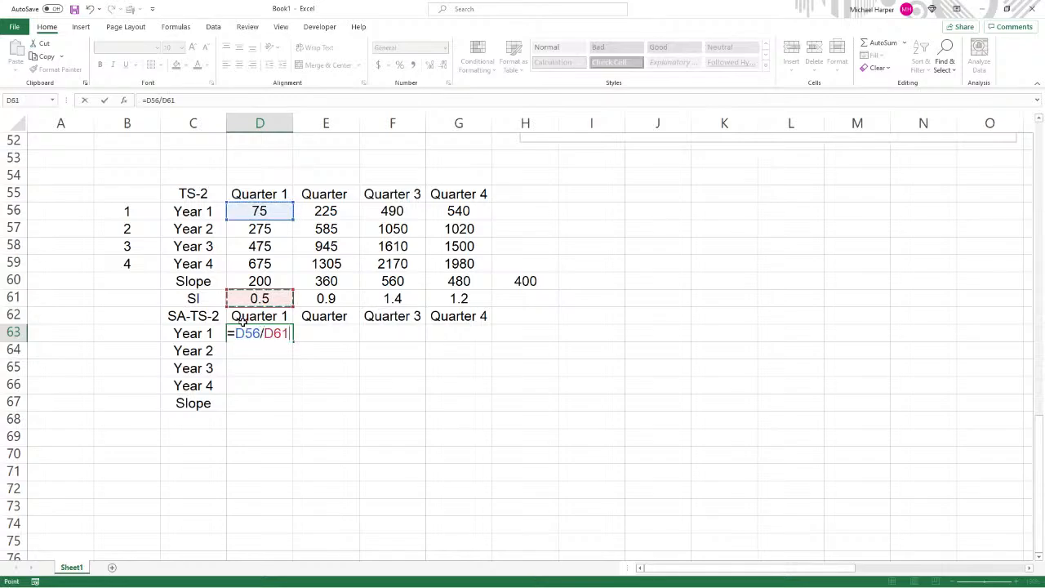
key("F4")
key("Return")
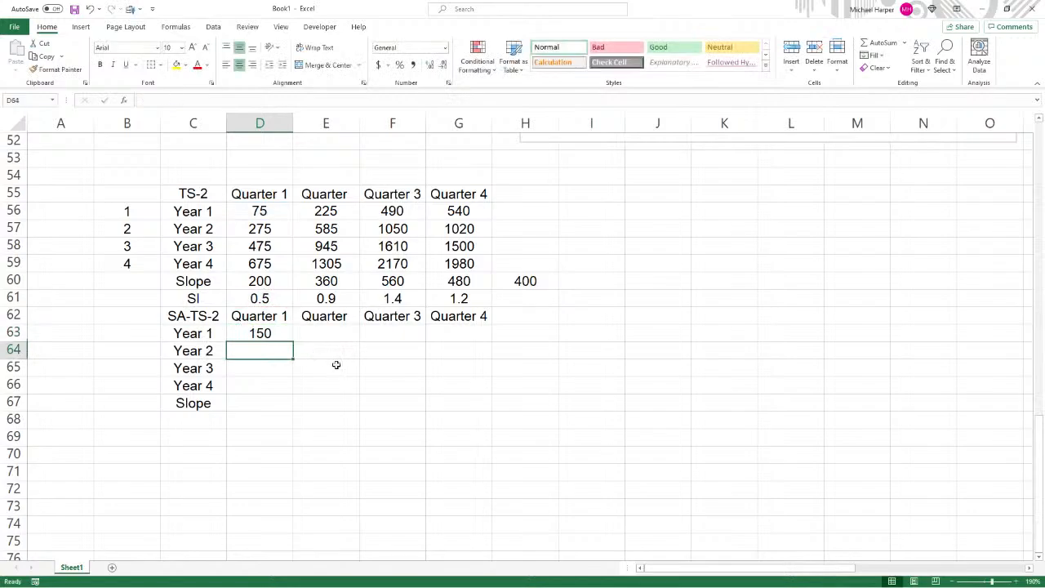
- Calculate the seasonally adjusted Year 1, Quarter 2 value in E63 with =E56/$E$61
left_click(322, 331)
type("=")
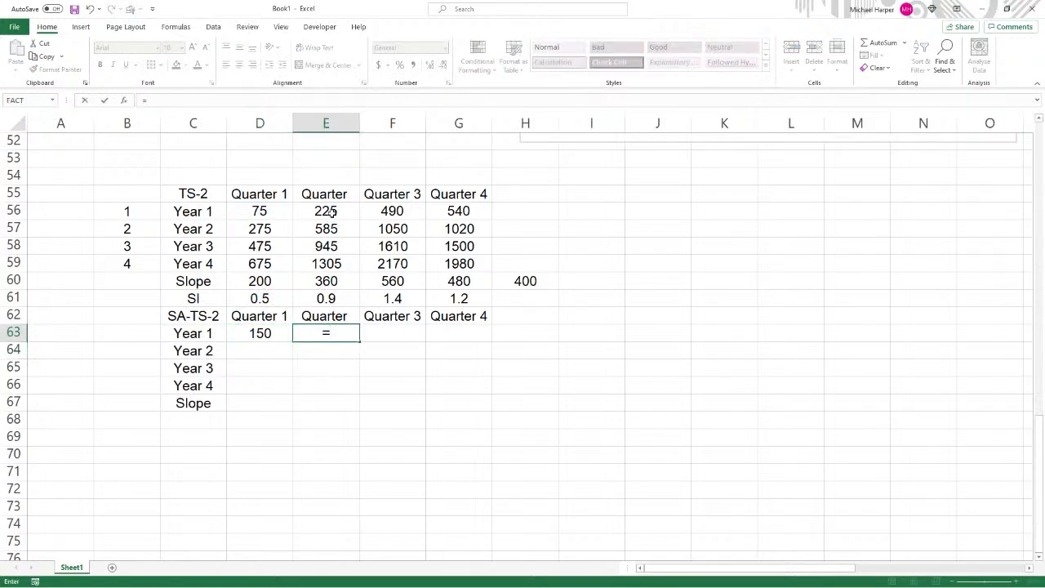
left_click(329, 211)
type("/")
left_click(325, 298)
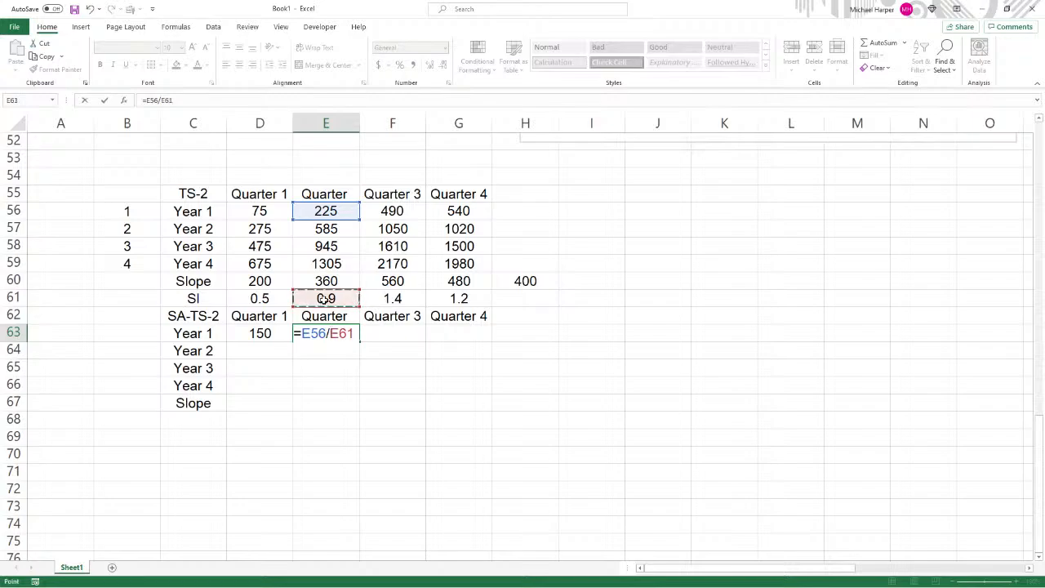
key("F4")
key("Return")
- Calculate the seasonally adjusted Year 1, Quarter 3 value in F63 with =F56/$F$61
left_click(385, 331)
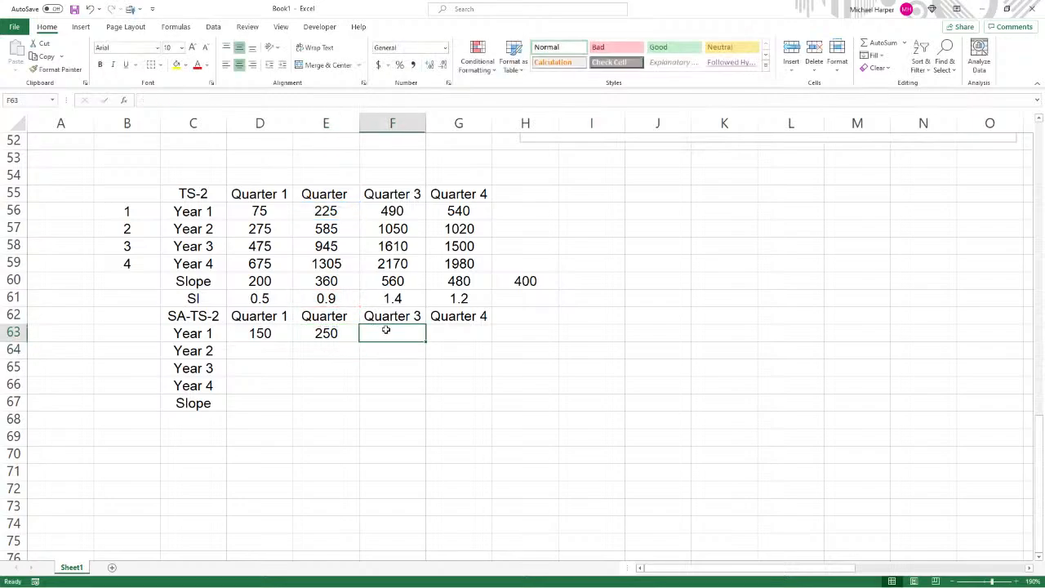
type("=")
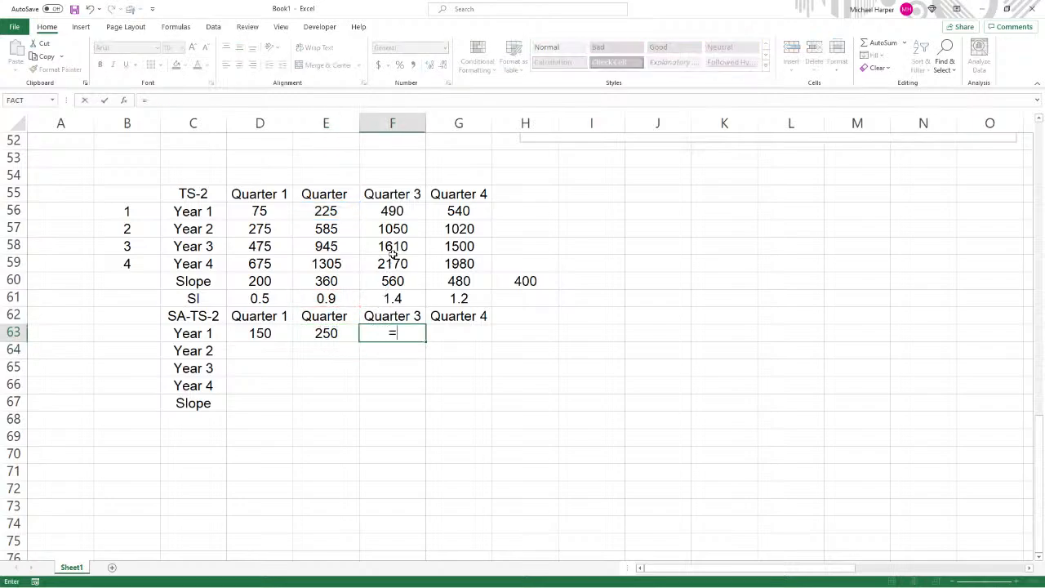
left_click(393, 211)
type("/")
left_click(397, 299)
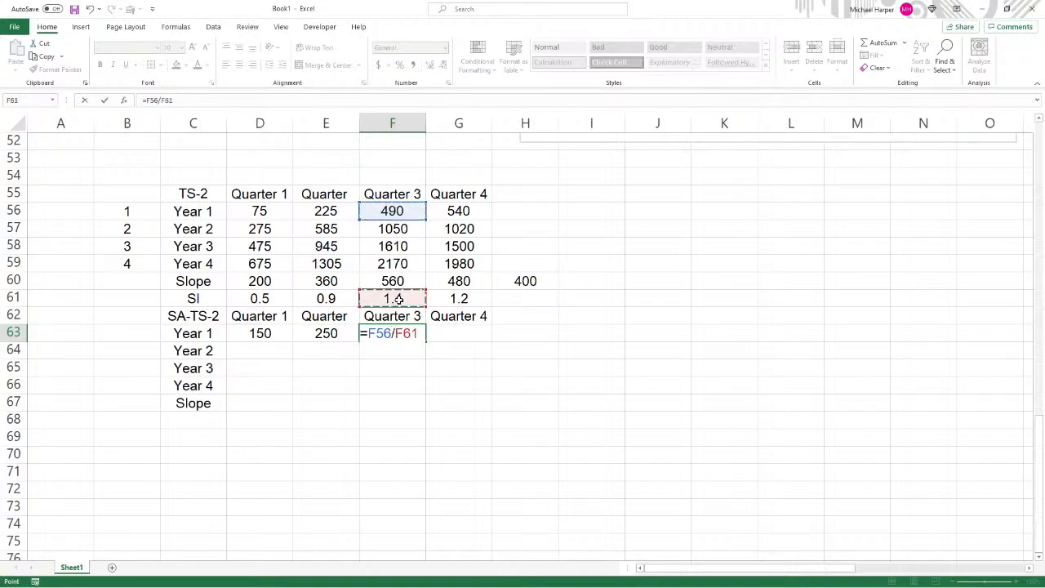
key("F4")
key("Return")
- Calculate the seasonally adjusted Quarter 4 value in G63 with =G56/$G$61 and fill D63:G63 down through row 66
left_click(440, 334)
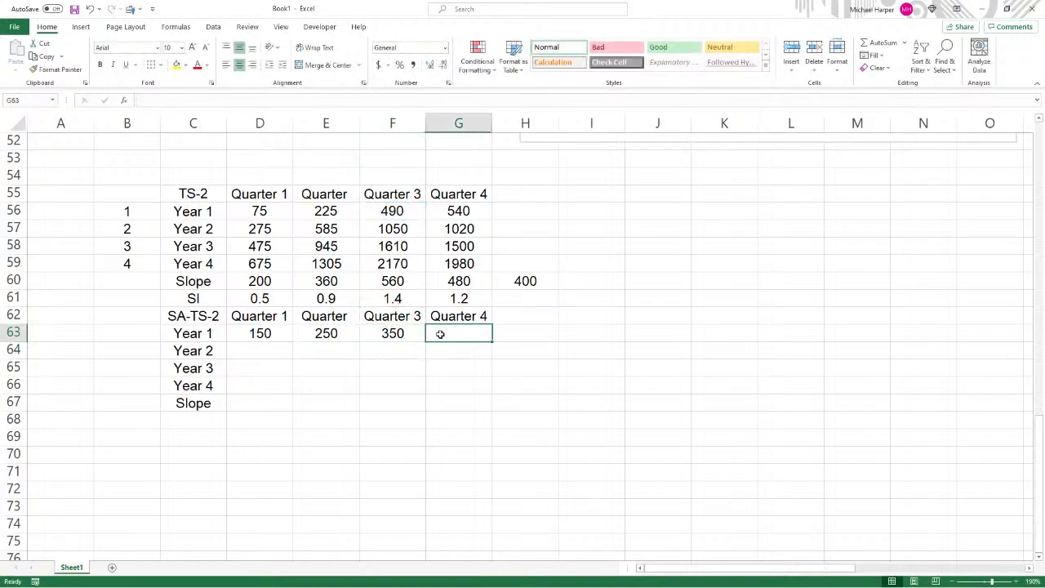
type("=")
type("/")
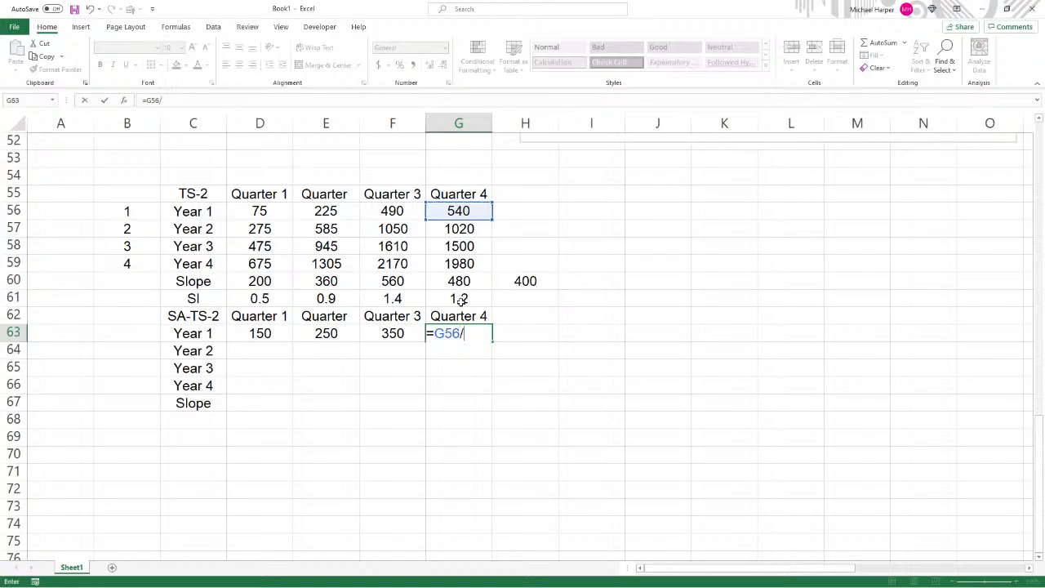
left_click(459, 299)
key("F4")
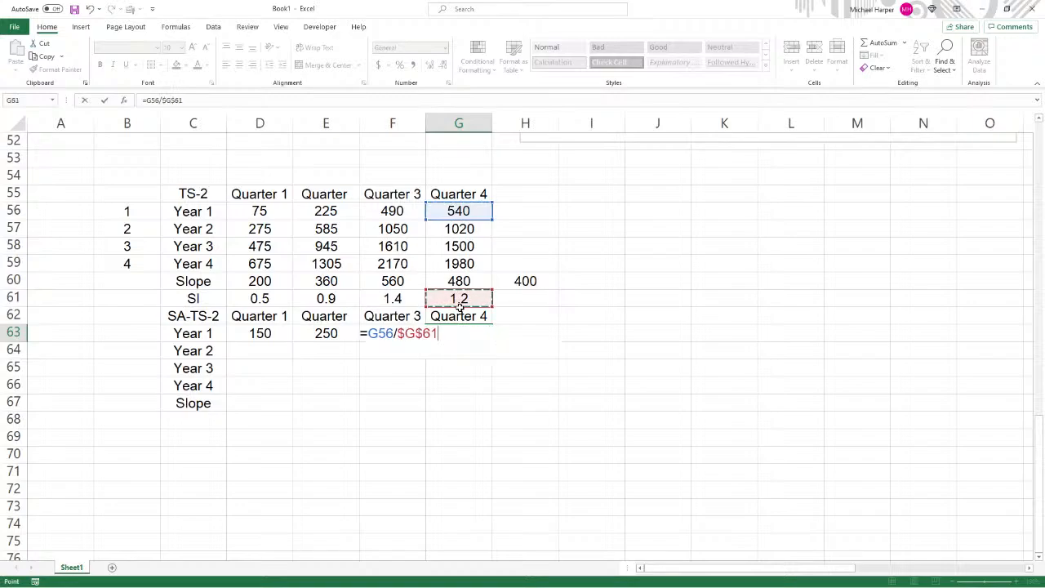
key("Return")
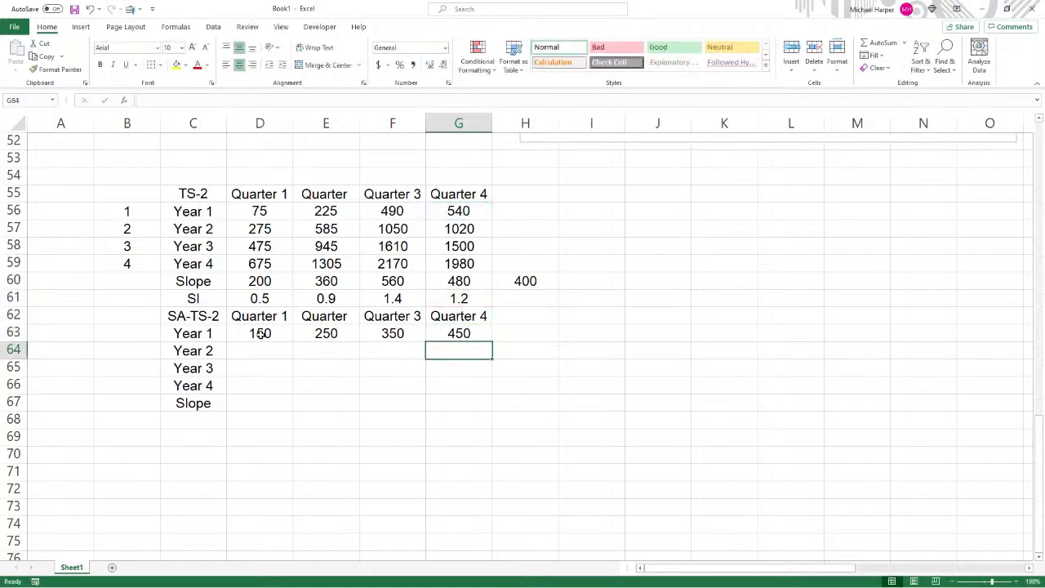
left_click_drag(259, 335, 492, 390)
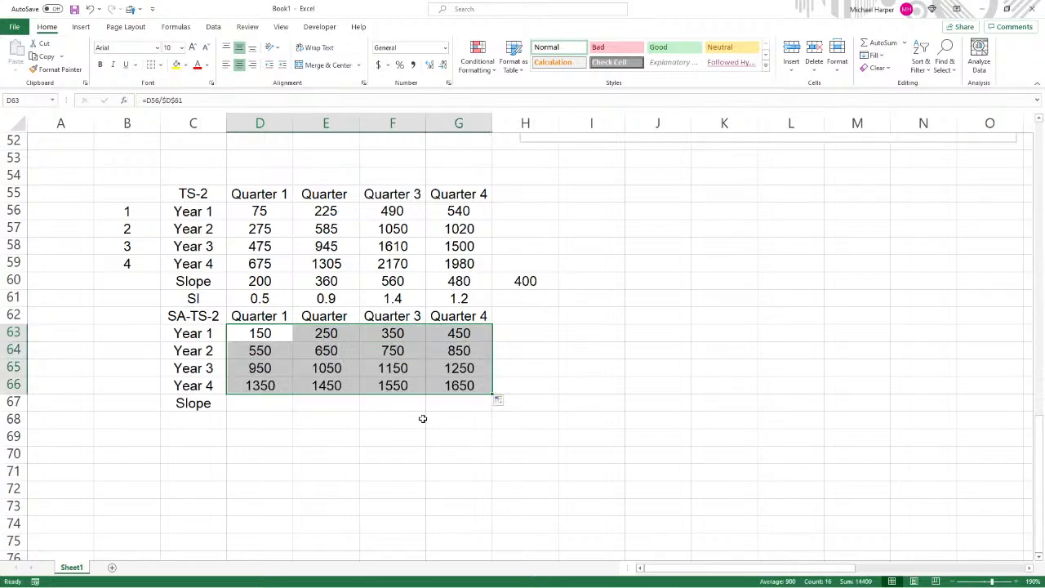
- Number the SA-TS-2 years 1 to 4 in B63:B66
left_click(268, 403)
left_click(136, 335)
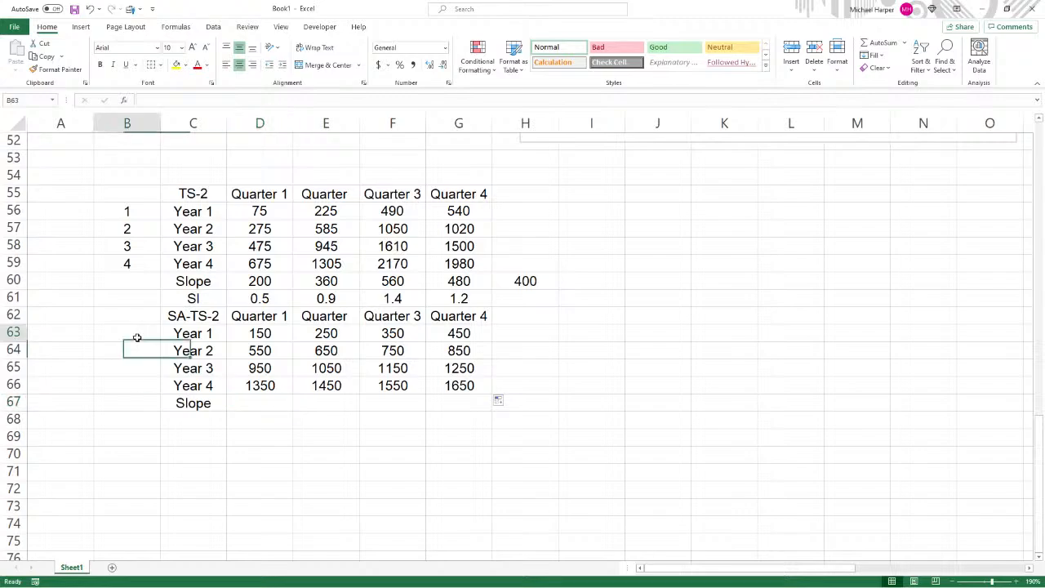
type("1")
key("Return")
type("2")
key("Return")
type("3")
key("Return")
type("4")
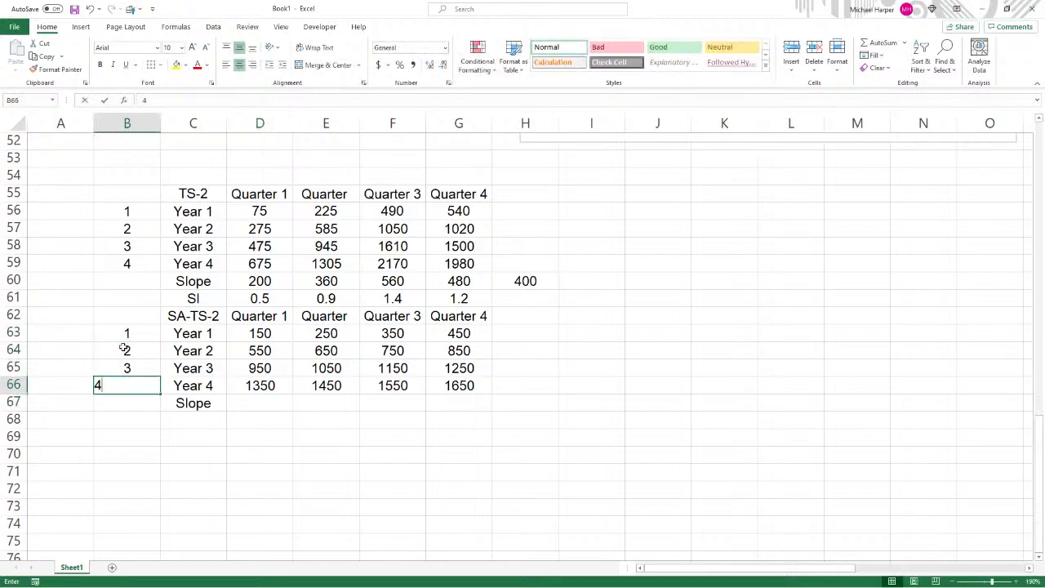
key("Right")
- Calculate the Quarter 1 slope in D67 with =SLOPE(D63:D66,$B$63:$B$66) and fill it across to G67
key("Right")
key("Down")
type("=")
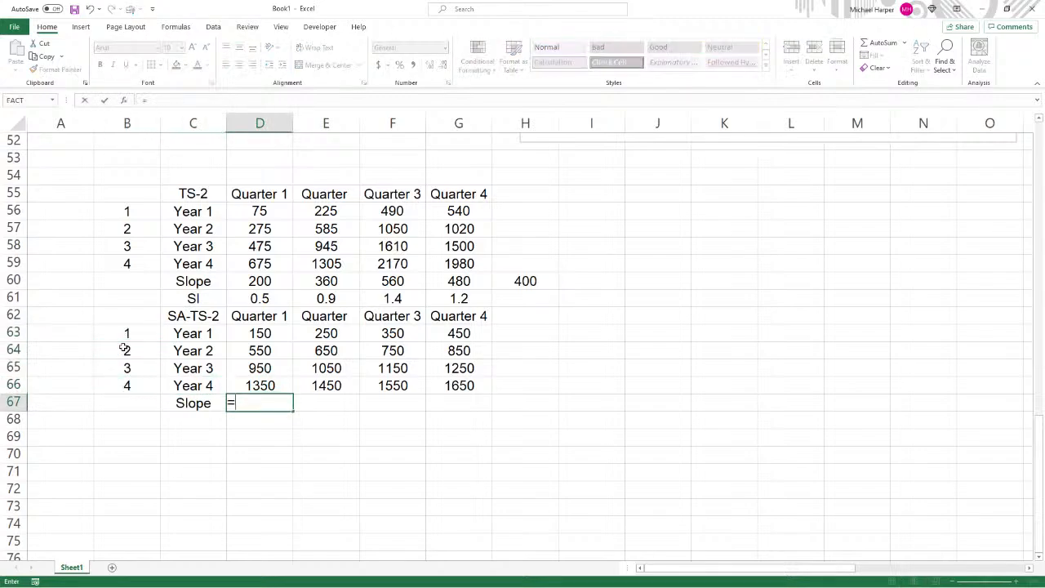
type("slope(")
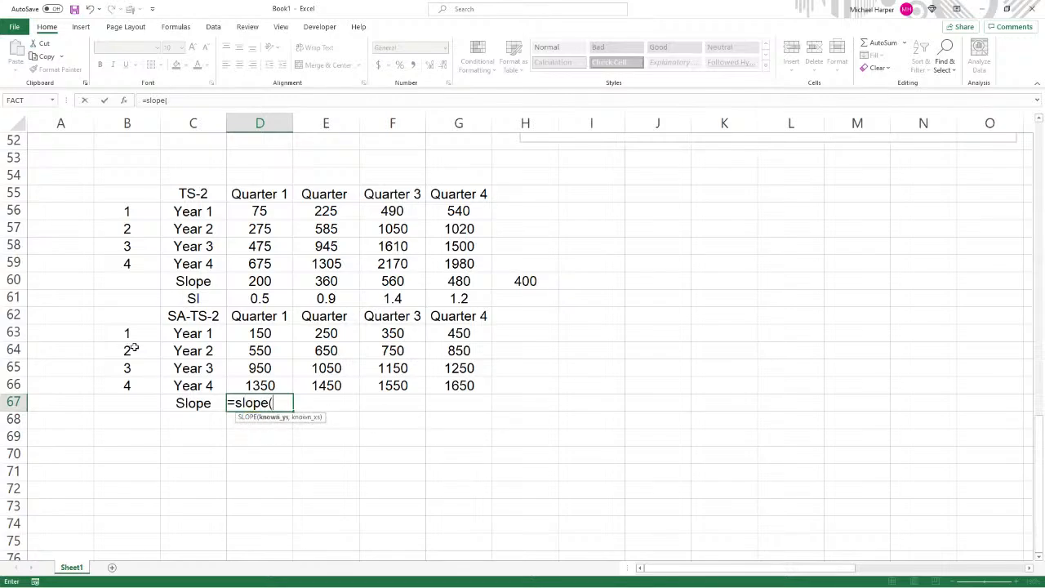
left_click_drag(261, 333, 262, 378)
type(",")
left_click_drag(129, 333, 131, 382)
key("F4")
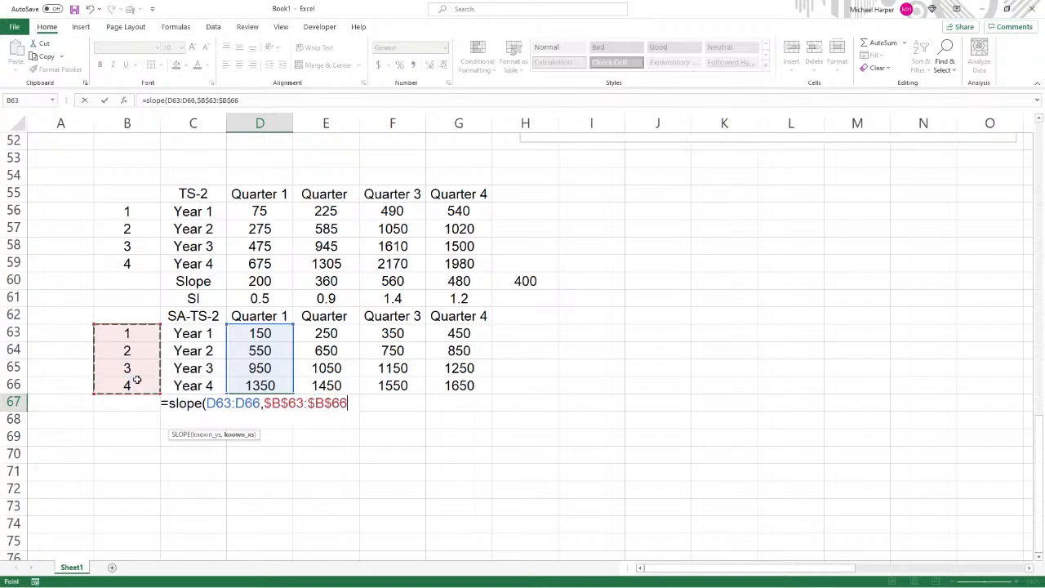
key("Return")
left_click(264, 402)
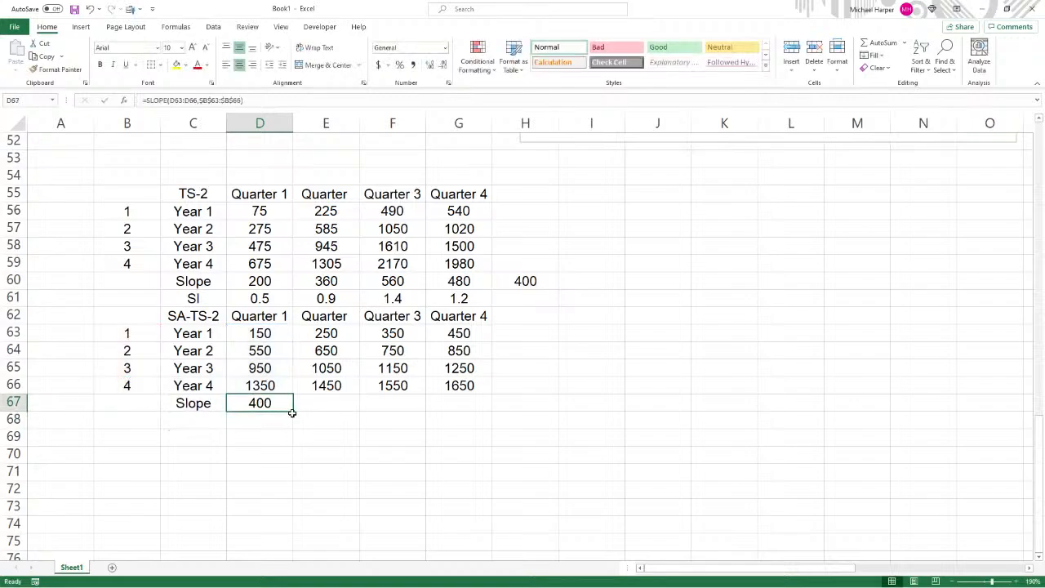
left_click_drag(293, 412, 473, 412)
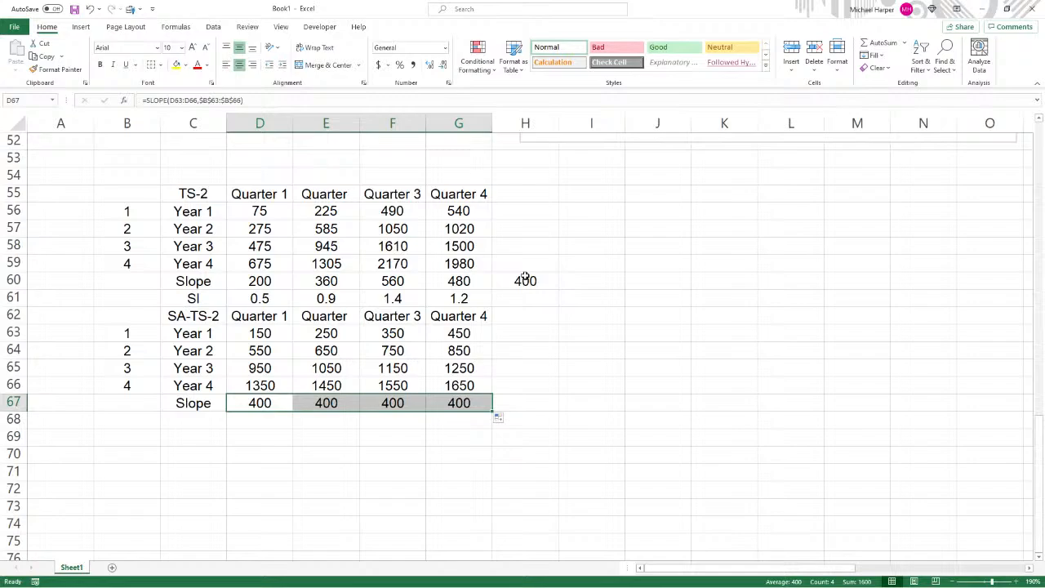
scroll(504, 427, "up", 1)
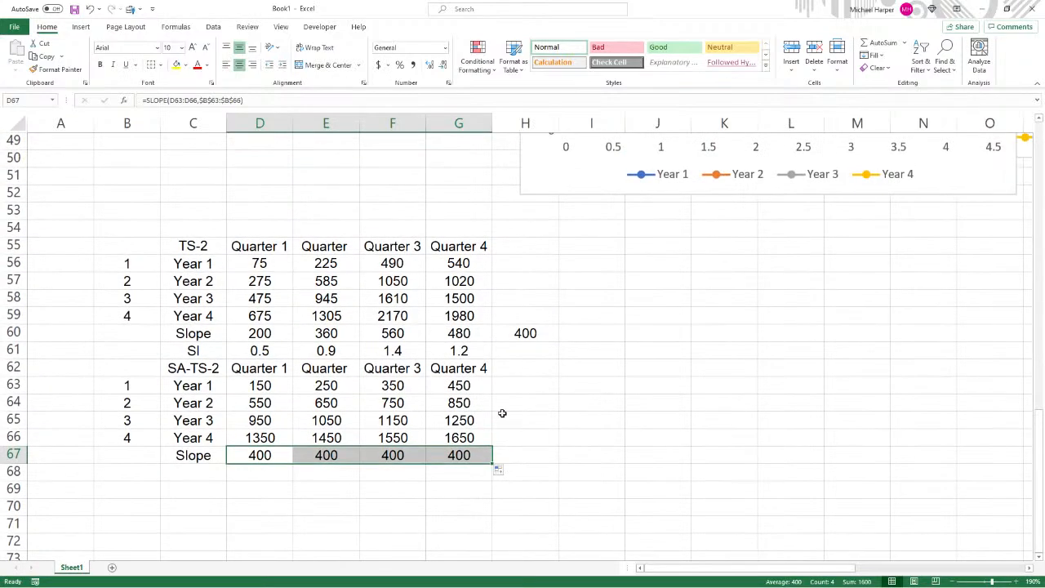
scroll(501, 413, "down", 1)
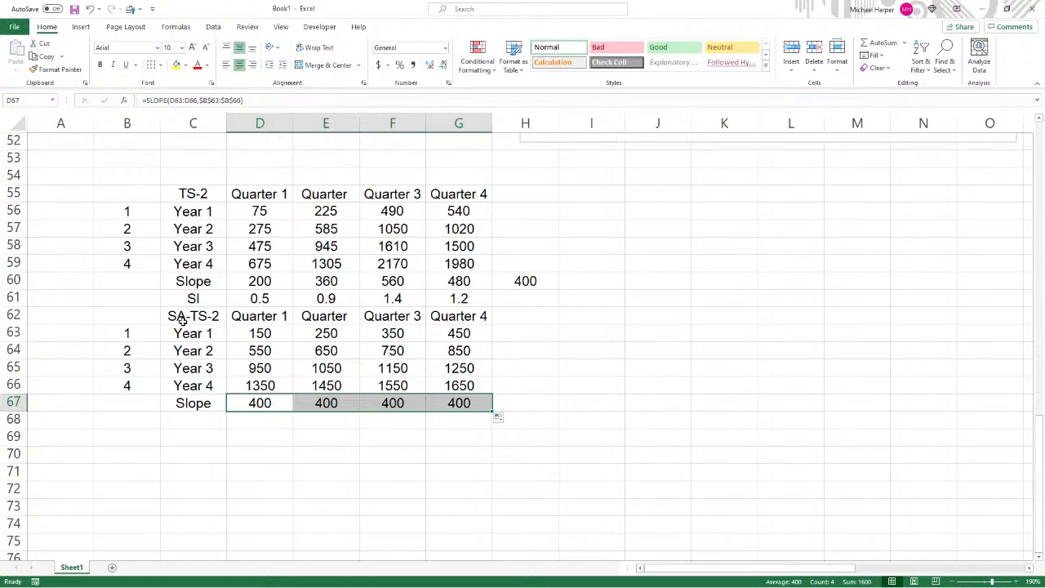
left_click_drag(185, 319, 483, 399)
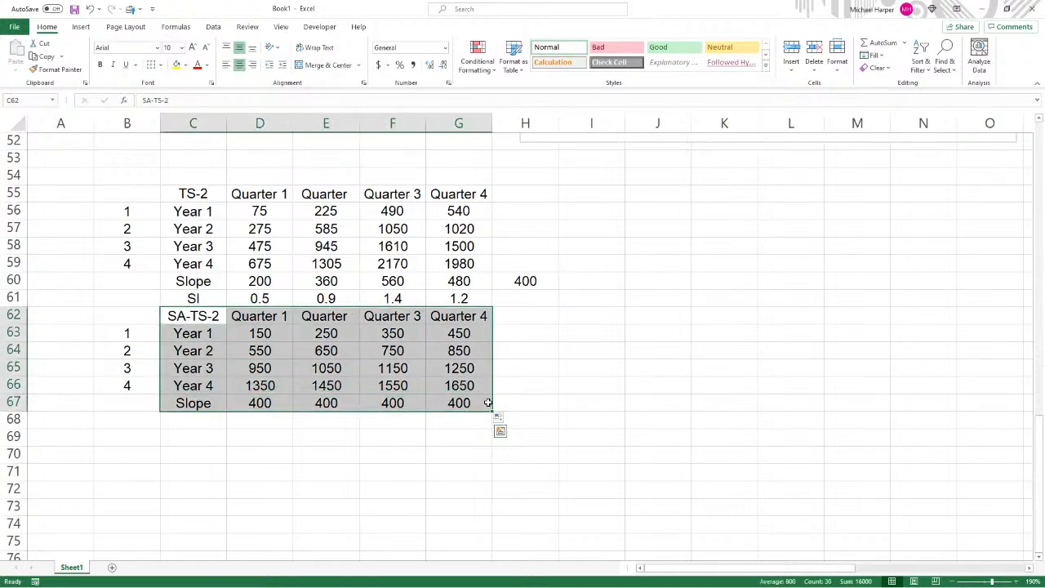
left_click(266, 368)
left_click_drag(192, 316, 448, 380)
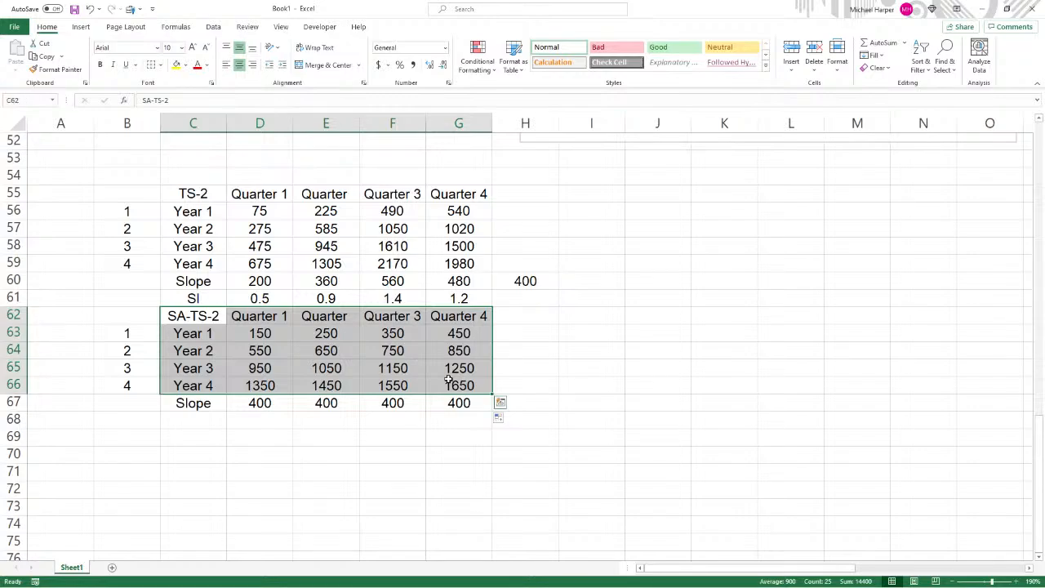
key("ctrl+c")
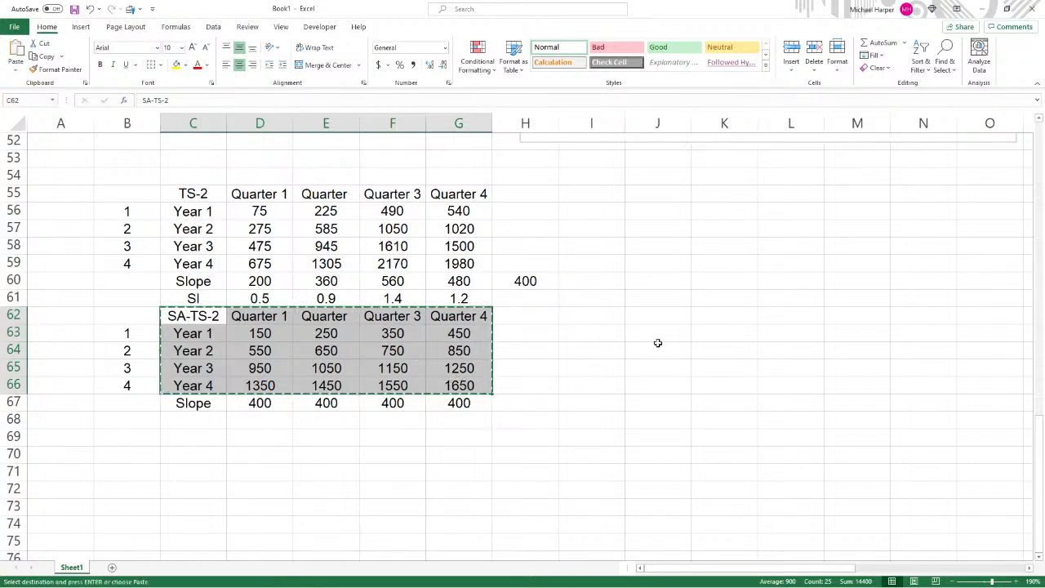
- Move the SA-TS-1 chart away from the table to uncover the numbered helper data behind it
scroll(657, 343, "up", 7)
scroll(661, 342, "up", 4)
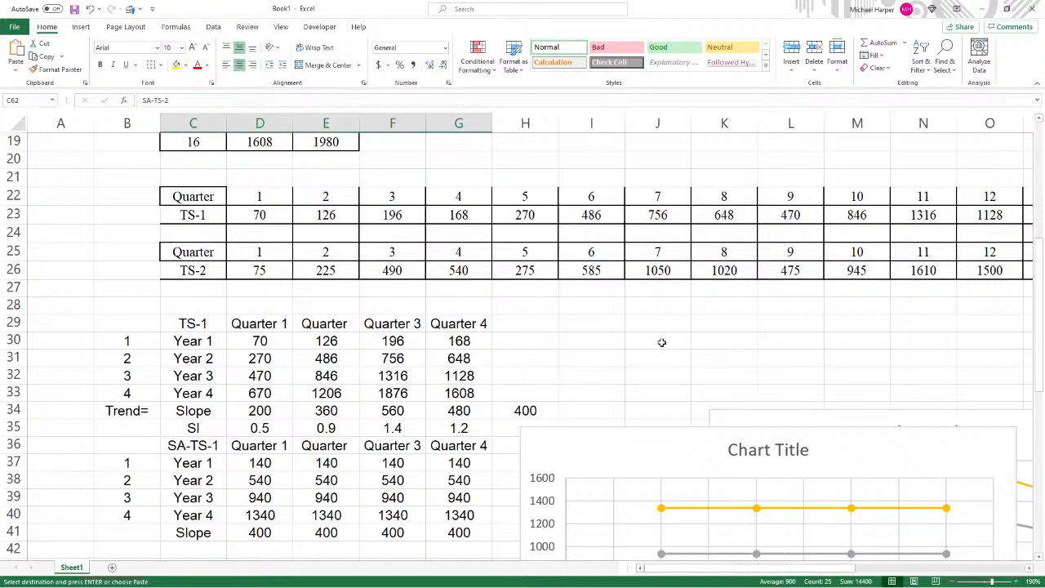
scroll(661, 342, "up", 6)
scroll(661, 342, "down", 4)
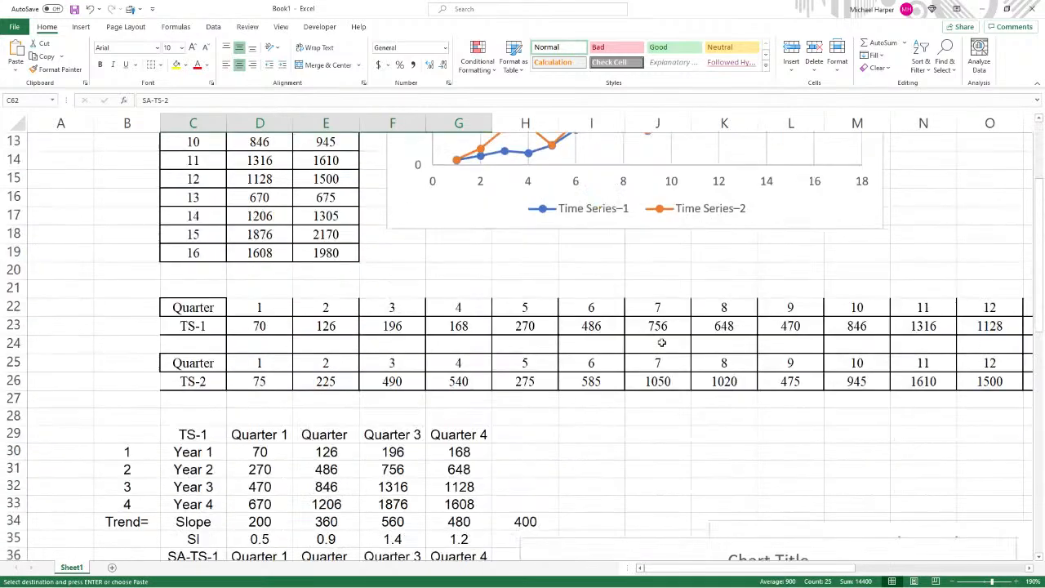
scroll(661, 343, "down", 4)
left_click(618, 331)
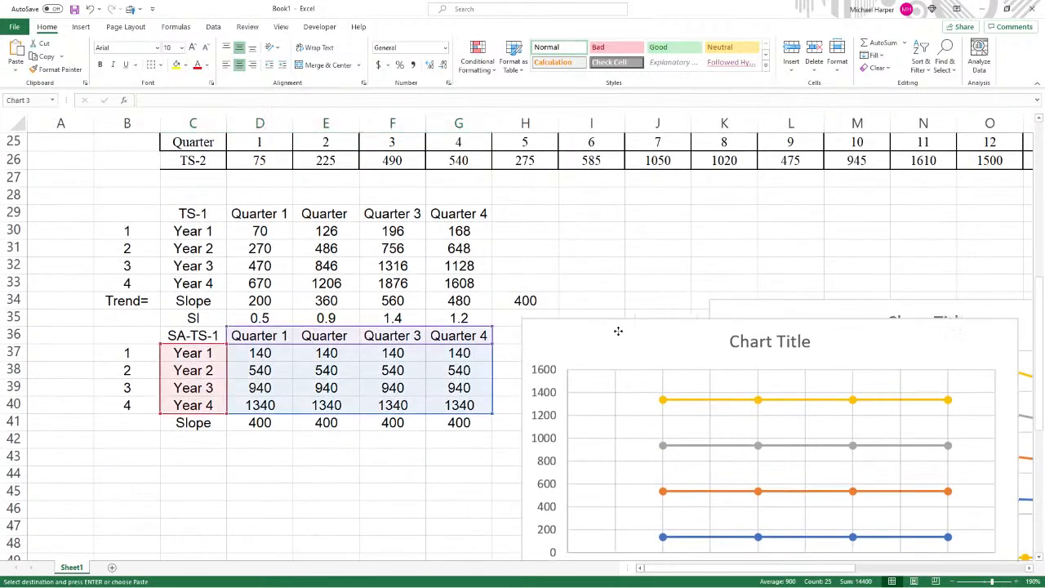
left_click_drag(617, 331, 686, 364)
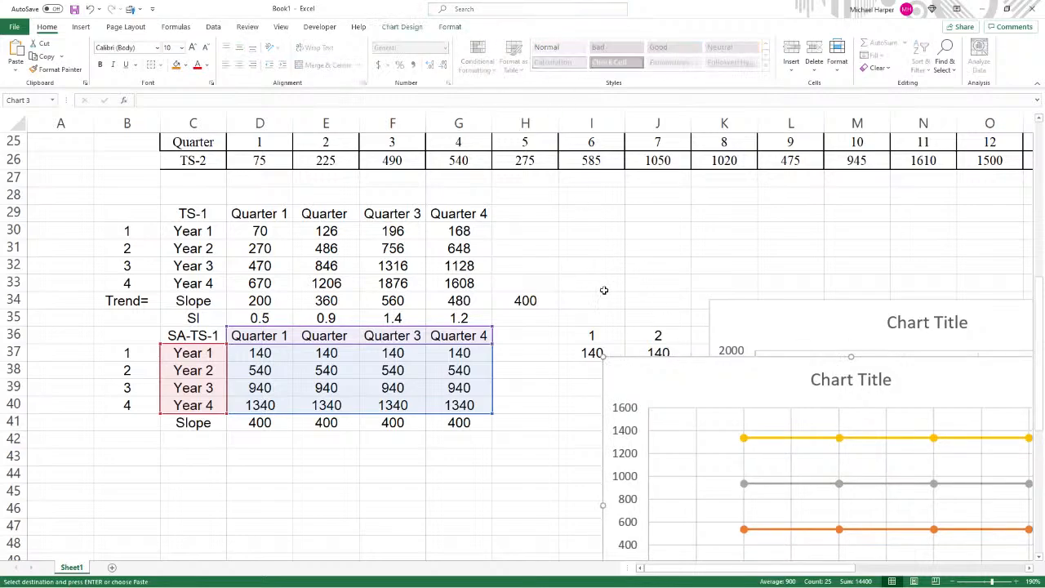
- Copy the SA-TS-2 quarter headings and figures D62:G66 and paste them as values starting at I62
scroll(664, 408, "down", 8)
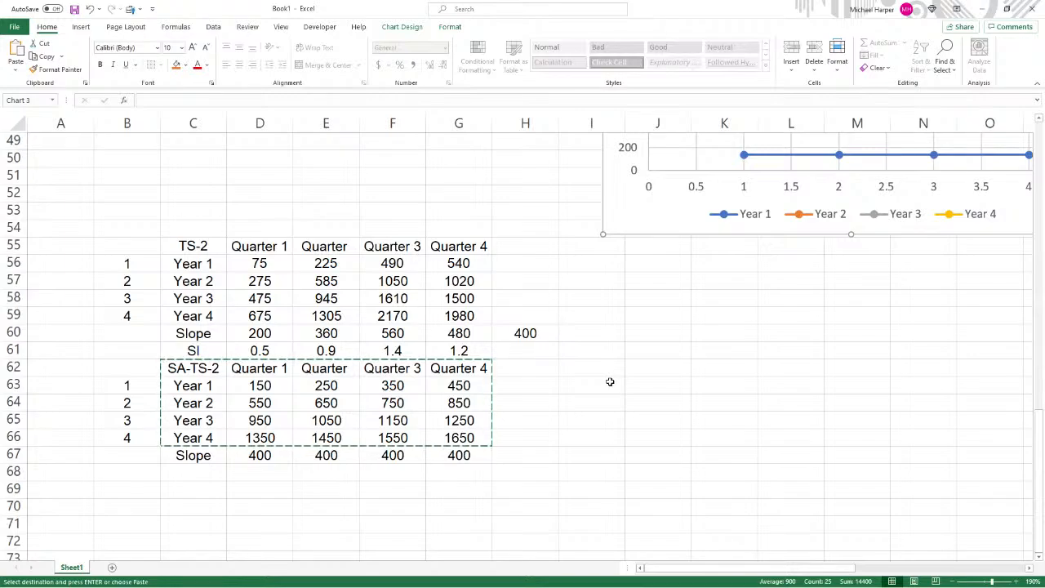
left_click(324, 387)
left_click_drag(259, 369, 439, 442)
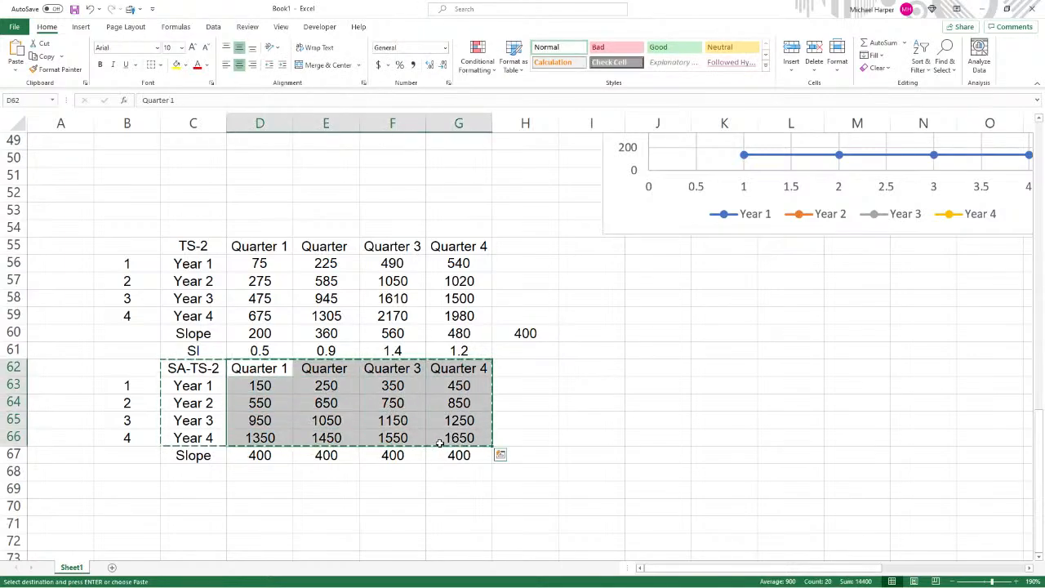
key("ctrl+c")
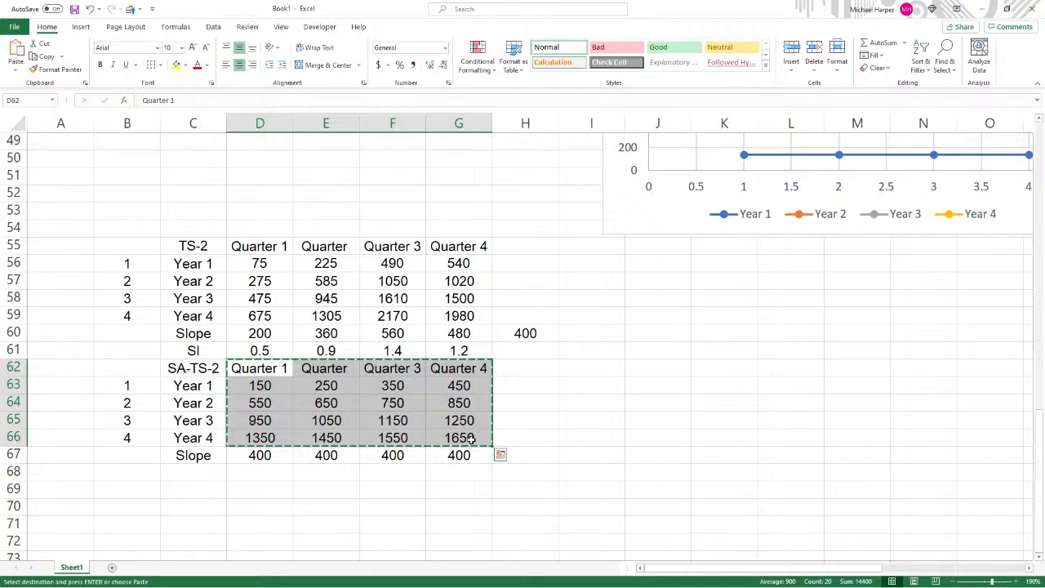
right_click(595, 368)
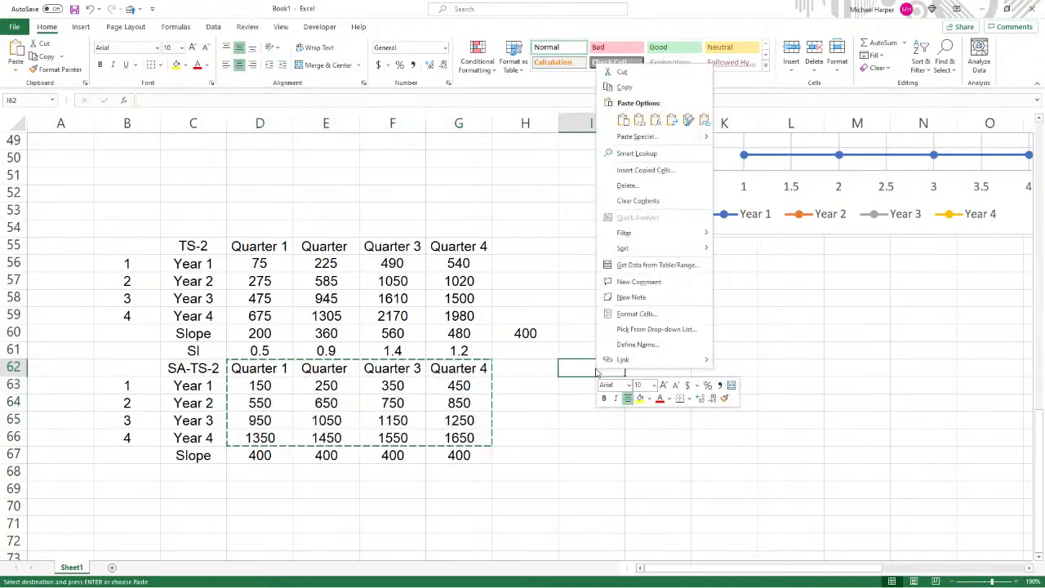
left_click(640, 123)
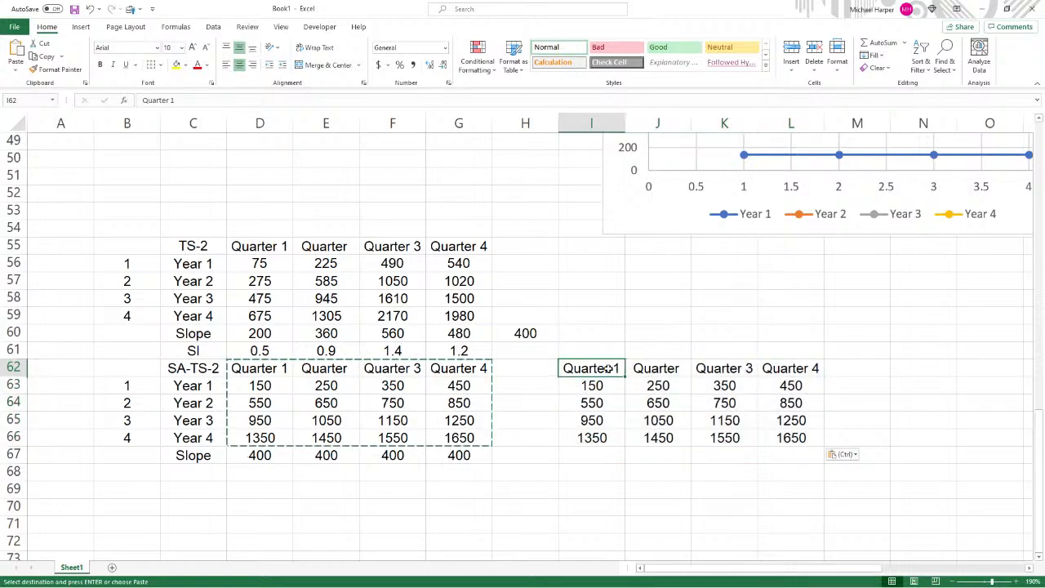
- Number the periods 1 to 16 across I62:X62, entering 1 in I62 and filling =1+I62 from J62 through X62
type("1")
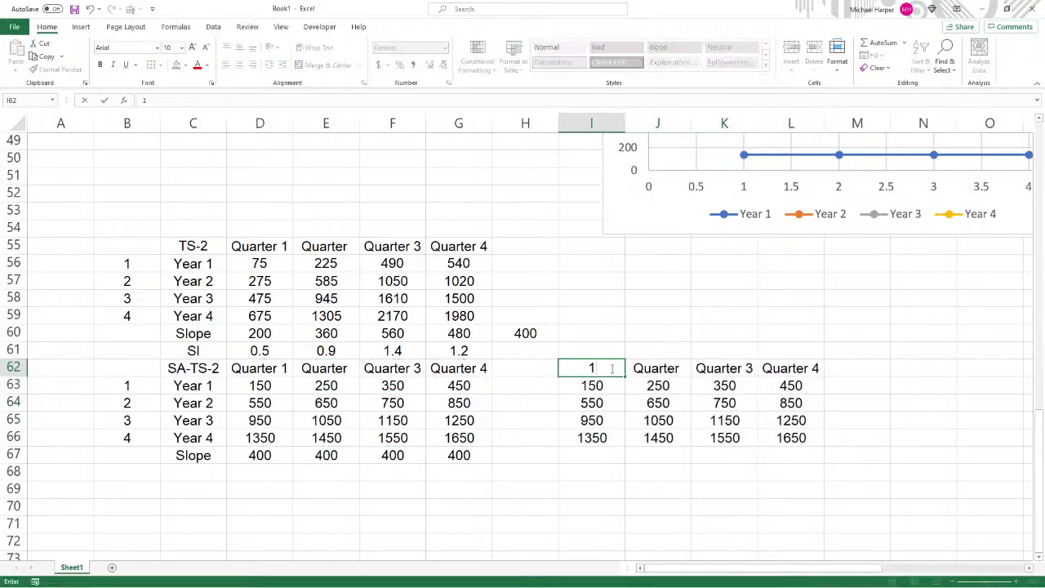
key("Return")
left_click(661, 368)
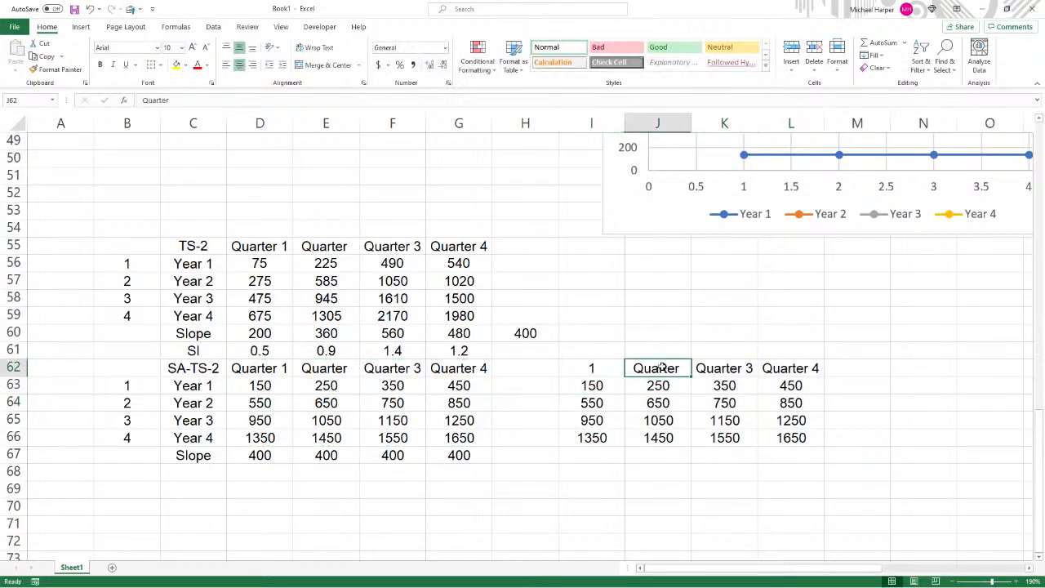
type("=1+")
left_click(594, 368)
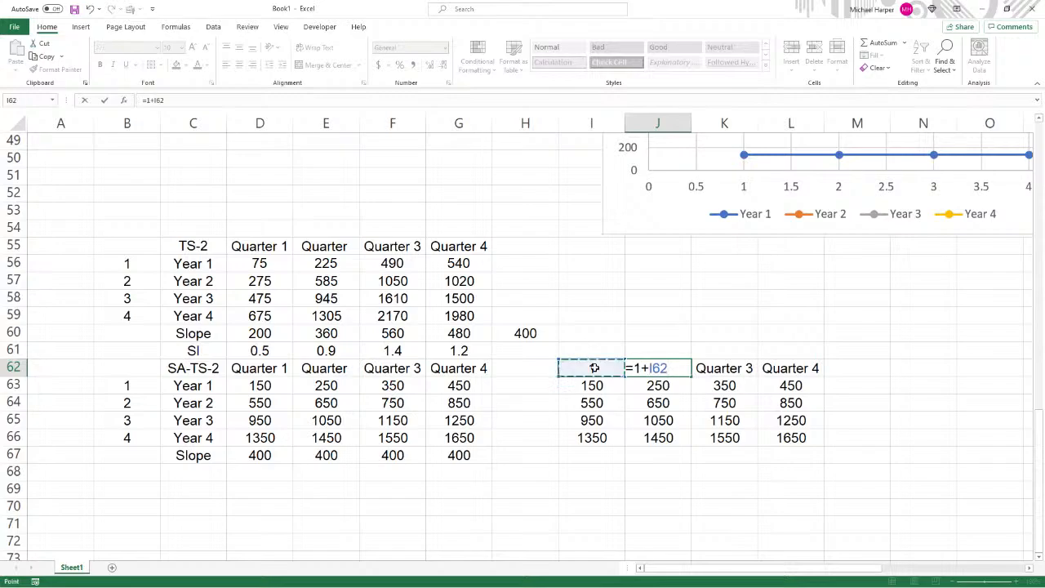
key("Return")
left_click(671, 366)
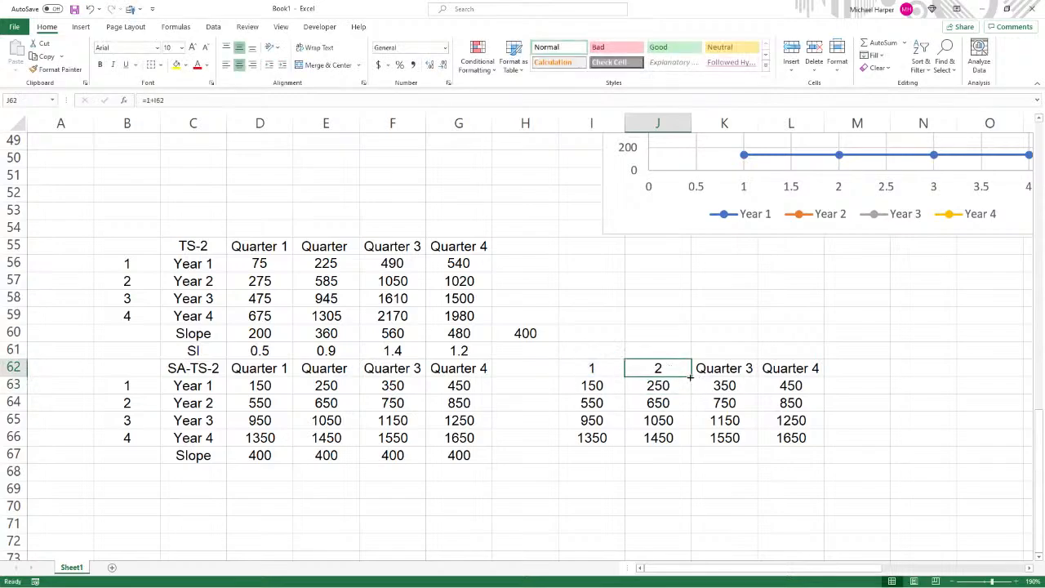
left_click_drag(689, 377, 1019, 373)
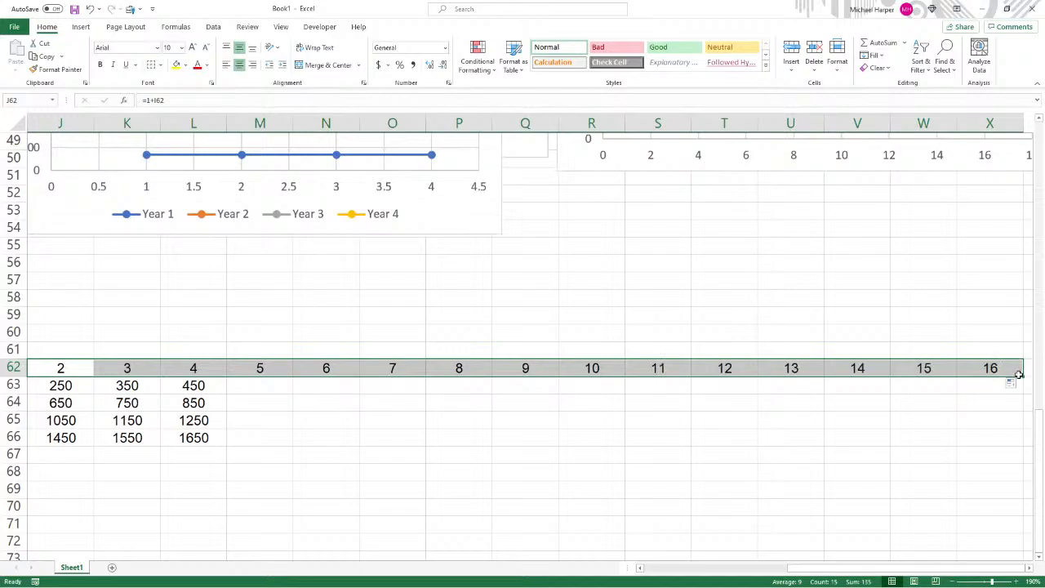
- Link the first quarters of years 2 to 4 into row 63 with =I64 in M63, =I65 in Q63 and =I66 in U63
left_click_drag(939, 573, 863, 574)
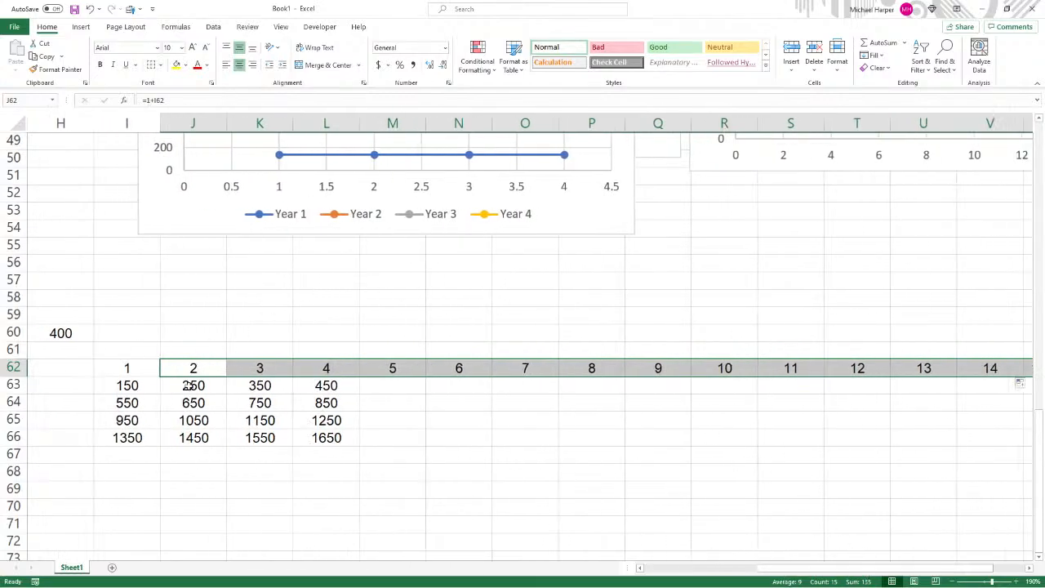
left_click(397, 384)
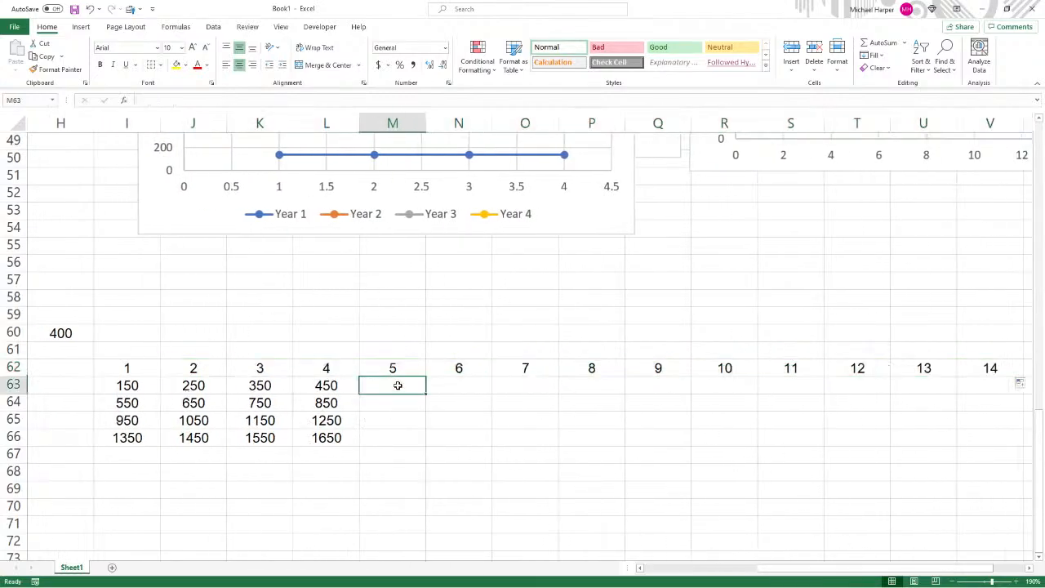
type("=")
left_click(129, 402)
key("Return")
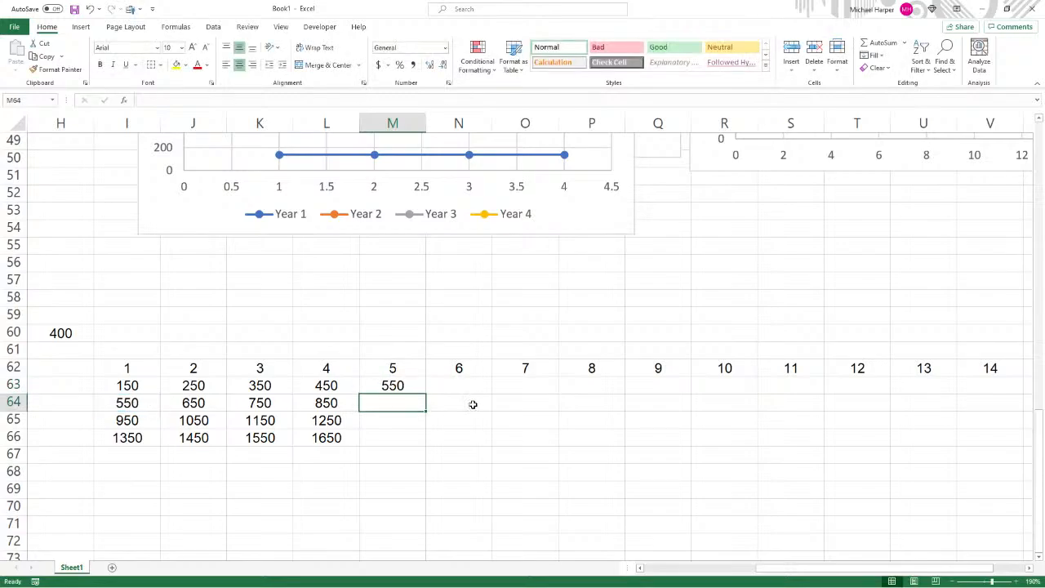
left_click(660, 385)
type("=")
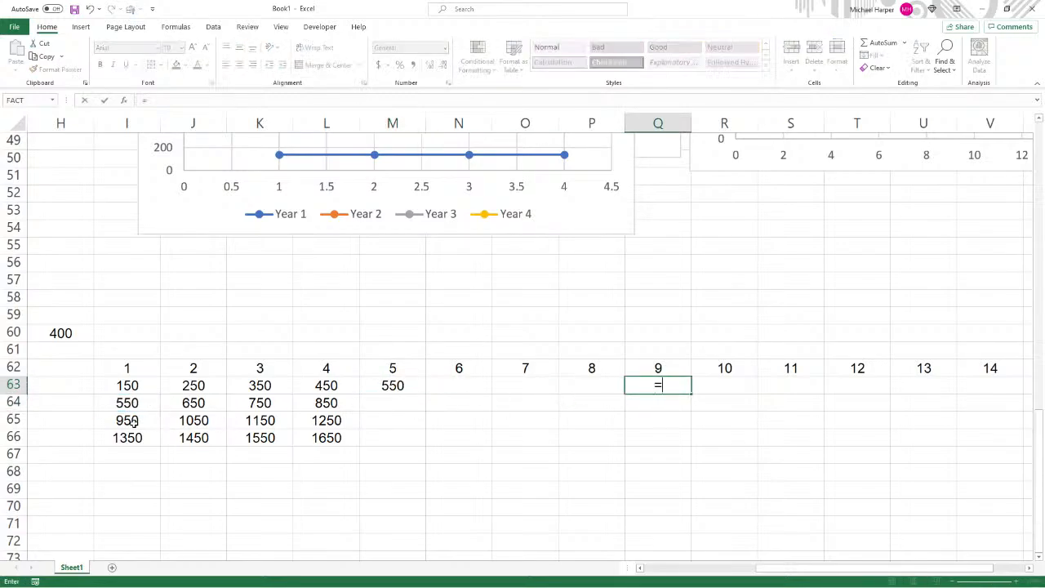
left_click(135, 420)
key("Return")
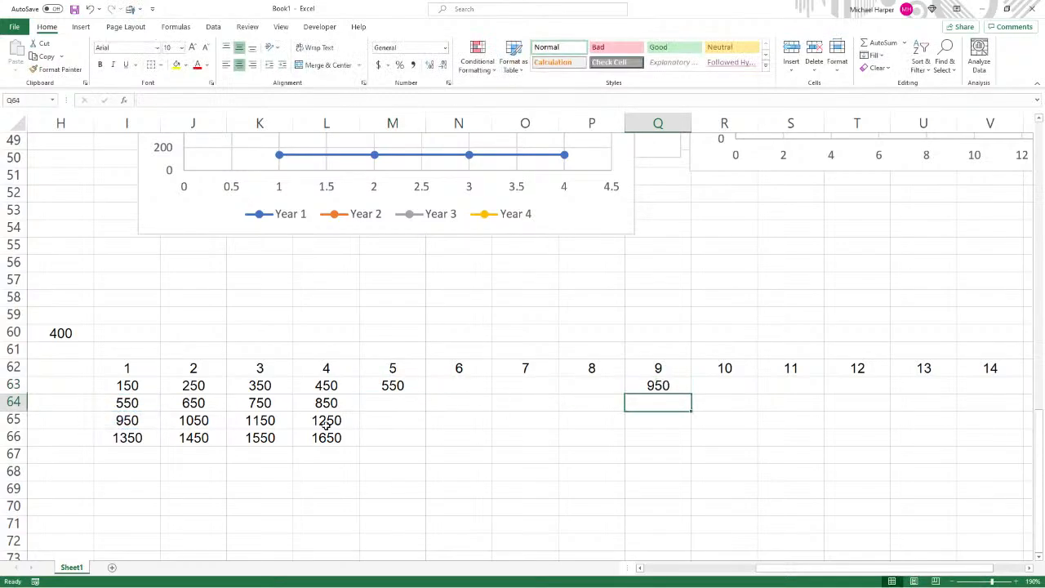
left_click(924, 385)
type("=")
left_click(126, 437)
key("Return")
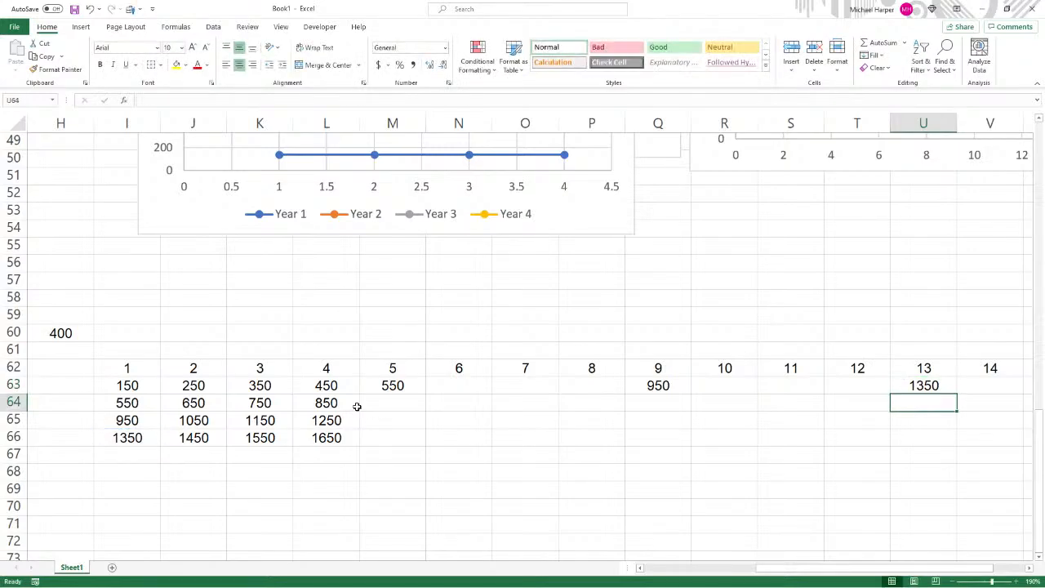
- Fill the M63, Q63 and U63 links across their remaining quarters so row 63 is complete through period 16
left_click(392, 383)
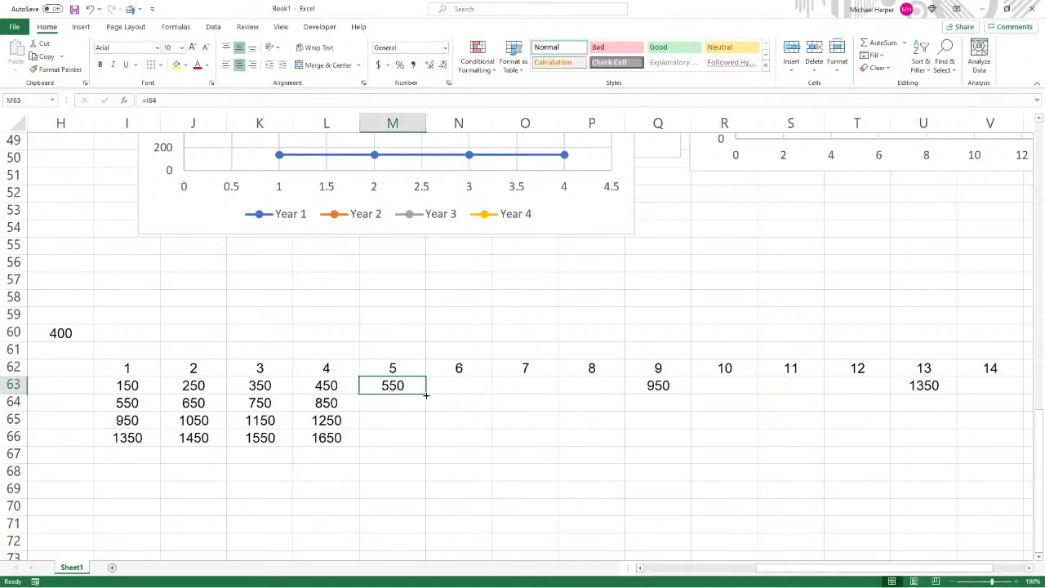
left_click_drag(425, 395, 609, 392)
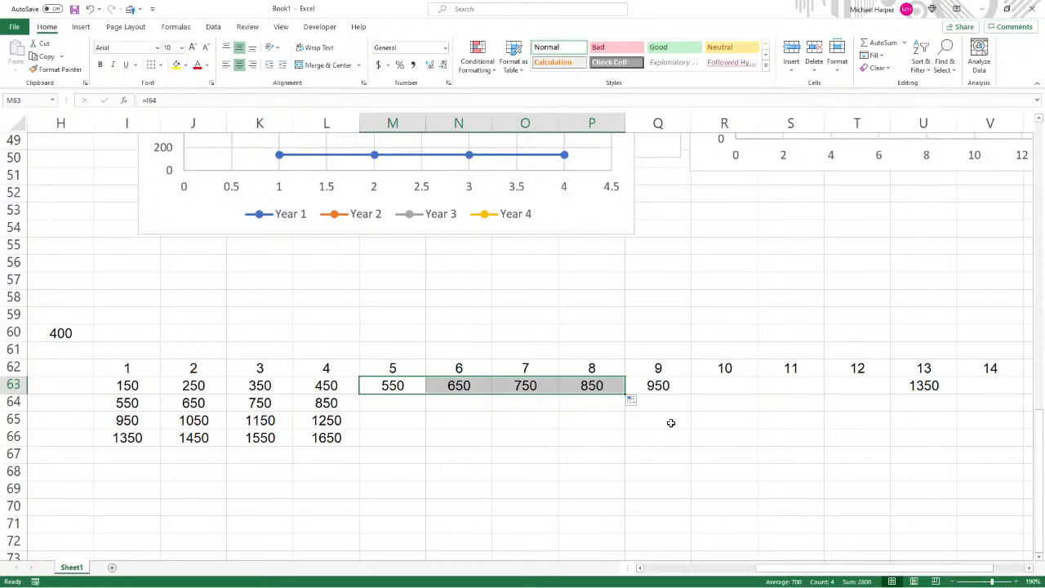
left_click(673, 389)
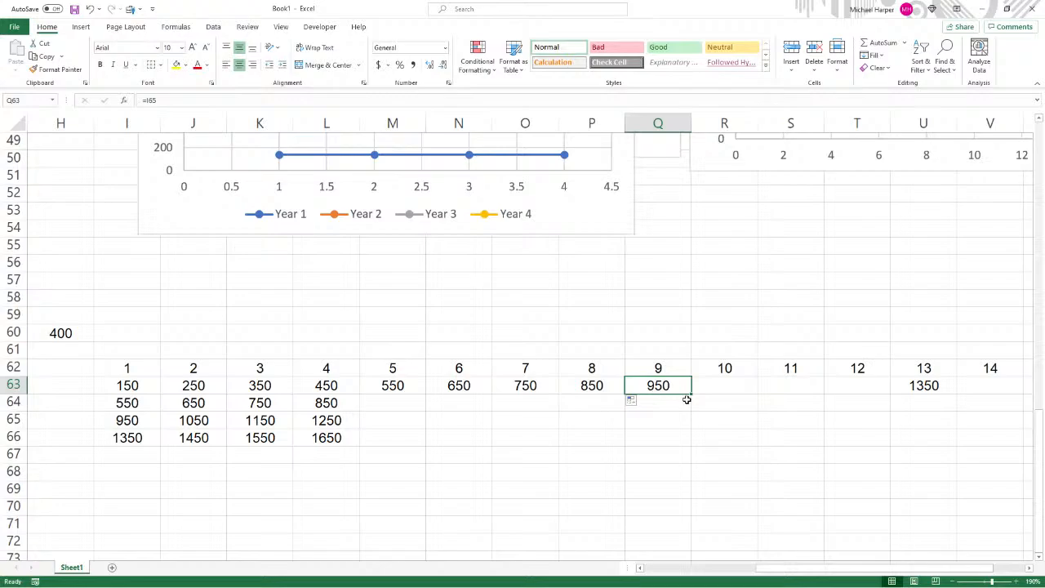
left_click_drag(691, 395, 888, 392)
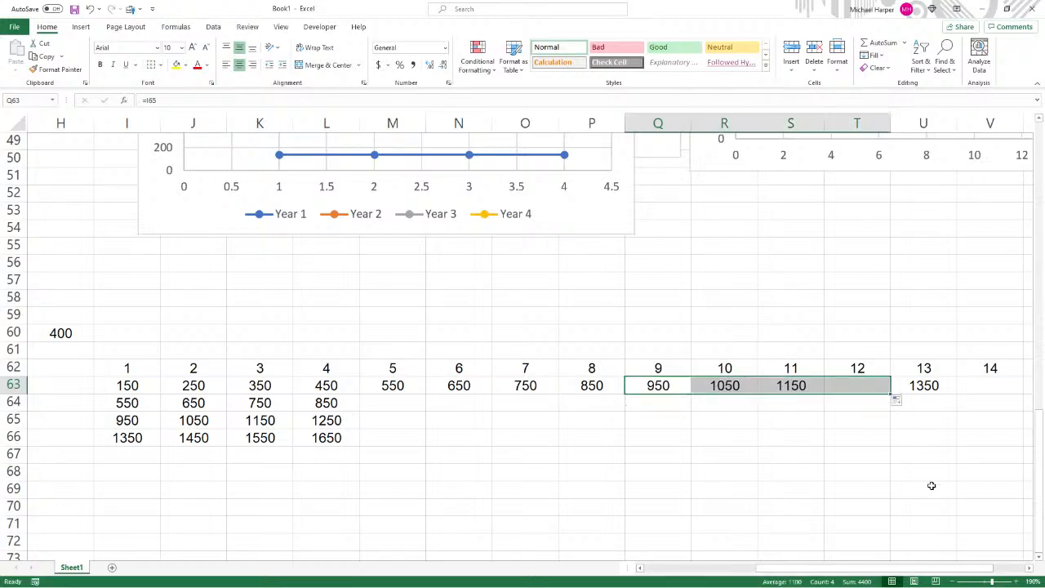
scroll(840, 449, "right", 3)
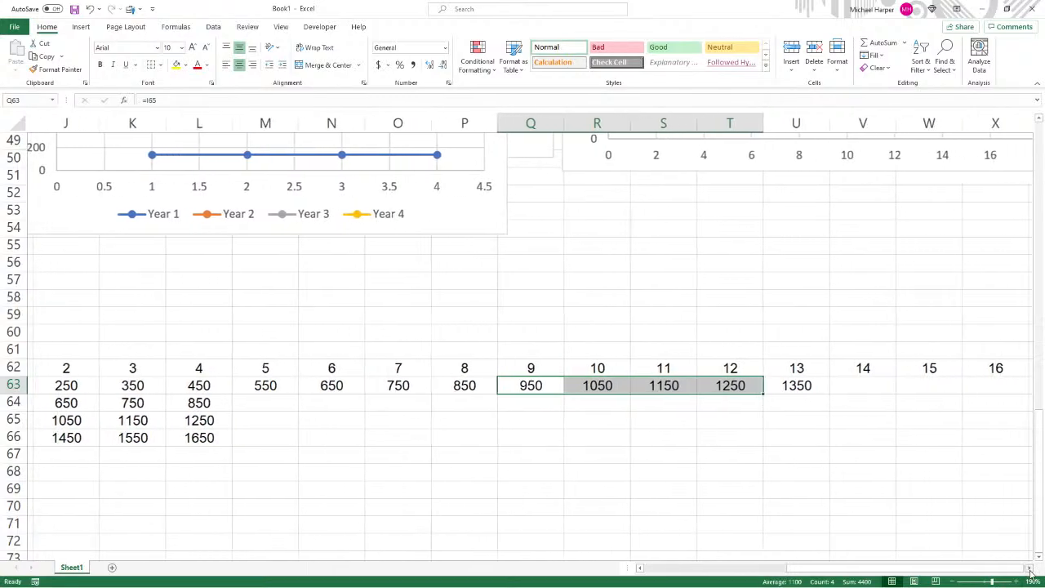
left_click(673, 393)
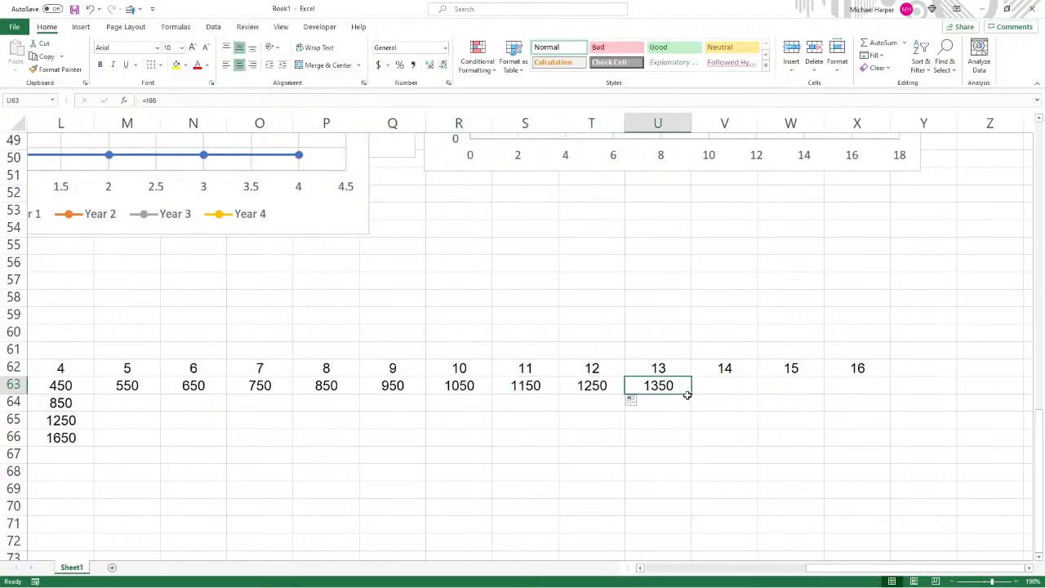
left_click_drag(691, 394, 624, 368)
- Copy the two-row series I62:X63 and paste it back in place as values
left_click(858, 421)
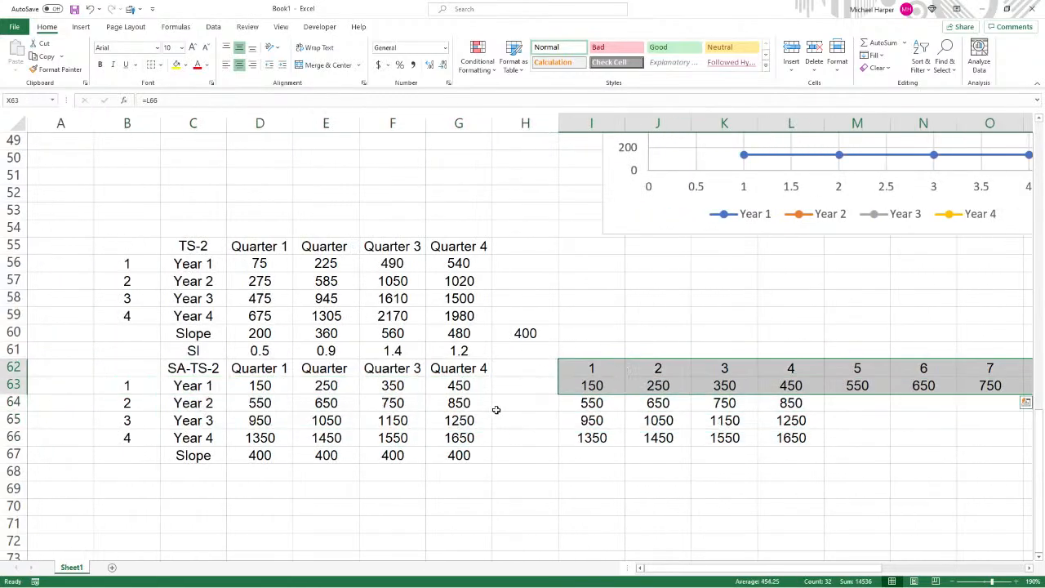
key("ctrl+c")
key("ctrl+q")
right_click(591, 373)
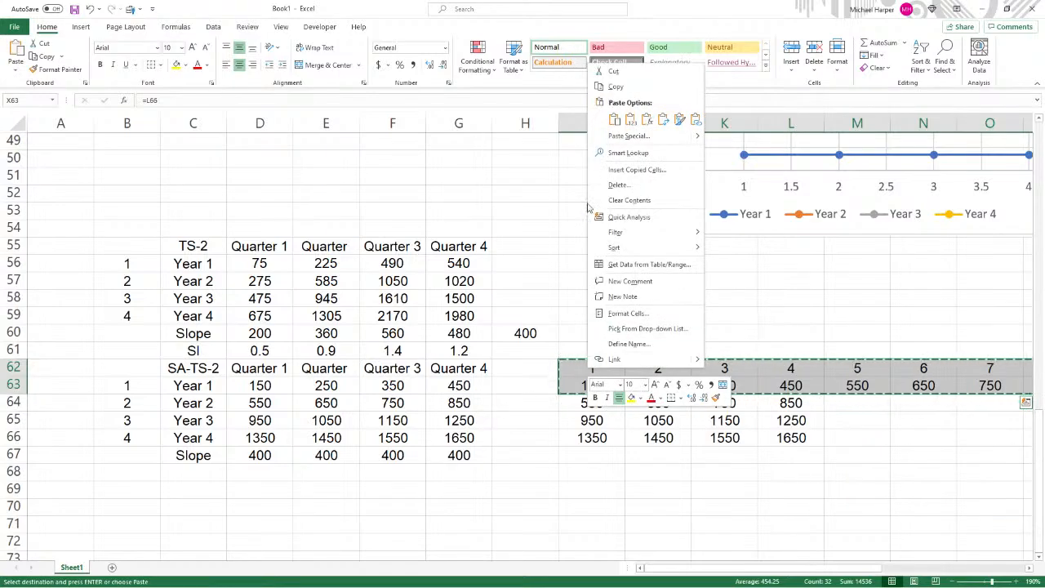
left_click(630, 123)
left_click(520, 457)
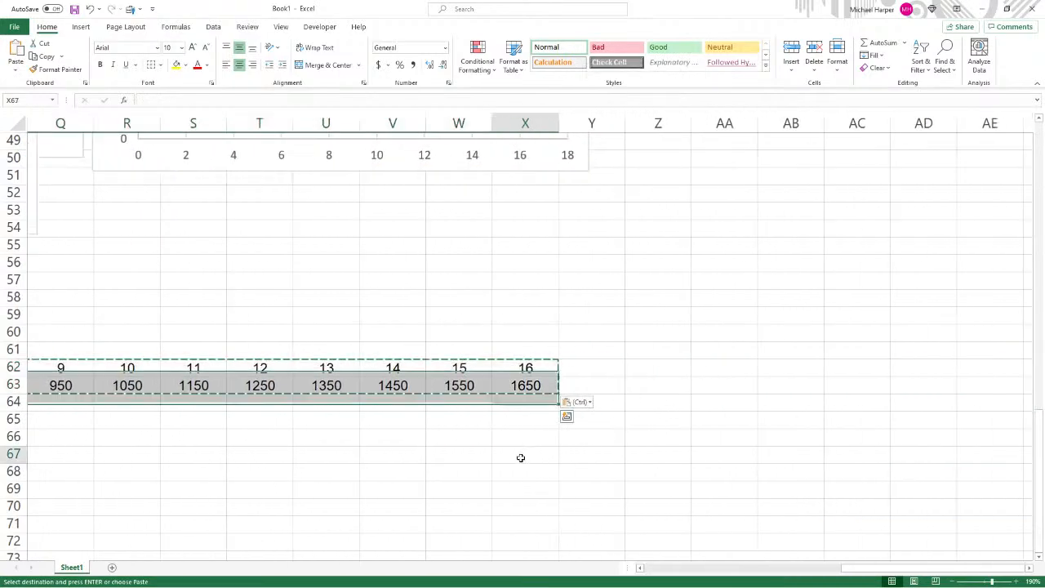
- Clear the leftover year 2 to 4 figures in I64:L66
left_click_drag(872, 569, 716, 581)
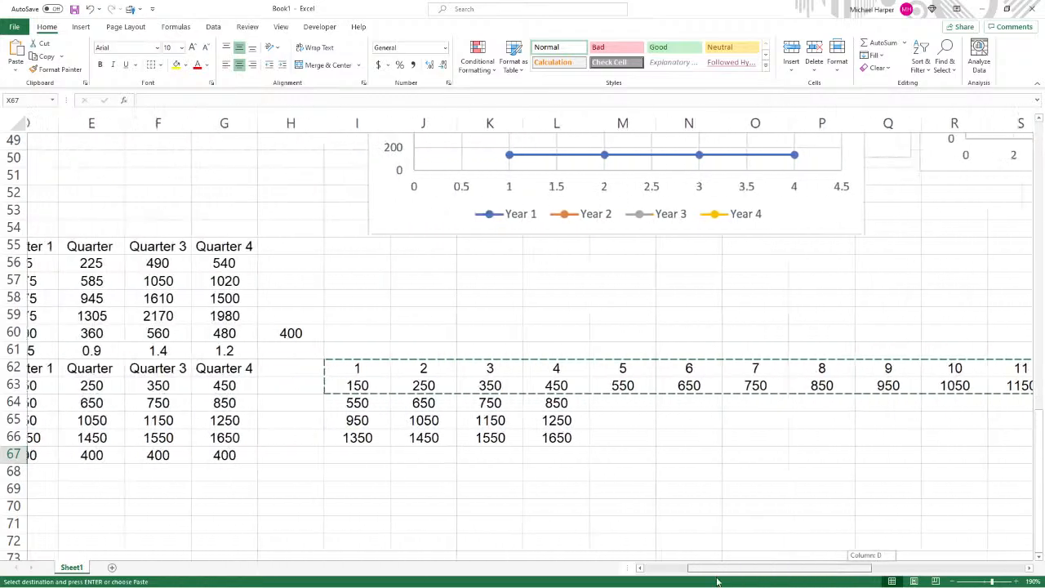
left_click_drag(391, 403, 625, 443)
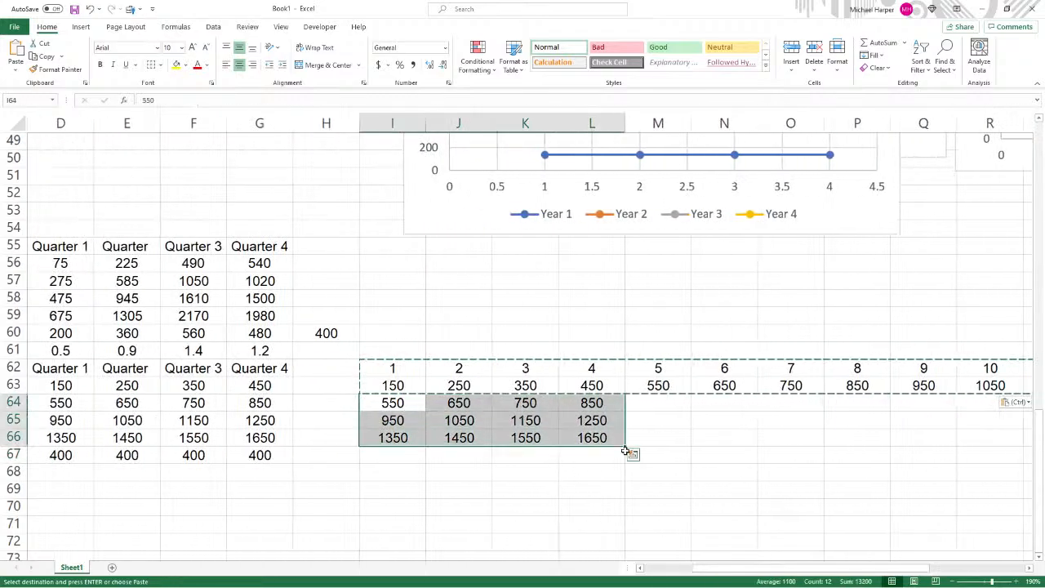
key("Delete")
- Insert a scatter chart with straight lines and markers from the series in I62:X63
left_click_drag(389, 368, 897, 389)
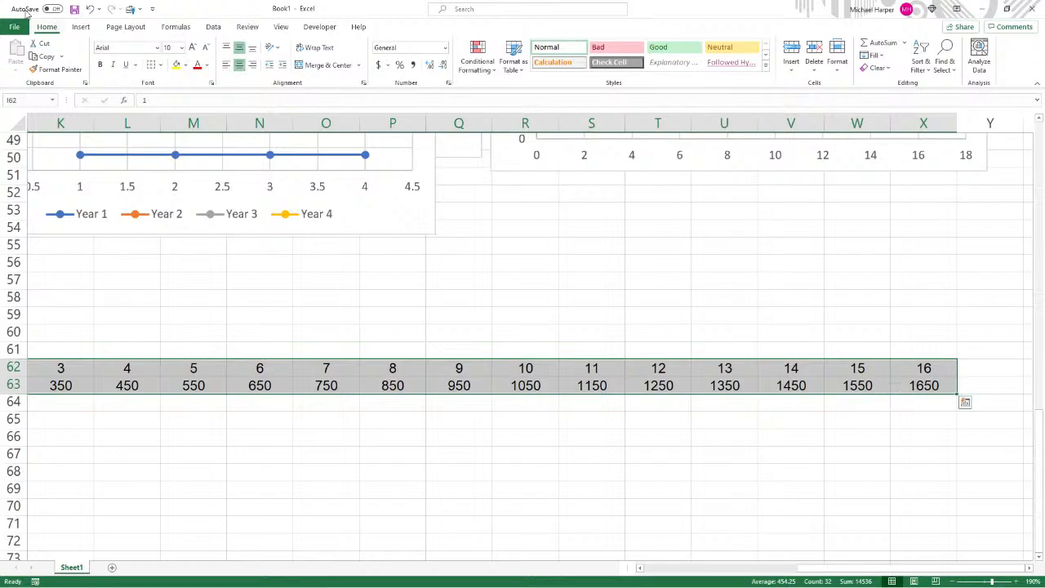
left_click(81, 27)
left_click(503, 67)
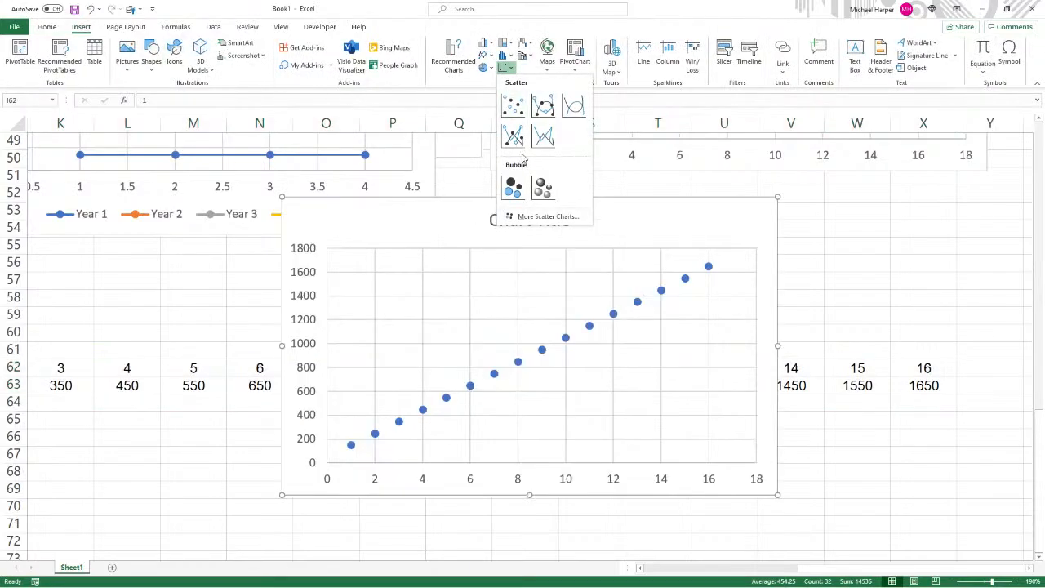
left_click(512, 135)
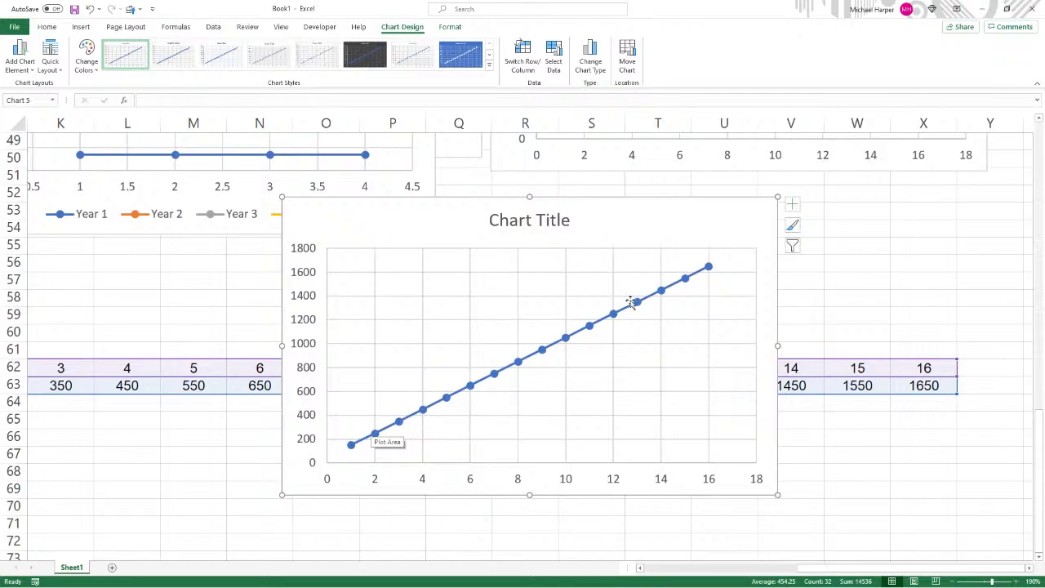
- Move the new trend chart below the existing charts, clear of the SA-TS-2 table
left_click_drag(436, 204, 461, 252)
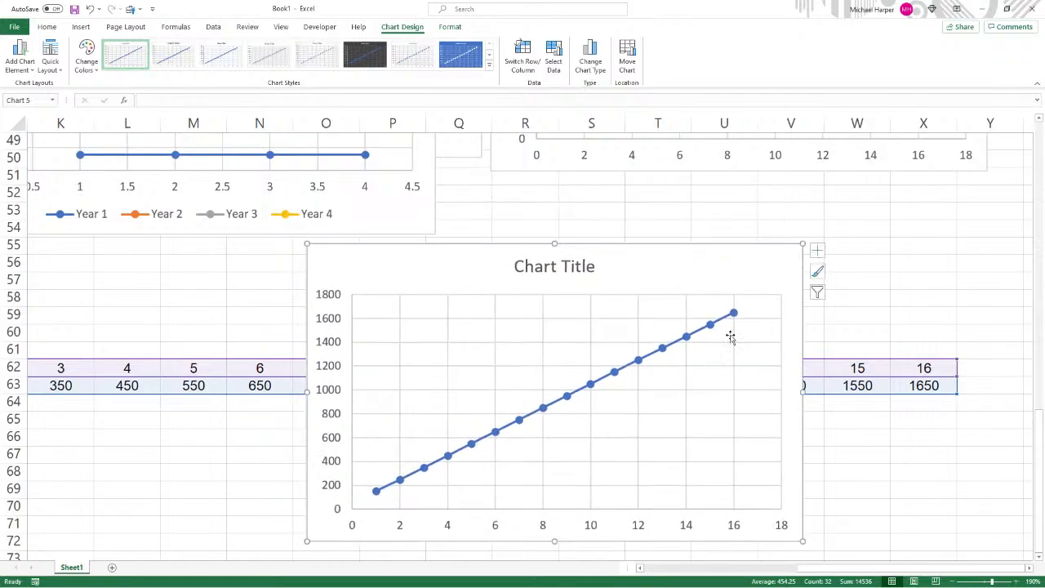
scroll(494, 353, "down", 1)
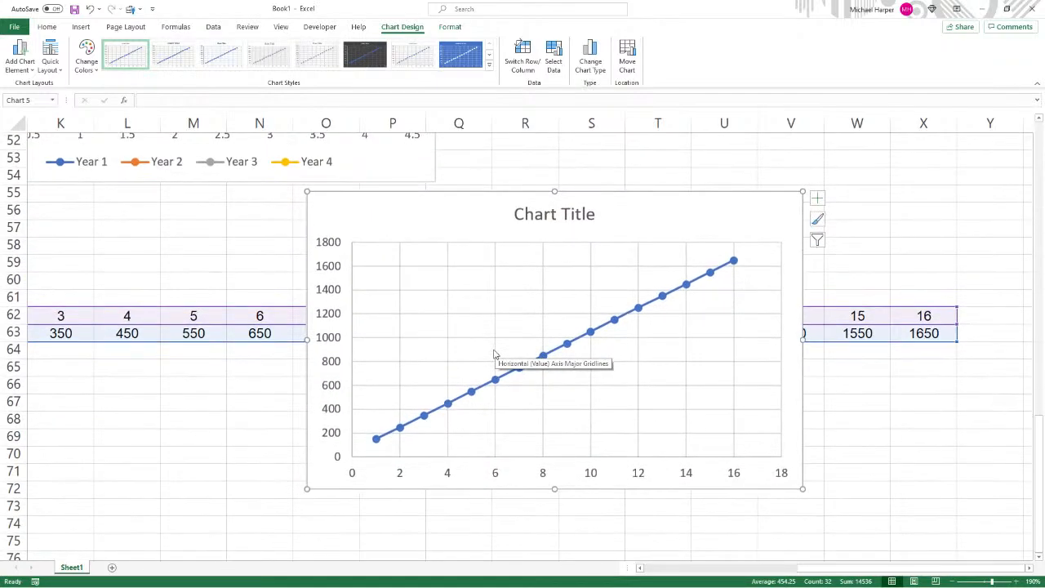
scroll(494, 353, "up", 1)
scroll(494, 354, "up", 1)
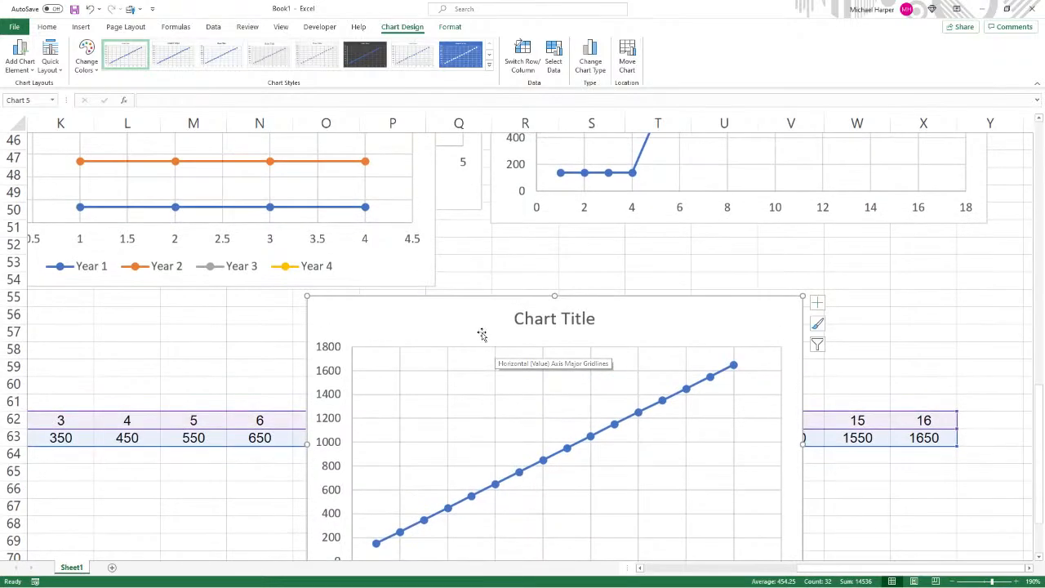
left_click_drag(462, 305, 514, 315)
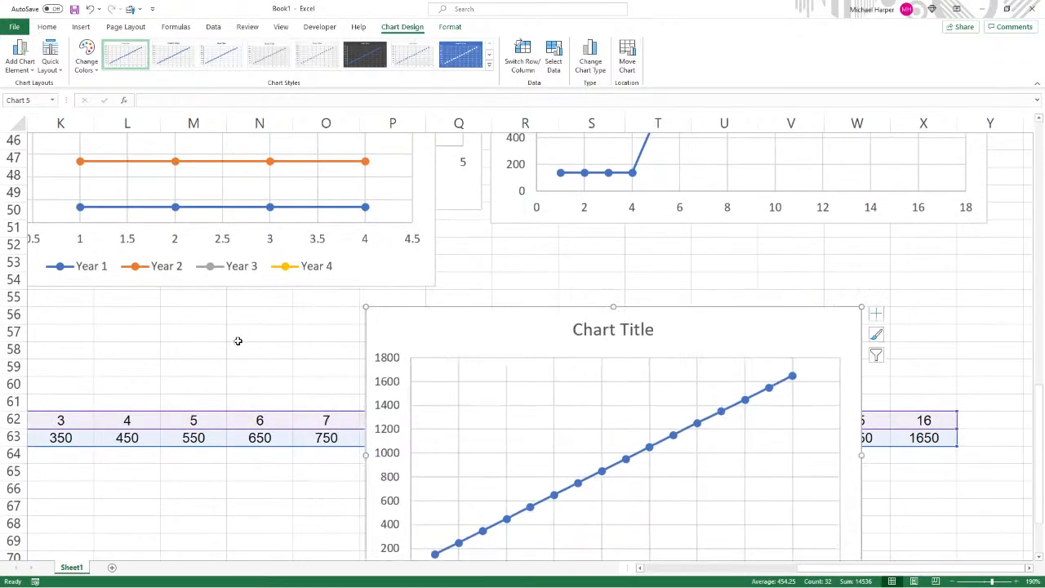
left_click_drag(803, 569, 673, 575)
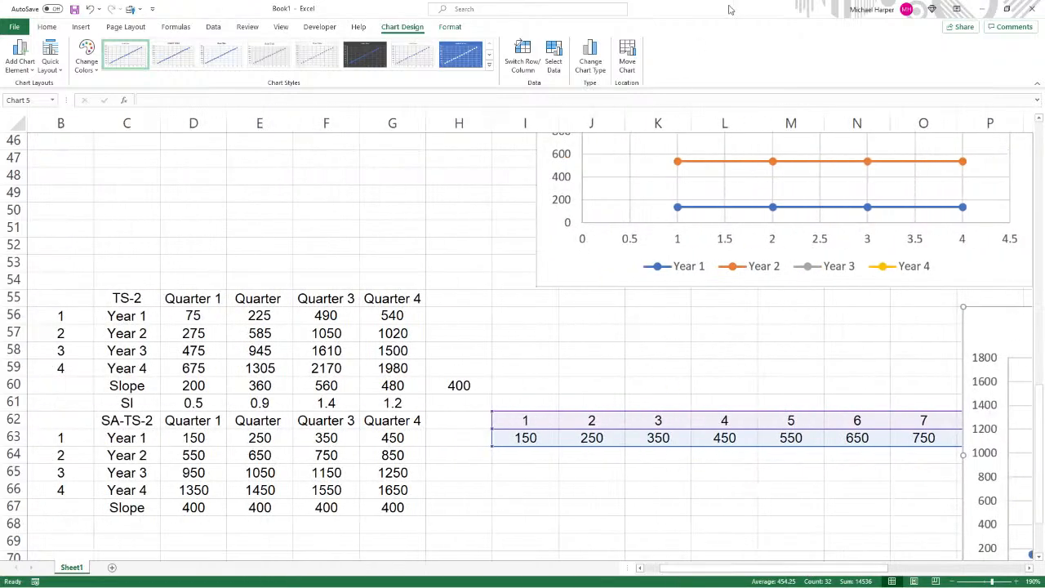
- Switch to the Forecasting-Homework-PartA-F document in Word and review Question 2 on the seasonal forecast for quarter 17
left_click_drag(716, 14, 1044, 12)
scroll(601, 205, "down", 3)
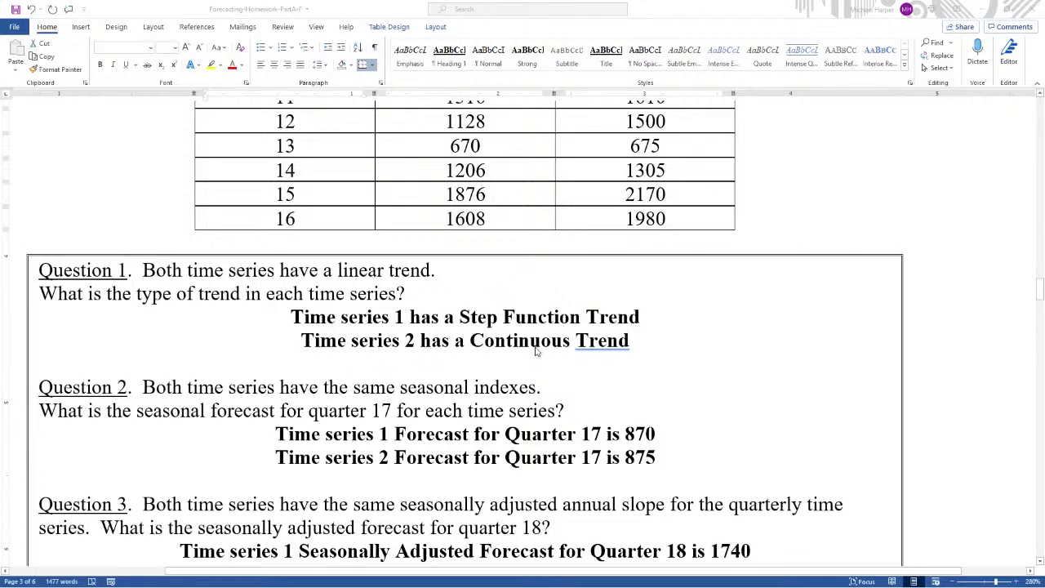
scroll(622, 347, "down", 1)
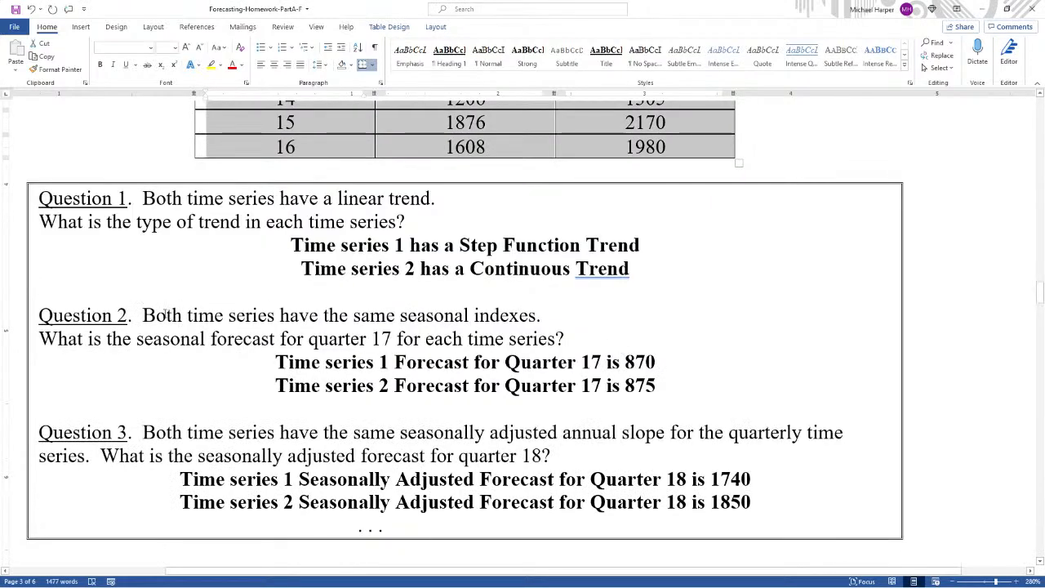
left_click_drag(142, 316, 511, 310)
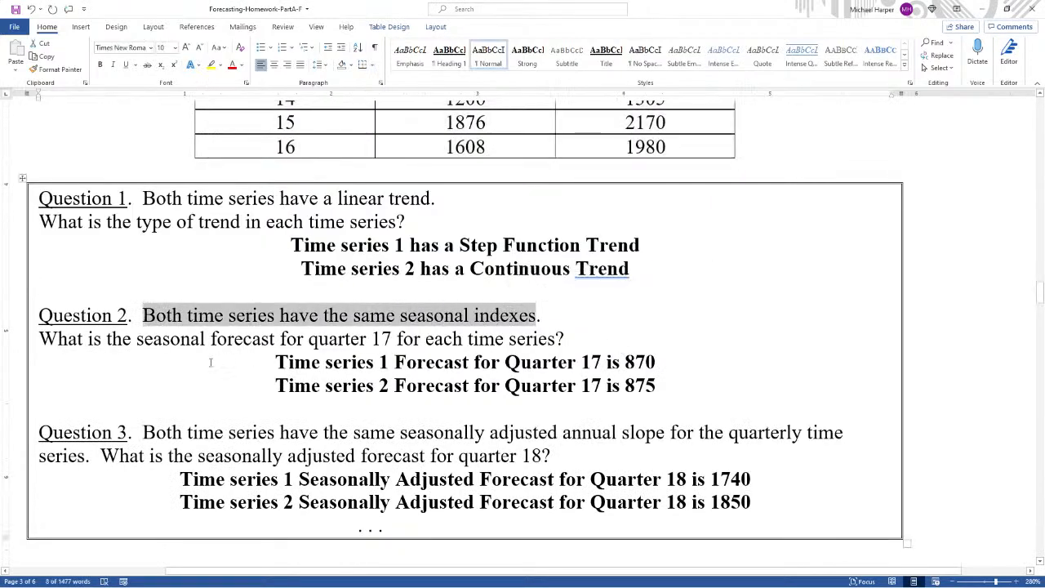
left_click_drag(92, 347, 227, 344)
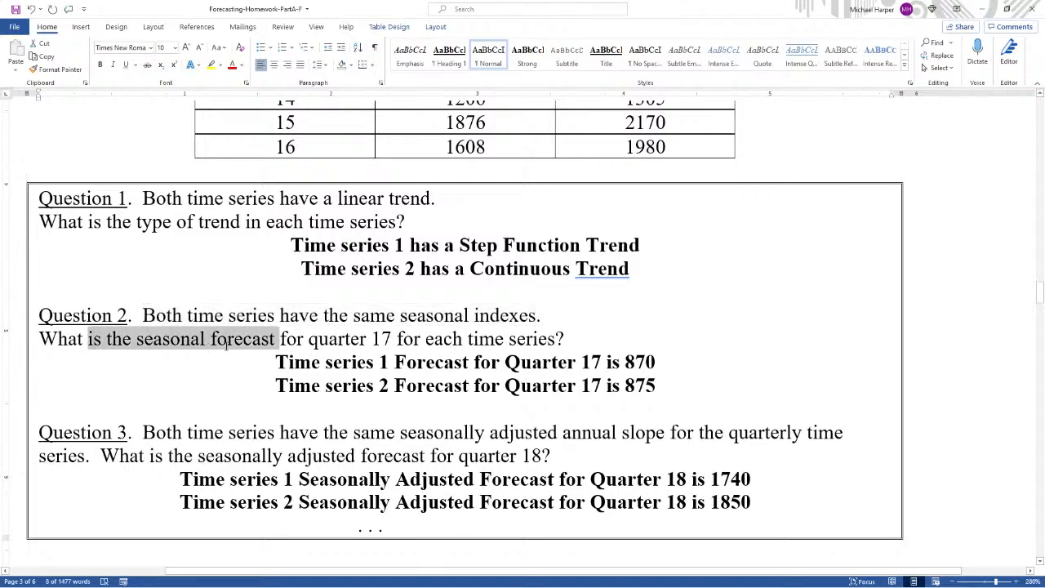
left_click_drag(137, 345, 247, 343)
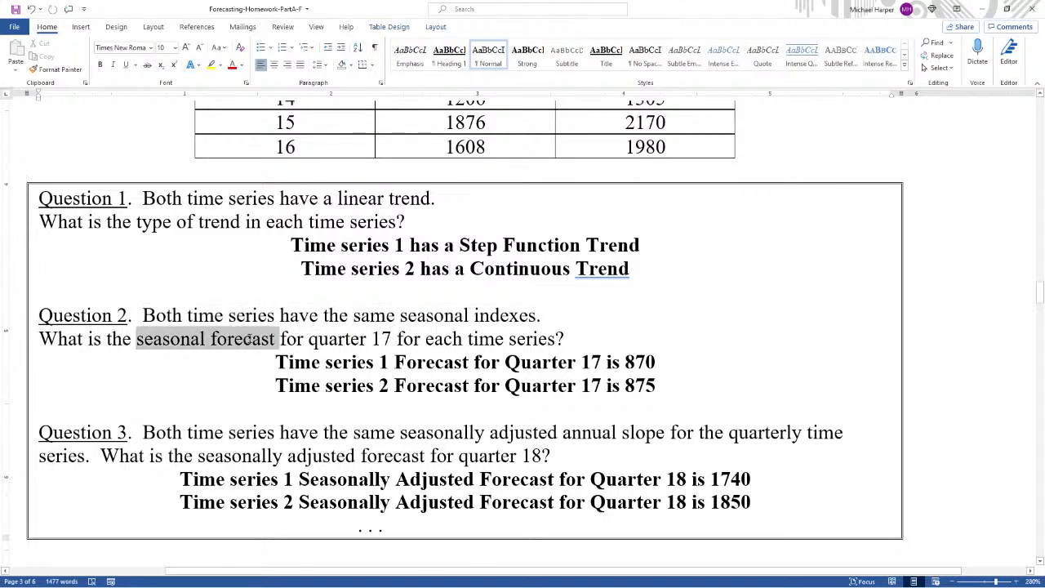
- Highlight Question 2's wording about the seasonal forecast for quarter 17 for each time series
left_click_drag(315, 340, 555, 339)
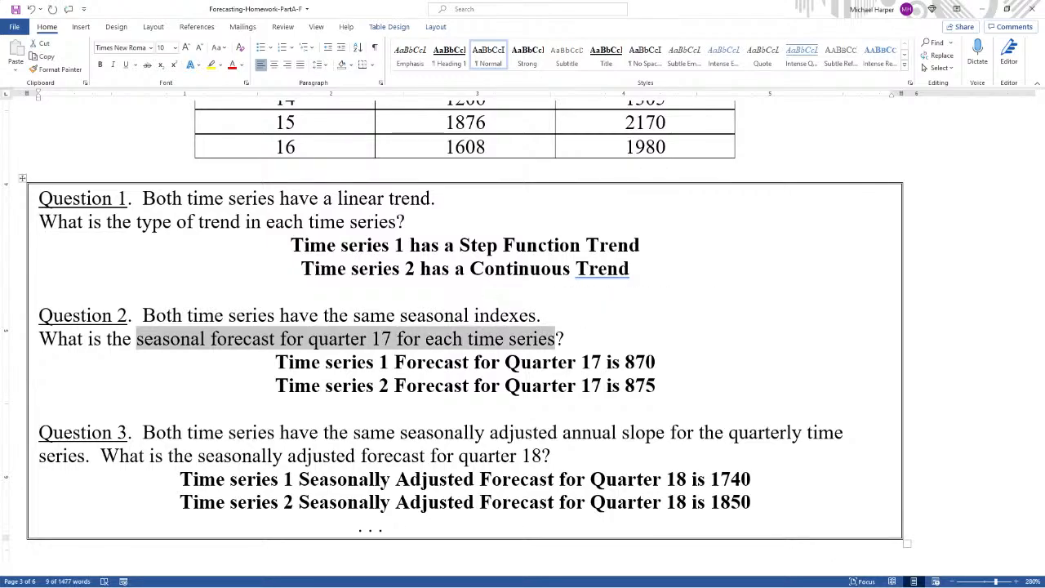
left_click_drag(0, 114, 525, 73)
scroll(608, 165, "down", 2)
scroll(608, 165, "down", 2)
- Switch to Book1 in Excel, move the SA-TS-1 table B36:G41 down one row, and label C36 "Forecast"
left_click(673, 66)
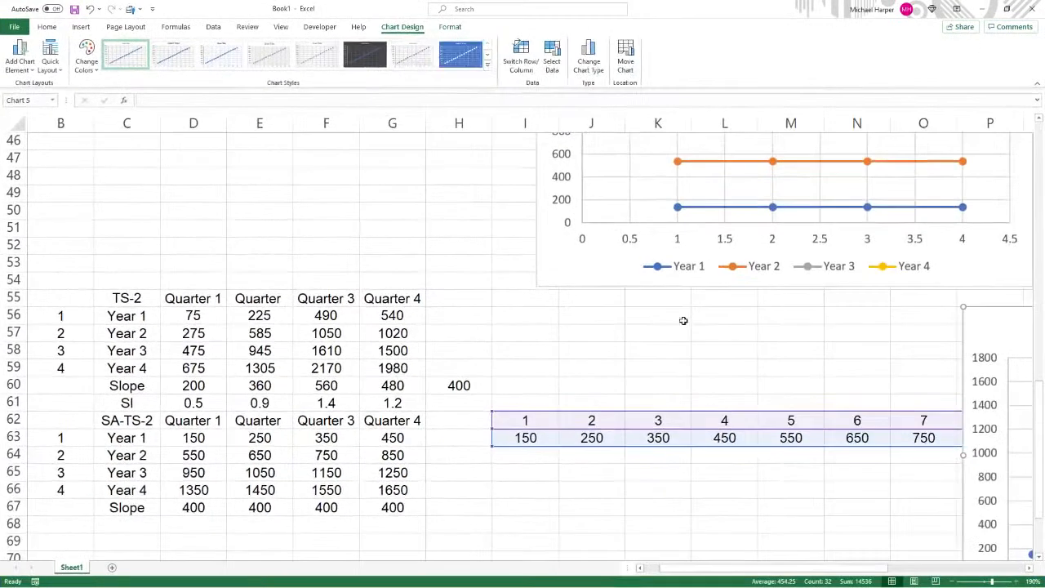
scroll(278, 371, "up", 8)
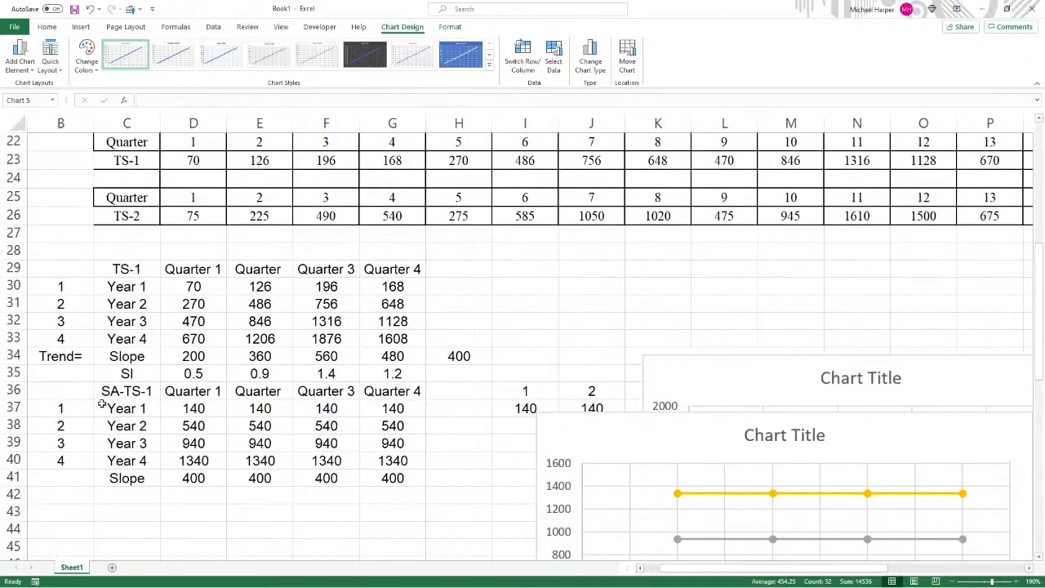
left_click_drag(62, 395, 408, 479)
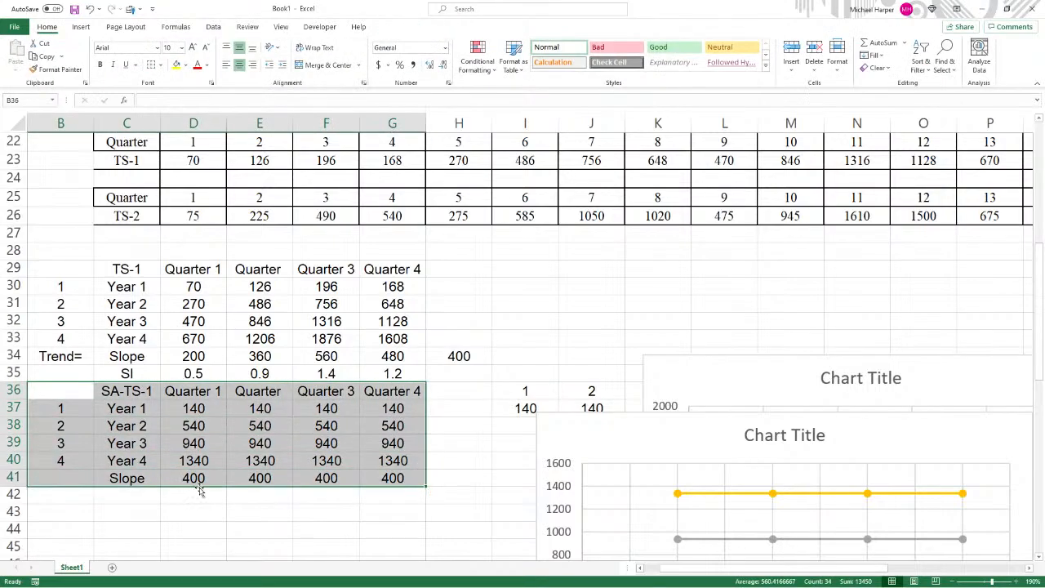
left_click_drag(200, 488, 197, 505)
left_click(127, 390)
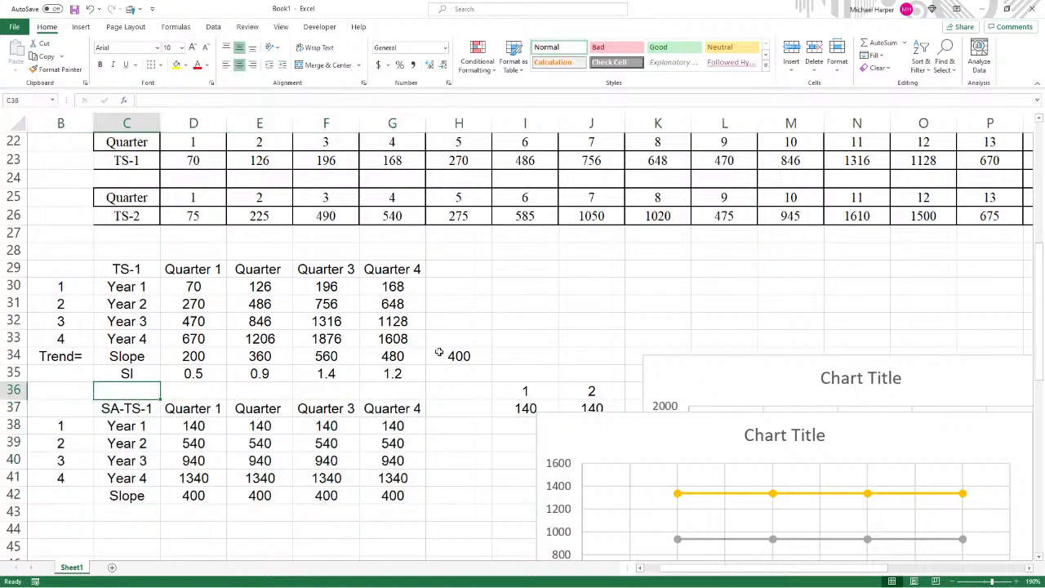
type("Forecast")
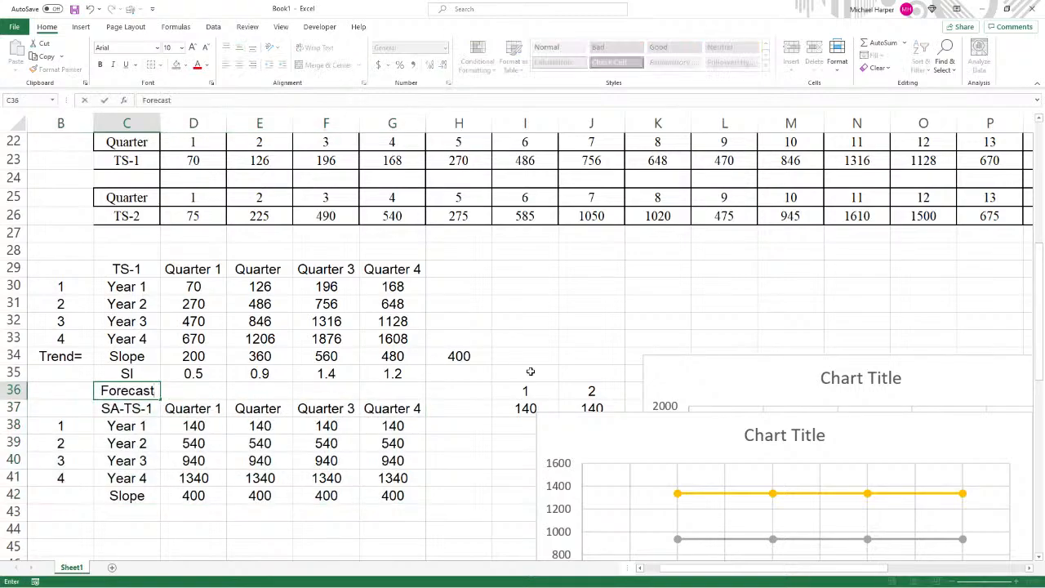
key("Tab")
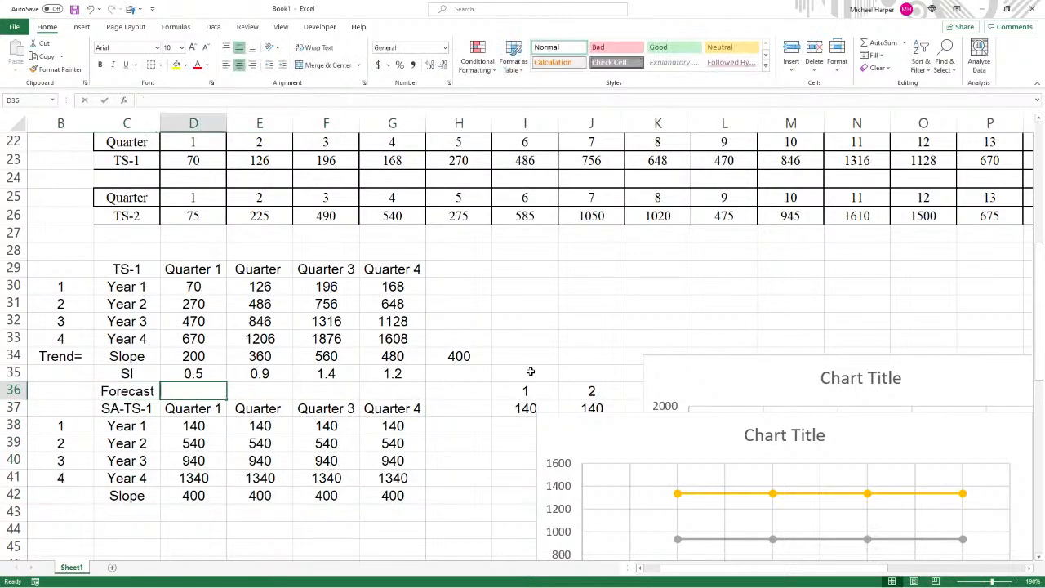
- Enter the TS-1 Quarter 1 forecast for year 5 in D36 as =INTERCEPT(D30:D33,$B$30:$B$33)+D34*5
type("=intercept")
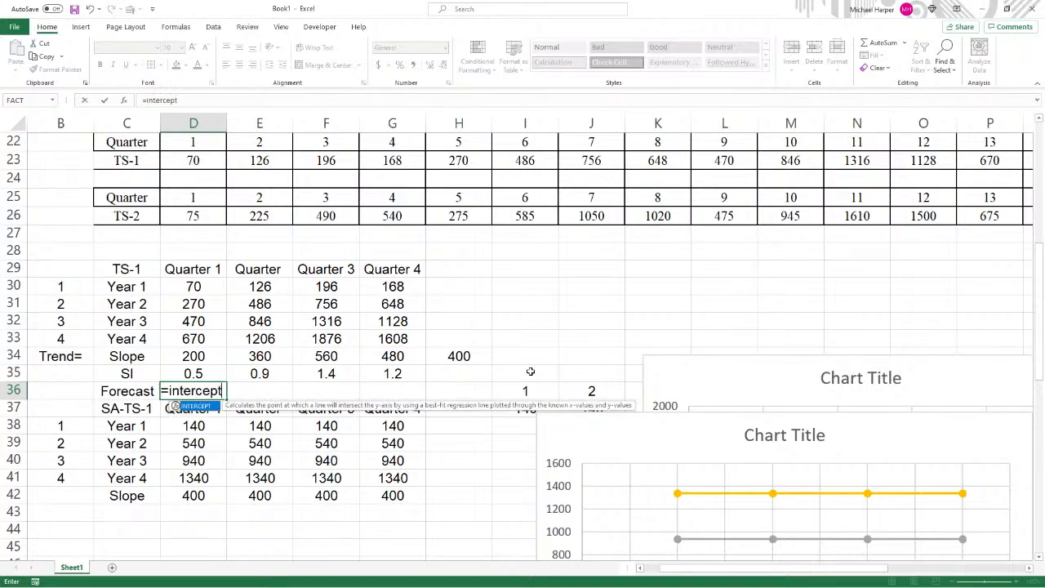
type("(")
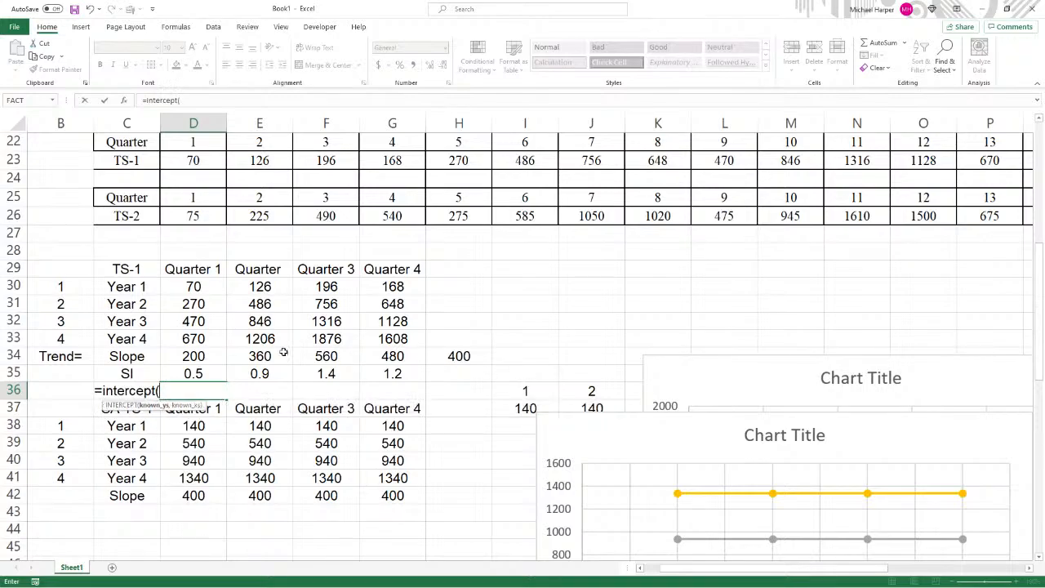
left_click(194, 287)
left_click_drag(198, 324, 200, 338)
type(",")
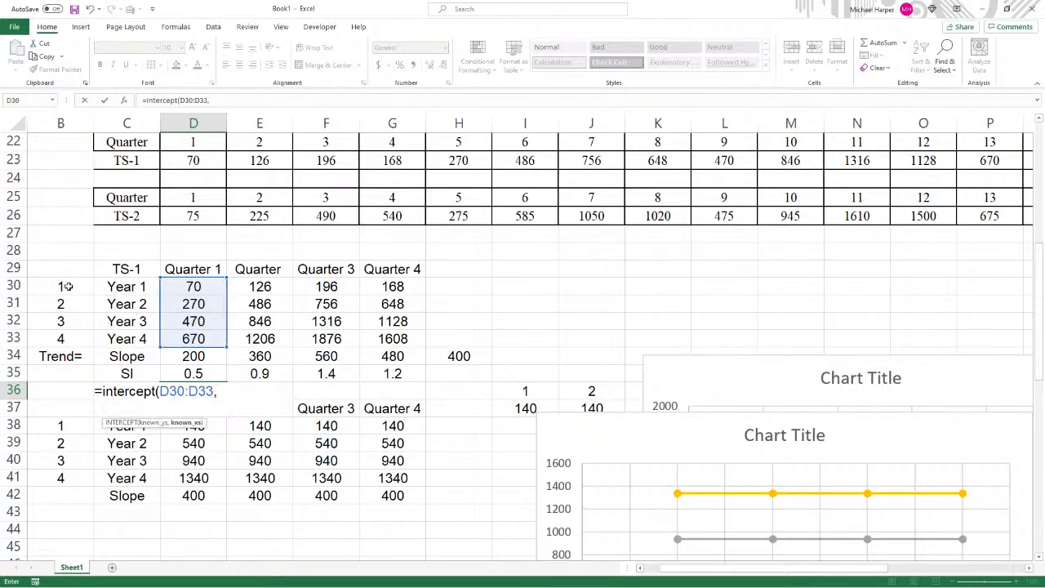
left_click_drag(67, 286, 71, 338)
key("F4")
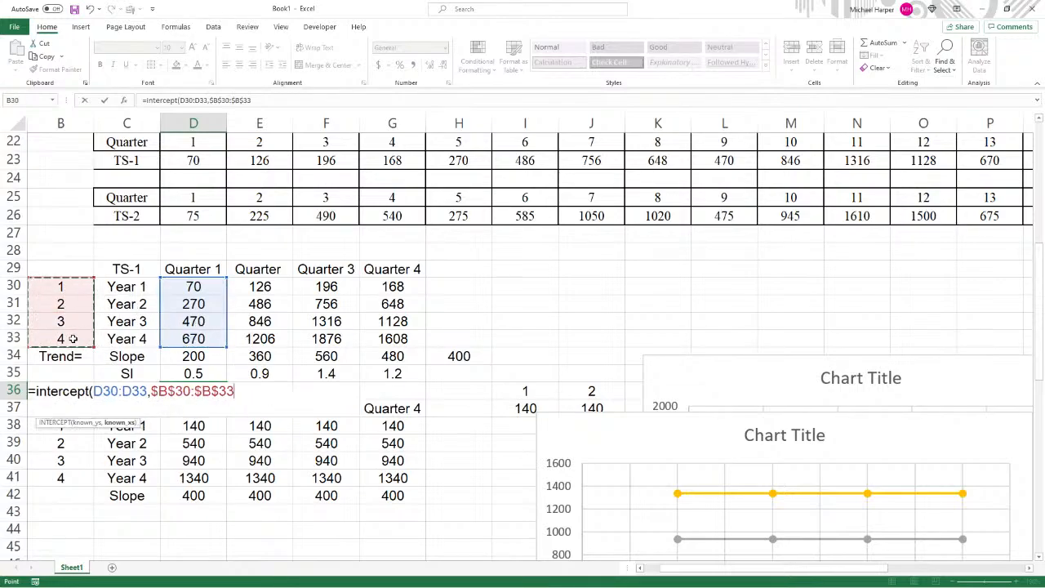
type(")+")
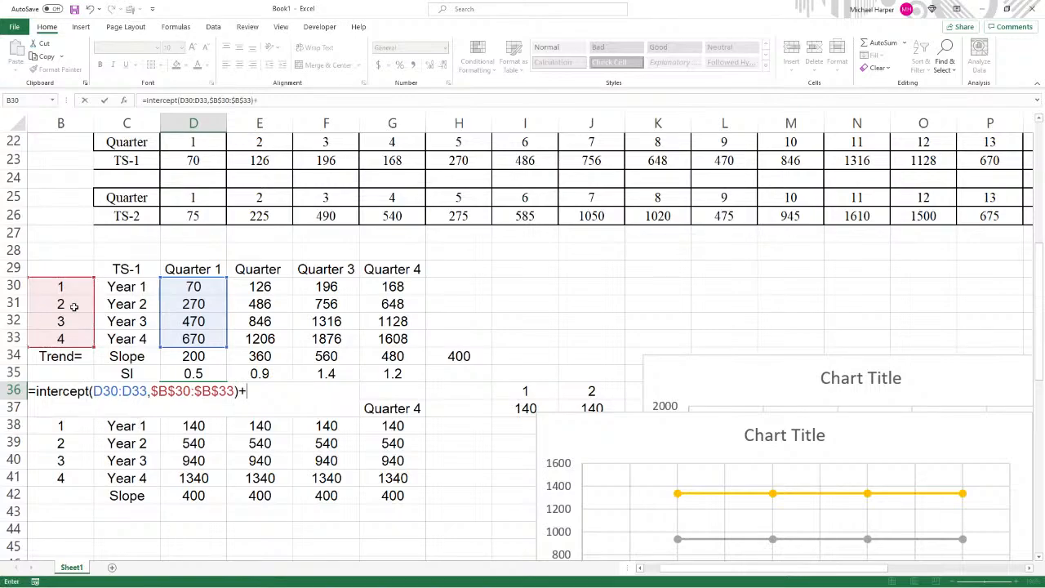
left_click(189, 358)
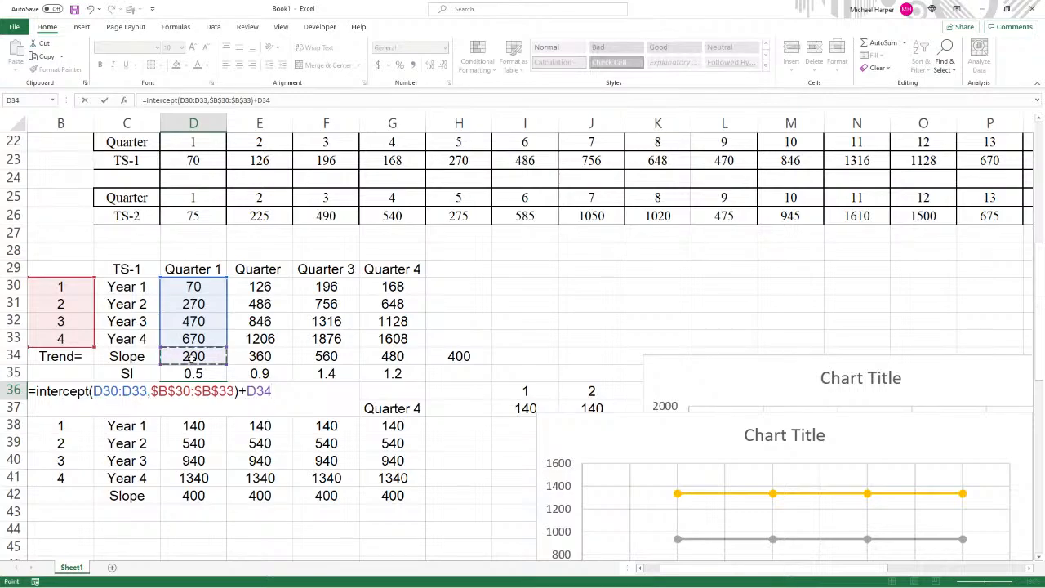
type("*5")
key("Return")
- Fill the TS-1 forecast formula from D36 across to G36
left_click(188, 391)
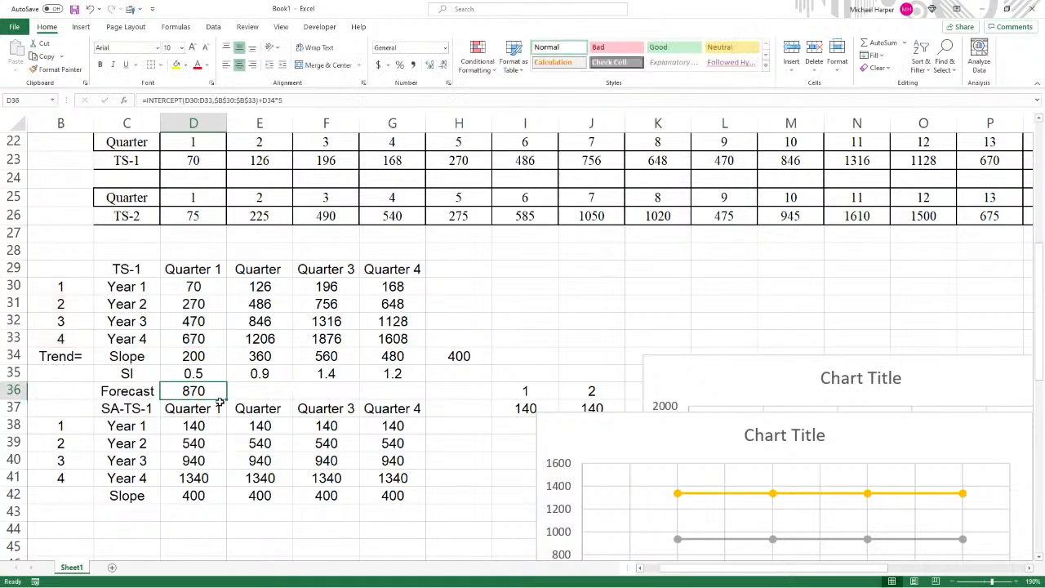
left_click_drag(227, 398, 425, 412)
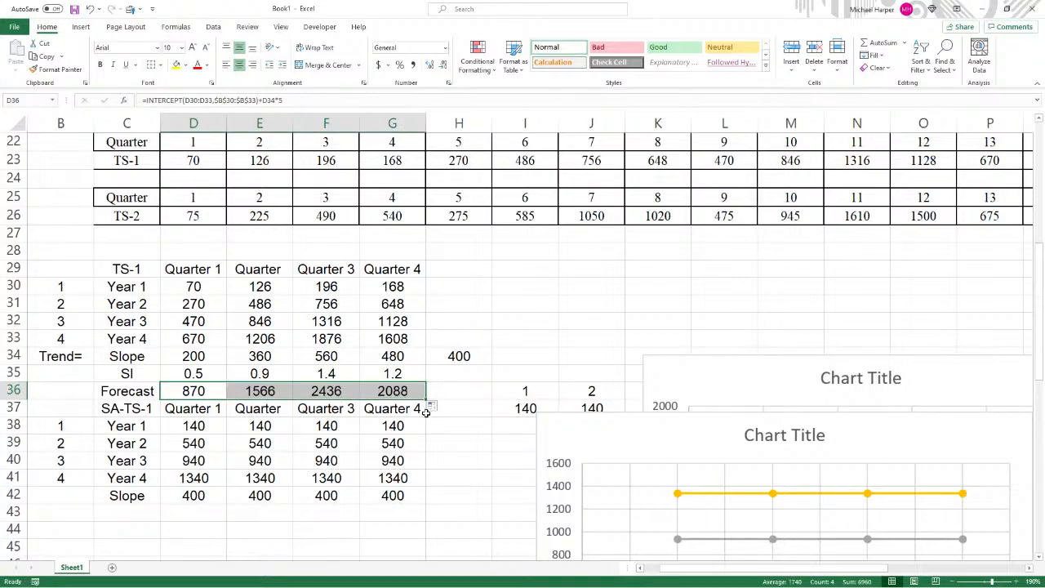
left_click(202, 395)
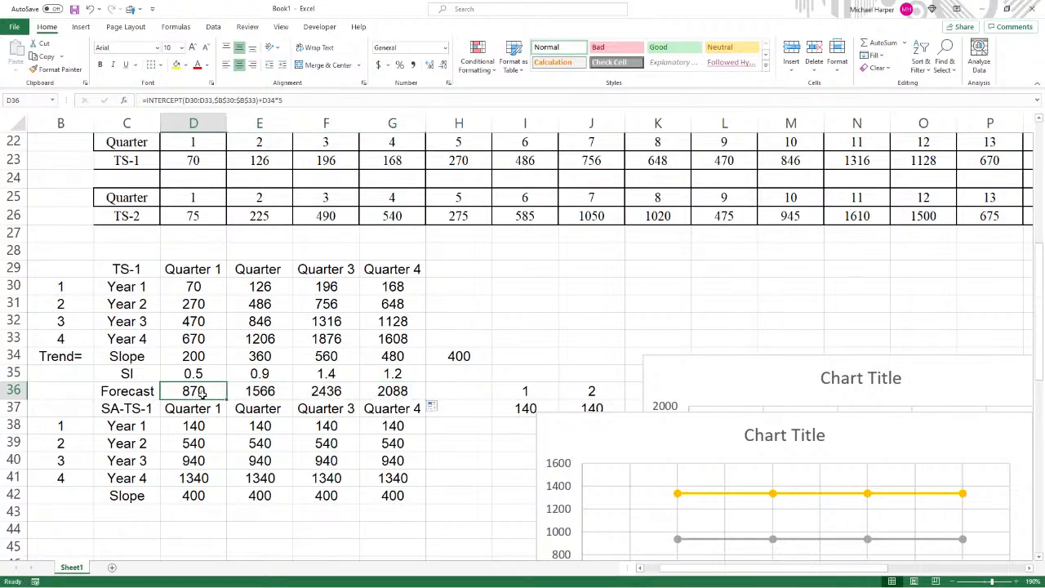
left_click_drag(674, 13, 426, 29)
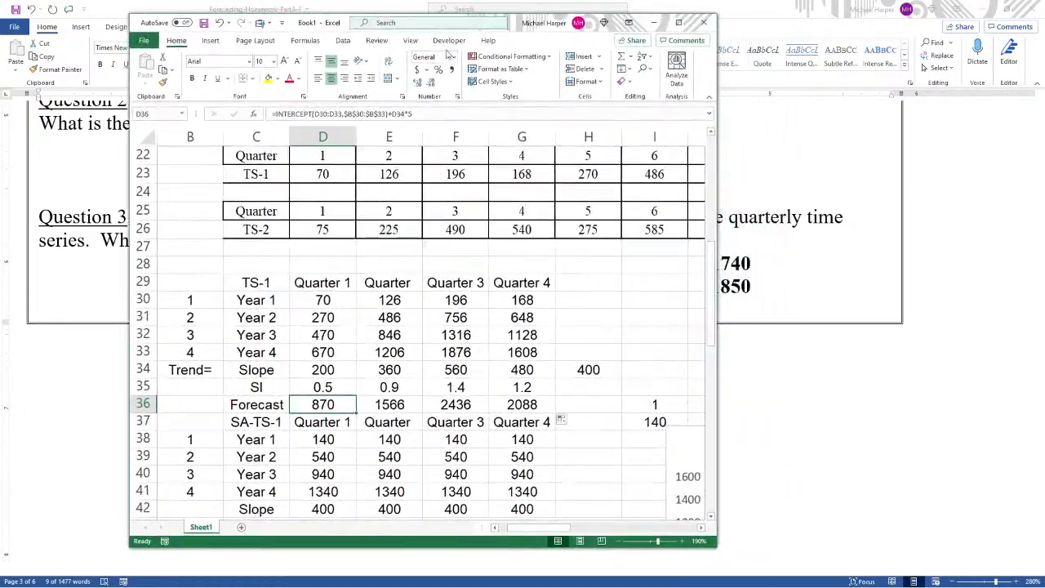
left_click(678, 25)
- Move the SA-TS-2 table B62:G67 down one row and label C62 "Forecast"
scroll(470, 423, "down", 9)
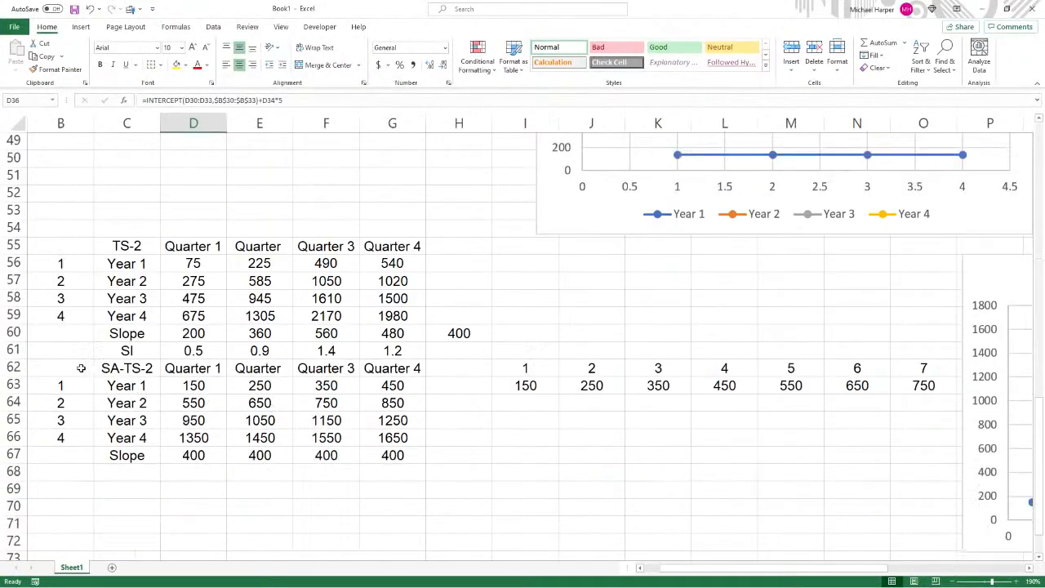
left_click_drag(62, 371, 380, 453)
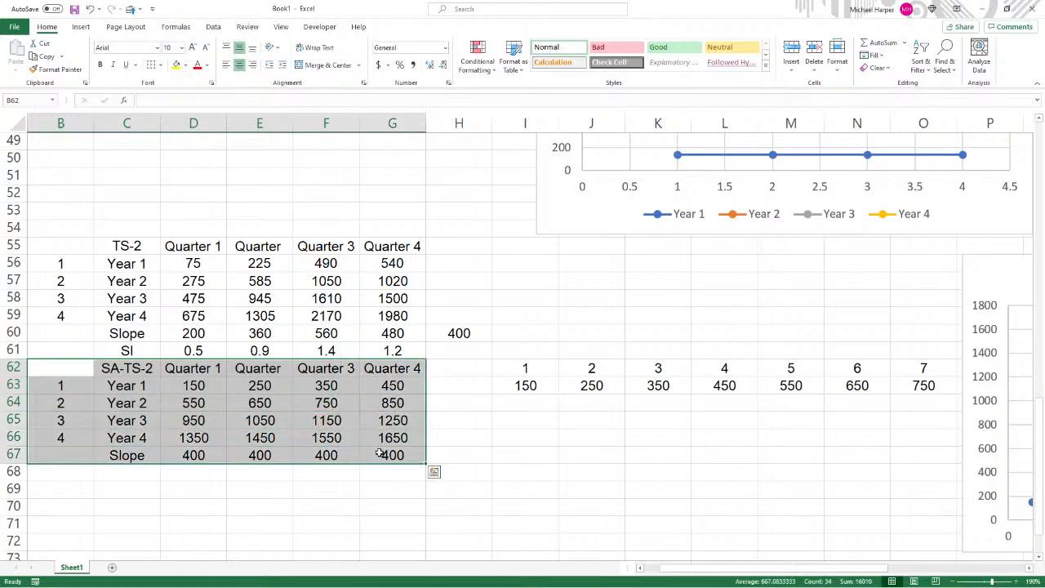
left_click_drag(189, 360, 188, 381)
left_click(143, 367)
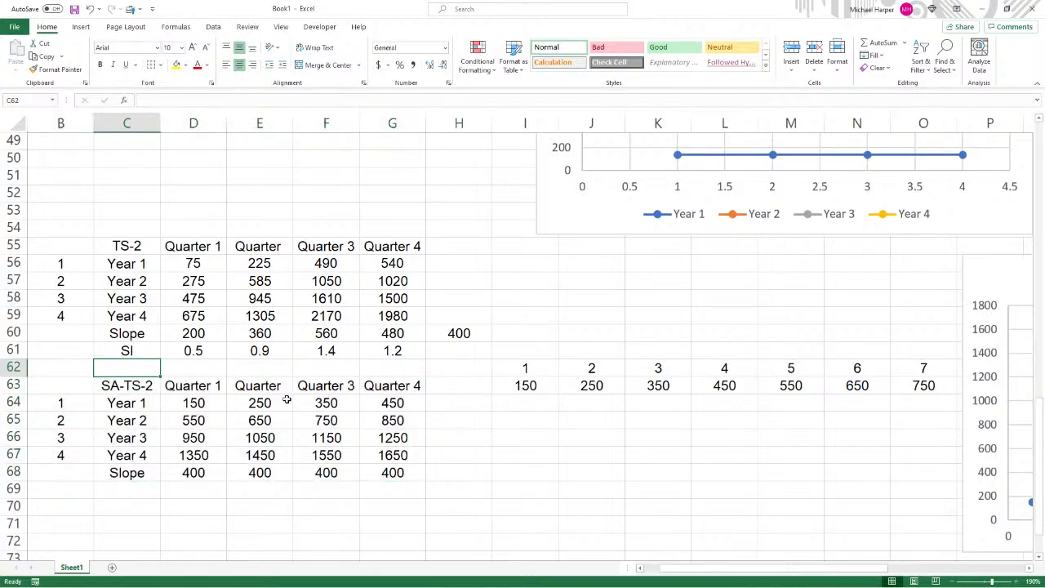
type("Forecast")
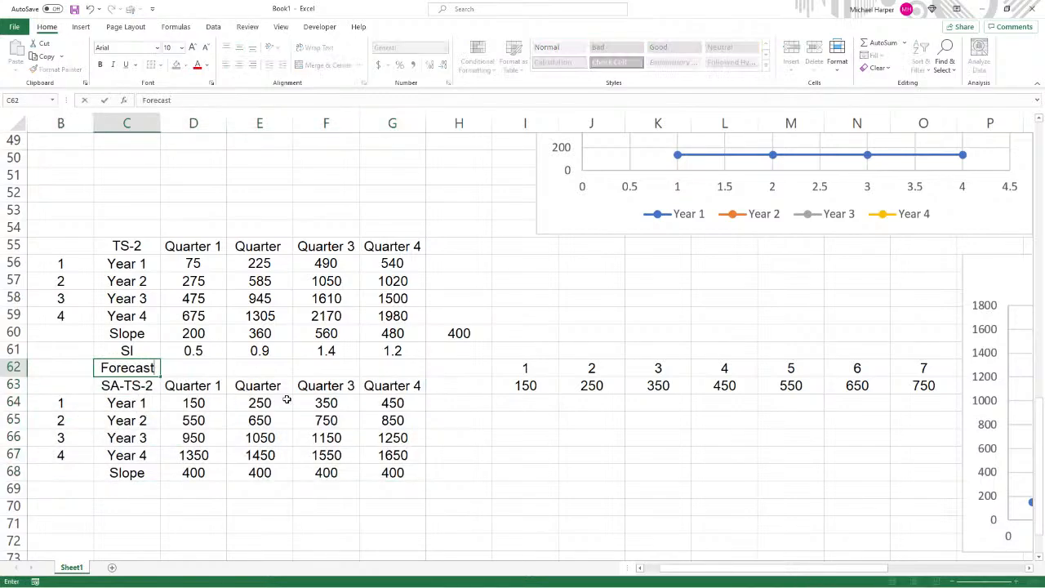
key("Tab")
- Enter the TS-2 Quarter 1 intercept in D62 as =INTERCEPT(D56:D59,$B$56:$B$59)
type("=inte")
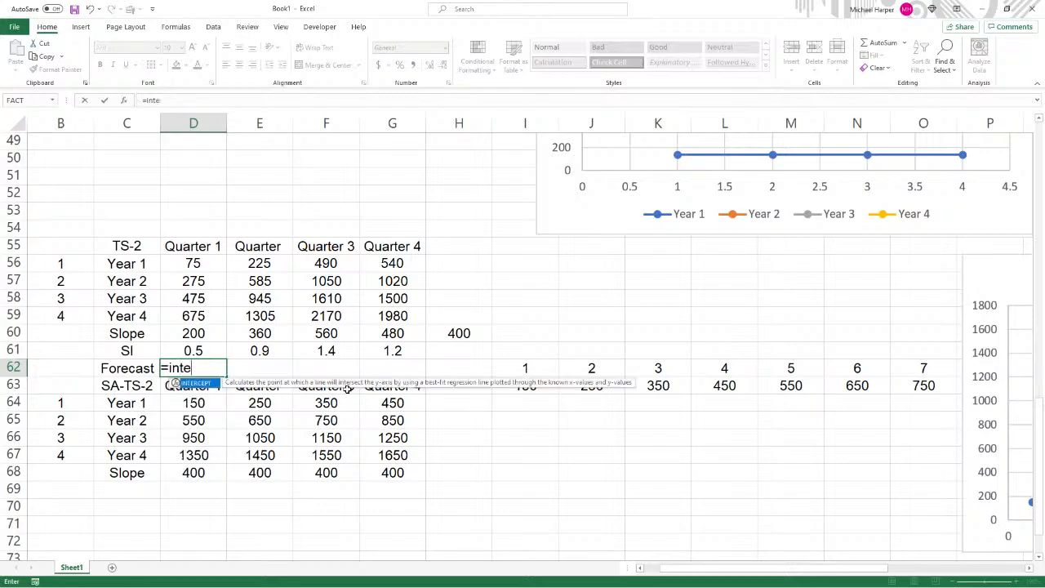
type("rcept(")
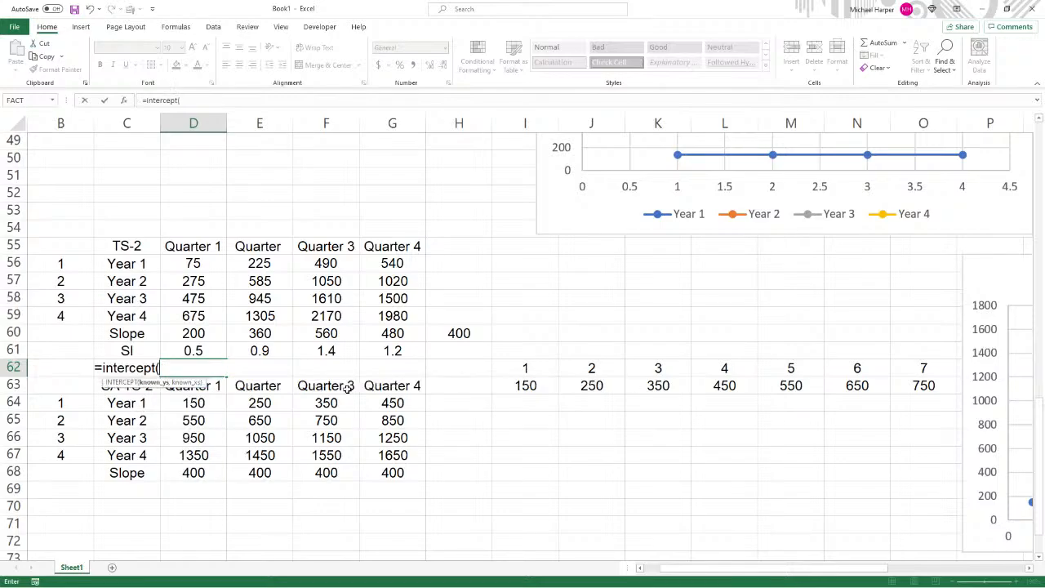
left_click_drag(191, 264, 203, 313)
type(",")
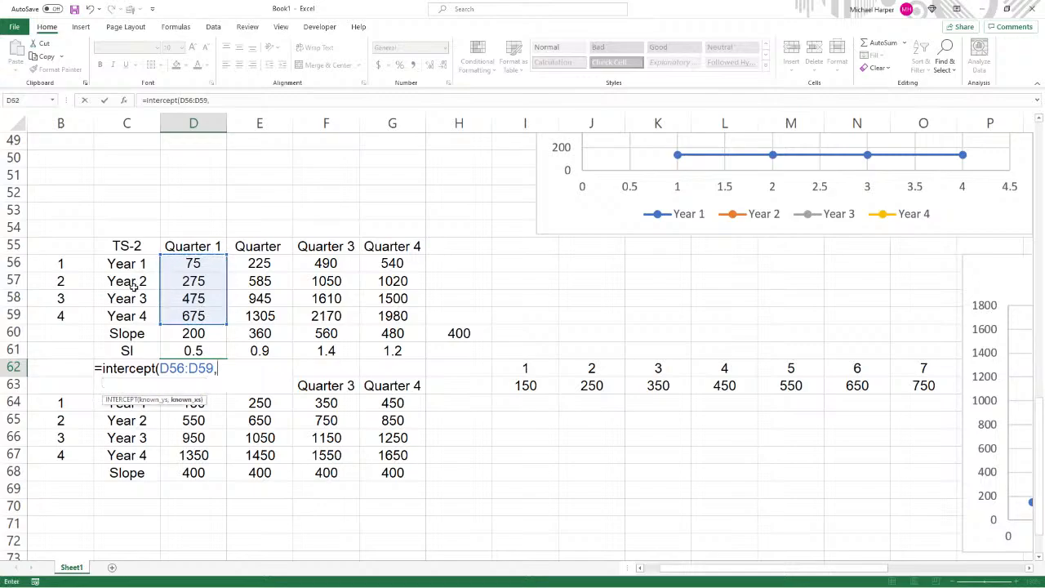
left_click_drag(67, 266, 65, 315)
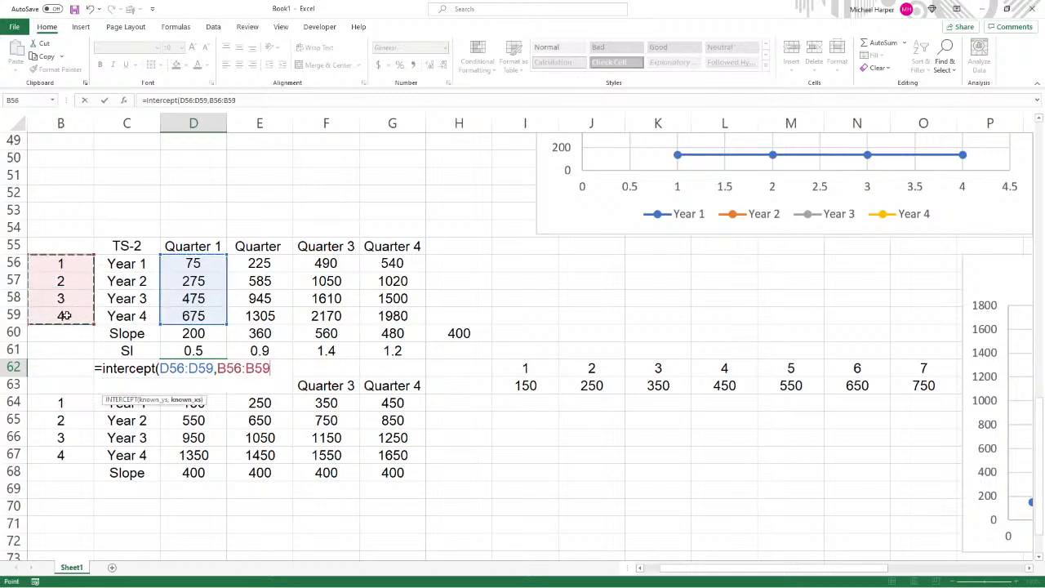
key("F4")
key("Return")
left_click(198, 368)
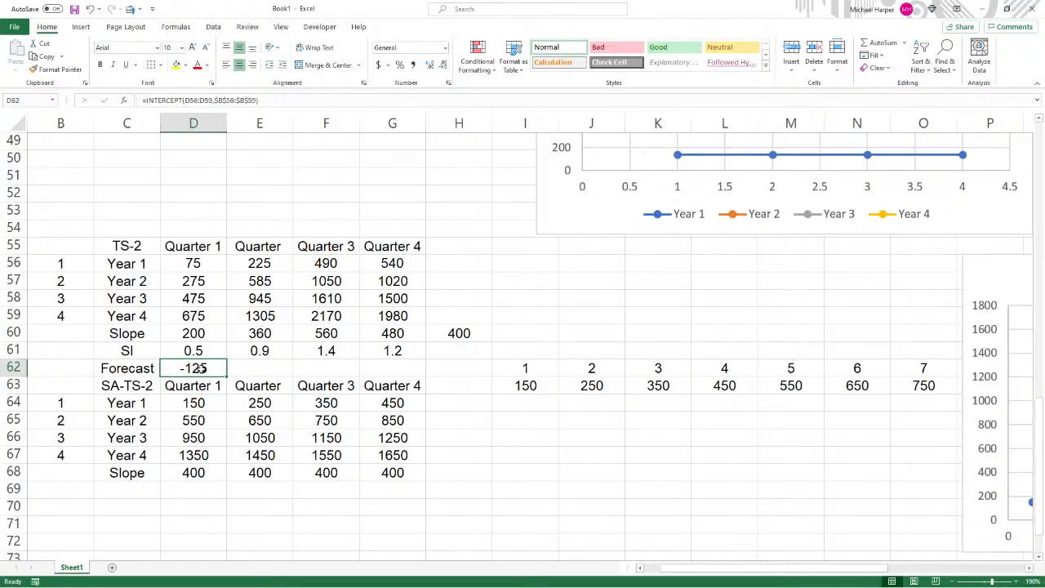
- Erase the intercept-only formula from D62
left_click(279, 101)
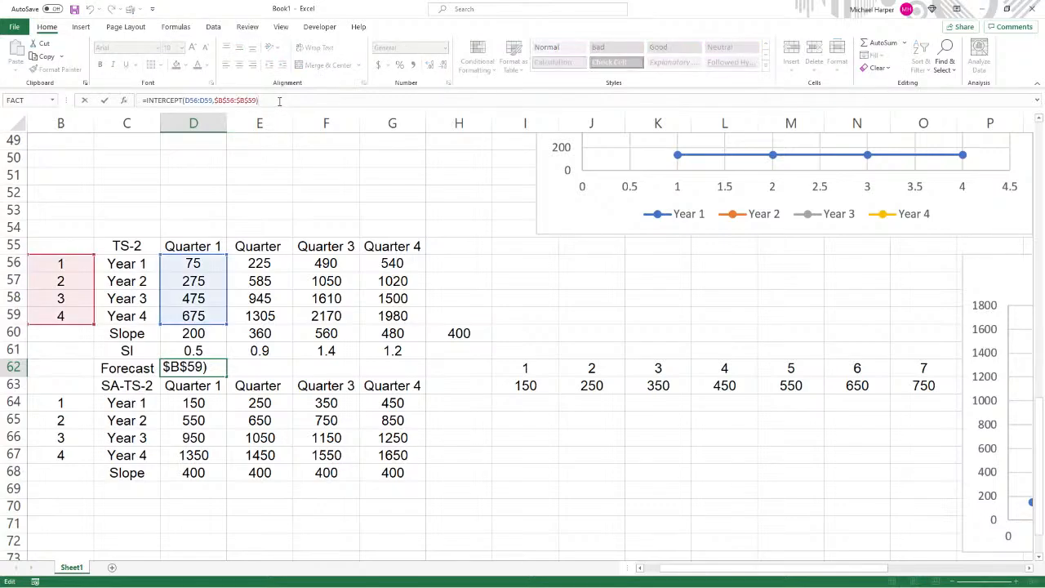
key("BackSpace")
key("BackSpace")
key("BackSpace")
key("BackSpace")
key("BackSpace")
key("BackSpace")
key("BackSpace")
key("BackSpace")
key("BackSpace")
key("BackSpace")
key("BackSpace")
key("BackSpace")
key("BackSpace")
key("BackSpace")
key("BackSpace")
key("BackSpace")
key("BackSpace")
key("BackSpace")
key("BackSpace")
key("BackSpace")
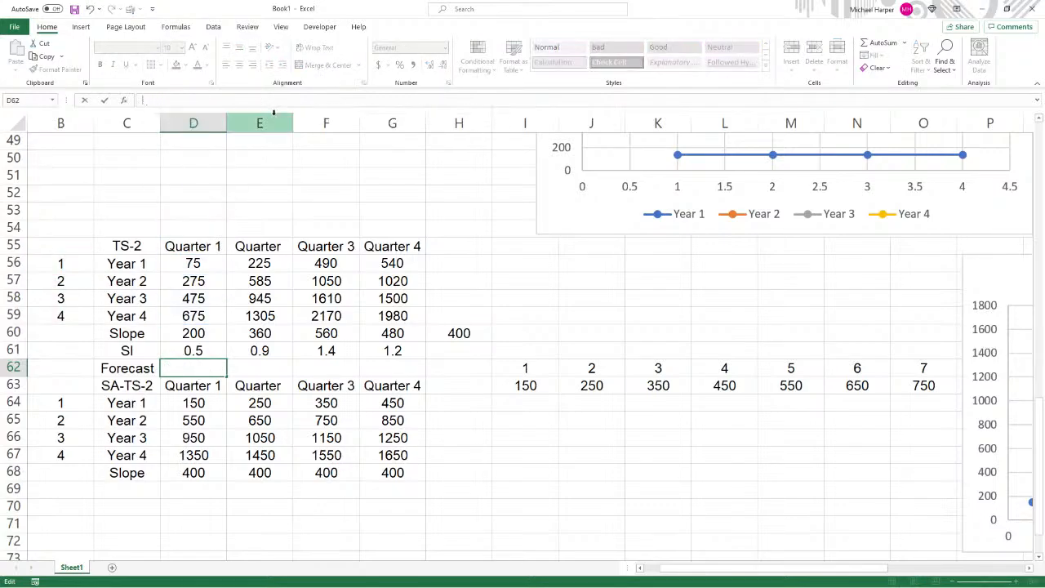
- Enter the TS-2 Quarter 1 forecast for year 5 in D62 as =INTERCEPT(D56:D59,$B$56:$B$59)+D60*5
type("=inter")
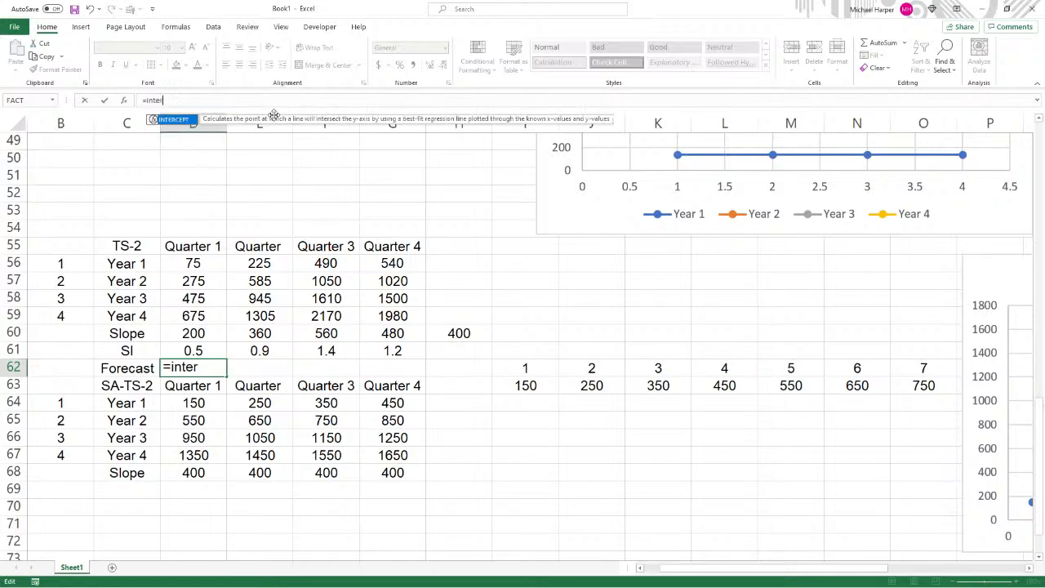
type("cept(")
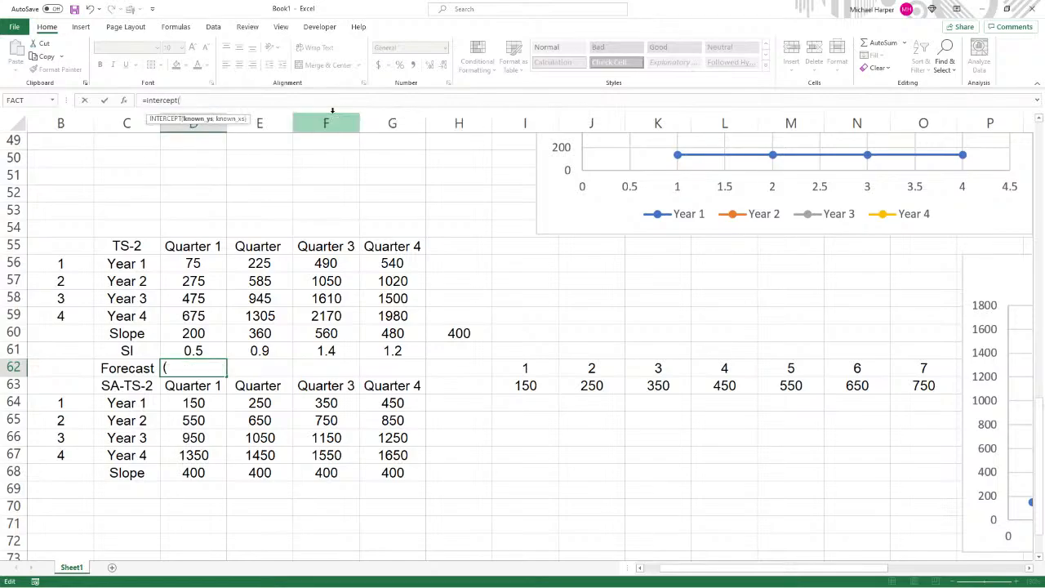
left_click_drag(196, 265, 198, 310)
type(",")
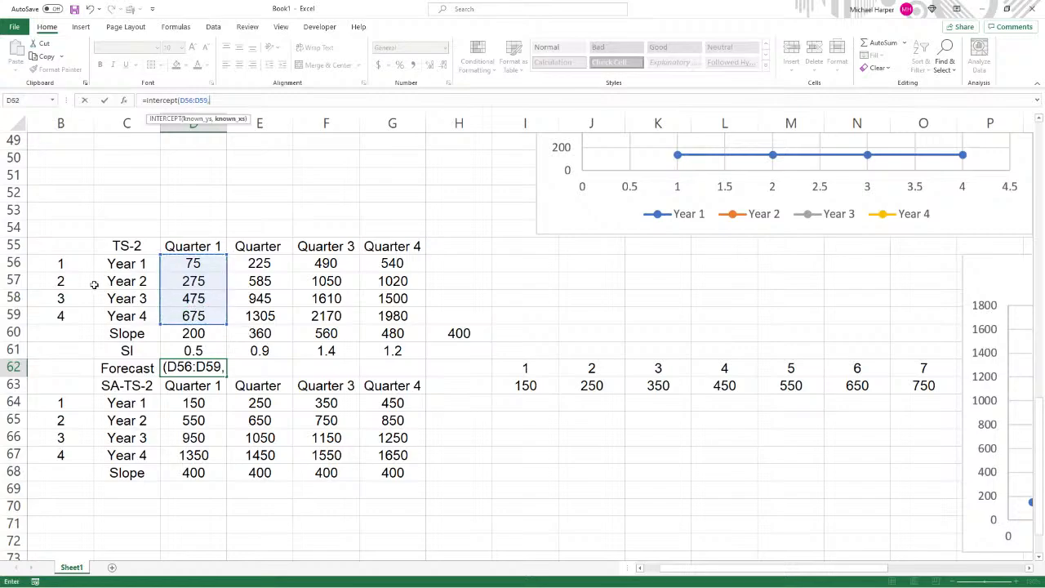
left_click_drag(64, 265, 72, 310)
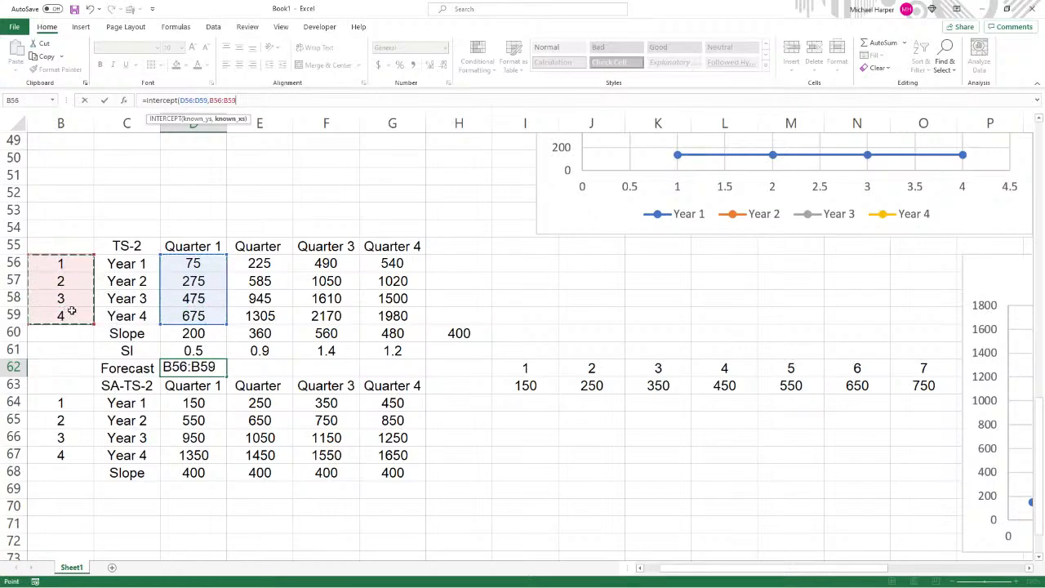
key("F4")
type(")")
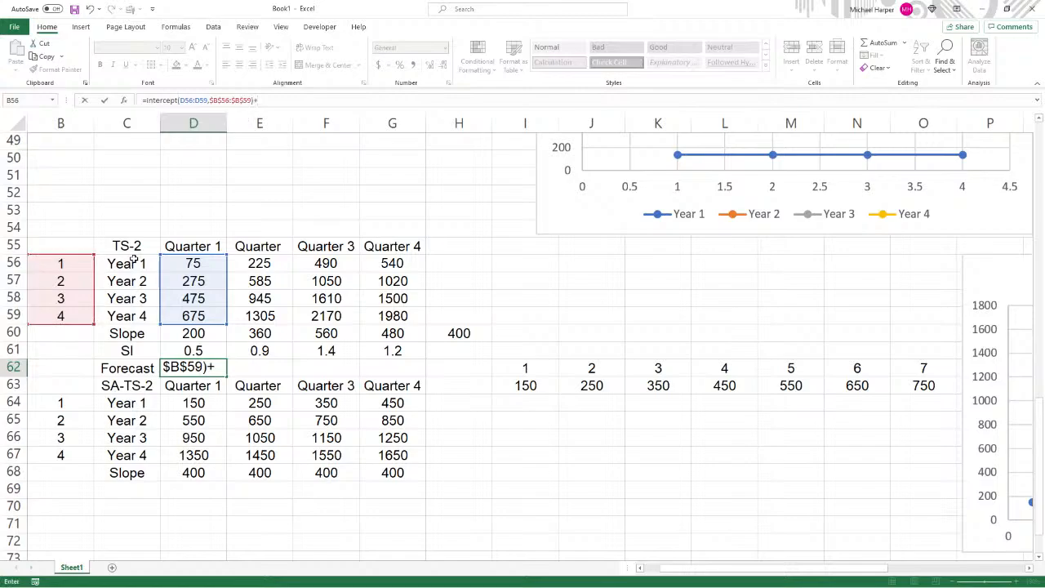
type("+")
left_click(191, 330)
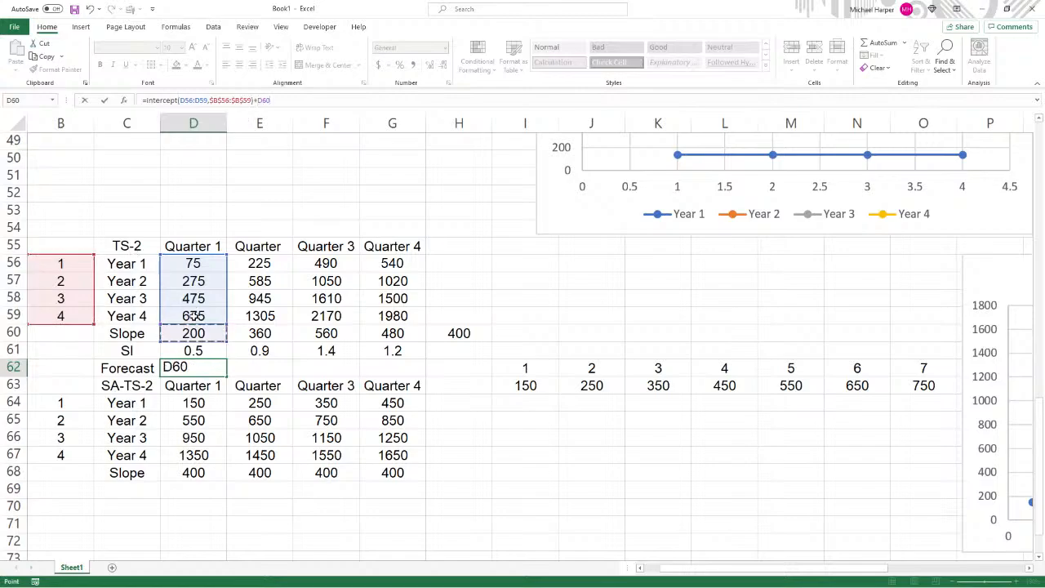
type("*")
type("5")
key("Return")
key("Up")
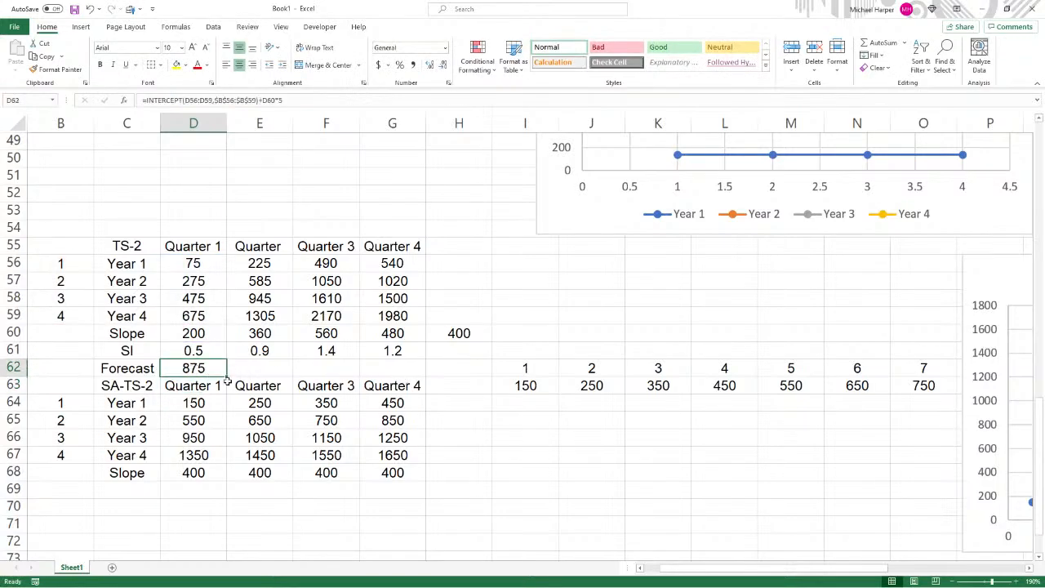
- Copy the TS-2 forecast formula from D62 across to E62:G62 for the remaining quarters
left_click_drag(226, 377, 420, 377)
left_click(204, 369)
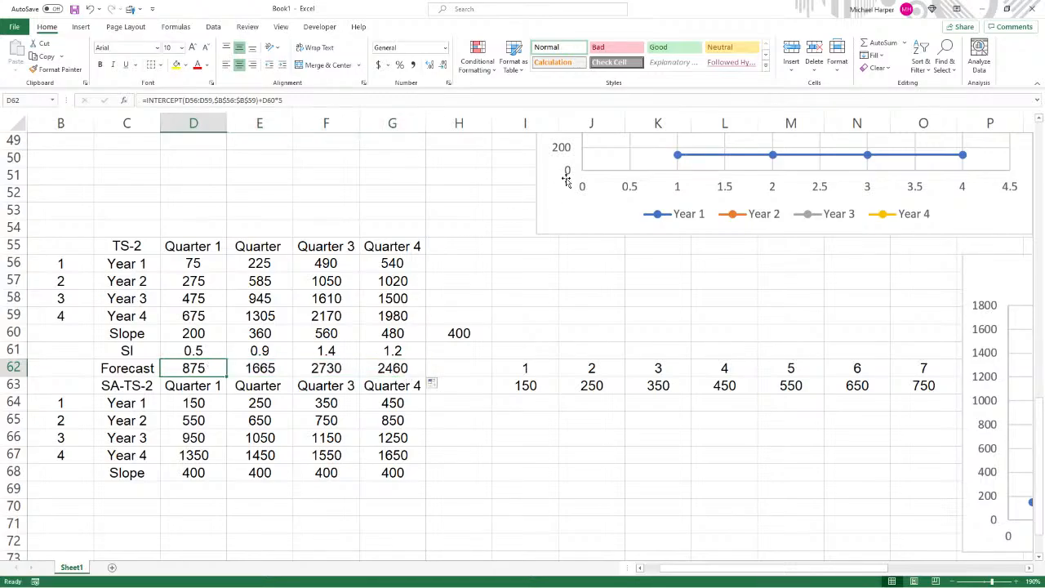
- Check the quarter 17 forecasts against the Word homework answers and compare the average slopes of TS-1 and TS-2 in H34 and H60
left_click_drag(735, 11, 0, 104)
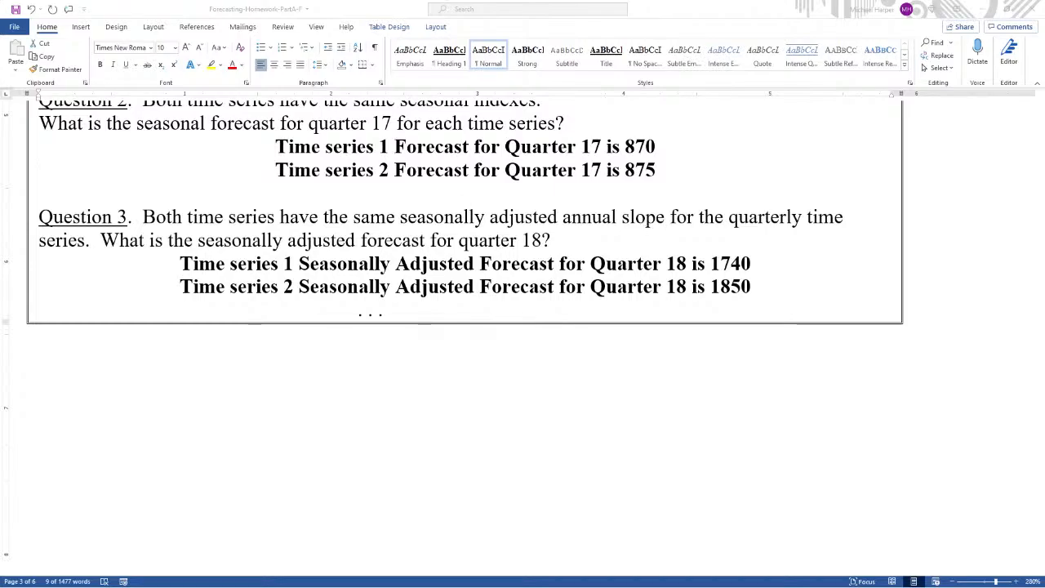
left_click_drag(0, 98, 476, 46)
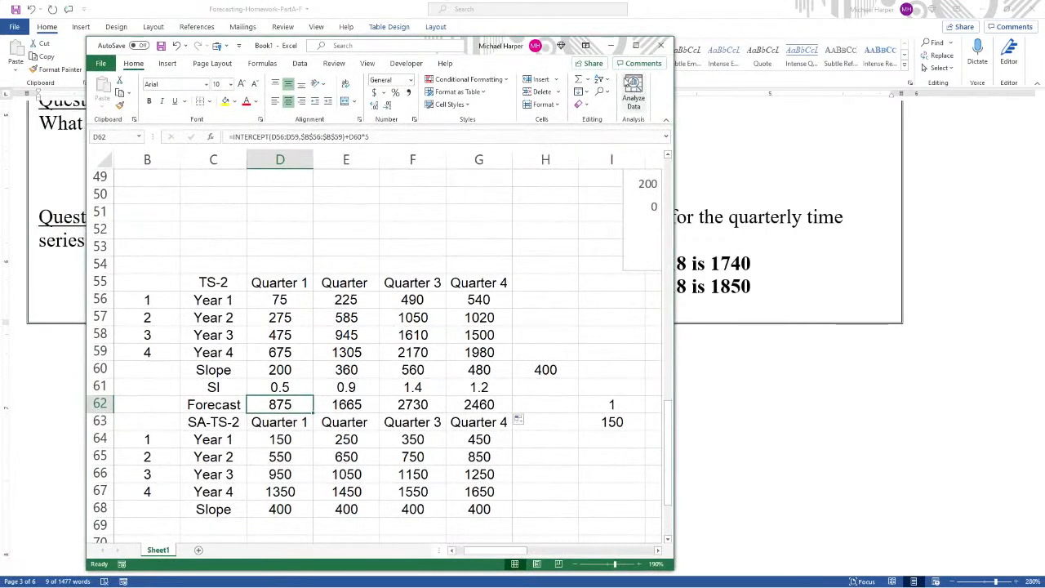
left_click(635, 46)
scroll(587, 318, "up", 9)
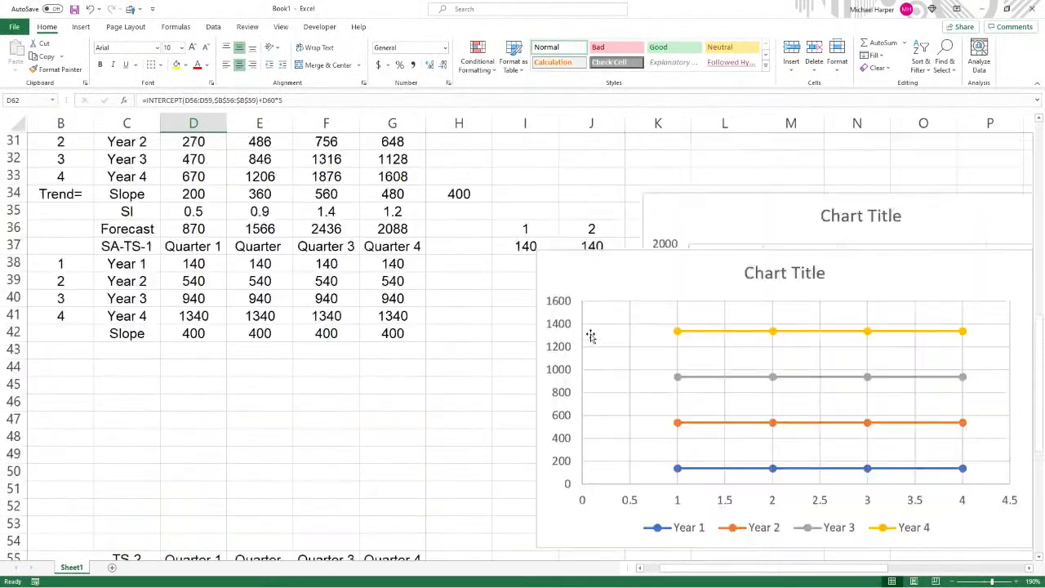
scroll(464, 318, "down", 1)
left_click(459, 299)
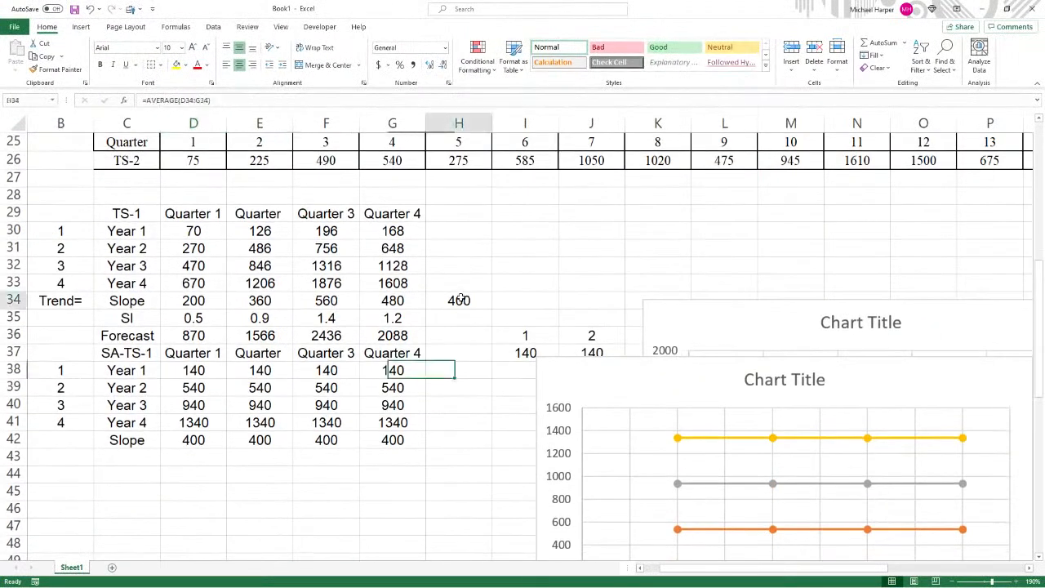
scroll(467, 297, "down", 4)
scroll(467, 302, "down", 5)
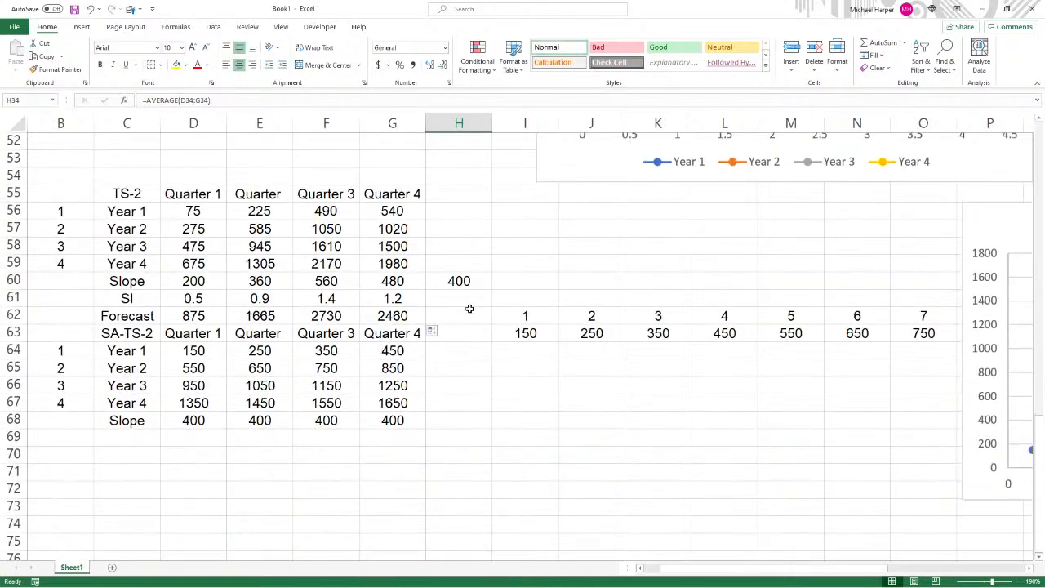
left_click(459, 281)
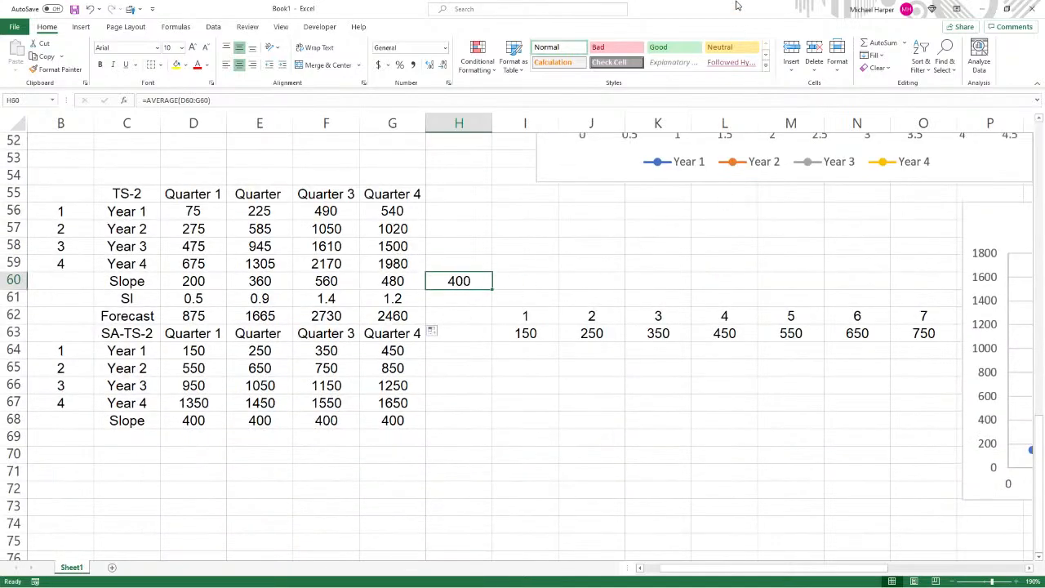
- Switch to the Word homework and read Question 3 on the seasonally adjusted forecast for quarter 18
key("alt+Tab")
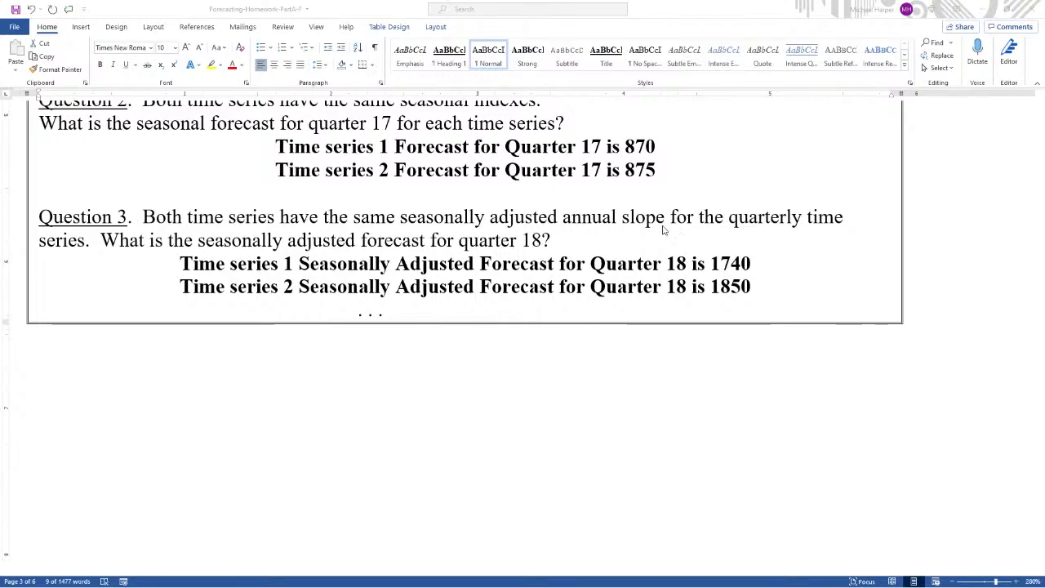
left_click(243, 244)
left_click_drag(197, 240, 555, 236)
scroll(555, 237, "down", 1)
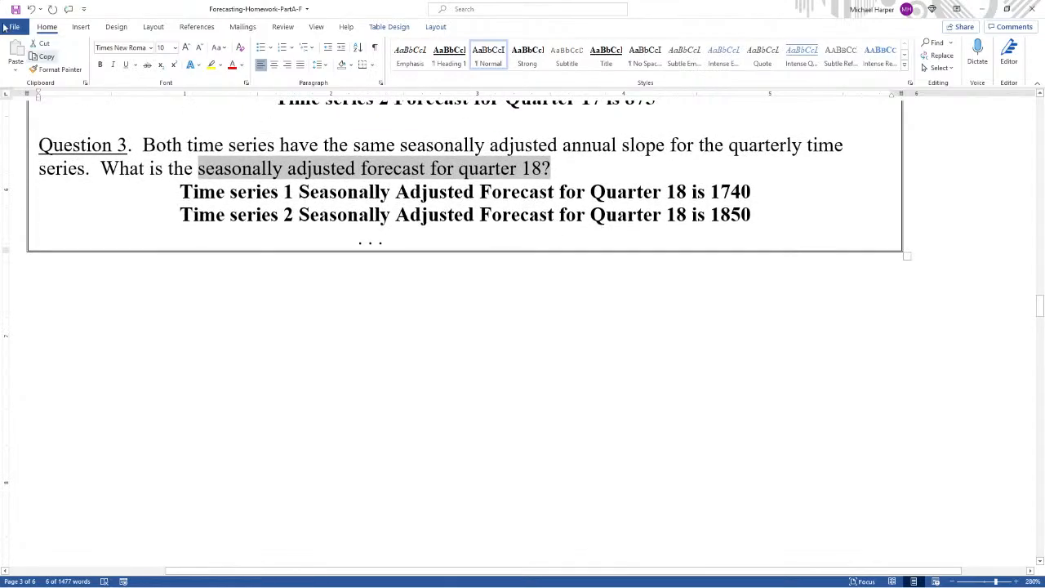
- Return to the Excel workbook and label C43 "Forecast" beneath the SA-TS-1 slope row
left_click_drag(593, 1, 556, 40)
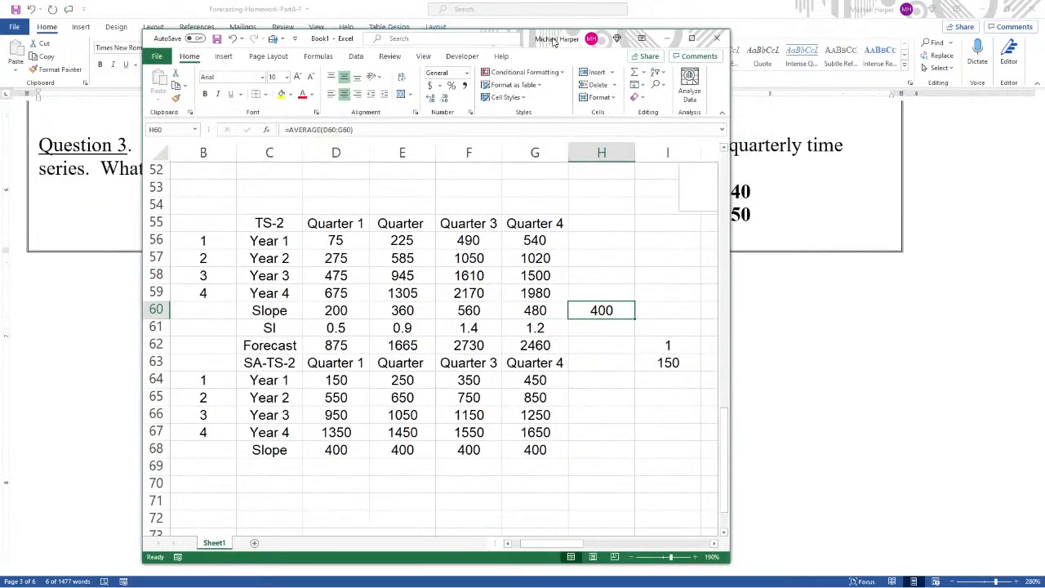
left_click(692, 38)
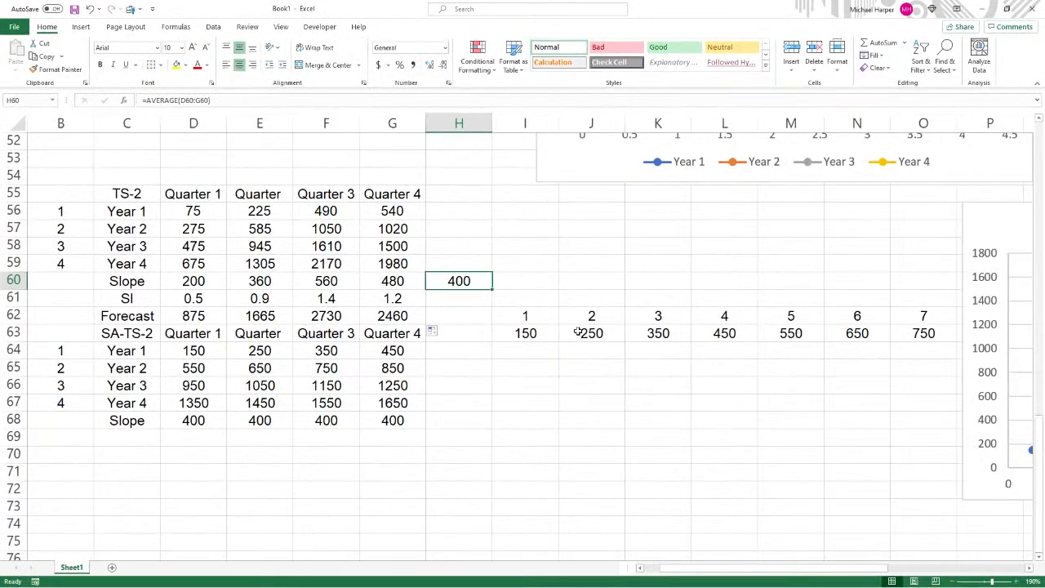
scroll(578, 331, "up", 7)
scroll(579, 330, "up", 2)
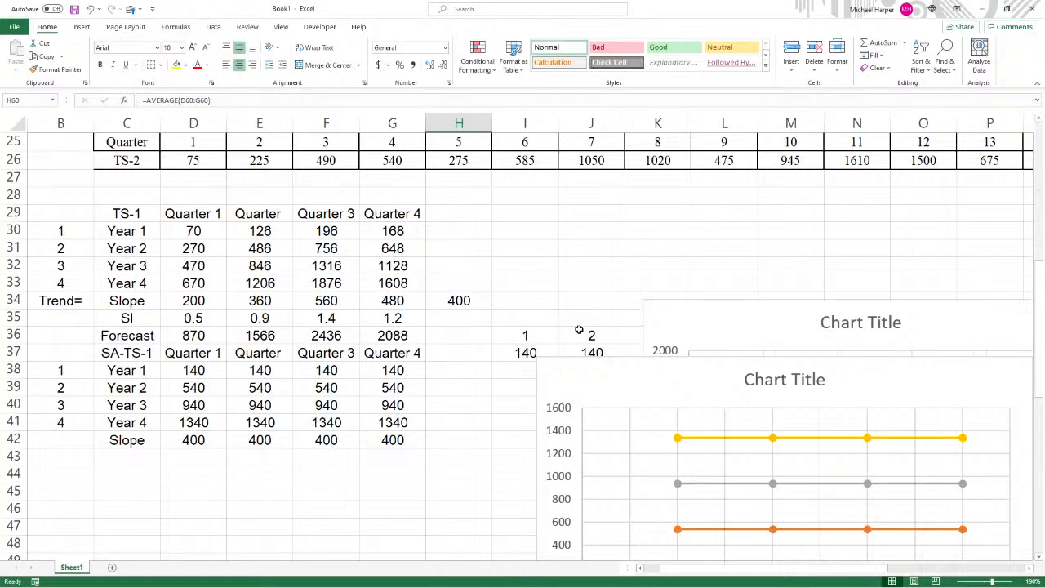
scroll(579, 330, "down", 1)
left_click(140, 401)
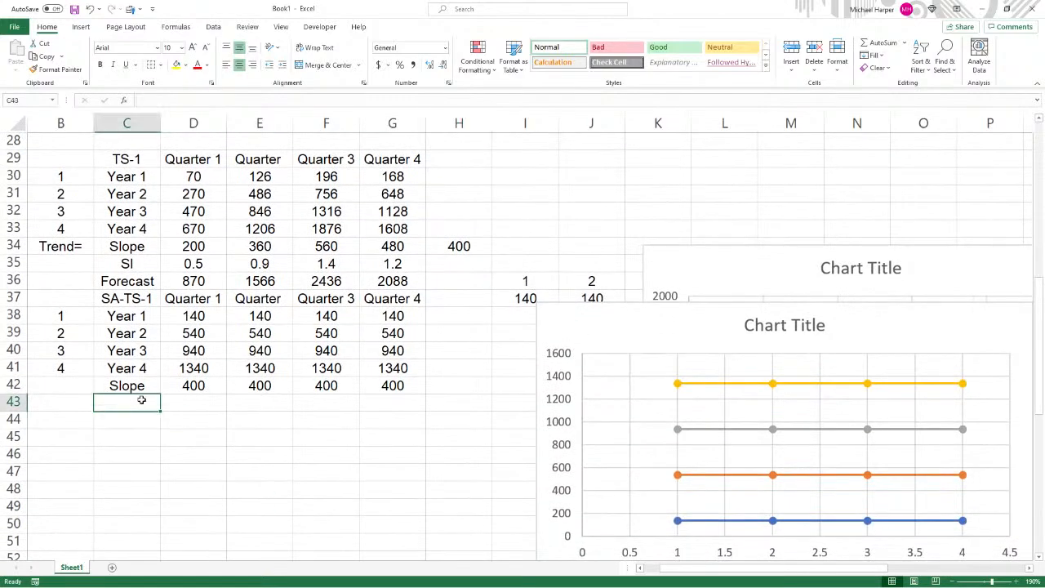
type("=")
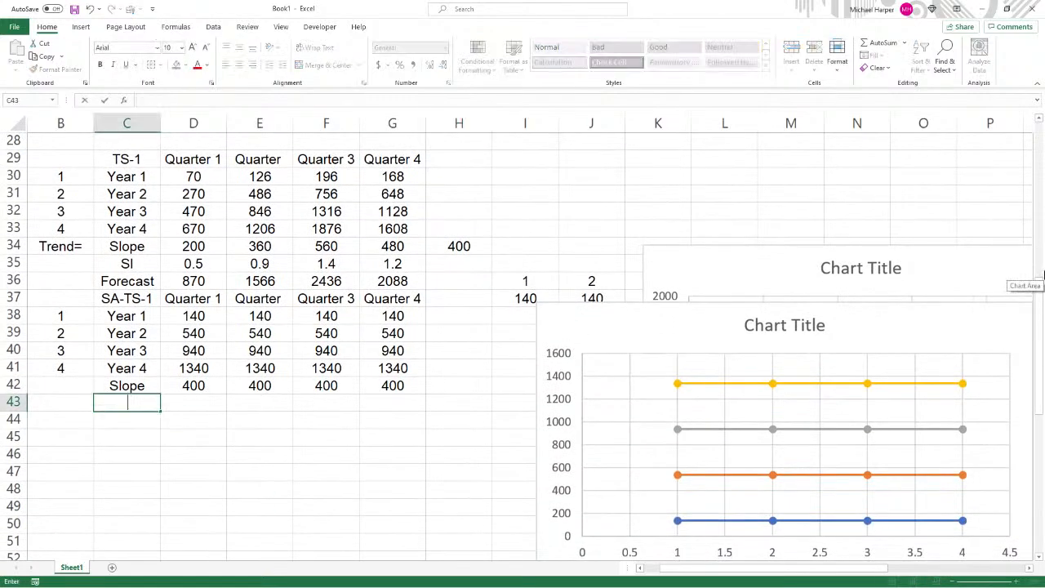
type("forec")
key("BackSpace")
key("BackSpace")
key("BackSpace")
key("BackSpace")
key("BackSpace")
type("Forecast")
key("Tab")
- Enter the SA-TS-1 Quarter 1 forecast for year 5 in D43 as =INTERCEPT(D38:D41,$B$38:$B$41)+D42*5
type("=inte")
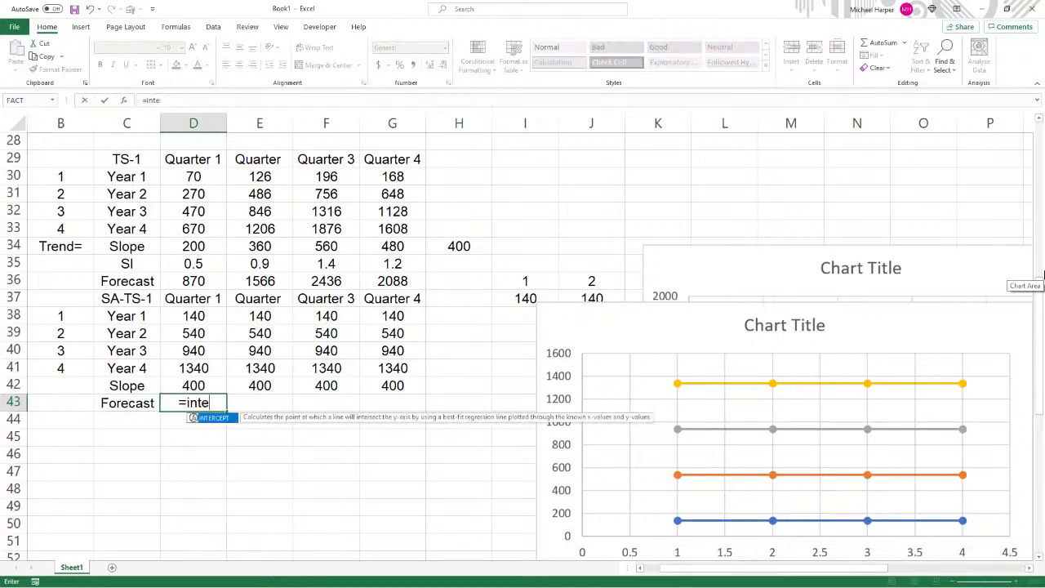
type("rcept(")
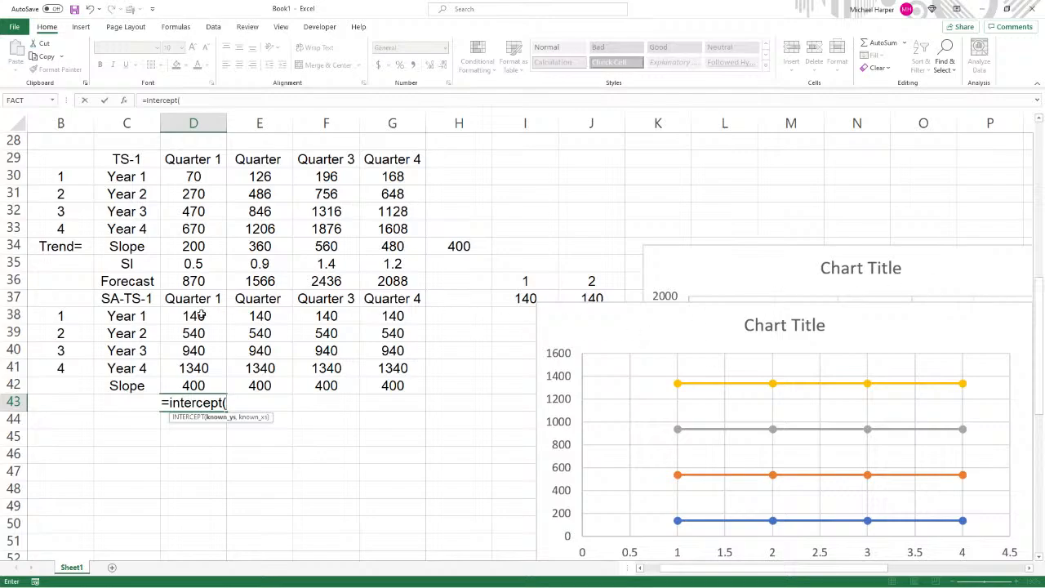
left_click_drag(201, 315, 200, 367)
type(",")
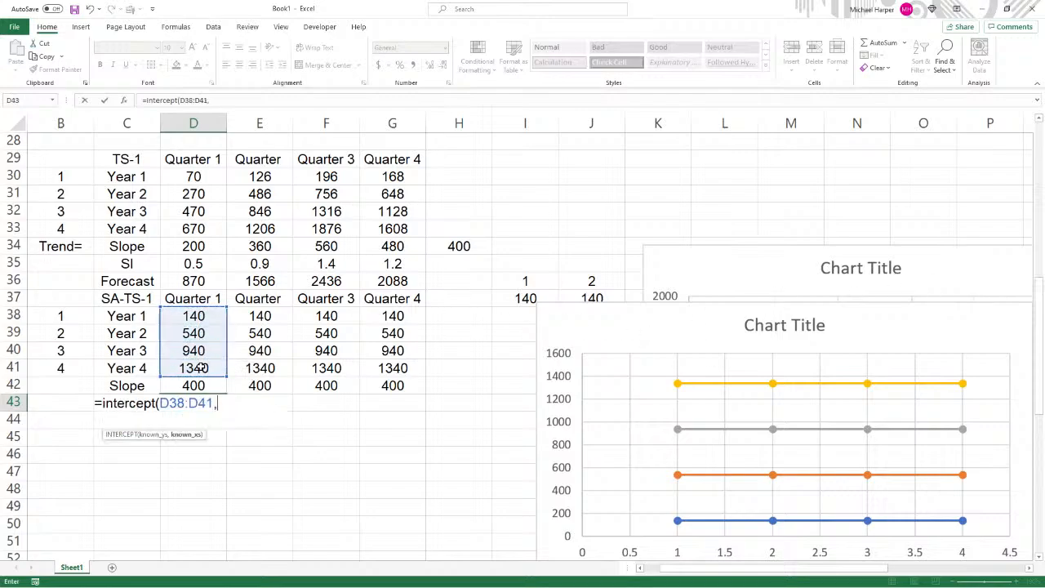
left_click_drag(68, 317, 70, 367)
key("F4")
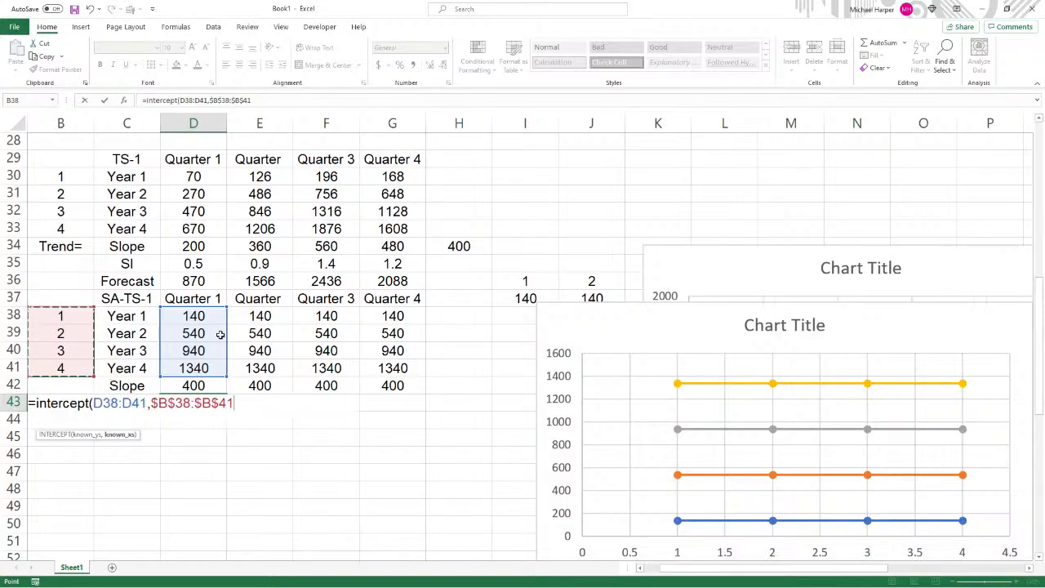
type(")+")
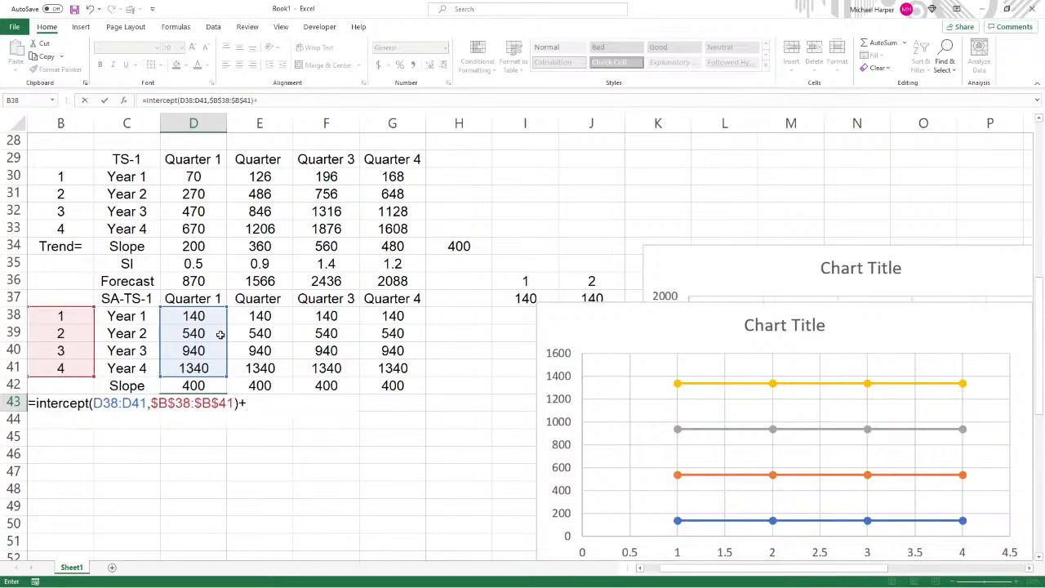
left_click(196, 385)
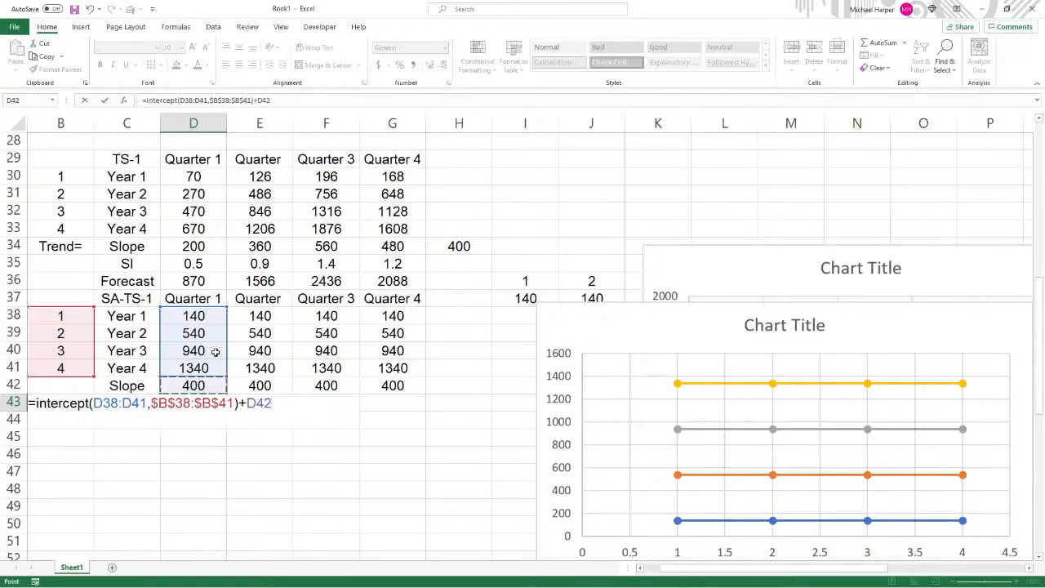
type("*5")
key("Return")
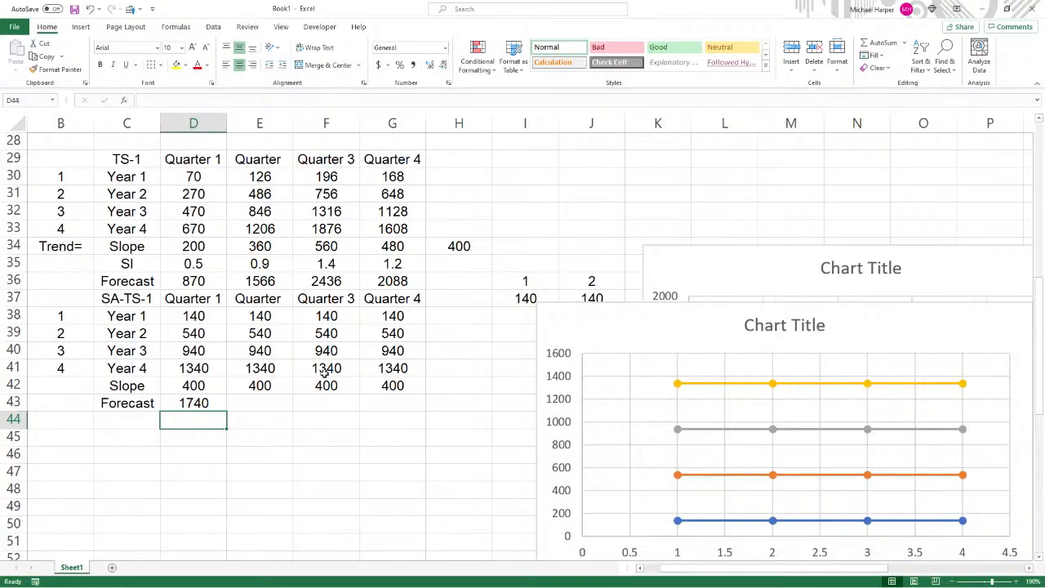
- Copy the SA-TS-1 forecast formula from D43 across to E43:G43 and select the quarter 18 forecast in E43
left_click(195, 402)
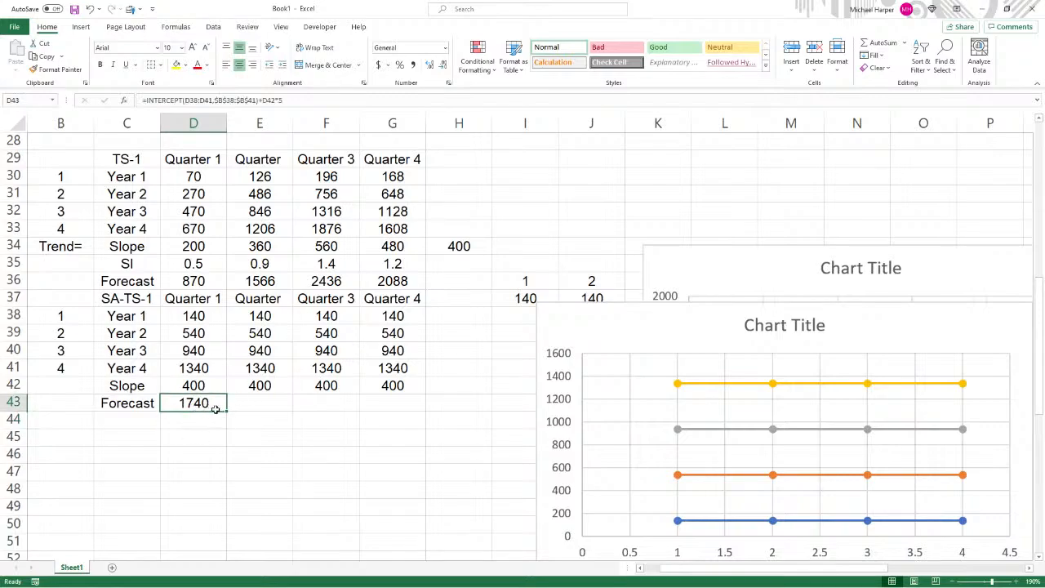
left_click_drag(227, 413, 419, 406)
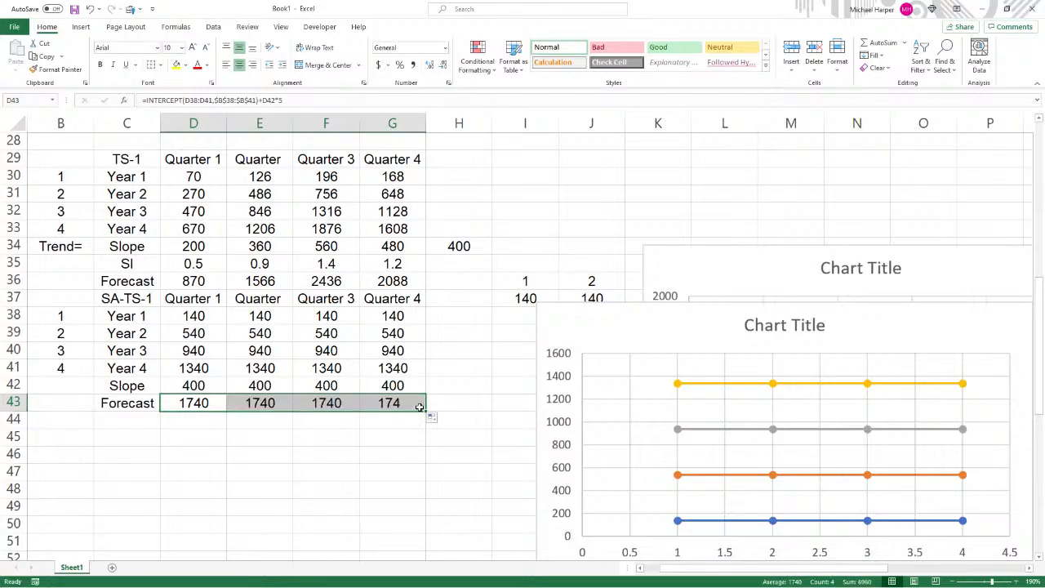
left_click(252, 398)
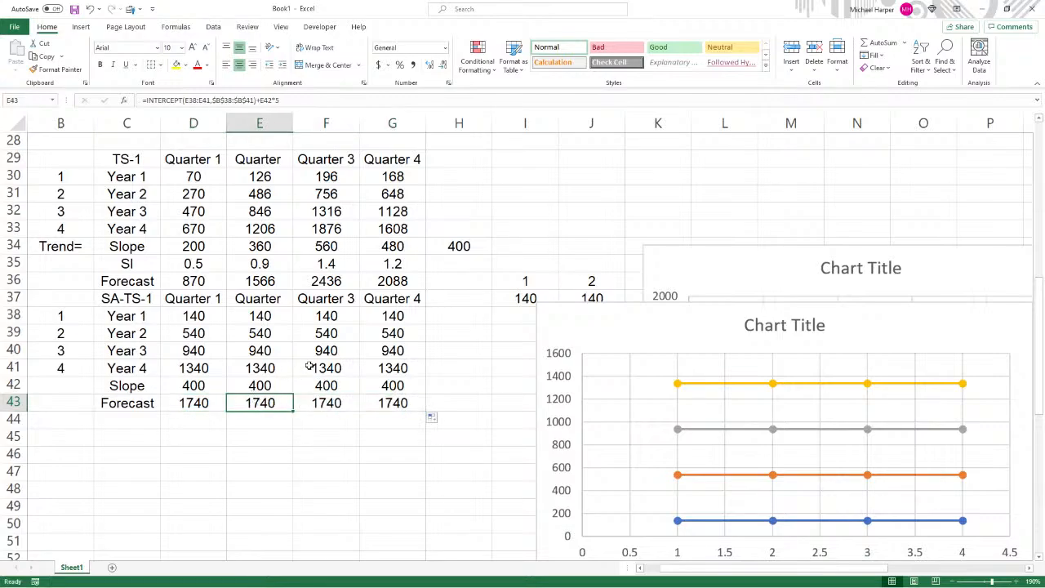
- Compare the SA-TS-1 quarter 18 forecast with the Question 3 answer in the Word homework, then return to the full-size workbook
scroll(342, 382, "up", 1)
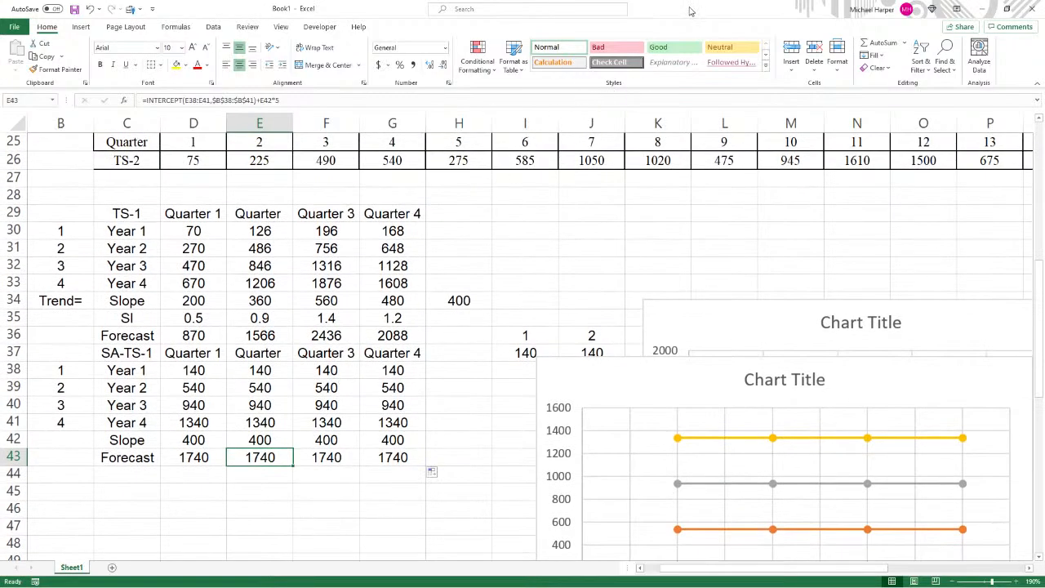
left_click_drag(690, 10, 535, 46)
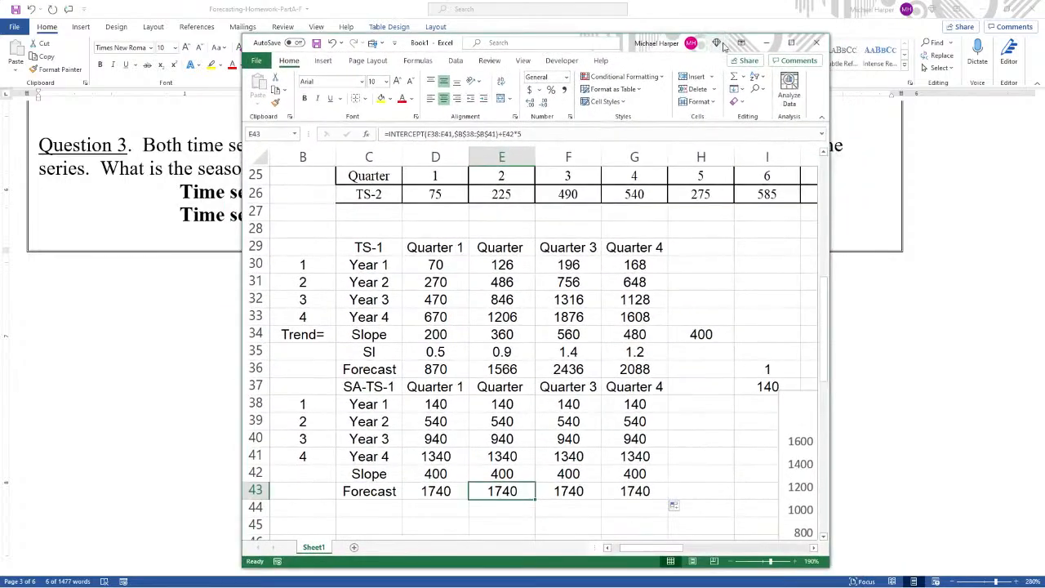
left_click(791, 42)
- Label C69 "Forecast" beneath the SA-TS-2 slope row
scroll(408, 286, "down", 8)
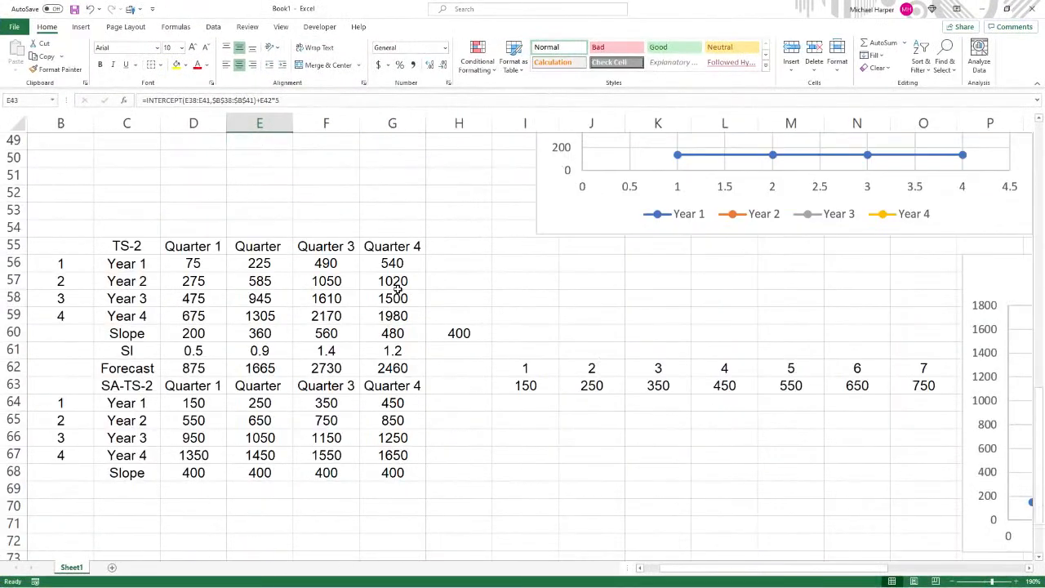
scroll(398, 290, "down", 2)
left_click(127, 382)
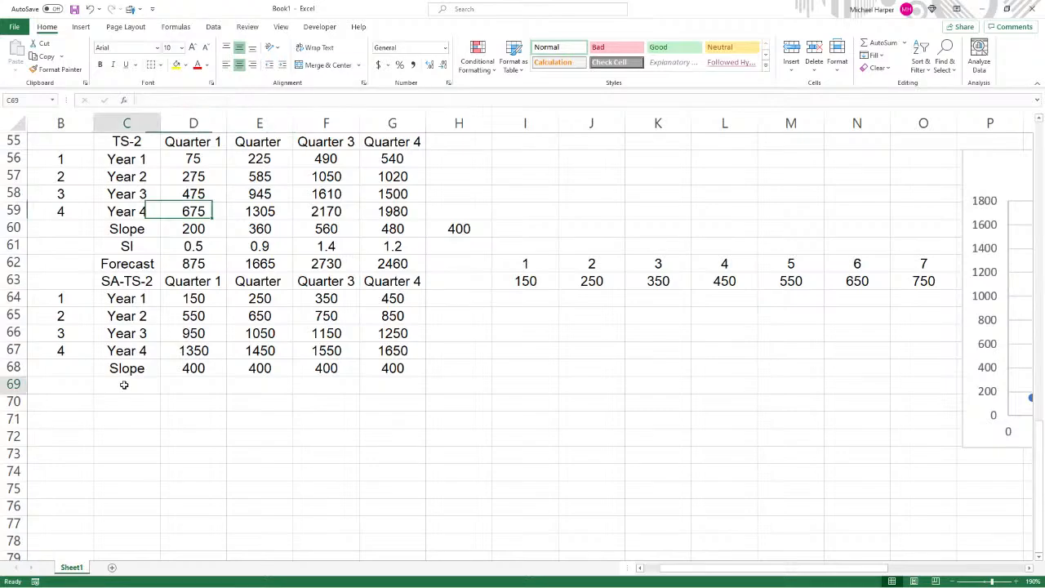
type("Forecast")
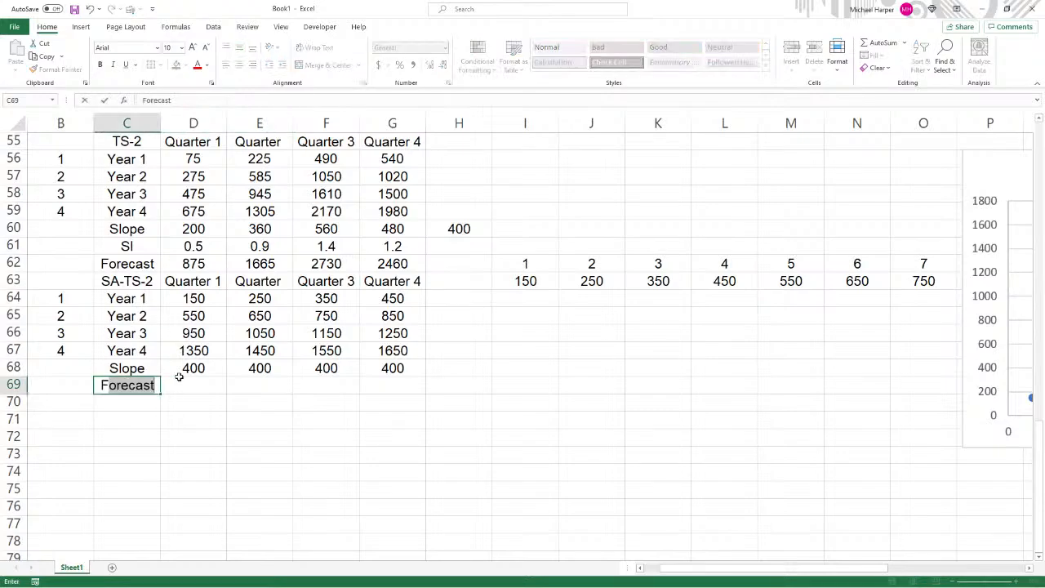
key("Tab")
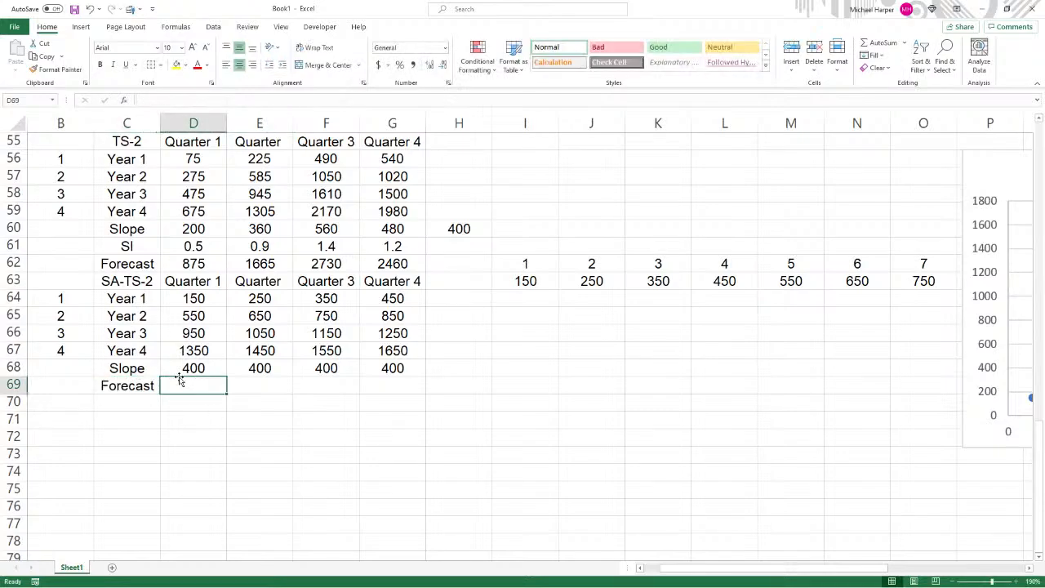
- Enter the SA-TS-2 Quarter 1 forecast for year 5 in D69 as =INTERCEPT(D64:D67,$B$64:$B$67)+D68*5
type("=intercep")
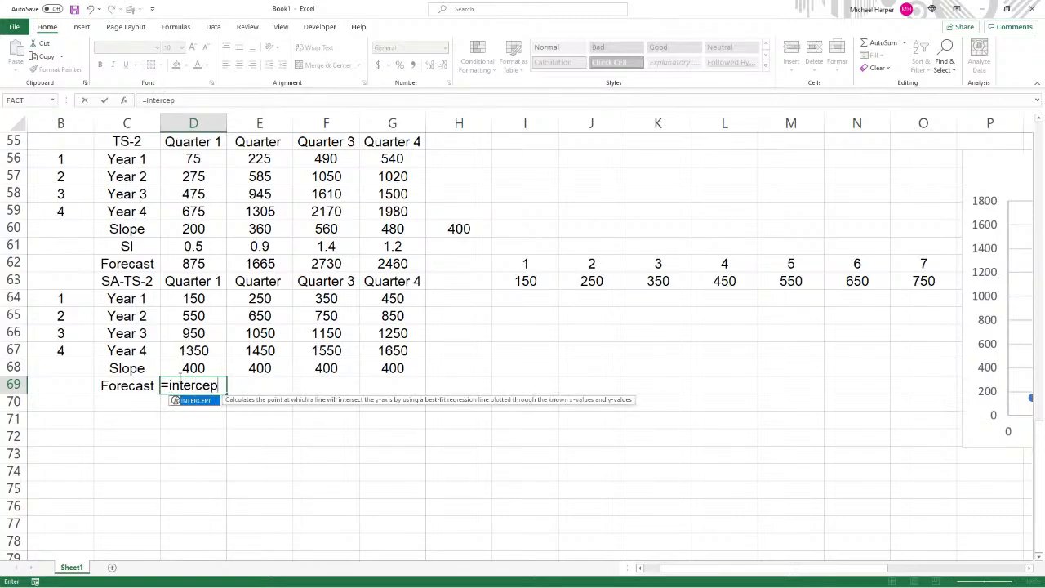
type("t(")
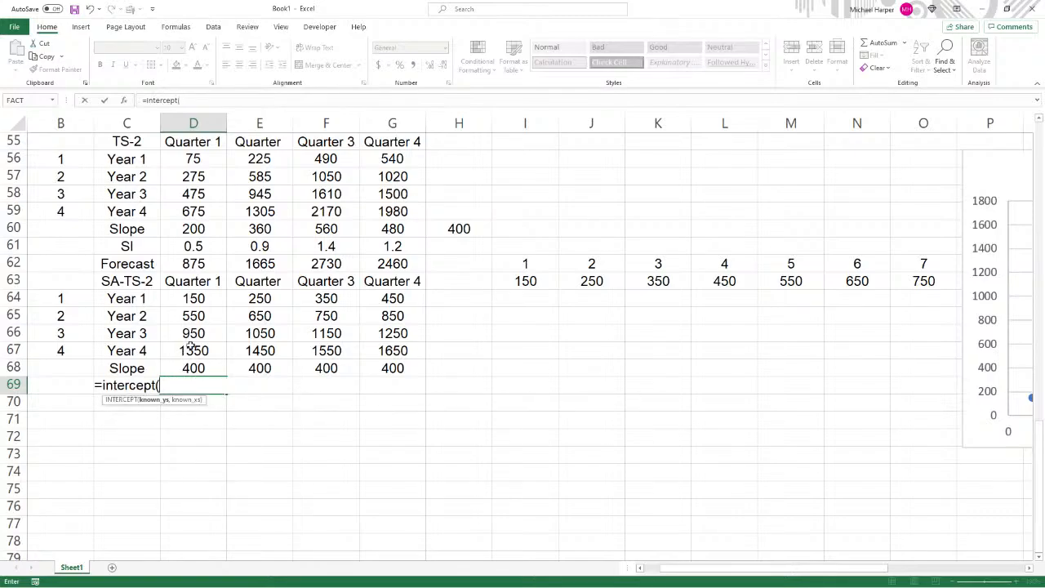
left_click_drag(191, 303, 190, 346)
type(",")
left_click_drag(62, 305, 70, 347)
key("F4")
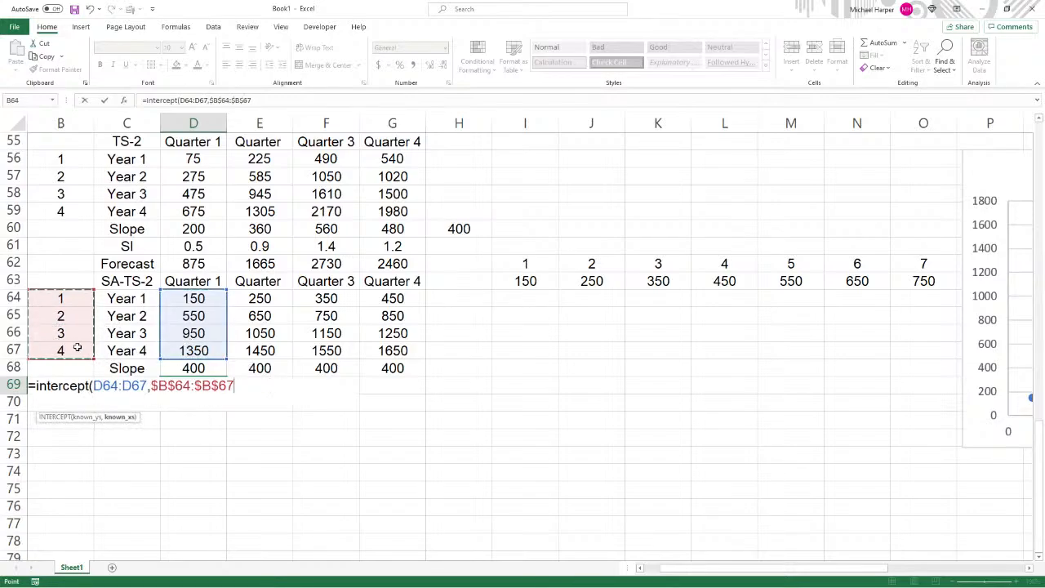
type(")")
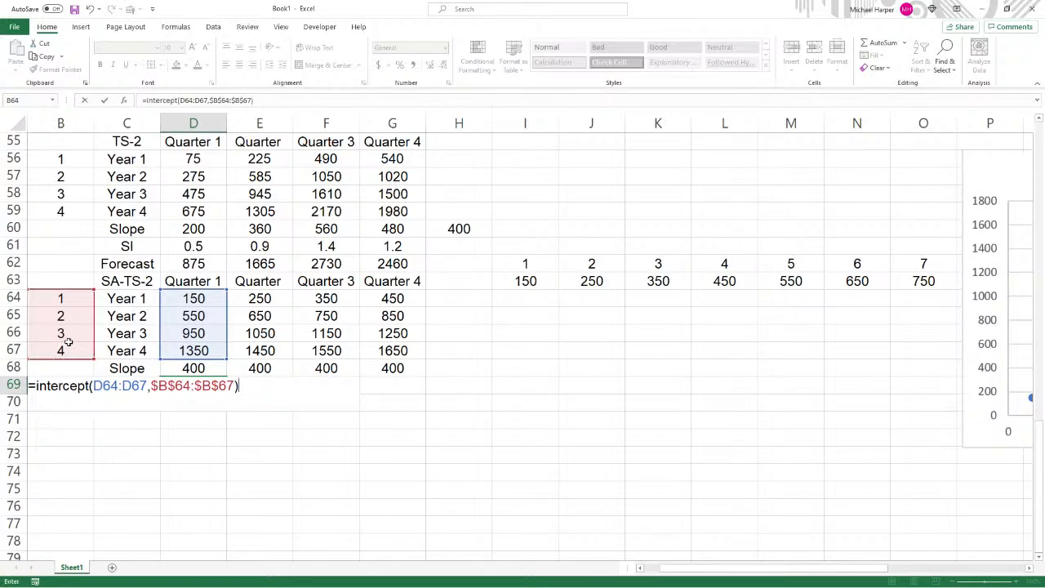
type("+")
left_click(193, 368)
type("*")
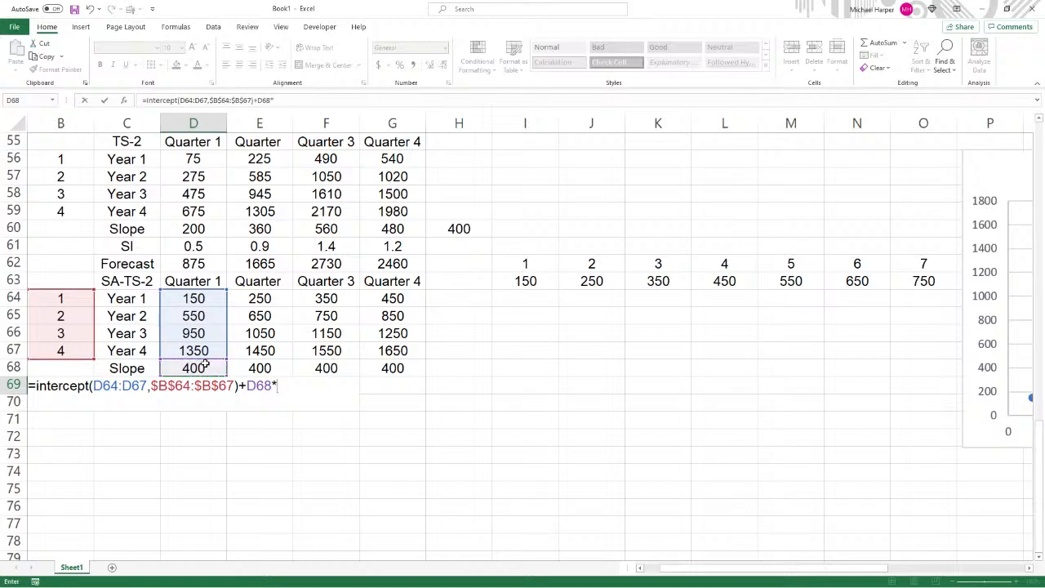
type("5")
key("Return")
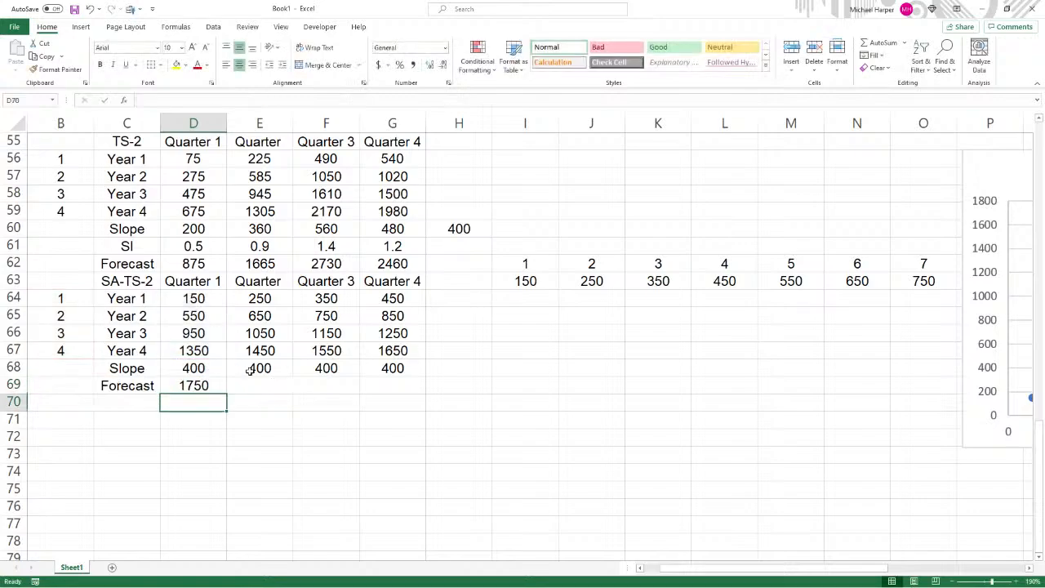
- Copy the SA-TS-2 forecast formula from D69 across to E69:G69 and select the quarter 18 forecast in E69
left_click(191, 387)
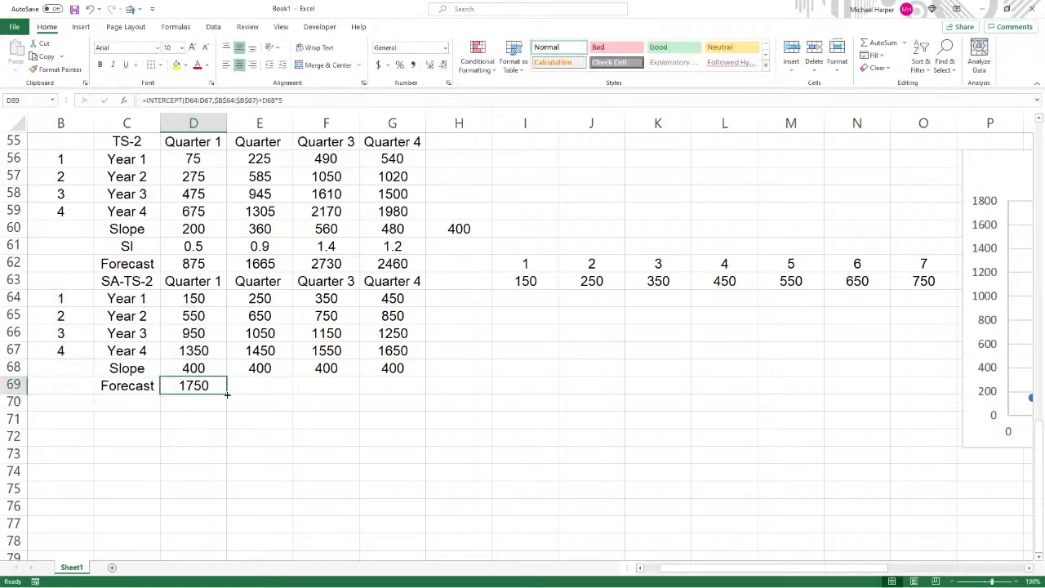
left_click_drag(227, 394, 412, 394)
left_click(262, 390)
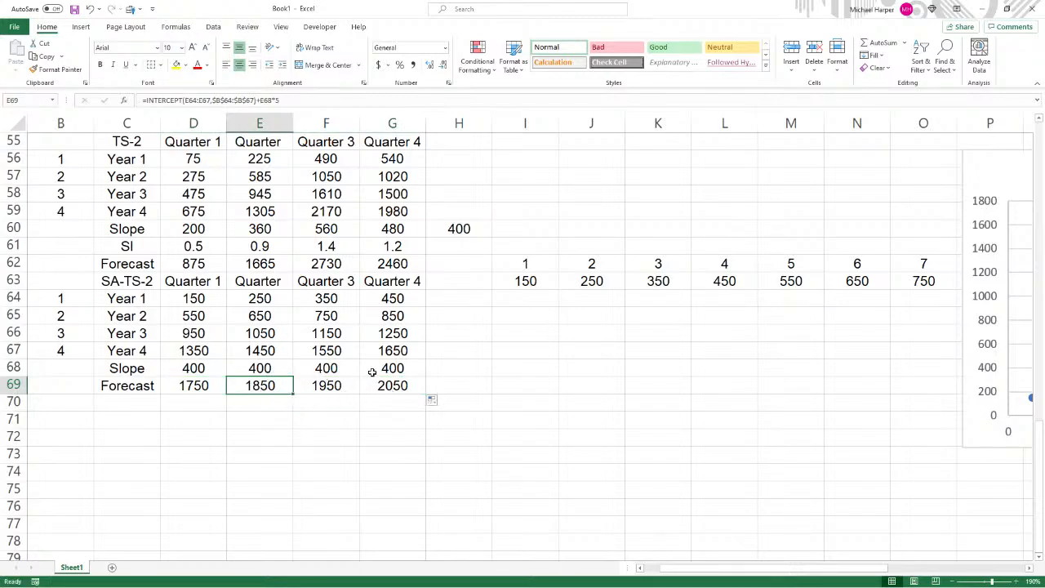
- Compare the SA-TS-2 quarter 18 forecast with the Question 3 answer, review the TS-2 tables, and switch to the Word homework
scroll(371, 372, "up", 1)
left_click_drag(726, 13, 533, 52)
left_click(790, 54)
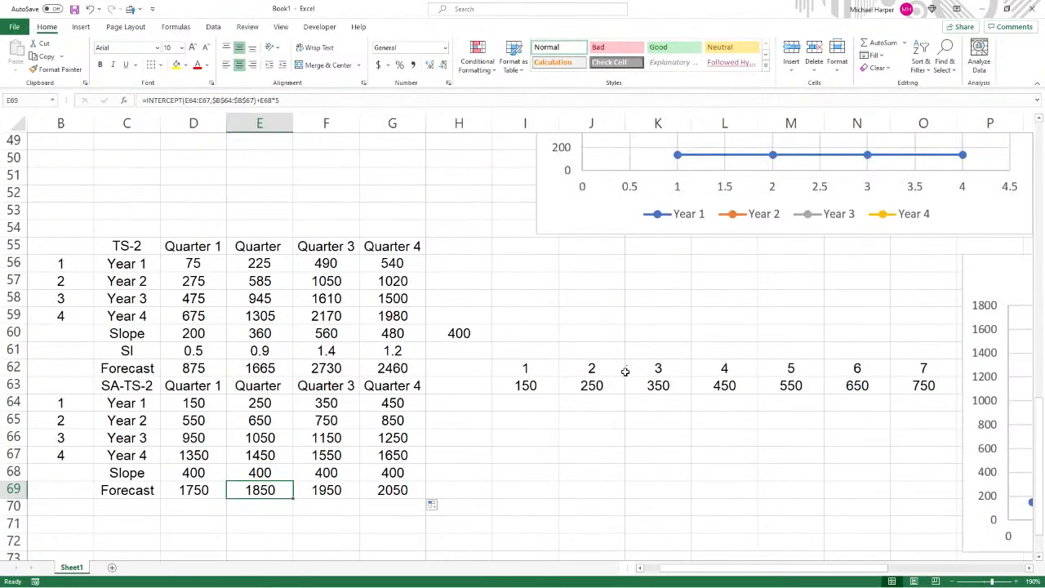
scroll(624, 371, "up", 3)
scroll(426, 372, "down", 3)
scroll(715, 186, "up", 3)
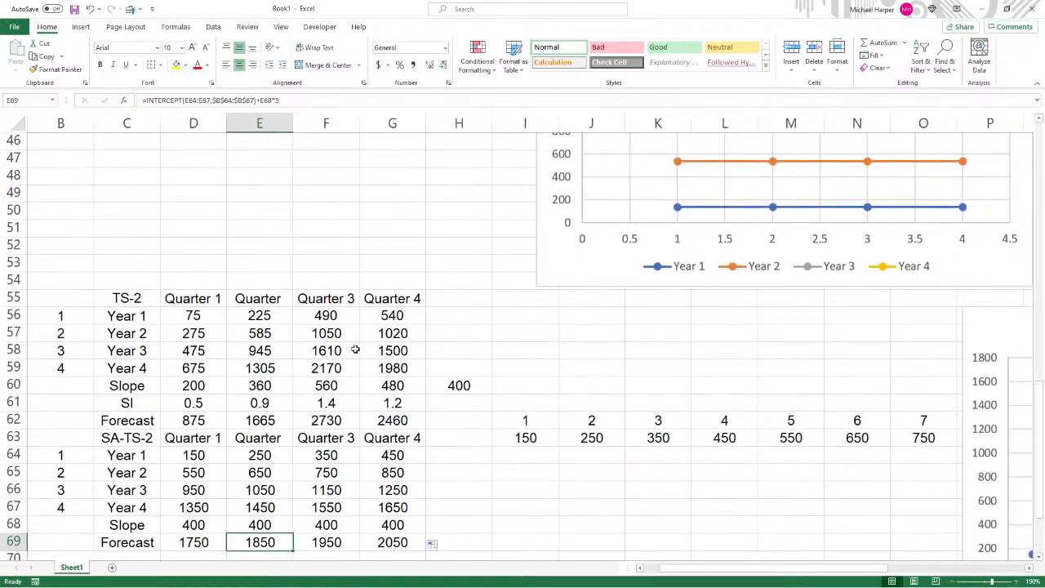
scroll(388, 390, "down", 3)
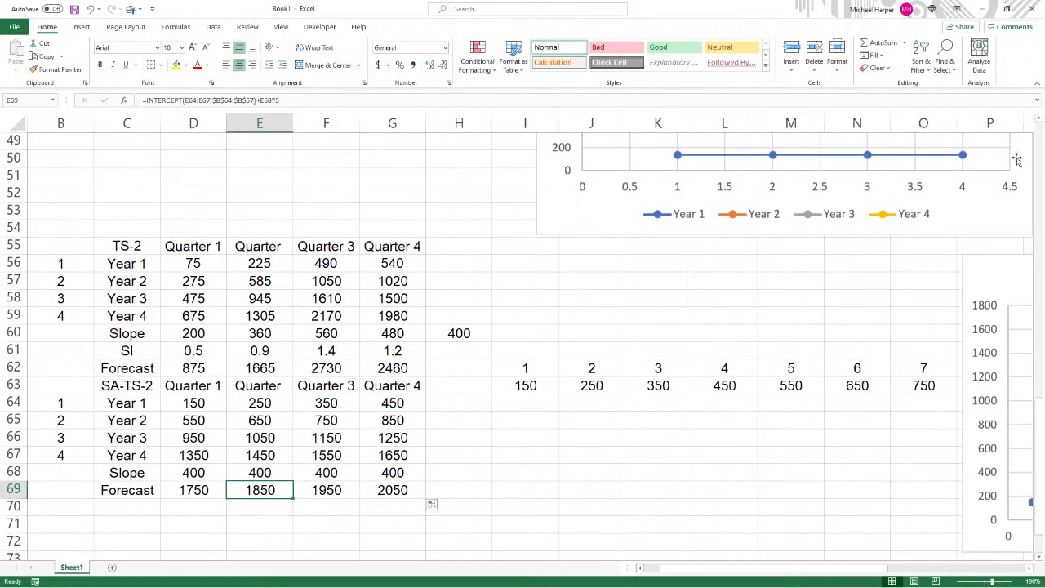
left_click(985, 11)
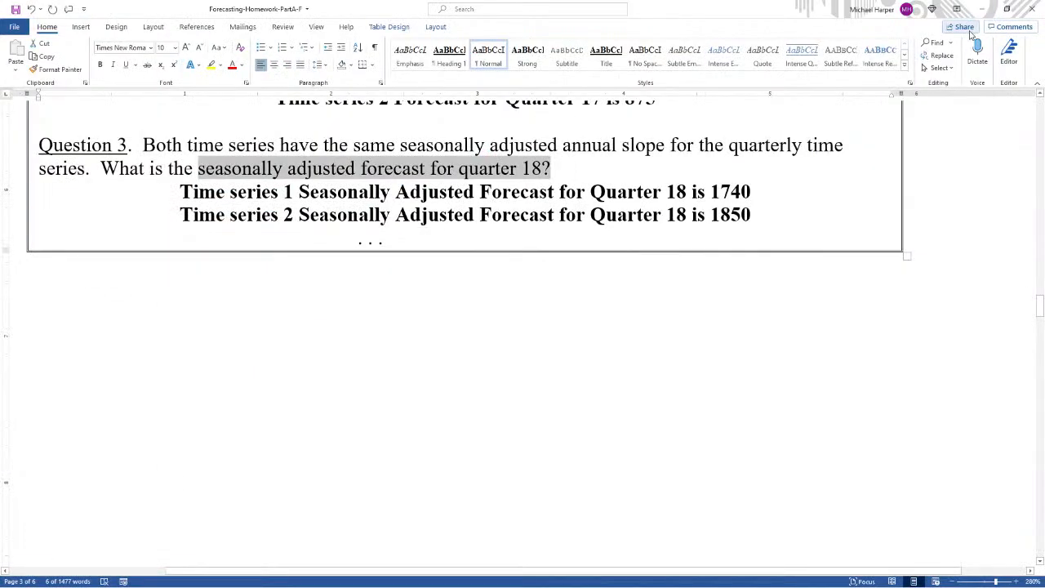